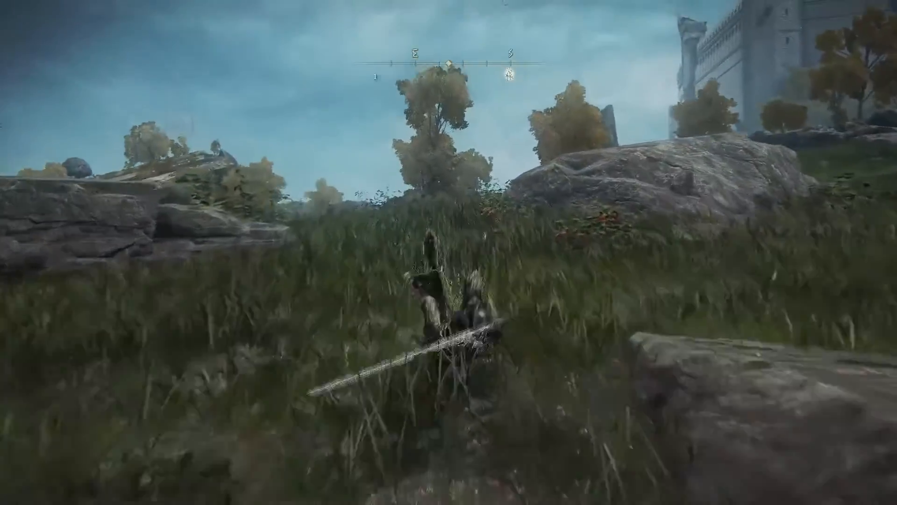
# - Review the character's status and equipped items, and return to the game
pyautogui.press('Escape')
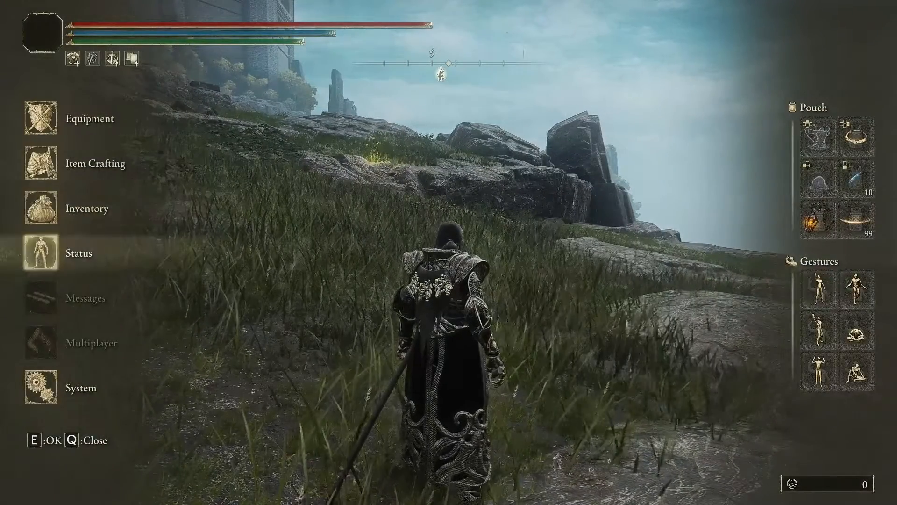
pyautogui.click(39, 261)
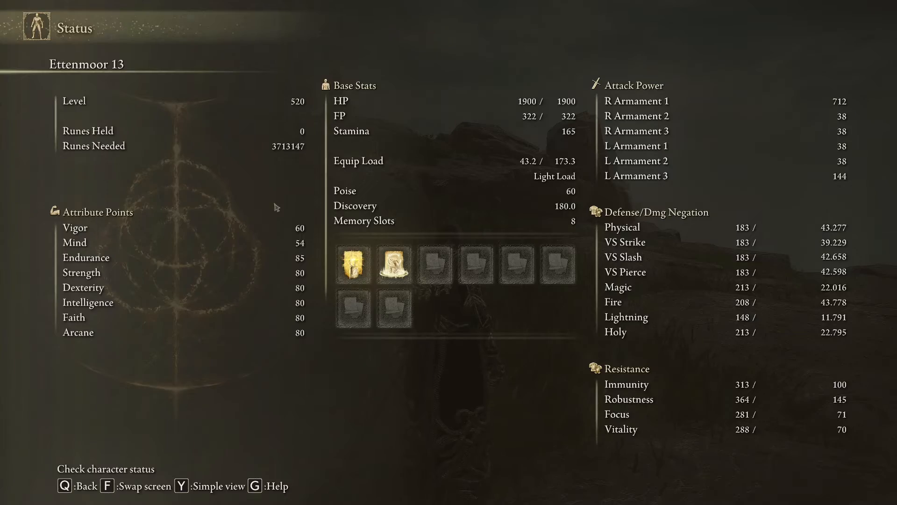
pyautogui.press('q')
pyautogui.press('e')
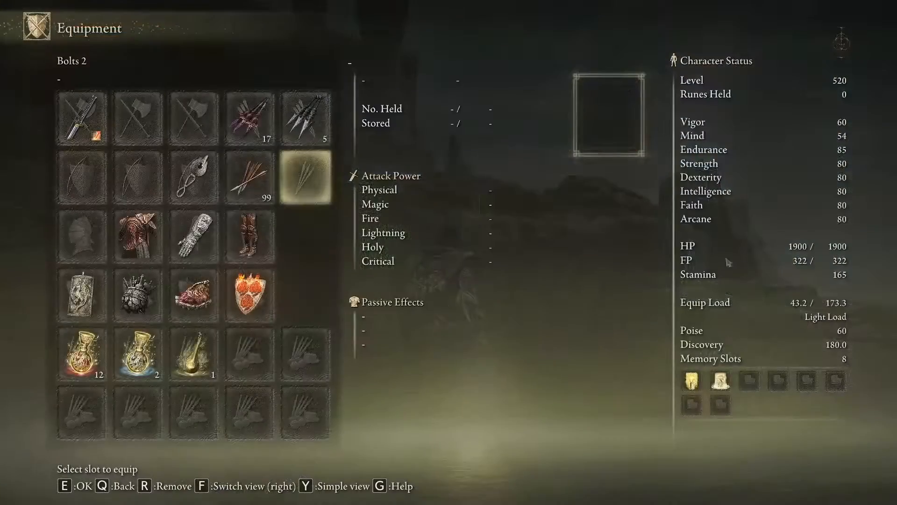
pyautogui.press('Escape')
# - Run across the grassy hillside and dodge repeatedly to check the forward dodge animation
pyautogui.press('w')
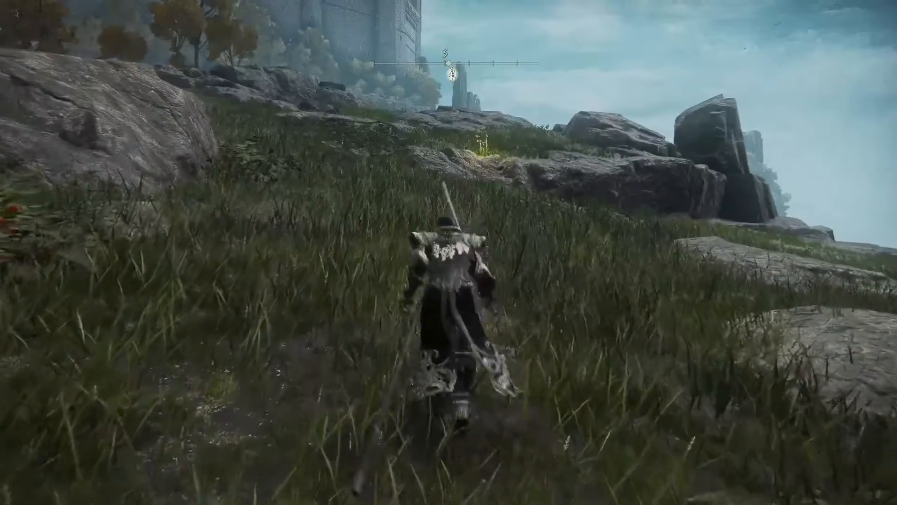
pyautogui.press('space')
pyautogui.press('space')
pyautogui.press('space')
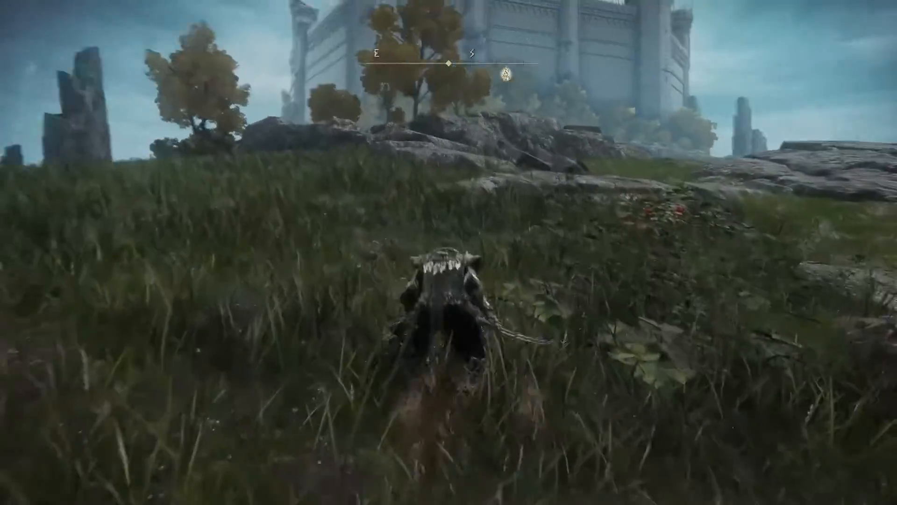
pyautogui.press('space')
pyautogui.press('space')
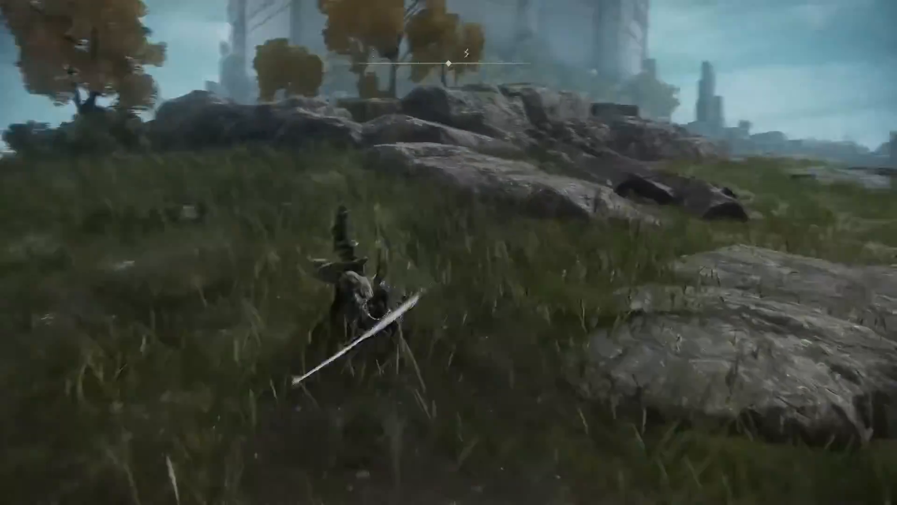
pyautogui.press('space')
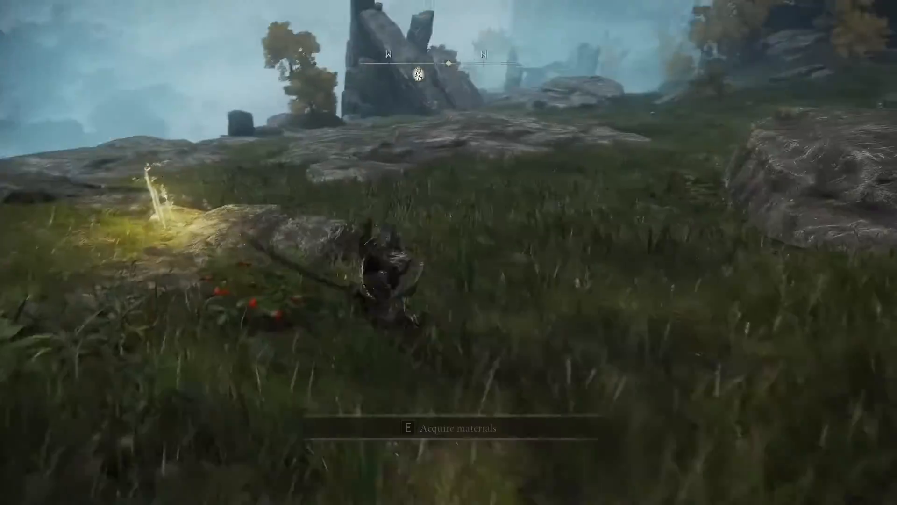
pyautogui.press('space')
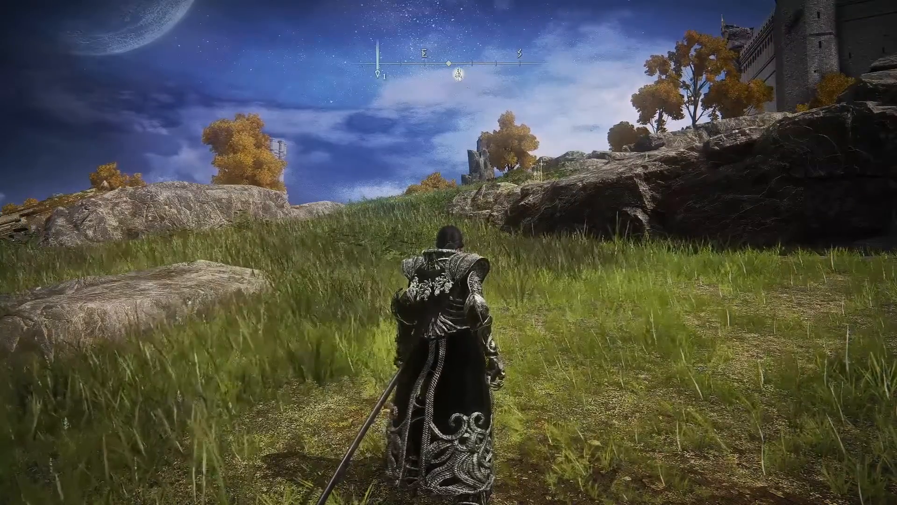
# - Test the dodge again while running between the grass and the rocks near the cliff edge
pyautogui.press('w')
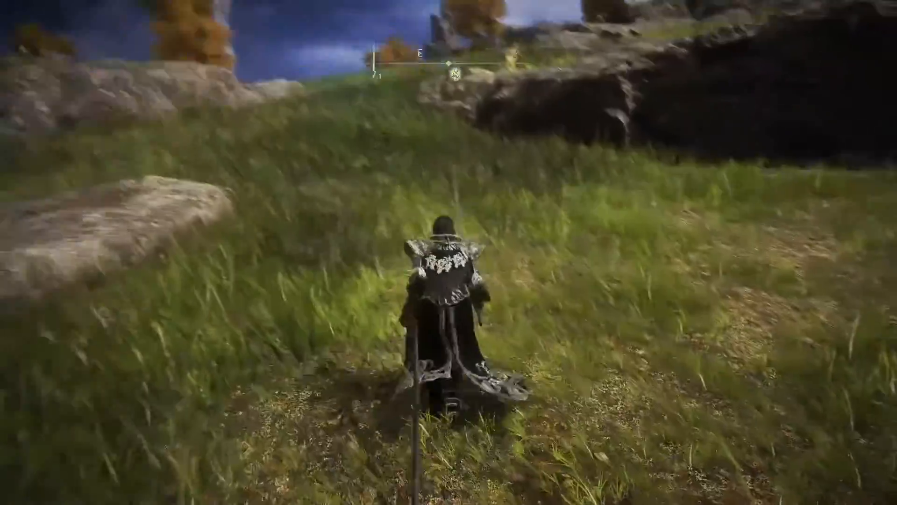
pyautogui.press('space')
pyautogui.press('space')
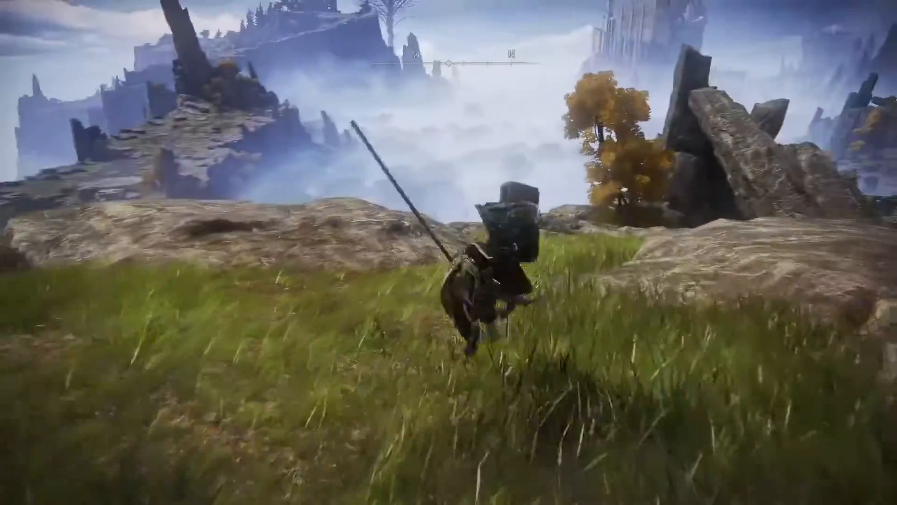
pyautogui.press('space')
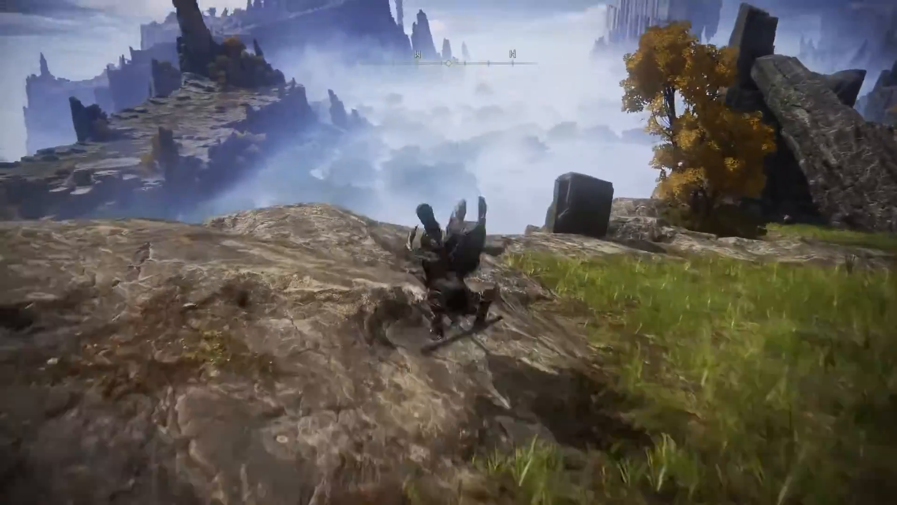
pyautogui.press('f')
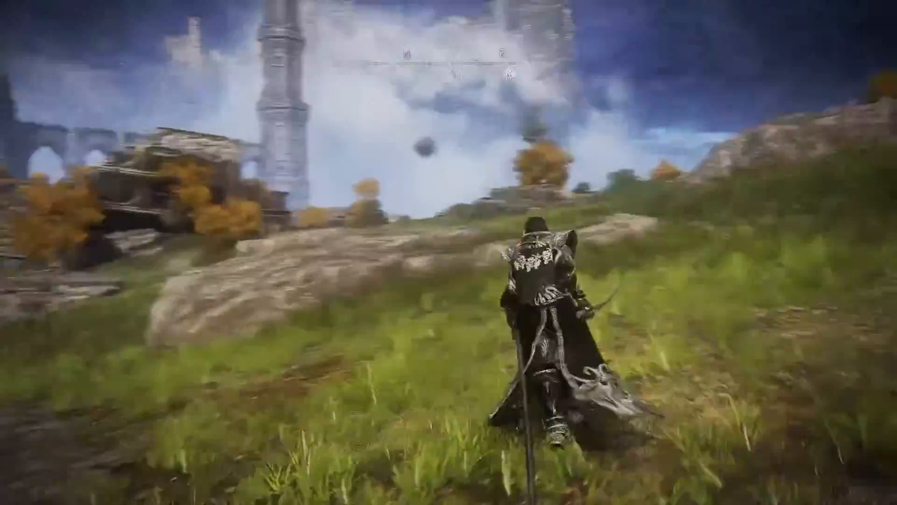
pyautogui.press('space')
pyautogui.press('w')
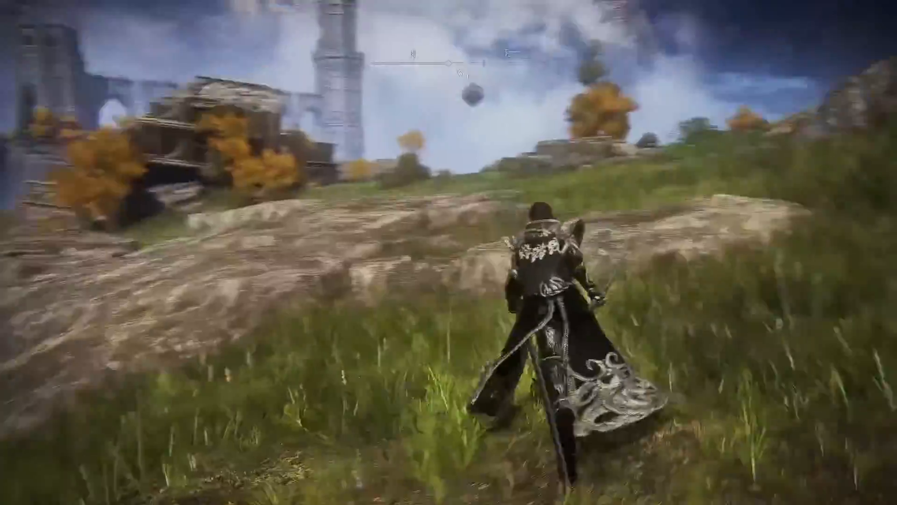
pyautogui.press('space')
pyautogui.press('space')
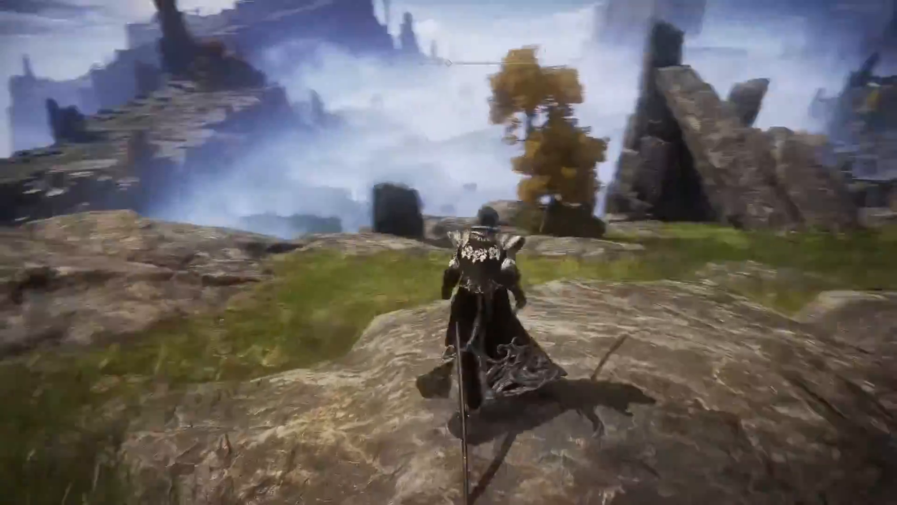
pyautogui.press('space')
pyautogui.press('space')
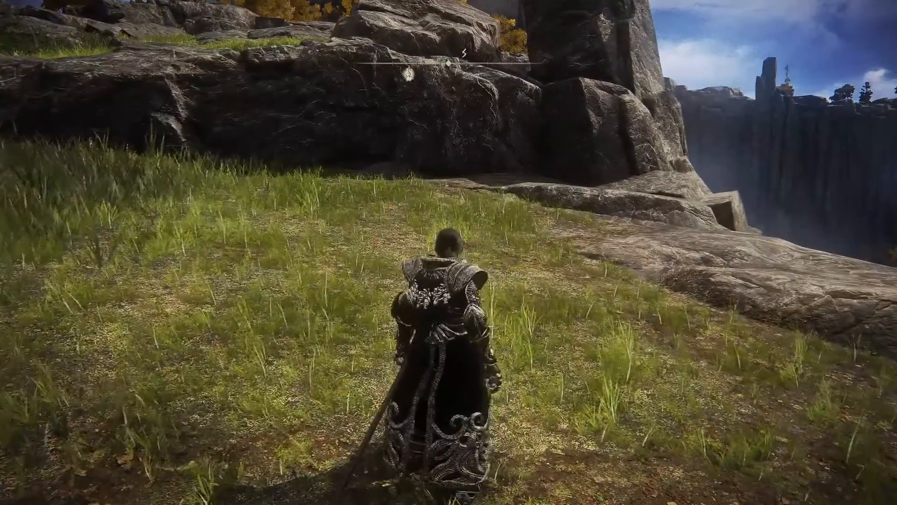
# - Switch to Elden Ring Debug Tool, move its window fully into view and show the Player data
pyautogui.hotkey('alt', 'Tab')
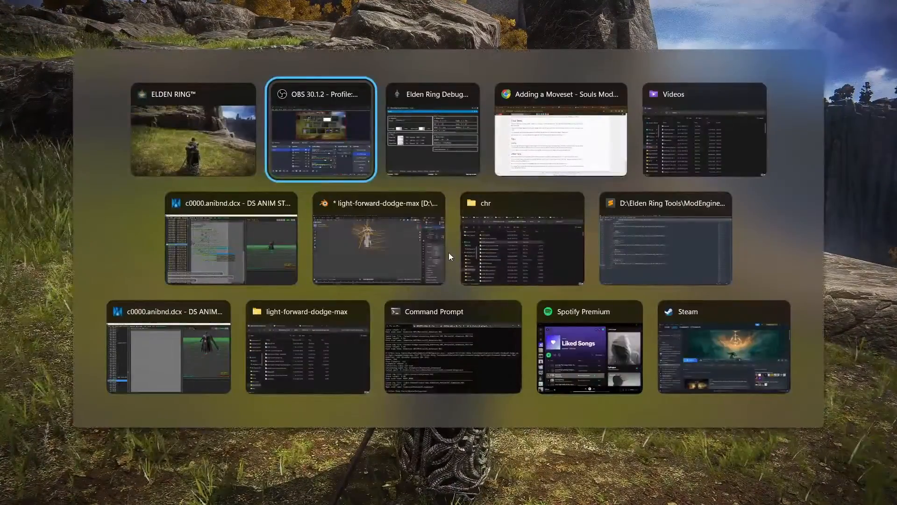
pyautogui.hotkey('alt', 'Tab')
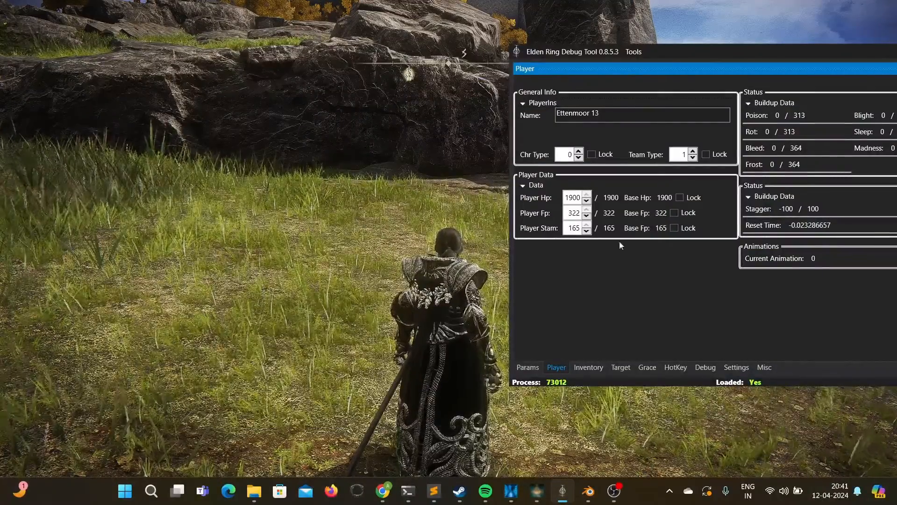
pyautogui.moveTo(677, 51); pyautogui.dragTo(532, 37)
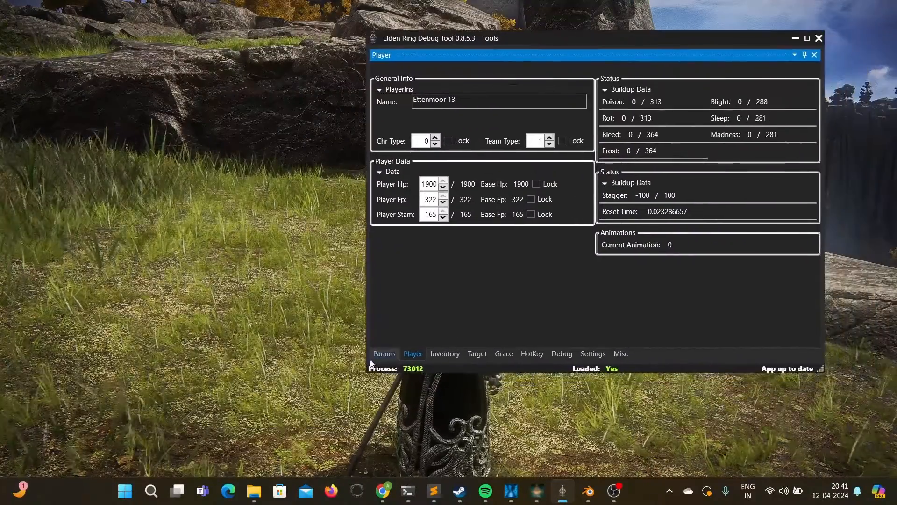
pyautogui.click(450, 362)
pyautogui.click(413, 356)
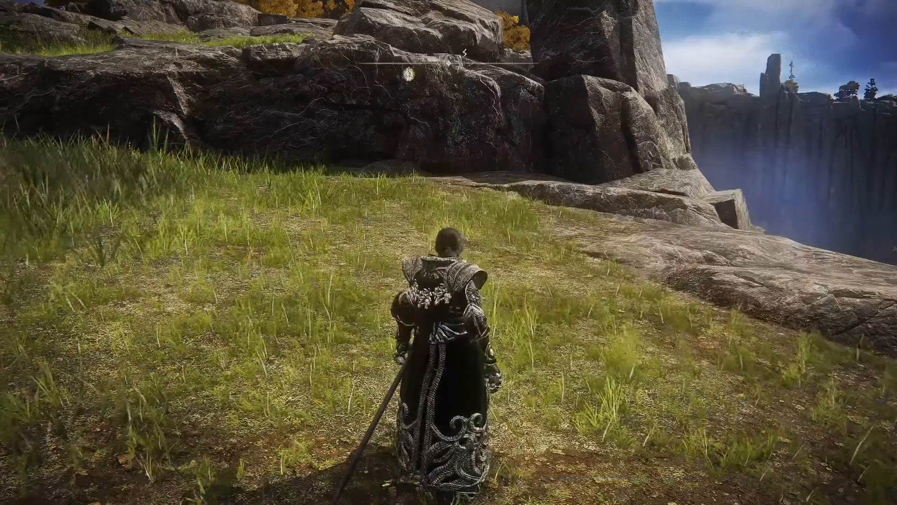
# - Set the game's screen mode to Windowed in the graphics settings and keep the change
pyautogui.press('w')
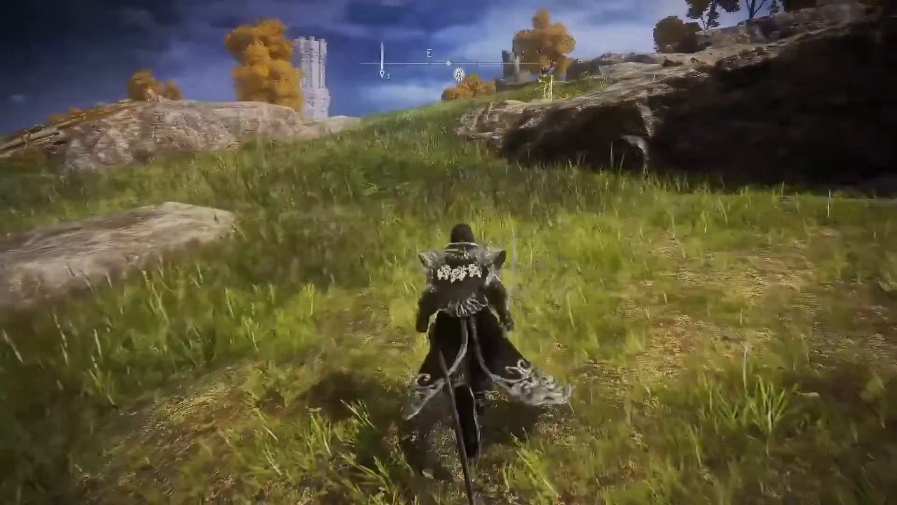
pyautogui.press('Escape')
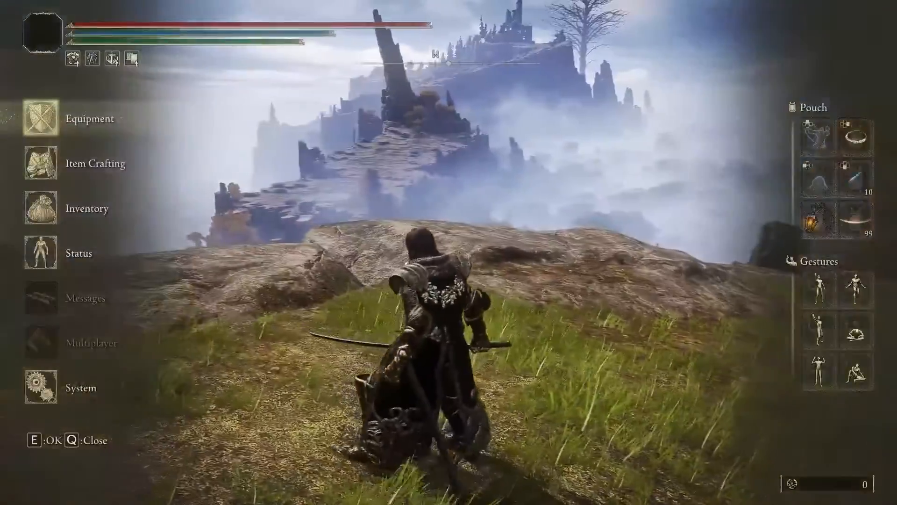
pyautogui.click(43, 404)
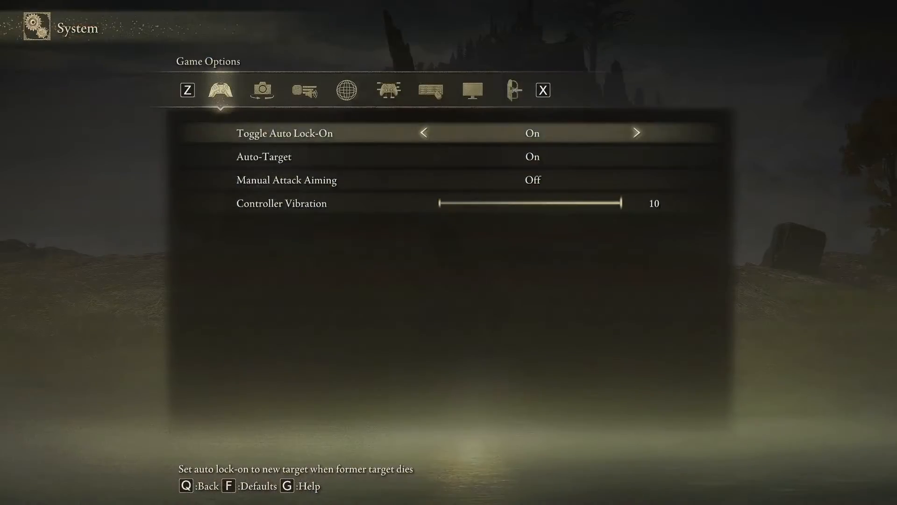
pyautogui.press('z')
pyautogui.click(473, 91)
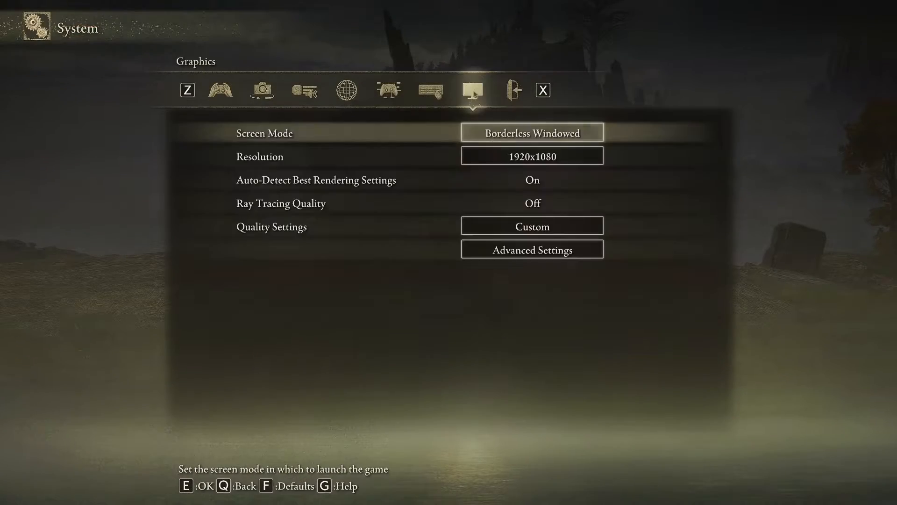
pyautogui.click(522, 135)
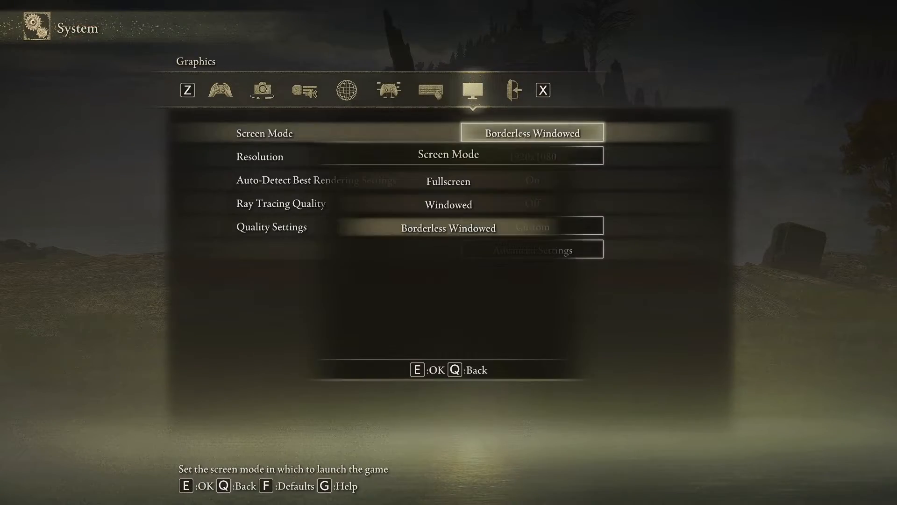
pyautogui.click(446, 206)
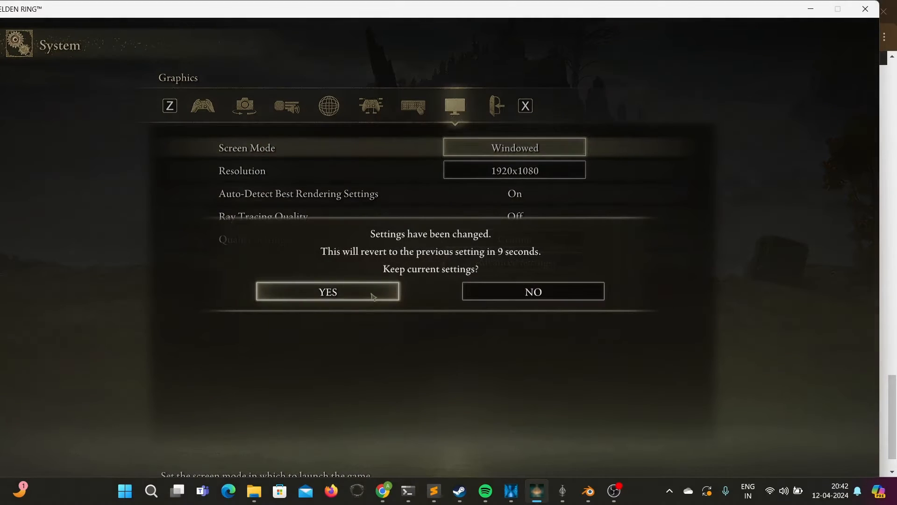
pyautogui.click(327, 291)
# - Arrange the game and Debug Tool windows so the Current Animation value stays visible beside the game, and leave the system settings
pyautogui.click(414, 104)
pyautogui.moveTo(418, 16); pyautogui.dragTo(254, 5)
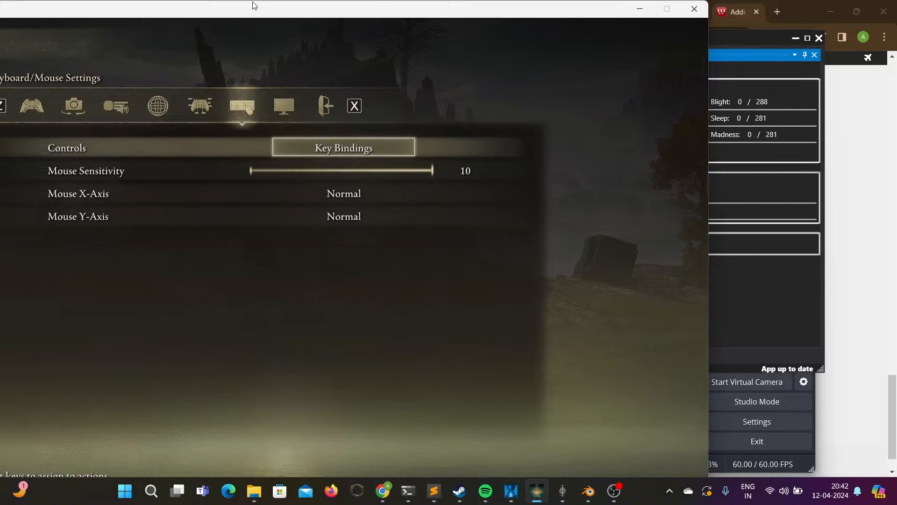
pyautogui.moveTo(732, 40); pyautogui.dragTo(808, 43)
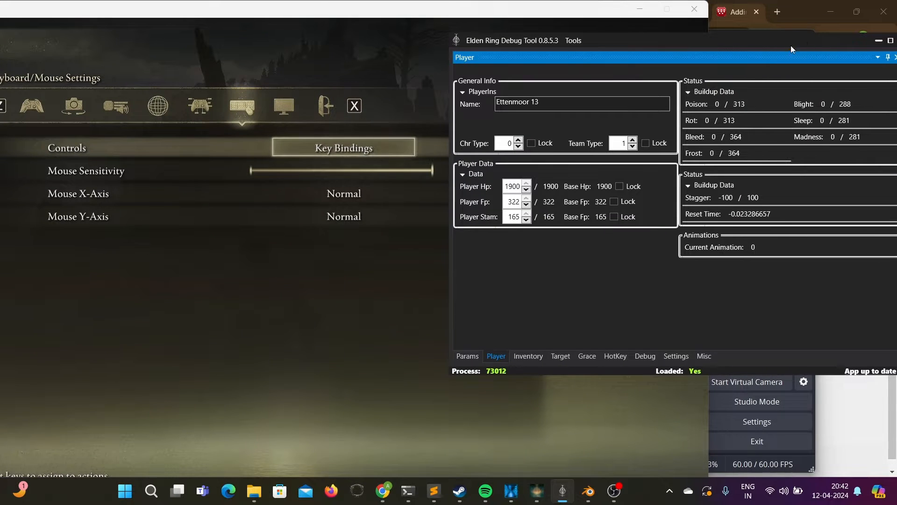
pyautogui.click(304, 276)
pyautogui.press('Escape')
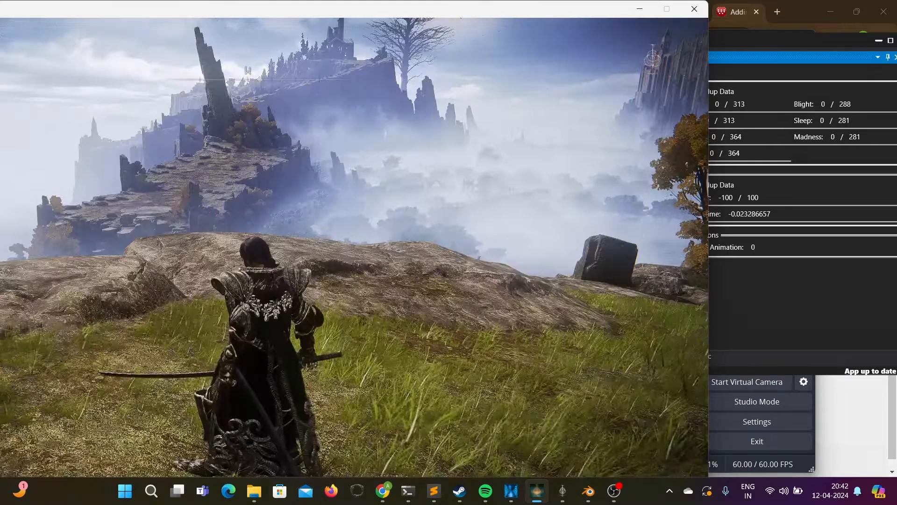
# - Move the character in the windowed game while watching the Current Animation value in the Debug Tool
pyautogui.press('w')
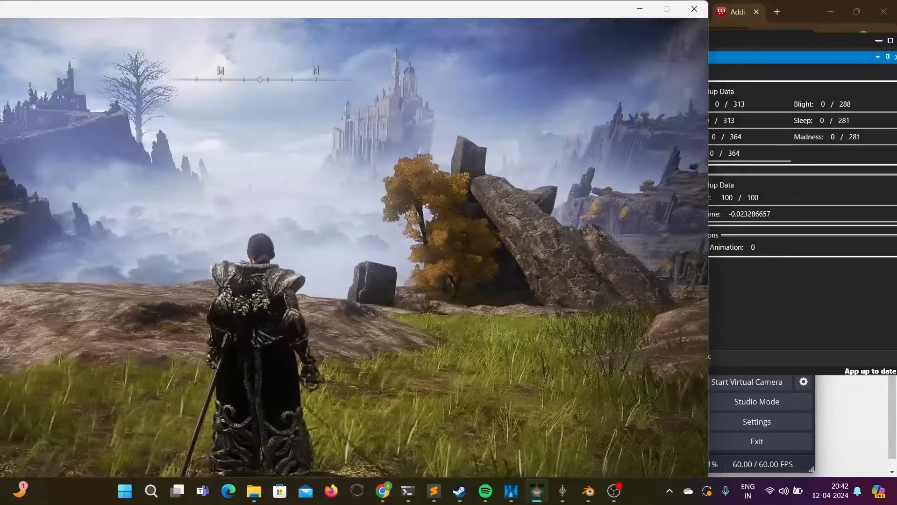
pyautogui.press('Escape')
pyautogui.press('Escape')
pyautogui.press('Escape')
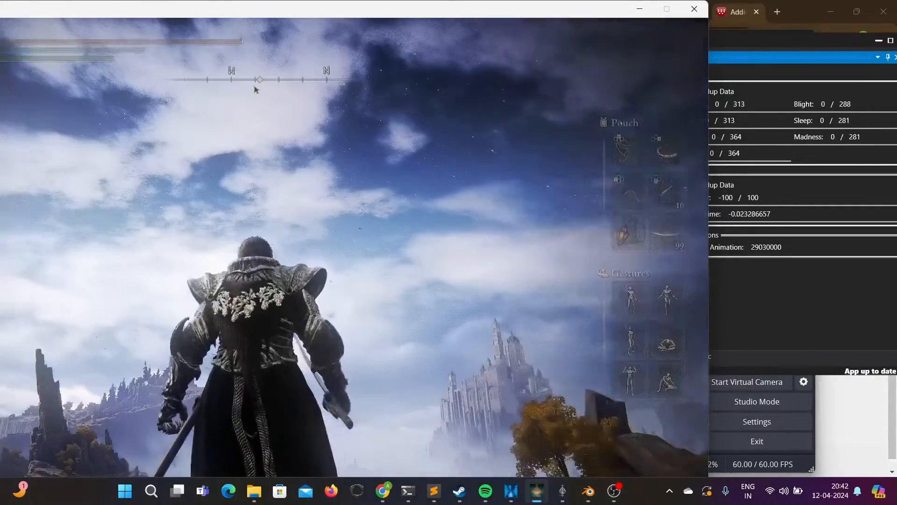
# - Move the game window back into view, set its screen mode to Borderless Windowed and keep the change
pyautogui.moveTo(155, 11); pyautogui.dragTo(326, 31)
pyautogui.press('Escape')
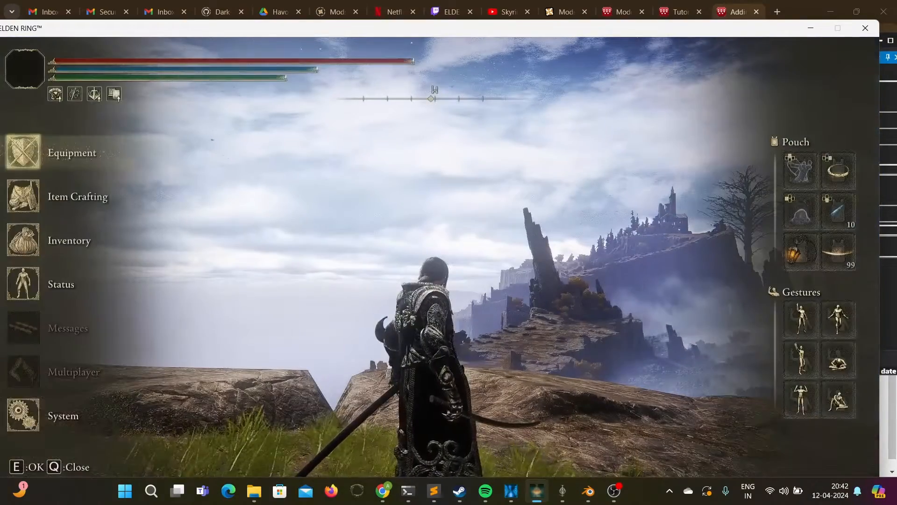
pyautogui.click(51, 410)
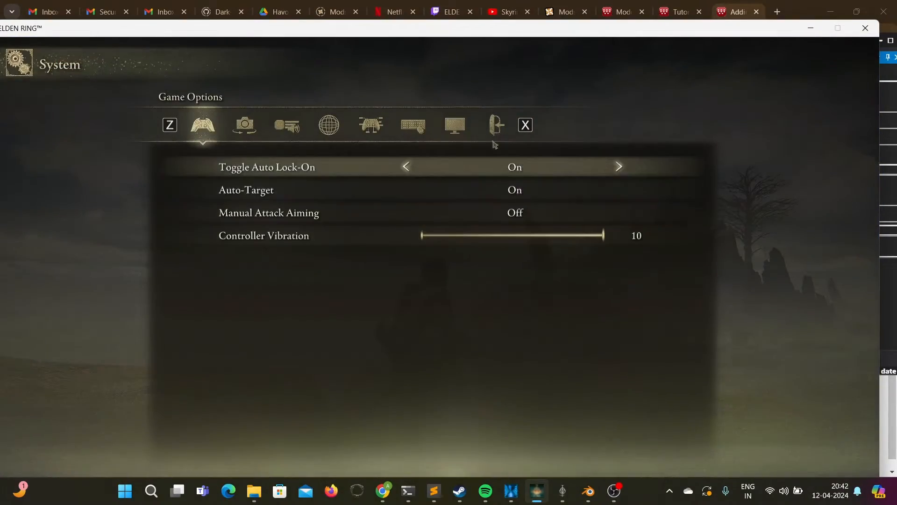
pyautogui.click(494, 126)
pyautogui.press('z')
pyautogui.click(485, 165)
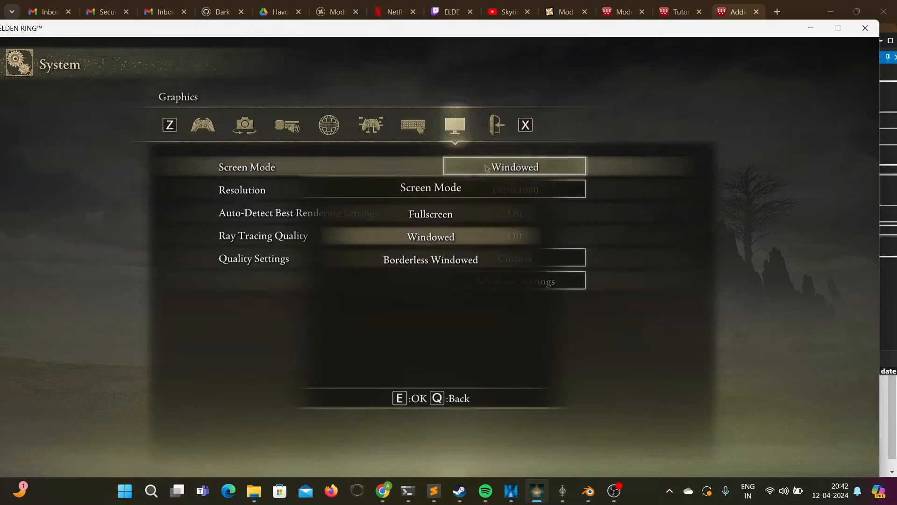
pyautogui.click(451, 262)
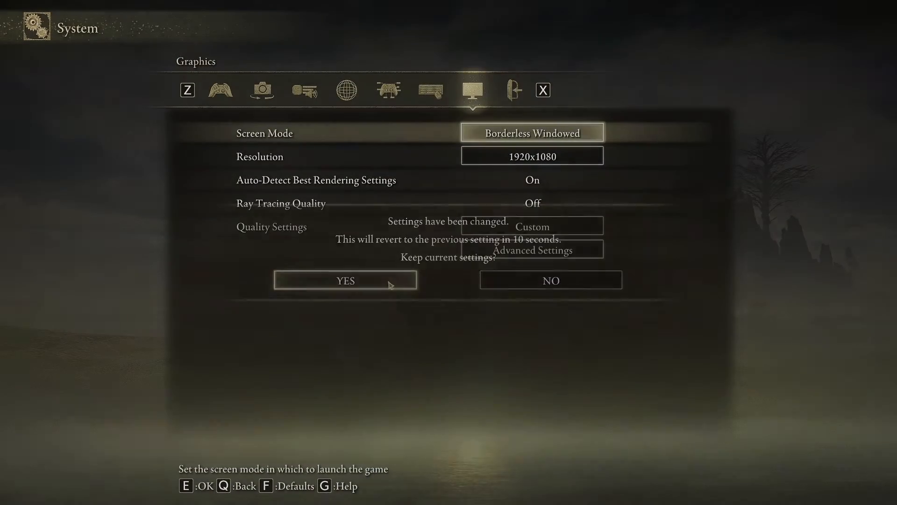
pyautogui.click(391, 283)
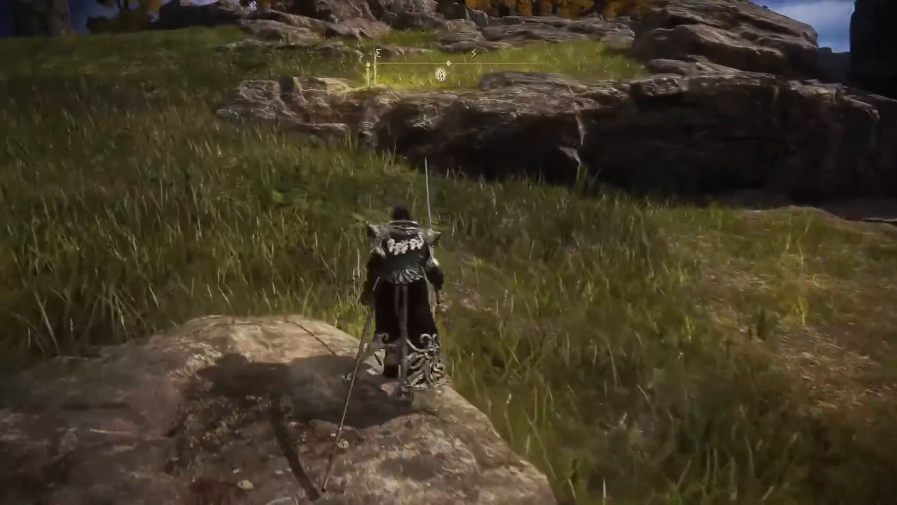
# - Switch to DS Anim Studio and preview animation a000_026250
pyautogui.hotkey('alt', 'Tab')
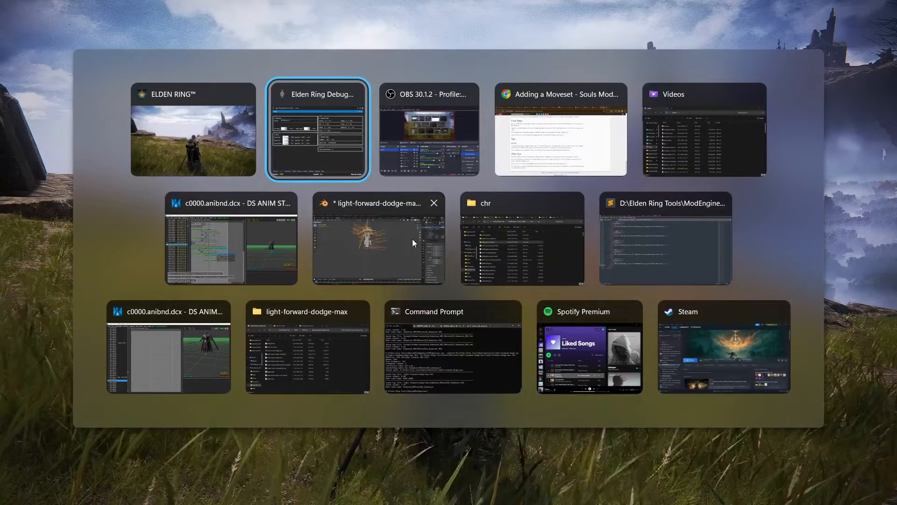
pyautogui.click(250, 260)
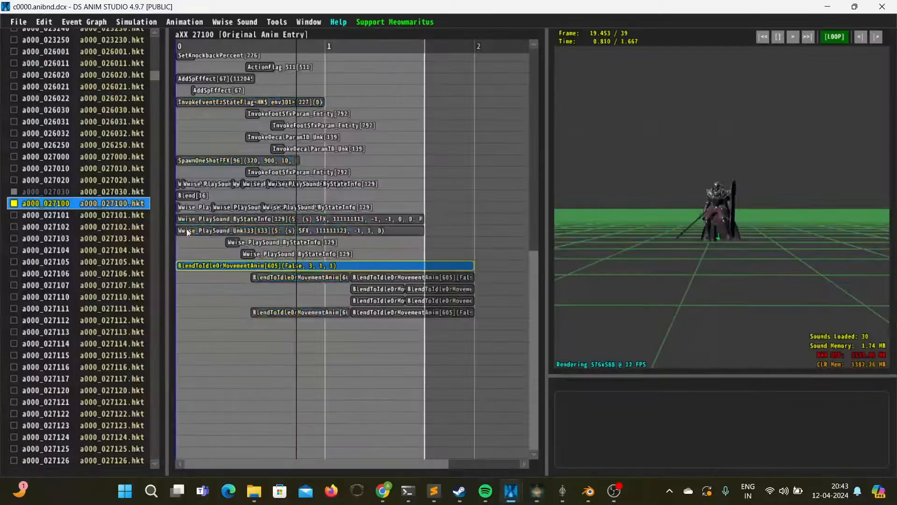
pyautogui.click(57, 145)
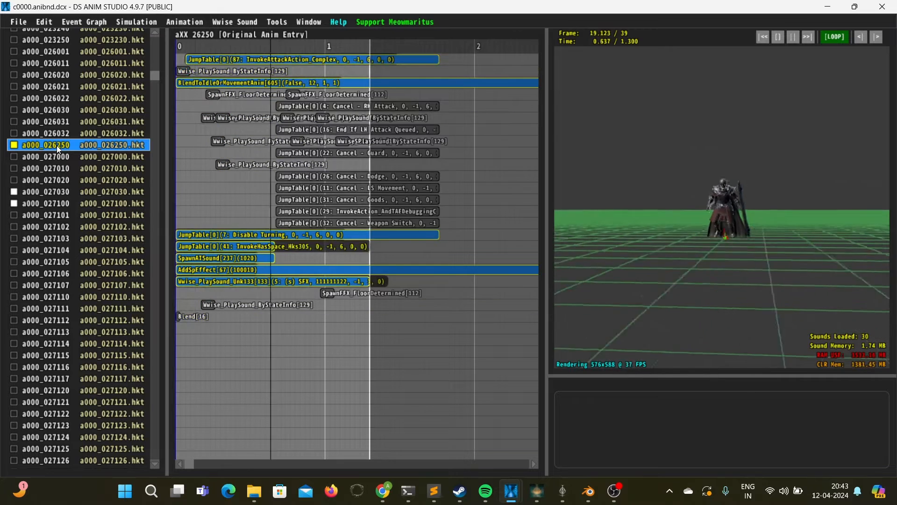
# - Look through the animation list up to its beginning and preview animation a000_000000
pyautogui.scroll(8, 104, 214)
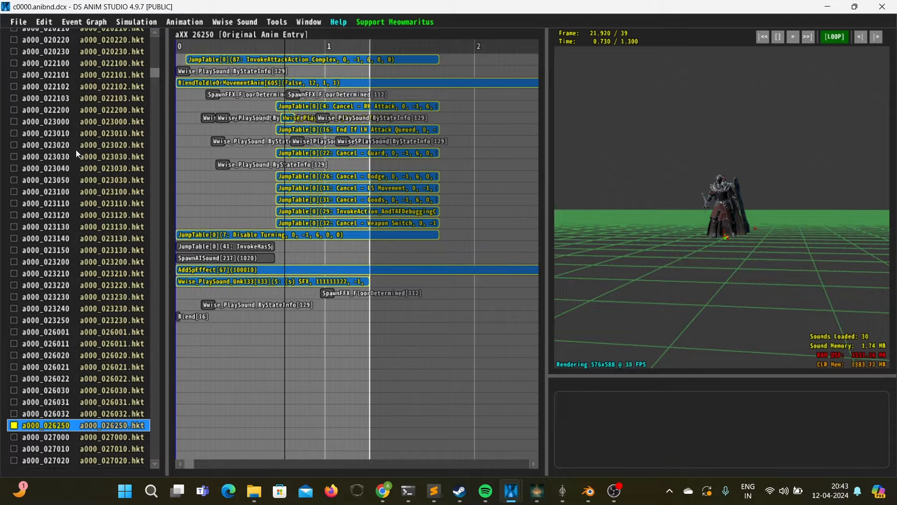
pyautogui.scroll(-4, 106, 193)
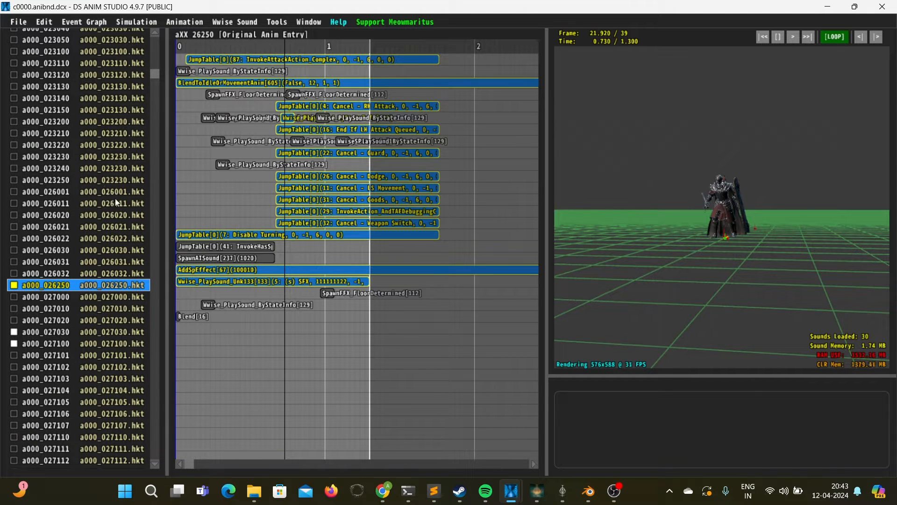
pyautogui.scroll(5, 71, 192)
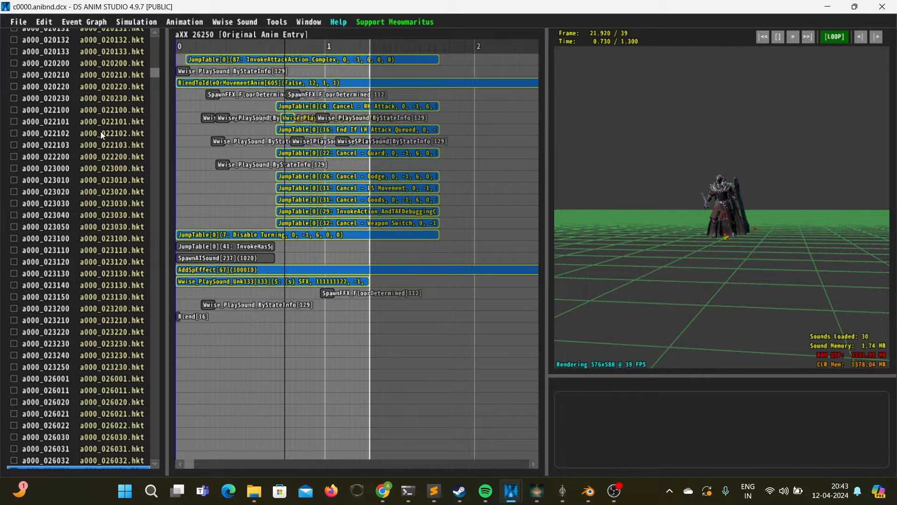
pyautogui.moveTo(154, 74); pyautogui.dragTo(156, 31)
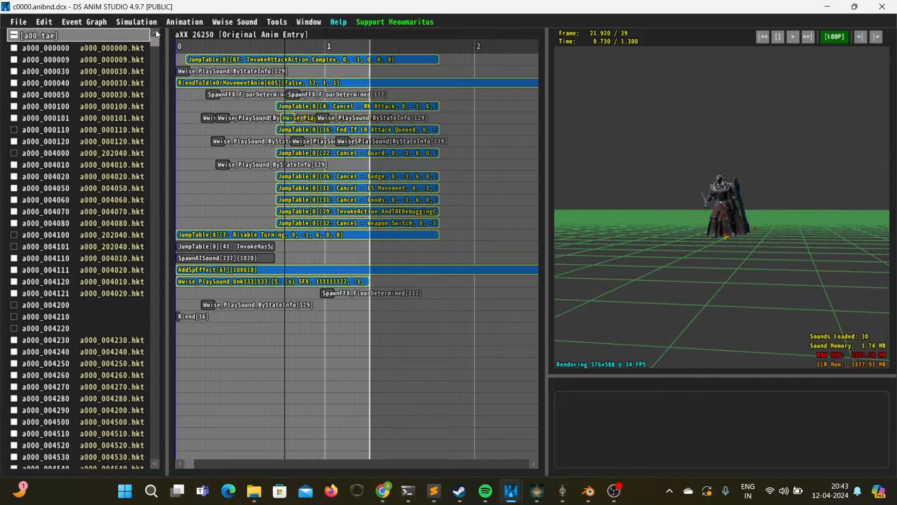
pyautogui.click(69, 48)
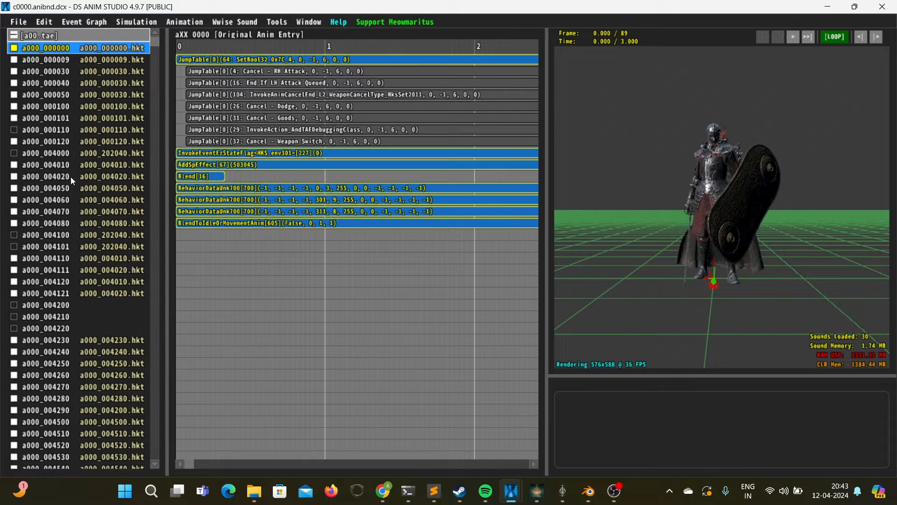
# - Find animation a000_027100 in the animation list, preview it and pause its playback
pyautogui.scroll(-20, 70, 189)
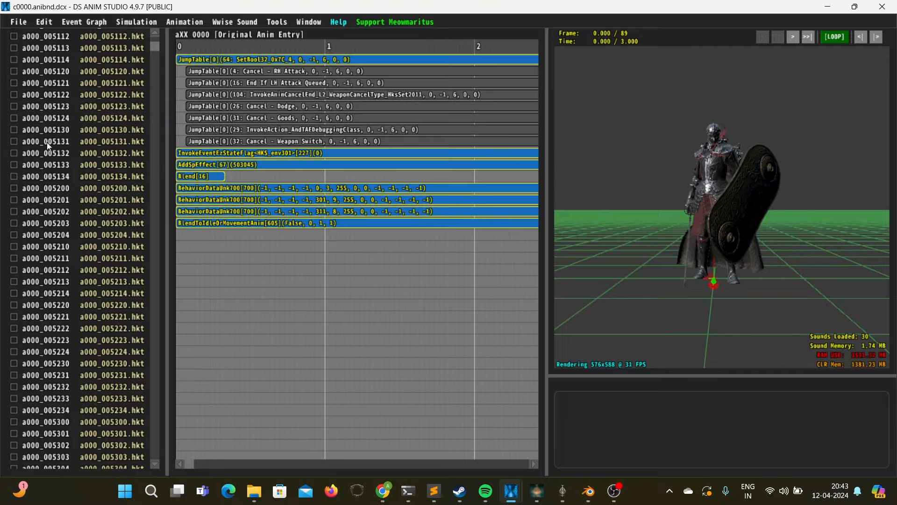
pyautogui.scroll(-15, 70, 210)
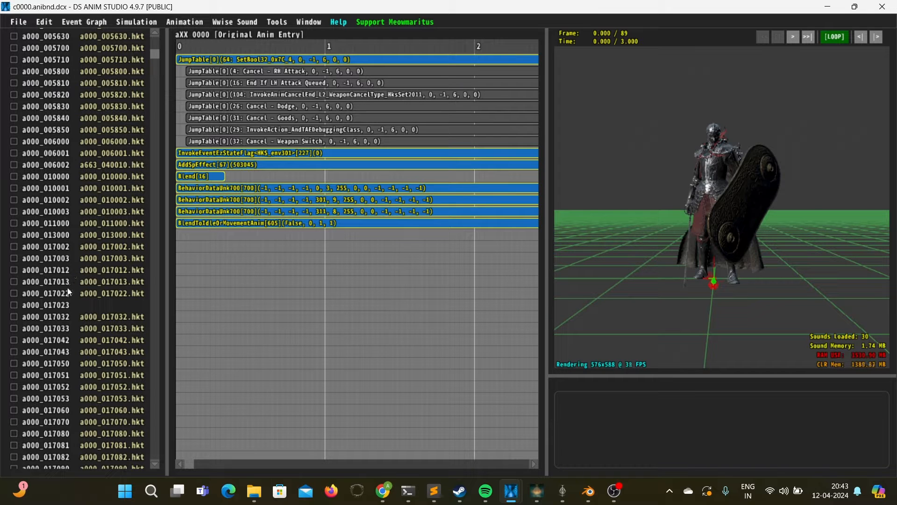
pyautogui.scroll(-15, 65, 299)
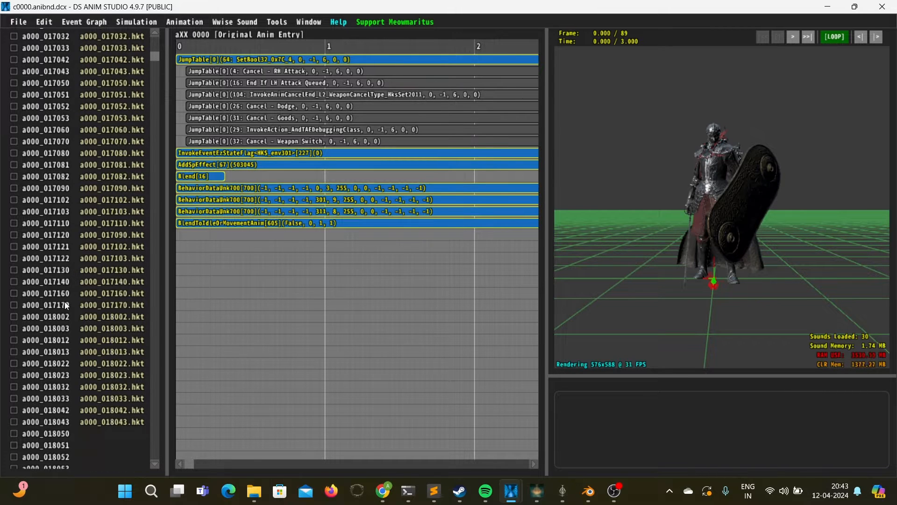
pyautogui.scroll(-7, 65, 304)
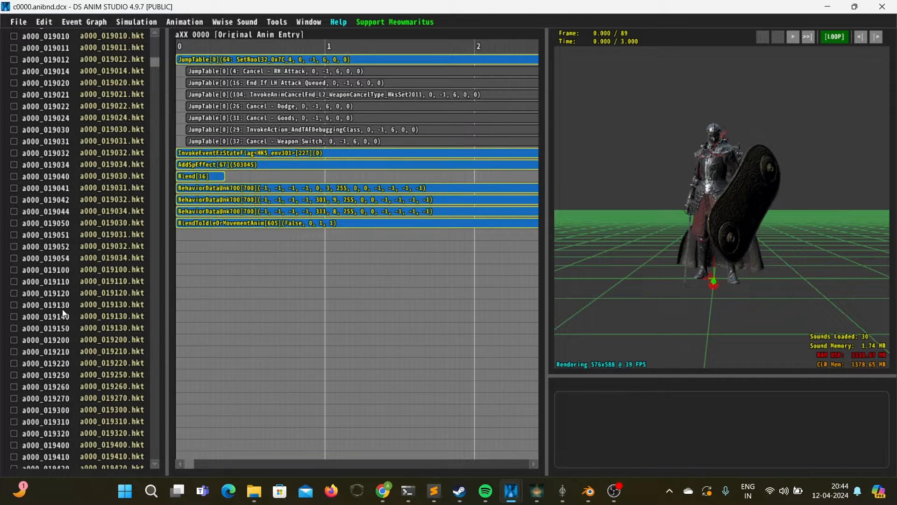
pyautogui.scroll(-10, 73, 299)
pyautogui.scroll(-15, 72, 296)
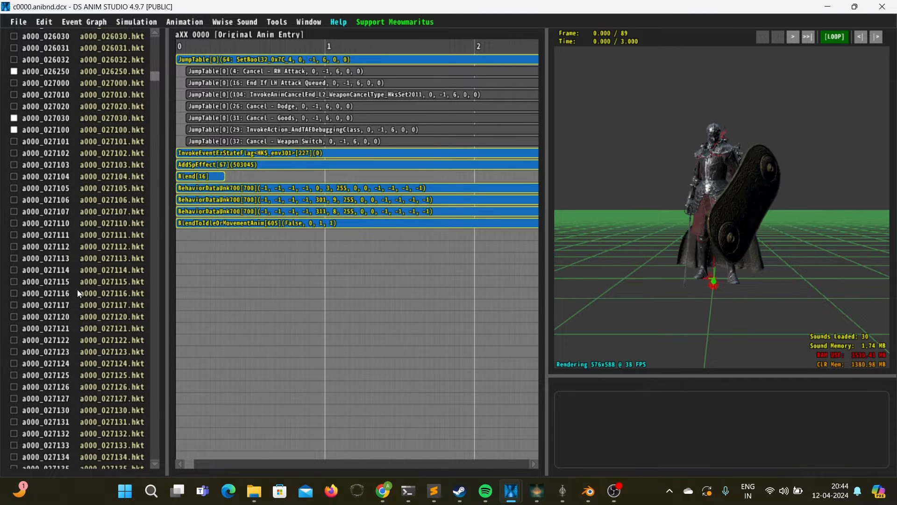
pyautogui.click(63, 128)
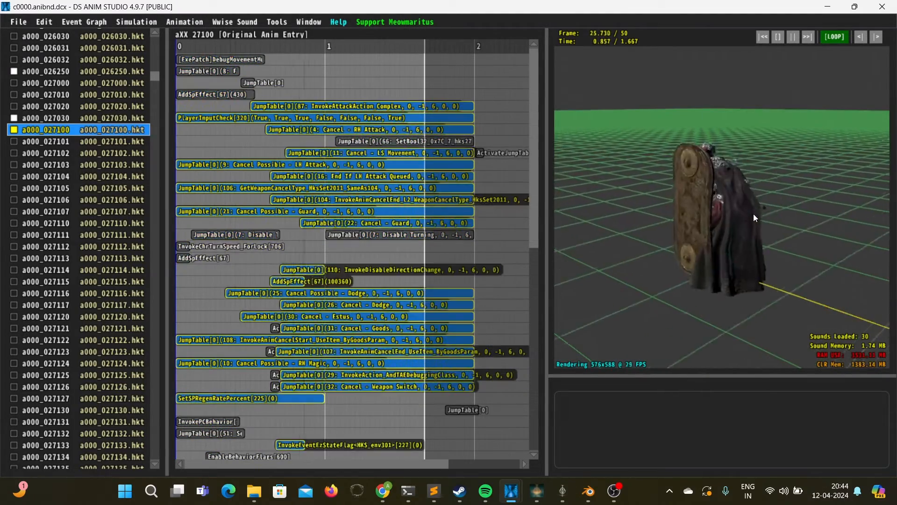
pyautogui.press('space')
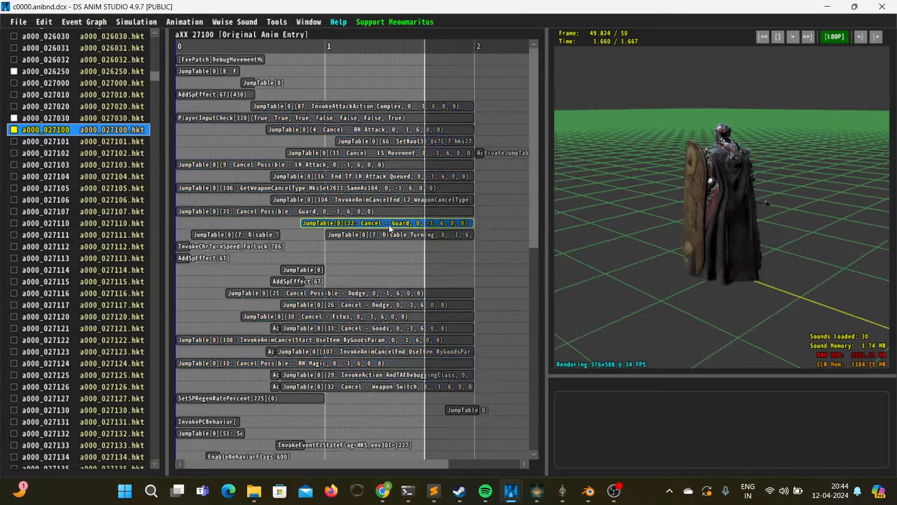
pyautogui.moveTo(389, 226)
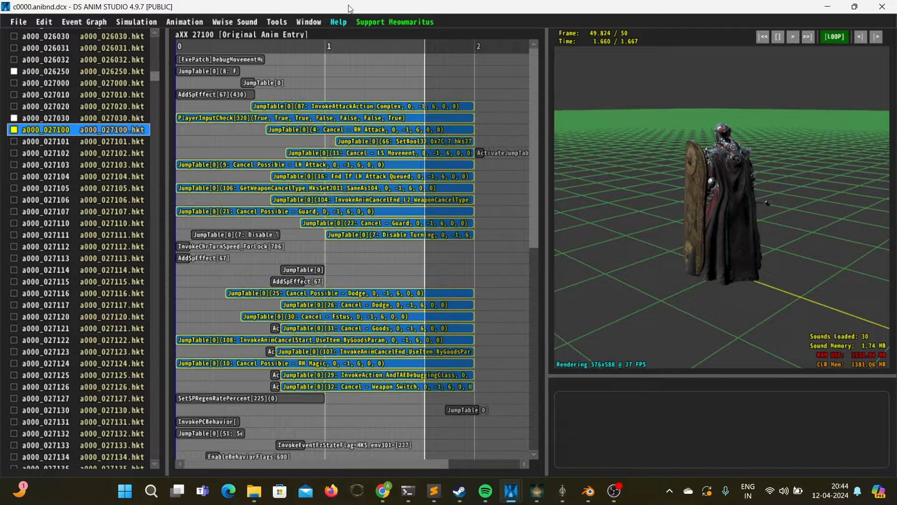
# - Open Export Skeleton & Animations and limit the files to export to Skeleton.hkx
pyautogui.click(276, 22)
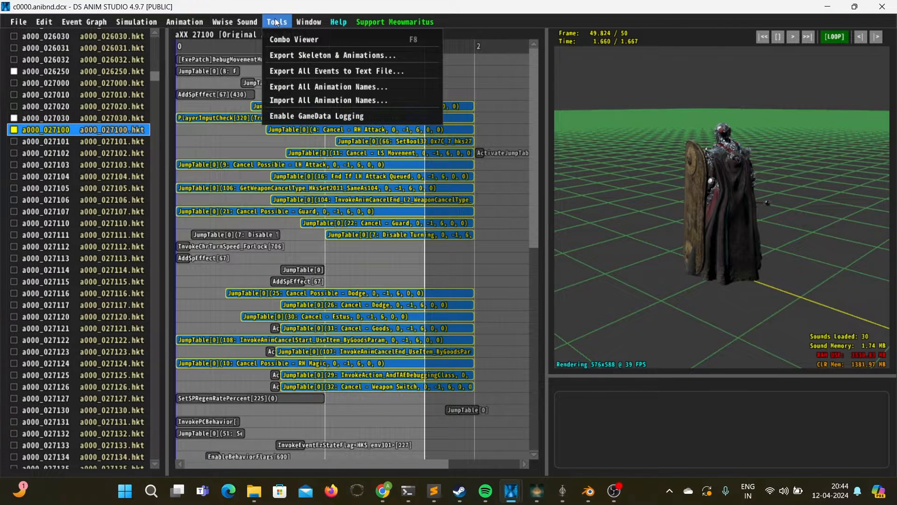
pyautogui.click(296, 55)
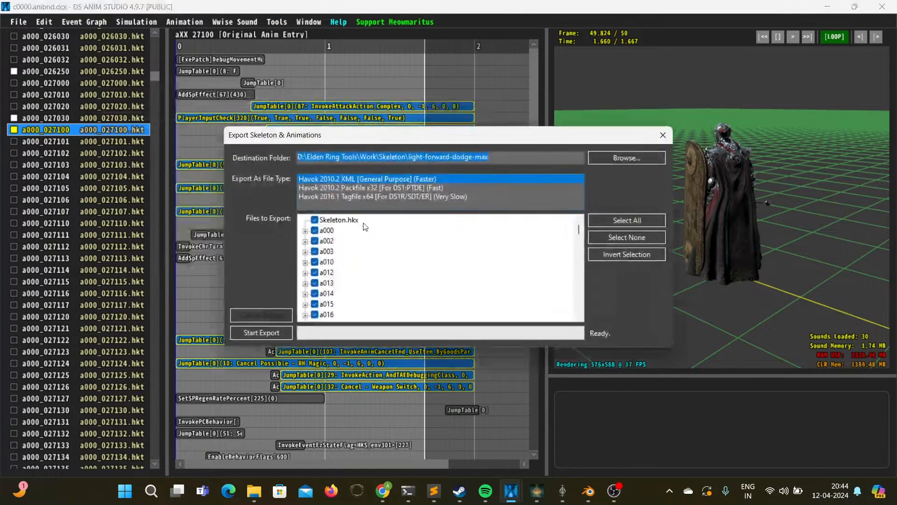
pyautogui.click(616, 239)
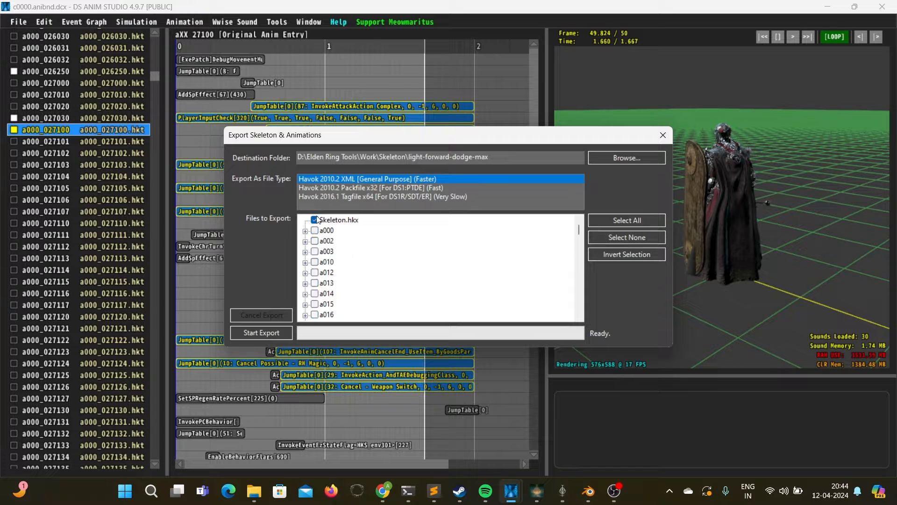
pyautogui.scroll(-2, 386, 276)
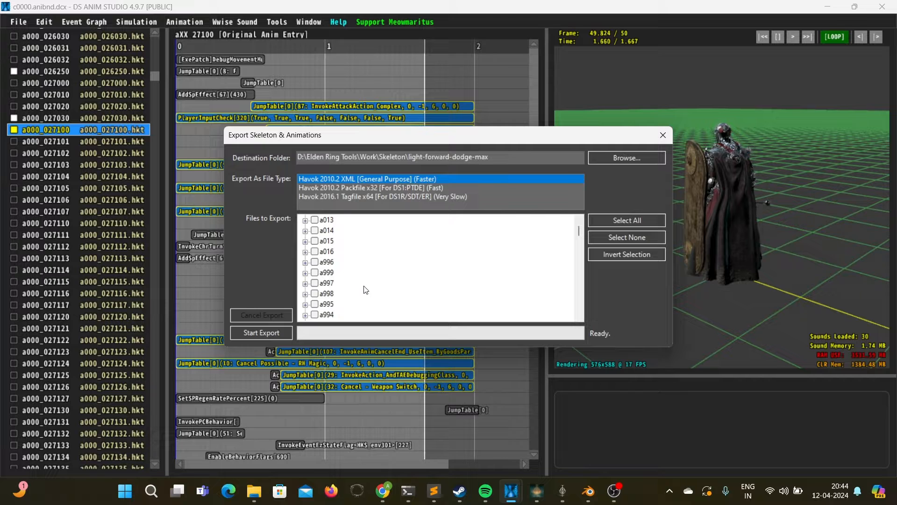
pyautogui.scroll(3, 343, 252)
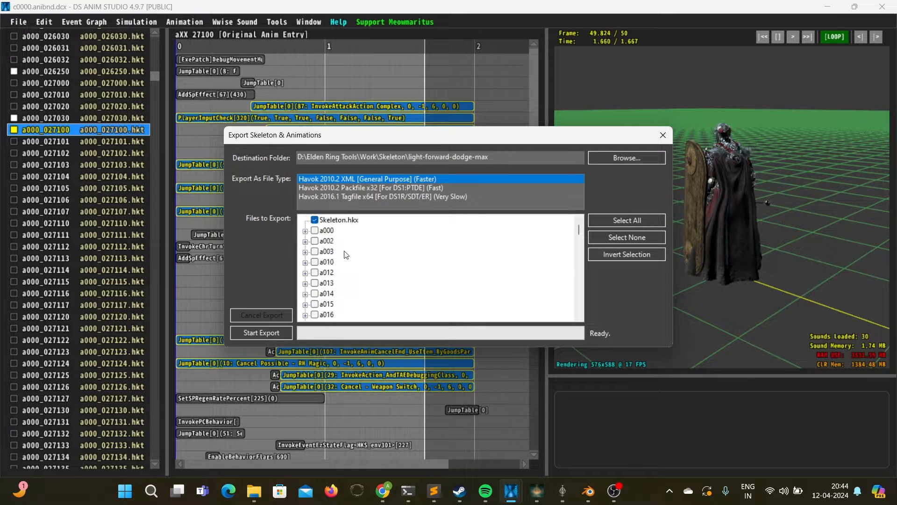
# - Add a000_027100.hkx from the a000 group to the files to export
pyautogui.click(305, 230)
pyautogui.scroll(-5, 380, 262)
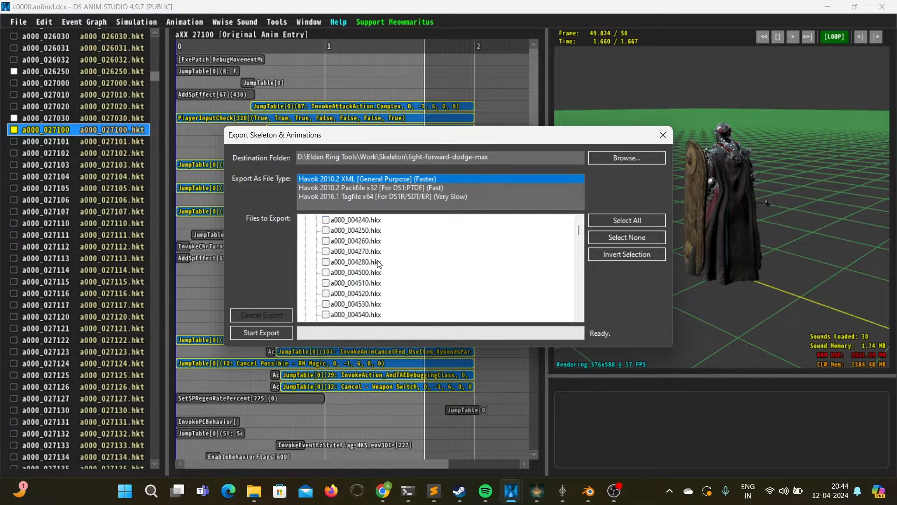
pyautogui.scroll(-10, 362, 257)
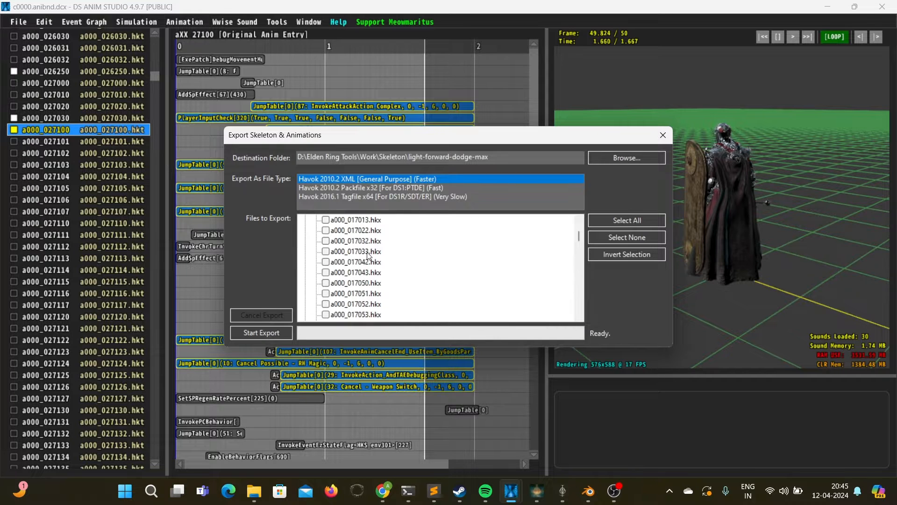
pyautogui.scroll(-5, 374, 264)
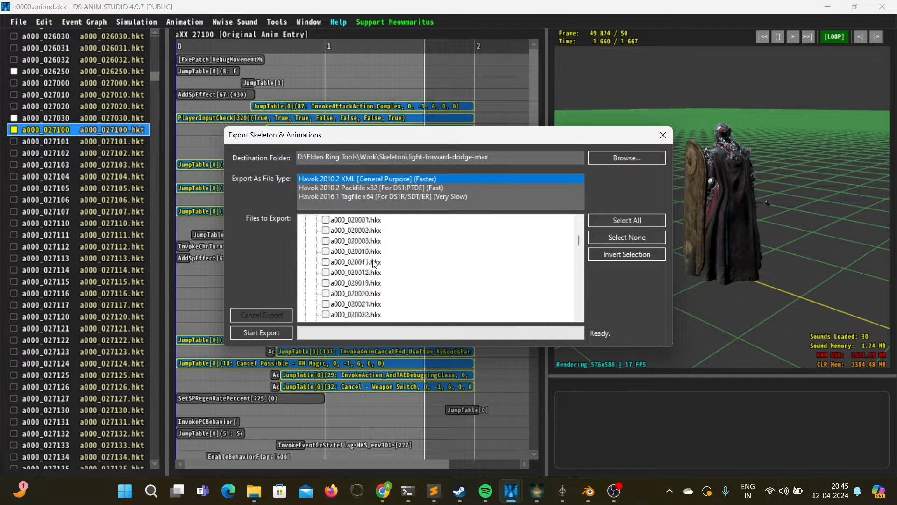
pyautogui.scroll(-15, 374, 269)
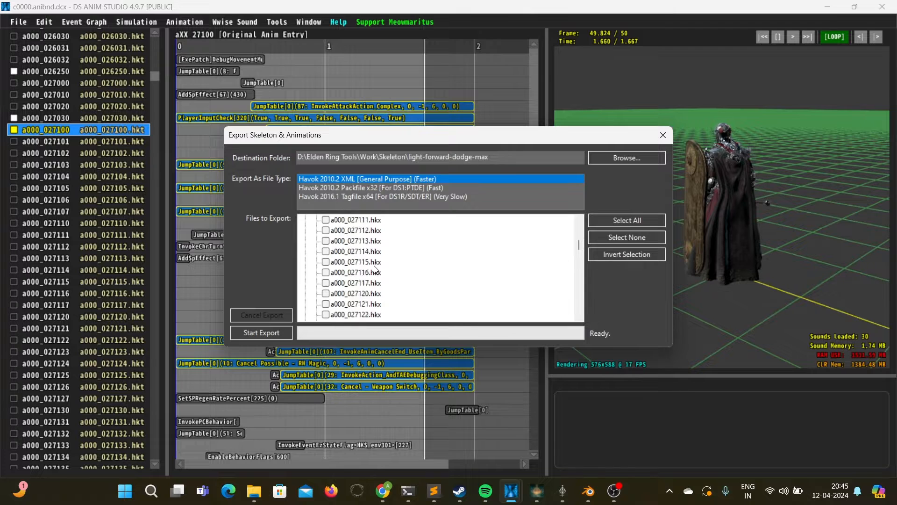
pyautogui.scroll(3, 374, 269)
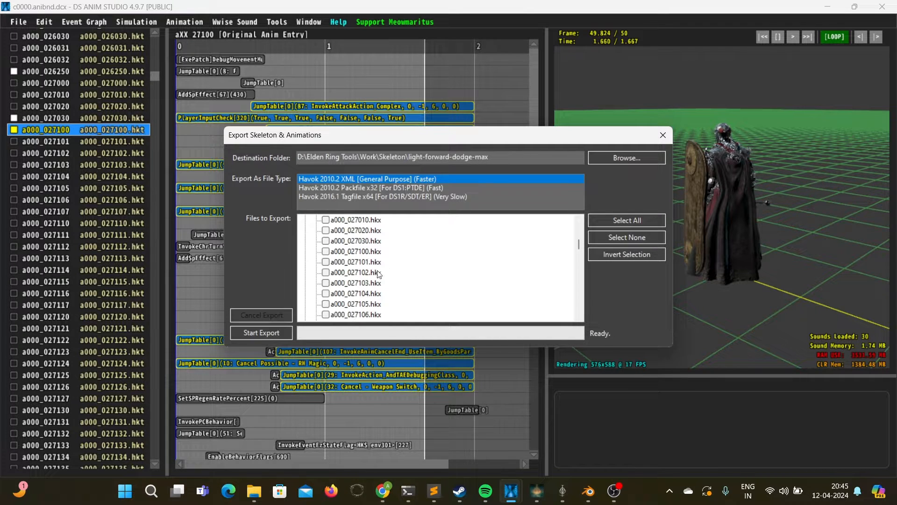
pyautogui.click(326, 253)
# - Export the chosen files as Havok 2010.2 Packfile x32 to D:\Elden Ring Tools\Work\Skeleton\light-forward-dodge-stretching
pyautogui.press('BackSpace')
pyautogui.press('BackSpace')
pyautogui.press('BackSpace')
pyautogui.press('BackSpace')
pyautogui.press('BackSpace')
pyautogui.press('BackSpace')
pyautogui.press('BackSpace')
pyautogui.press('BackSpace')
pyautogui.press('BackSpace')
pyautogui.write('-dodge')
pyautogui.write('stretching')
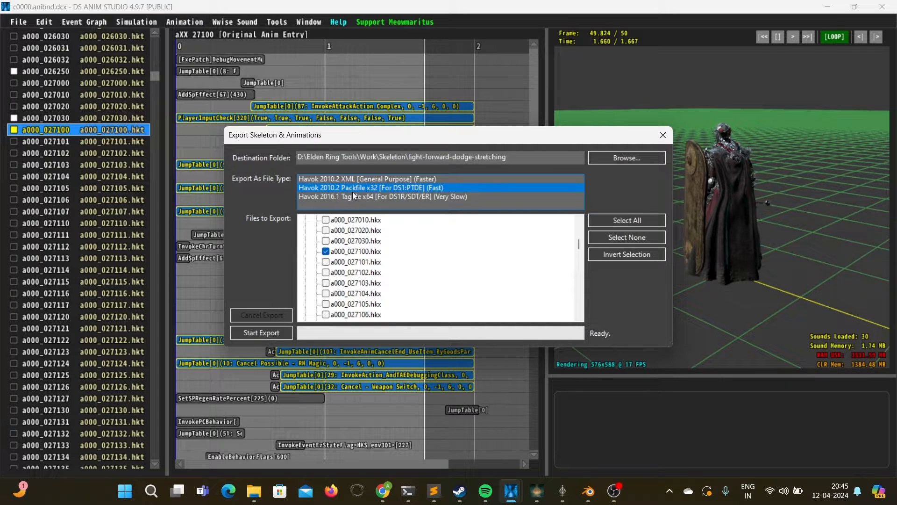
pyautogui.click(255, 333)
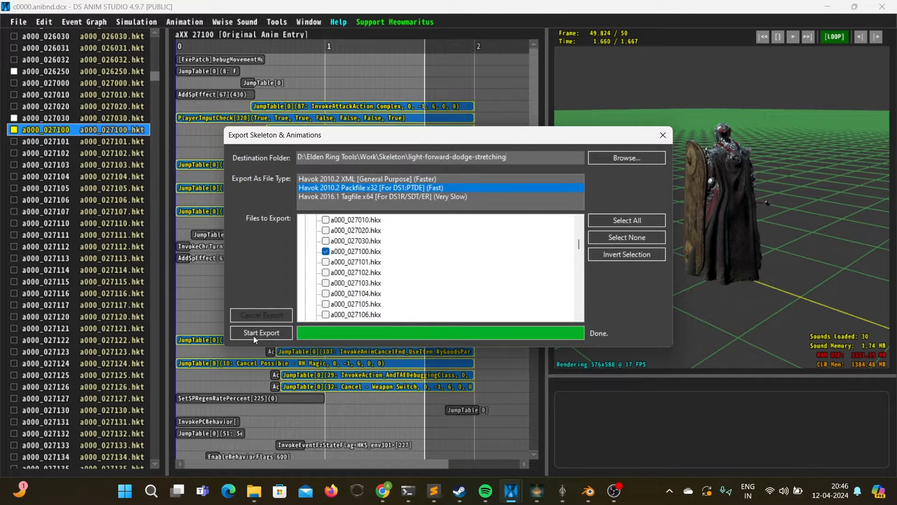
# - Switch to File Explorer and open the light-forward-dodge-stretching folder inside the Skeleton folder
pyautogui.hotkey('alt', 'Tab')
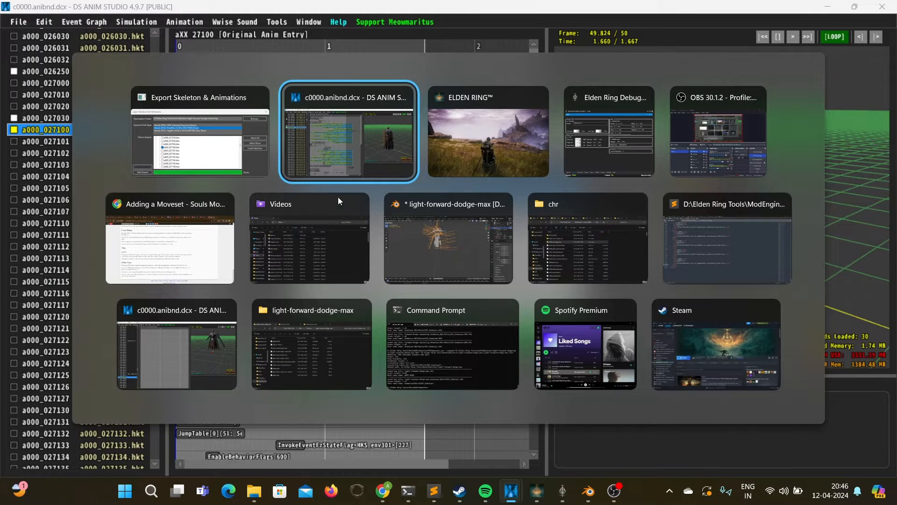
pyautogui.click(315, 345)
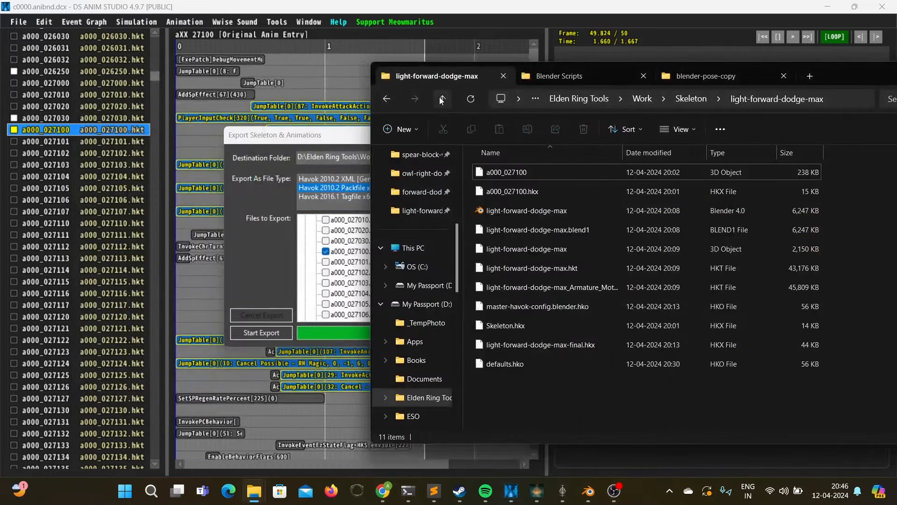
pyautogui.click(442, 99)
pyautogui.click(583, 173)
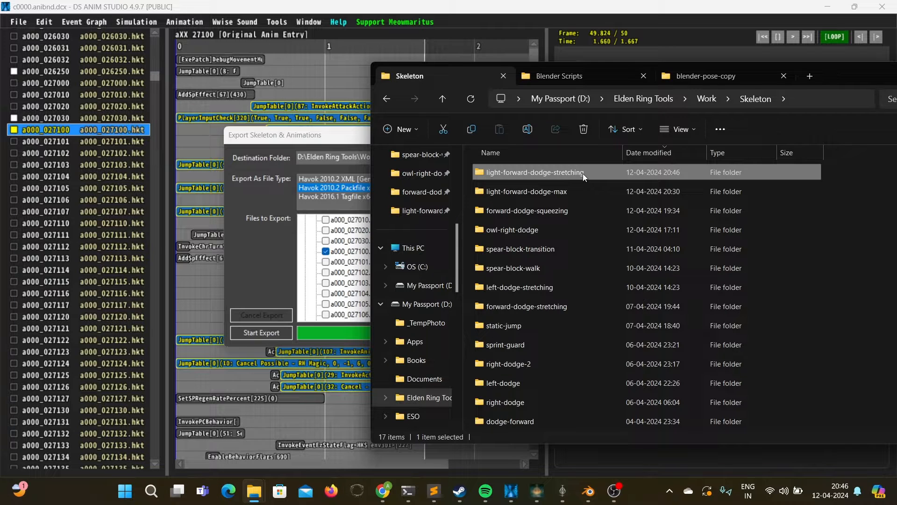
pyautogui.doubleClick(582, 173)
# - Check the exported a000_027100.hkx and Skeleton.hkx files, moving the folder window fully into view
pyautogui.click(535, 191)
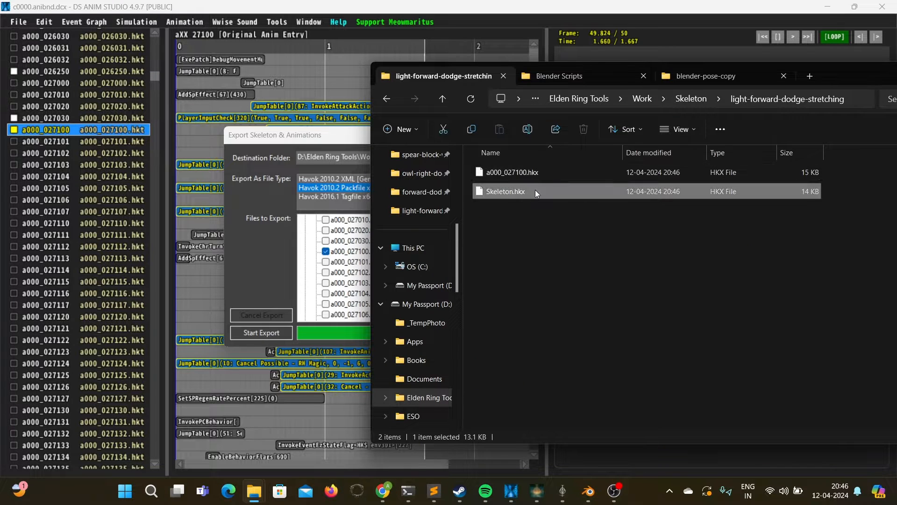
pyautogui.click(554, 173)
pyautogui.click(544, 189)
pyautogui.click(550, 171)
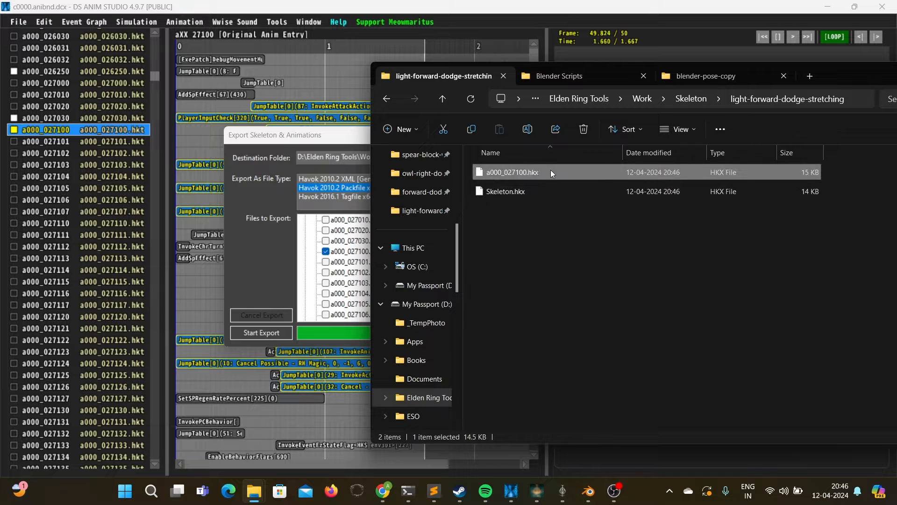
pyautogui.moveTo(850, 72); pyautogui.dragTo(616, 72)
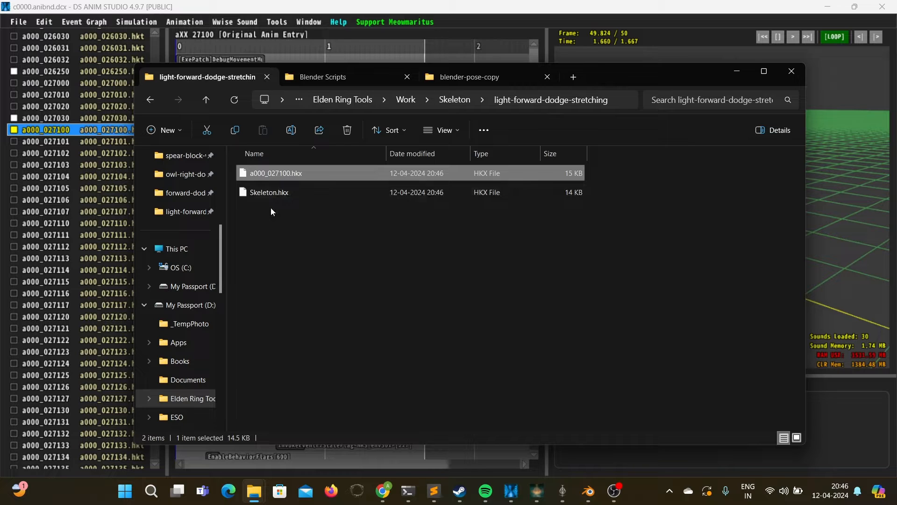
pyautogui.click(284, 189)
pyautogui.click(287, 174)
# - Open the HavokToolset-v1.5.4-win64 folder and arrange the light-forward-dodge-stretching window so both hk_to_gltf and the exported files are accessible
pyautogui.moveTo(258, 493)
pyautogui.click(154, 430)
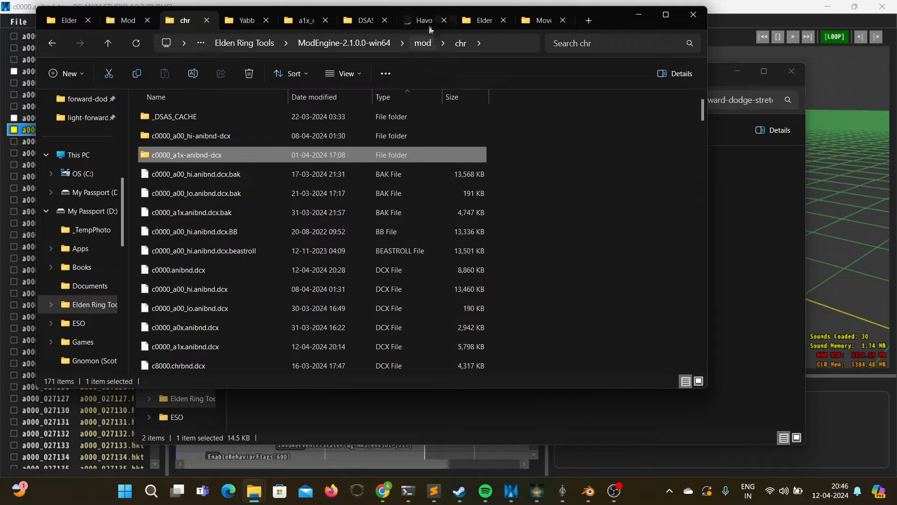
pyautogui.click(416, 21)
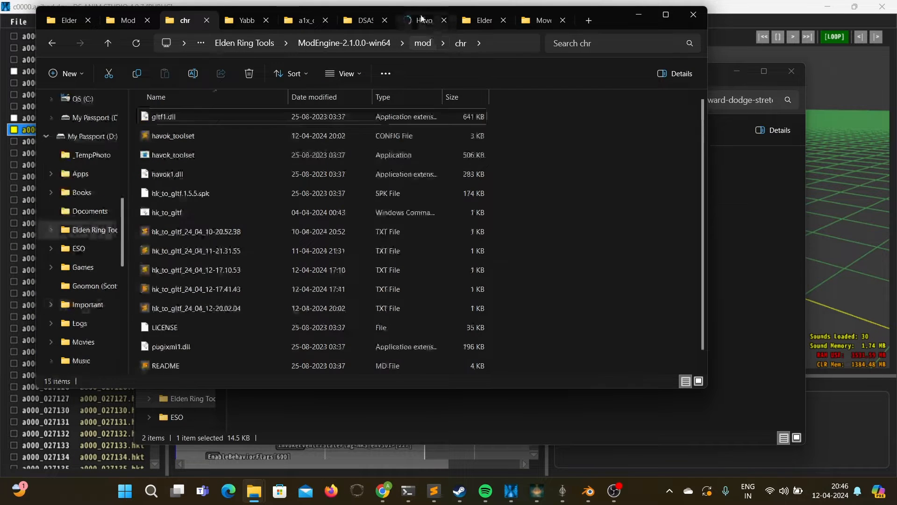
pyautogui.click(212, 212)
pyautogui.click(716, 181)
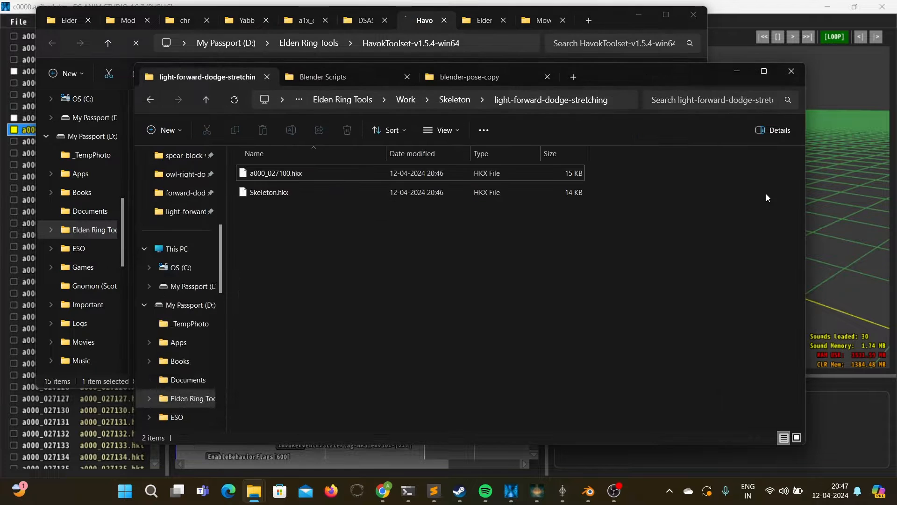
pyautogui.moveTo(604, 77)
pyautogui.mouseDown()
pyautogui.moveTo(717, 38)
pyautogui.moveTo(708, 86)
pyautogui.mouseUp()
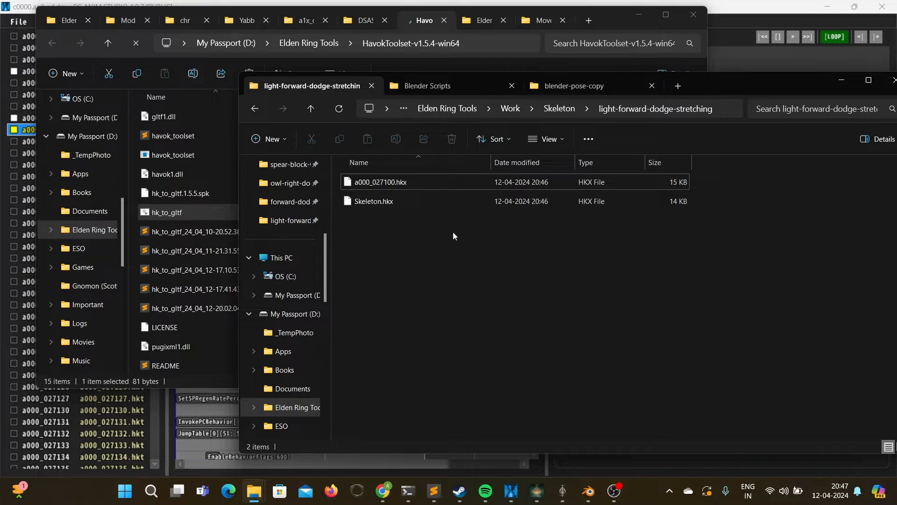
# - Convert a000_027100.hkx to a glTF binary by passing it to the hk_to_gltf script
pyautogui.click(413, 183)
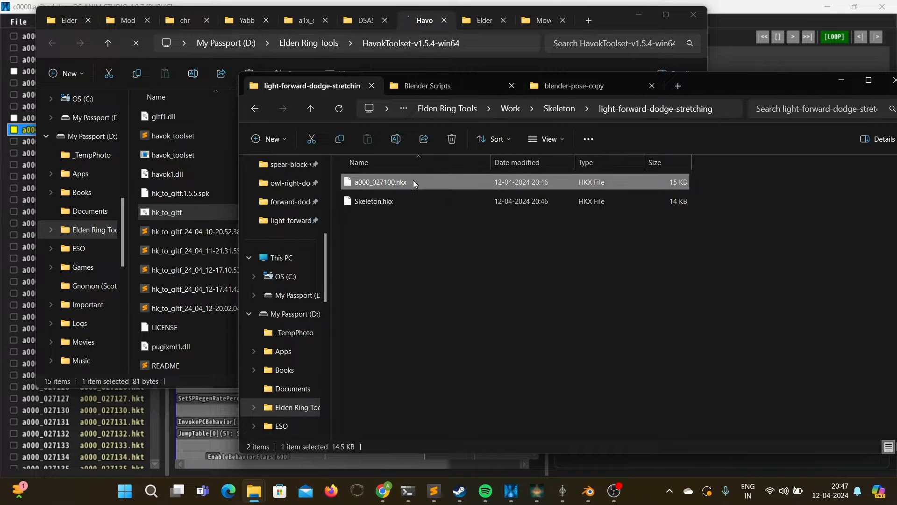
pyautogui.moveTo(410, 181); pyautogui.dragTo(199, 211)
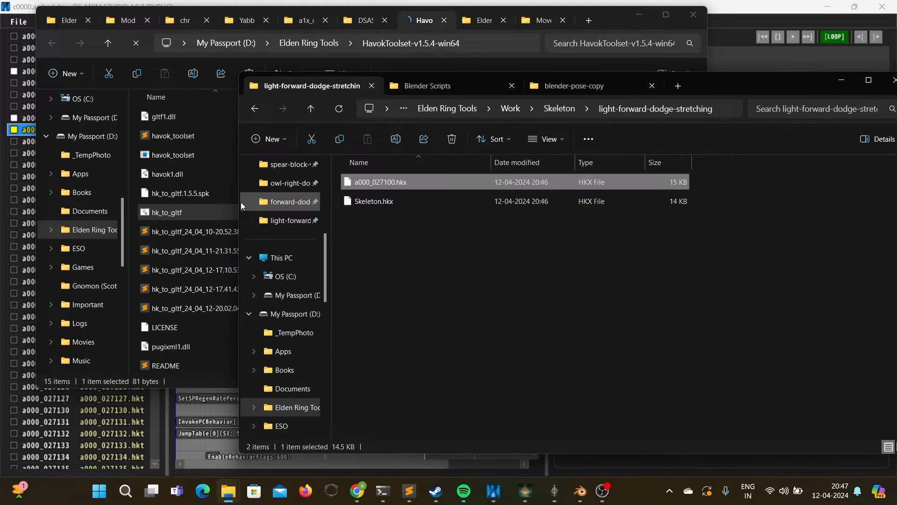
pyautogui.click(409, 223)
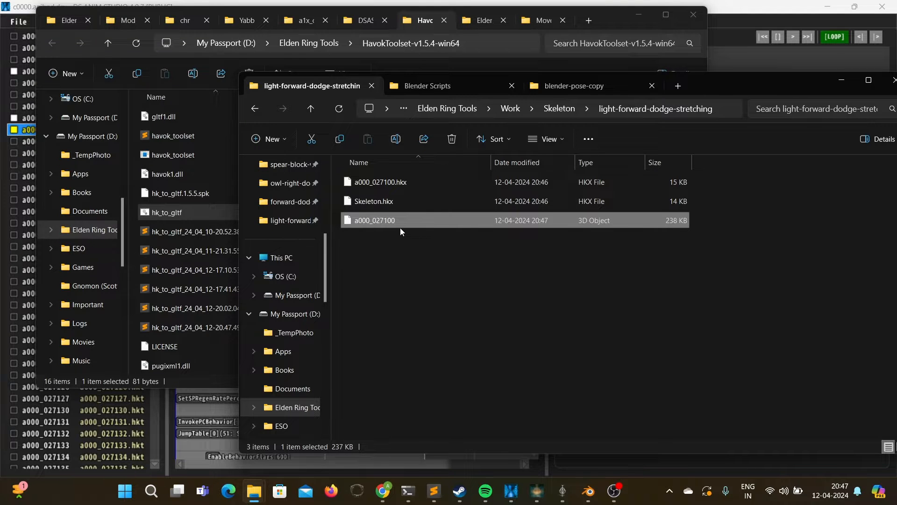
# - Check the file type of the converted a000_027100 file in its properties
pyautogui.hotkey('alt', 'Tab')
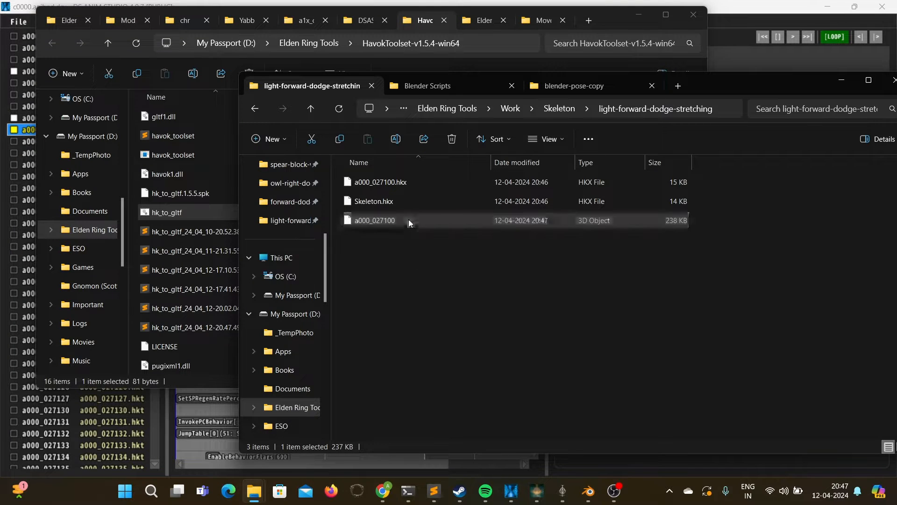
pyautogui.rightClick(409, 222)
pyautogui.click(447, 354)
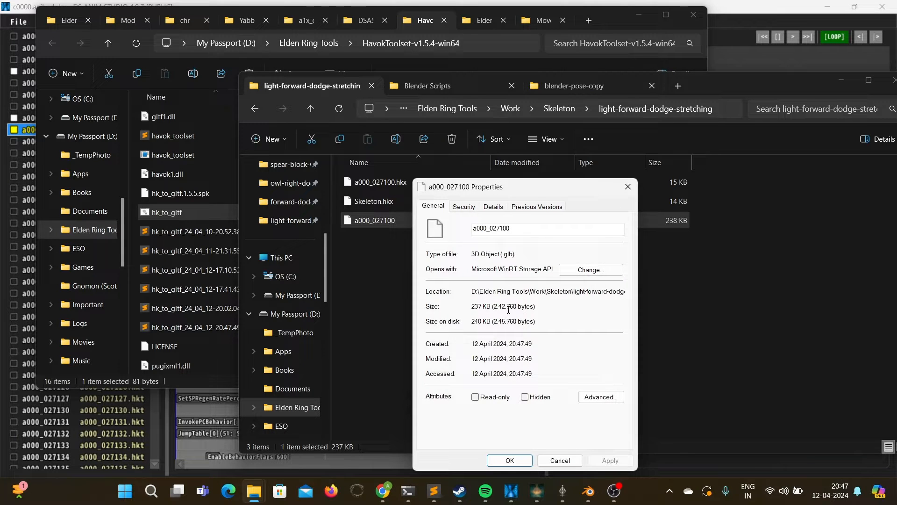
pyautogui.click(627, 186)
pyautogui.click(460, 287)
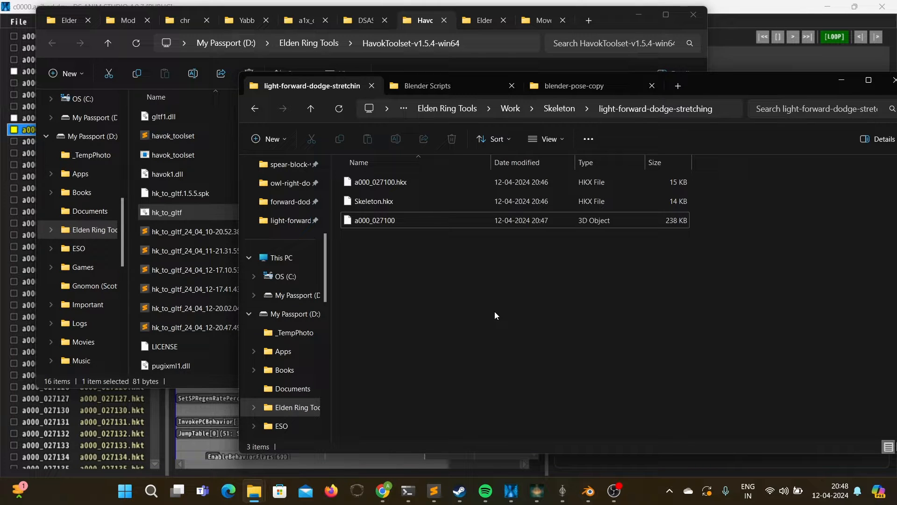
# - Switch to Blender and start a new file, saving the changes to light-forward-dodge-max.blend
pyautogui.click(588, 491)
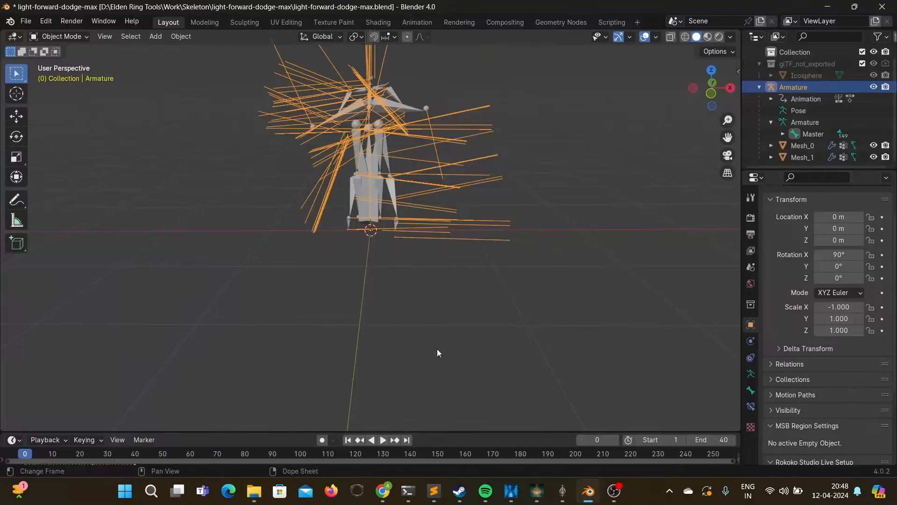
pyautogui.click(26, 21)
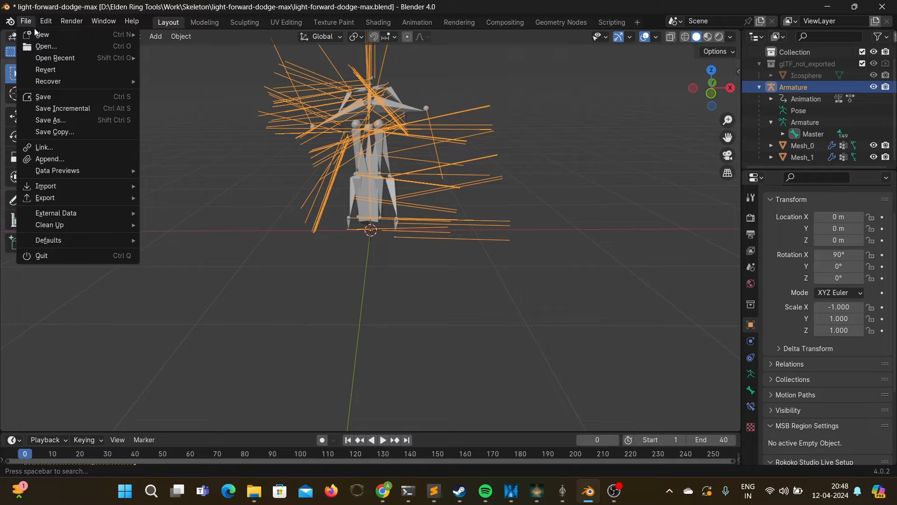
pyautogui.moveTo(38, 36)
pyautogui.click(170, 34)
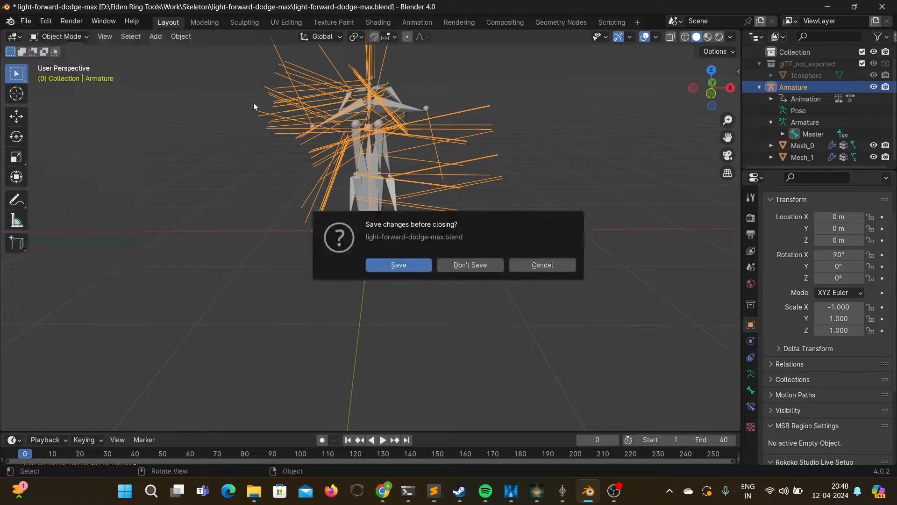
pyautogui.click(410, 264)
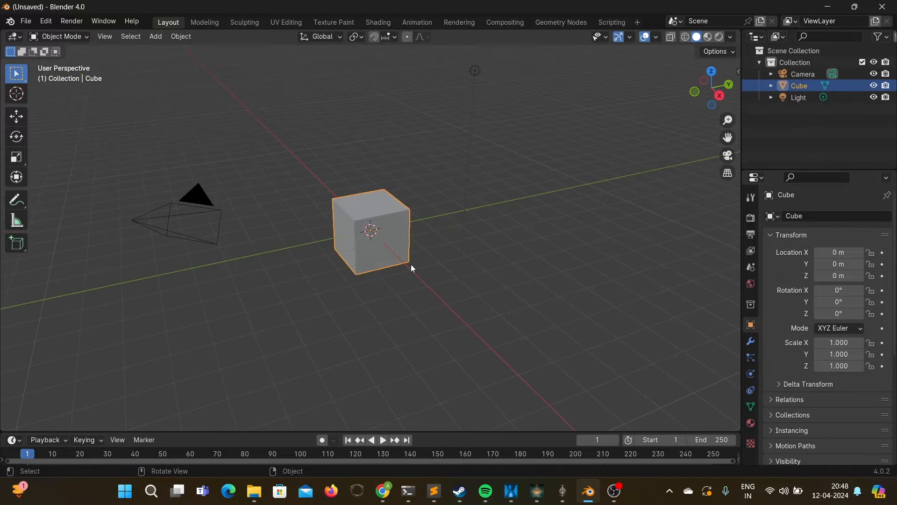
# - Delete the default camera, cube and light from the new scene
pyautogui.click(394, 268)
pyautogui.click(375, 257)
pyautogui.click(805, 74)
pyautogui.keyDown('shift'); pyautogui.click(800, 99); pyautogui.keyUp('shift')
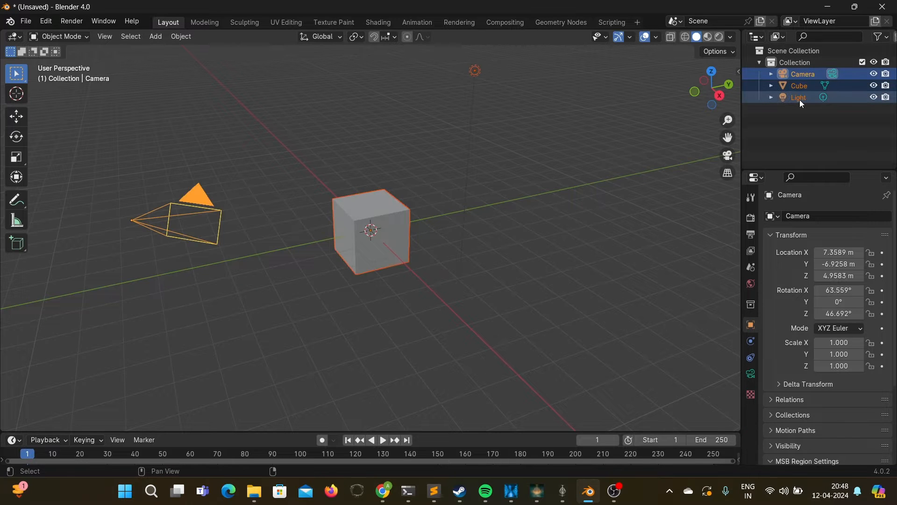
pyautogui.press('Delete')
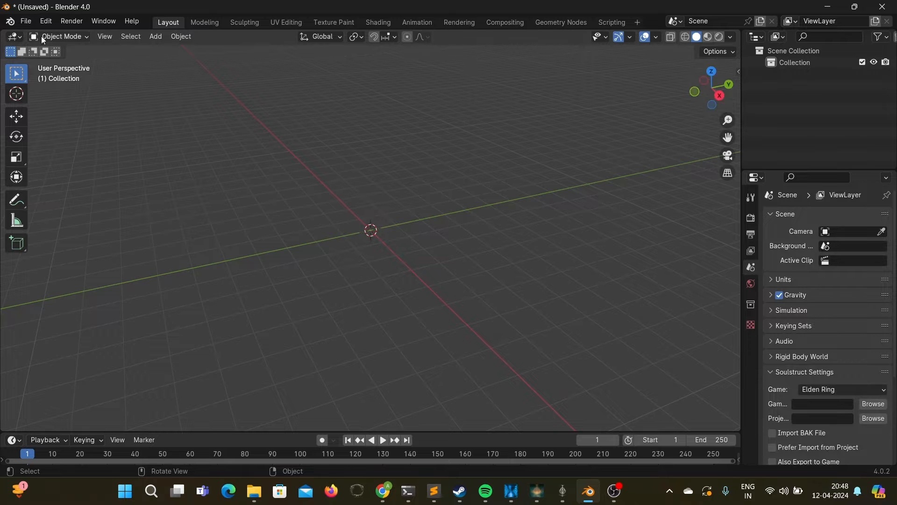
# - Import a000_027100.glb as glTF 2.0 from D:\Elden Ring Tools\Work\Skeleton\light-forward-dodge-stretching
pyautogui.click(24, 21)
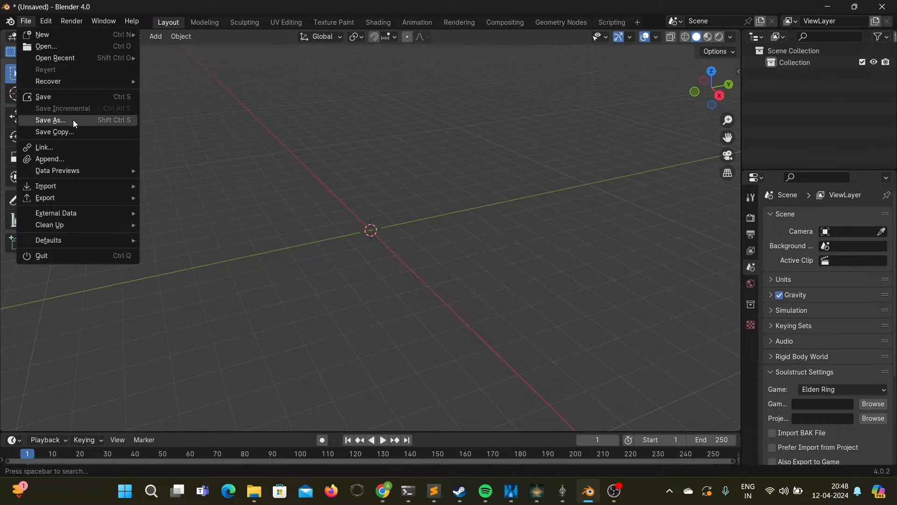
pyautogui.moveTo(106, 189)
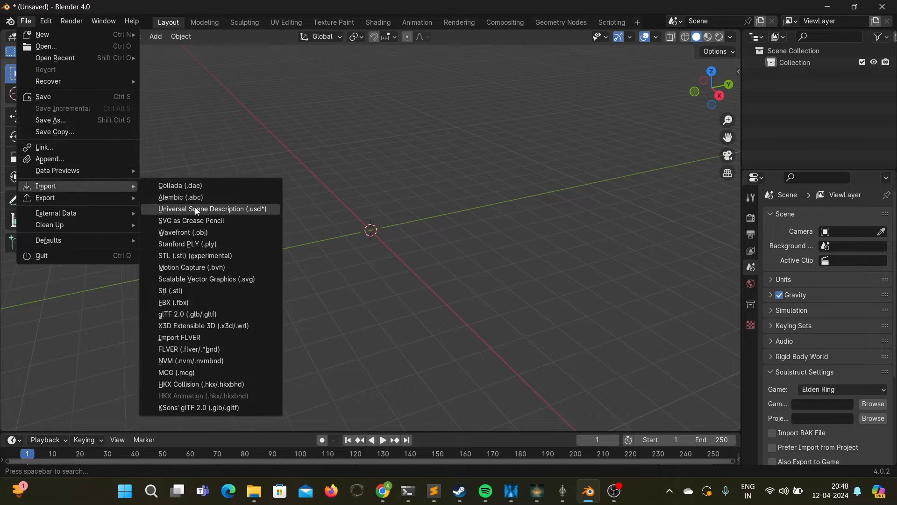
pyautogui.click(209, 314)
pyautogui.scroll(-5, 189, 224)
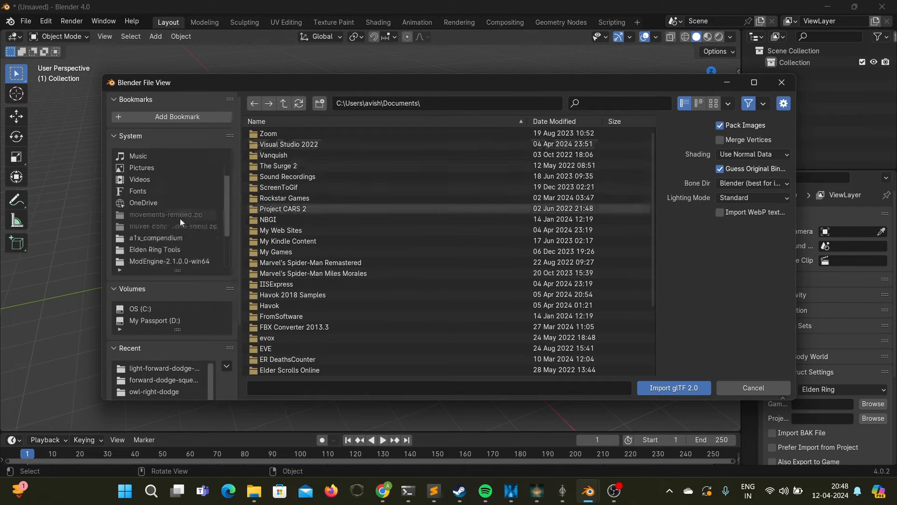
pyautogui.click(165, 251)
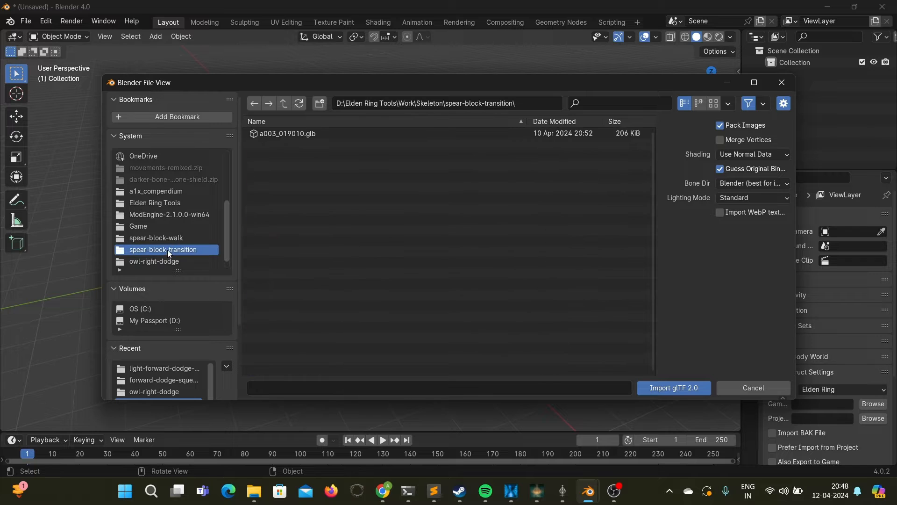
pyautogui.click(283, 105)
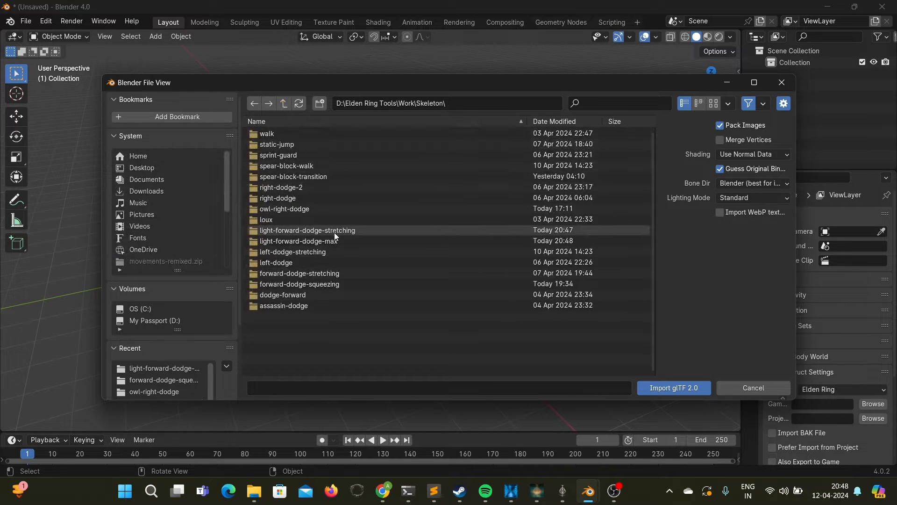
pyautogui.click(356, 231)
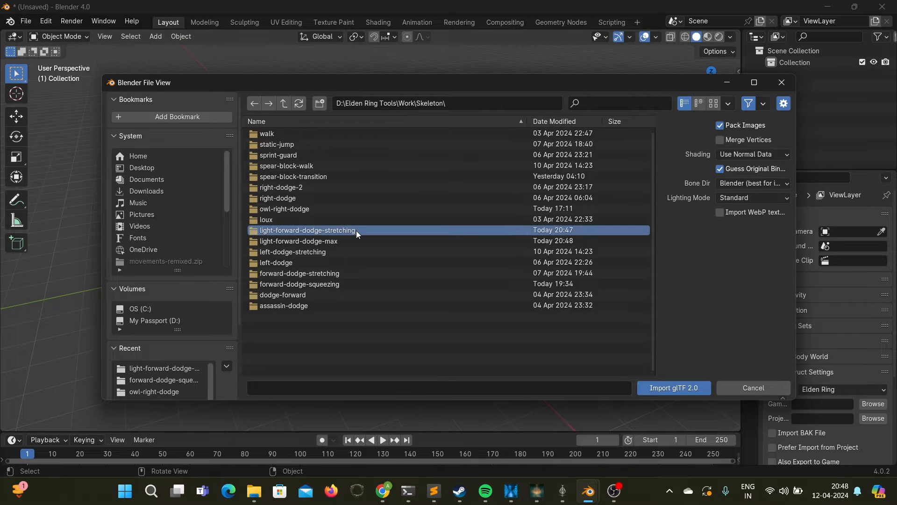
pyautogui.click(356, 230)
pyautogui.click(287, 135)
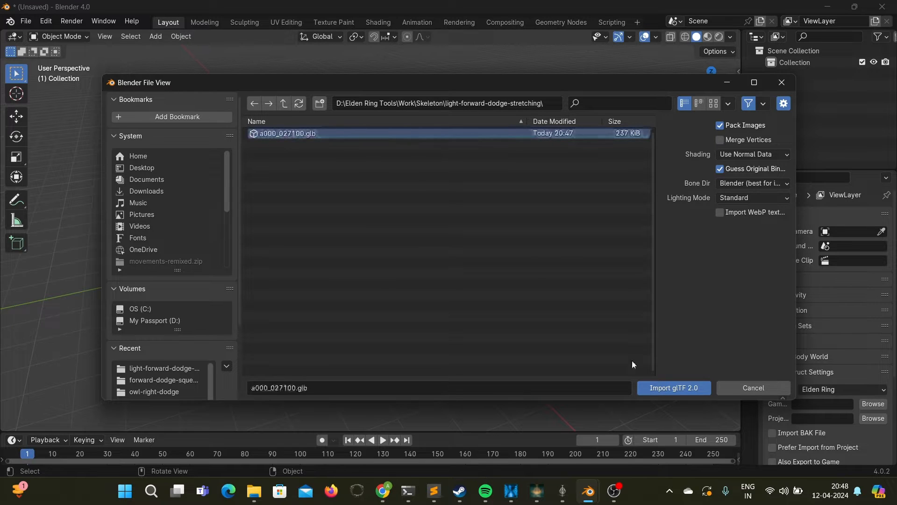
pyautogui.click(661, 388)
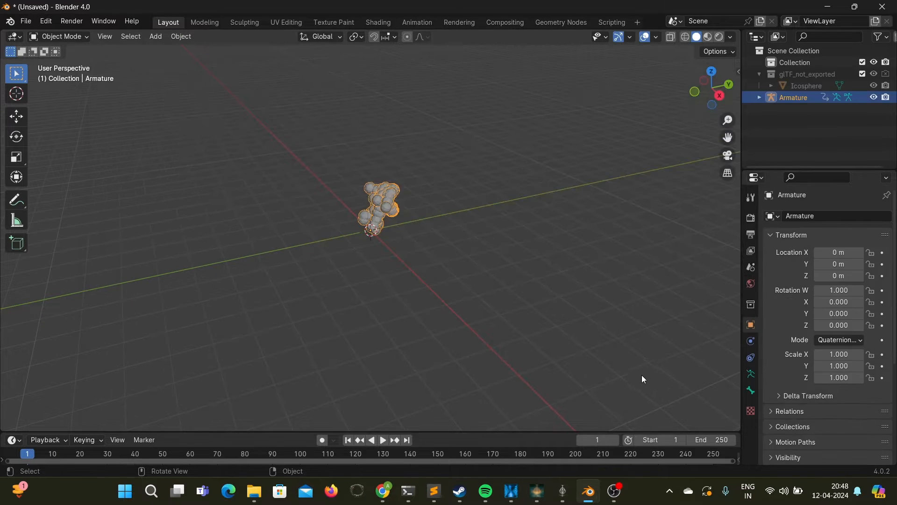
# - Examine the imported armature up close, playing and scrubbing its animation to check where the dodge motion ends
pyautogui.scroll(5, 415, 243)
pyautogui.moveTo(481, 178); pyautogui.dragTo(365, 152, button='middle')
pyautogui.moveTo(425, 193); pyautogui.dragTo(395, 192, button='middle')
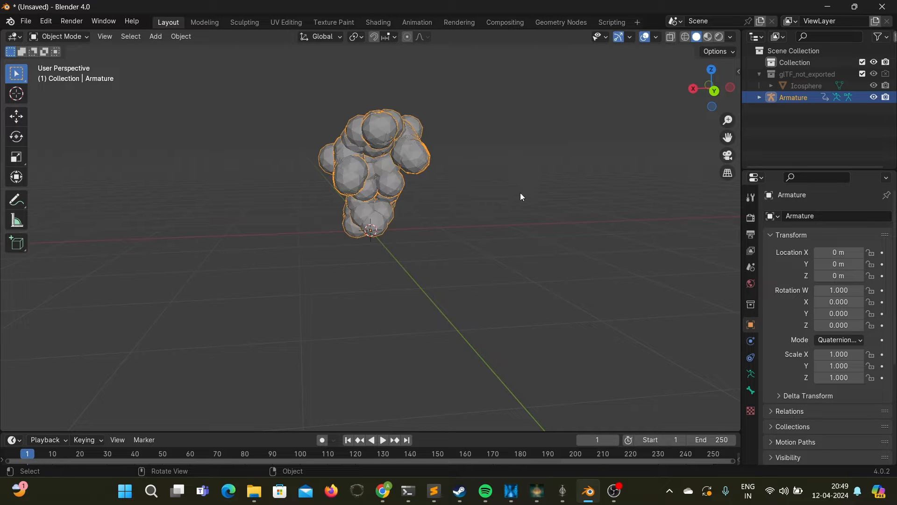
pyautogui.moveTo(518, 195); pyautogui.dragTo(547, 195, button='middle')
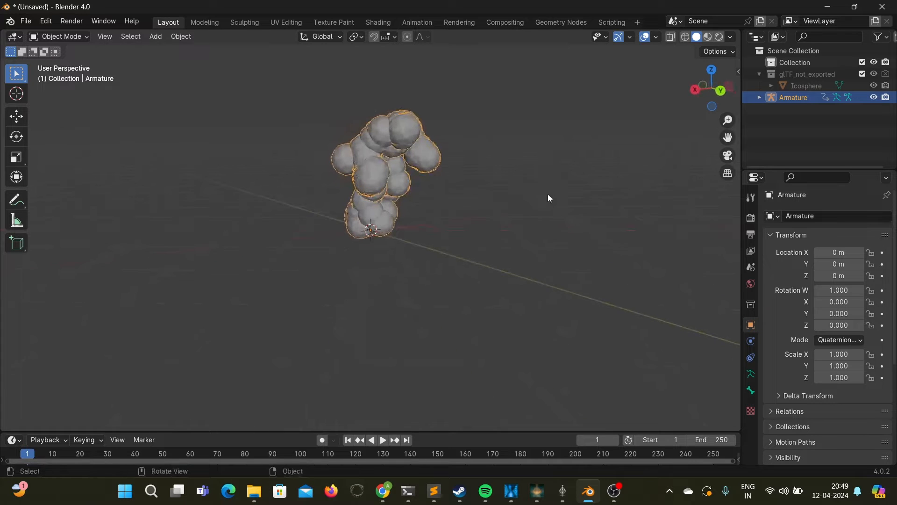
pyautogui.click(386, 442)
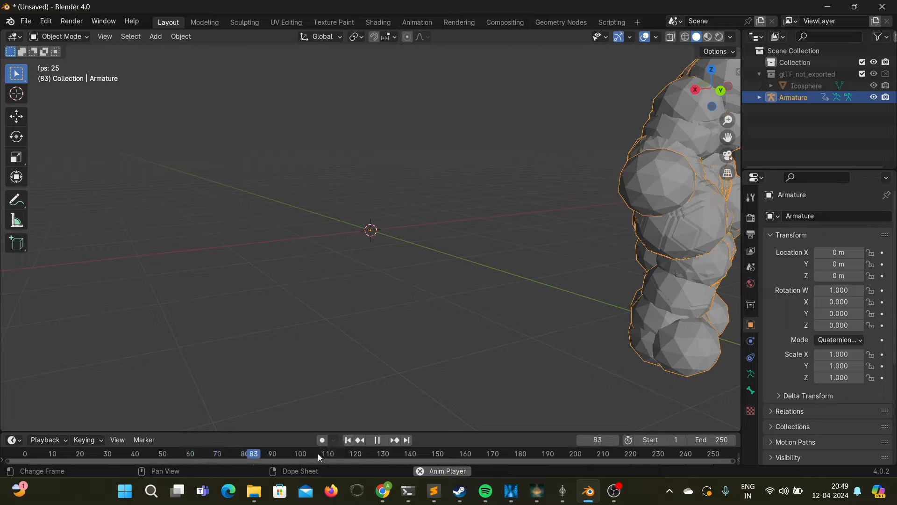
pyautogui.moveTo(300, 453); pyautogui.dragTo(72, 456)
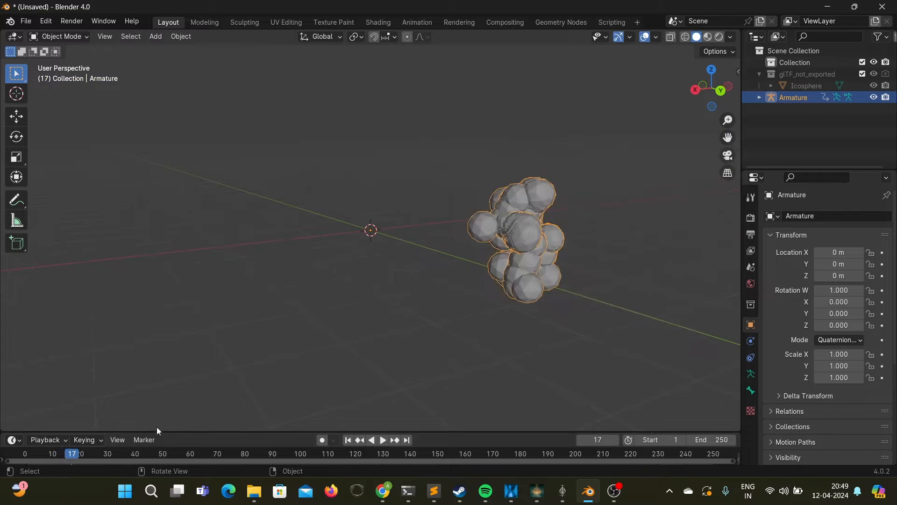
pyautogui.press('space')
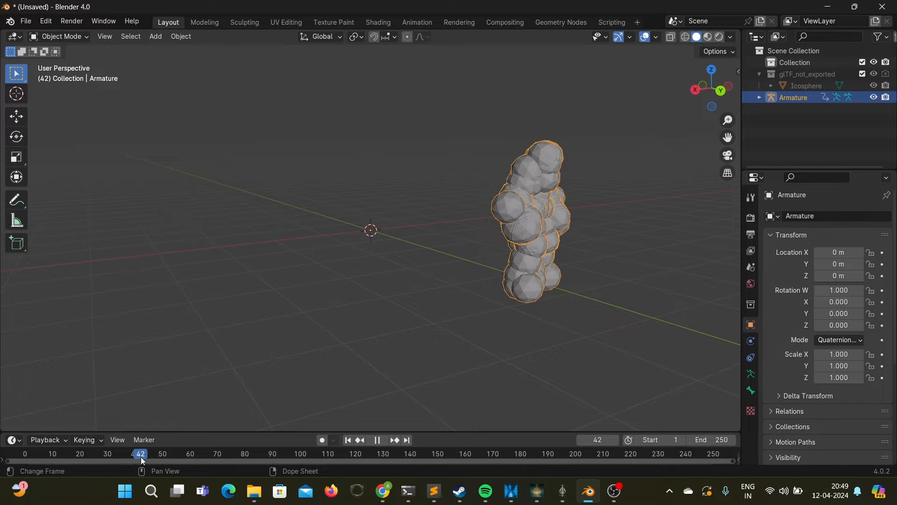
pyautogui.moveTo(138, 457); pyautogui.dragTo(137, 458)
pyautogui.moveTo(137, 461); pyautogui.dragTo(136, 461)
pyautogui.press('space')
# - Set the scene's end frame to 40 and play back the shortened animation
pyautogui.click(713, 440)
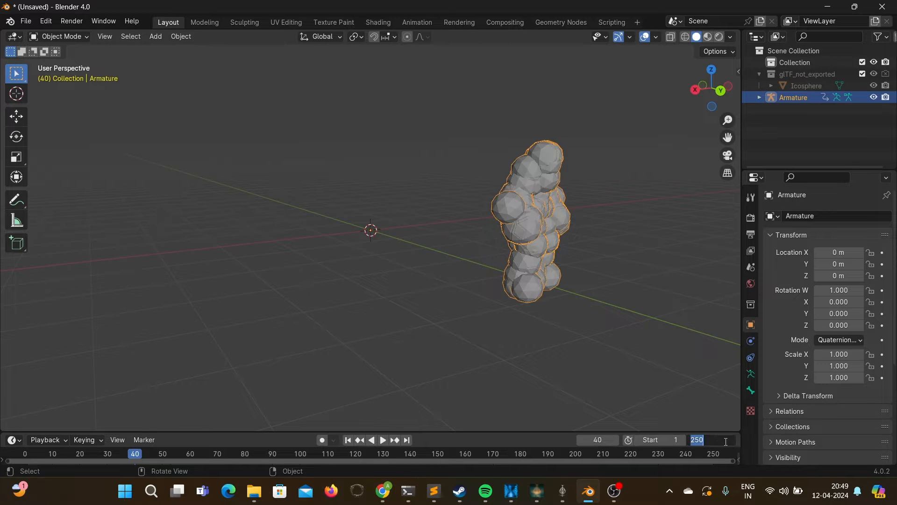
pyautogui.write('40')
pyautogui.press('Return')
pyautogui.click(384, 440)
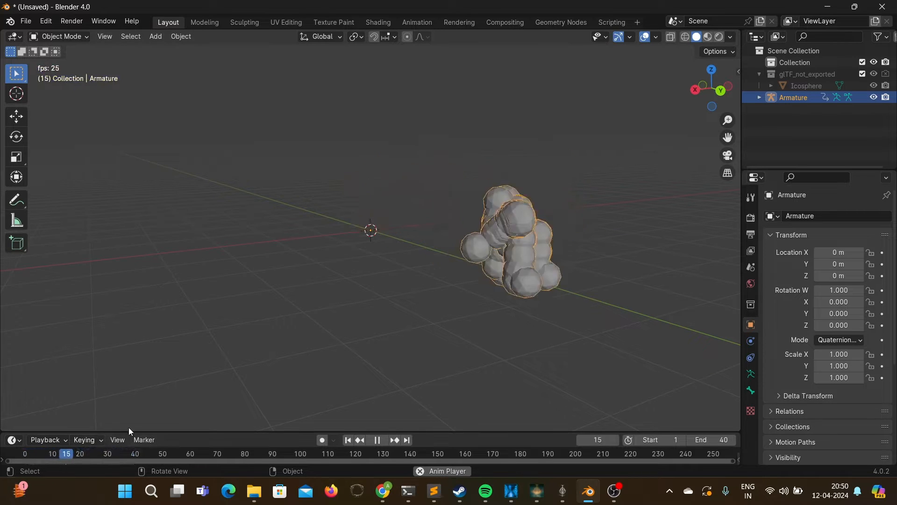
pyautogui.press('Escape')
# - Turn off Shapes in the armature's viewport display settings and inspect the plain octahedral bones
pyautogui.click(751, 374)
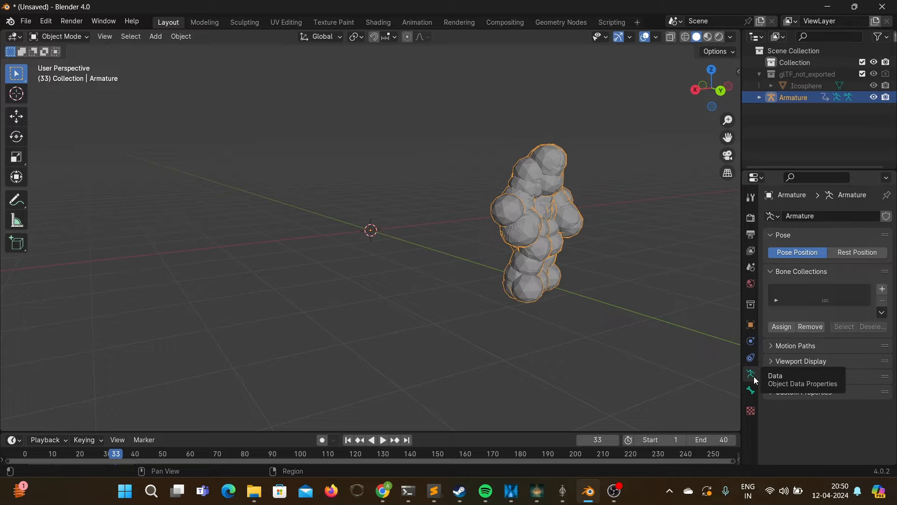
pyautogui.click(812, 361)
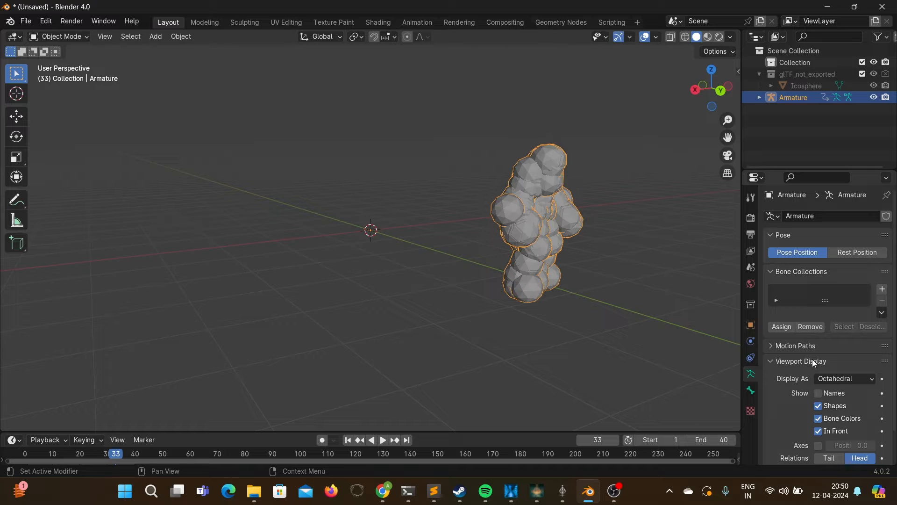
pyautogui.scroll(-2, 792, 401)
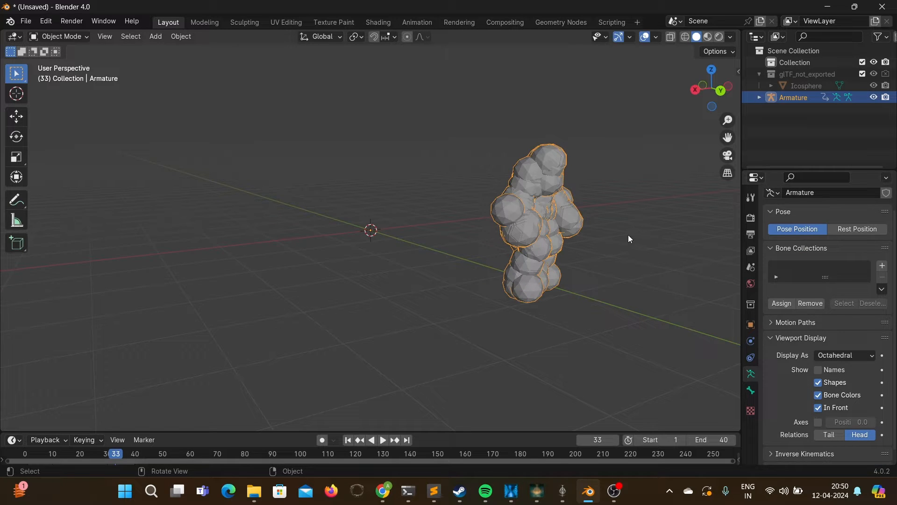
pyautogui.moveTo(628, 235); pyautogui.dragTo(603, 238, button='middle')
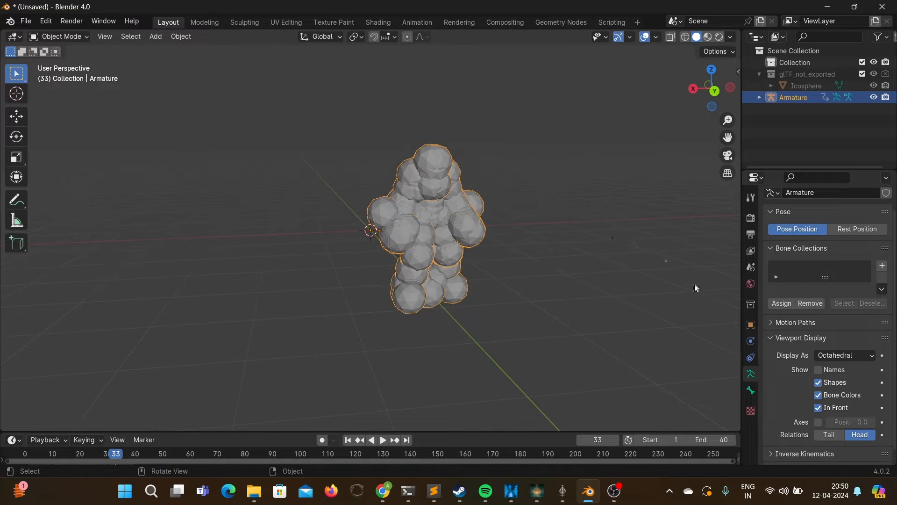
pyautogui.click(819, 385)
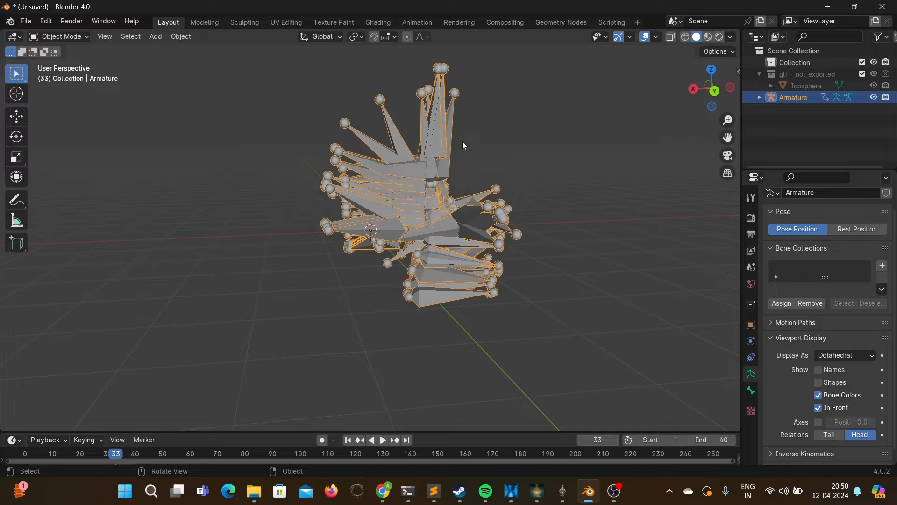
pyautogui.moveTo(424, 196); pyautogui.dragTo(535, 174, button='middle')
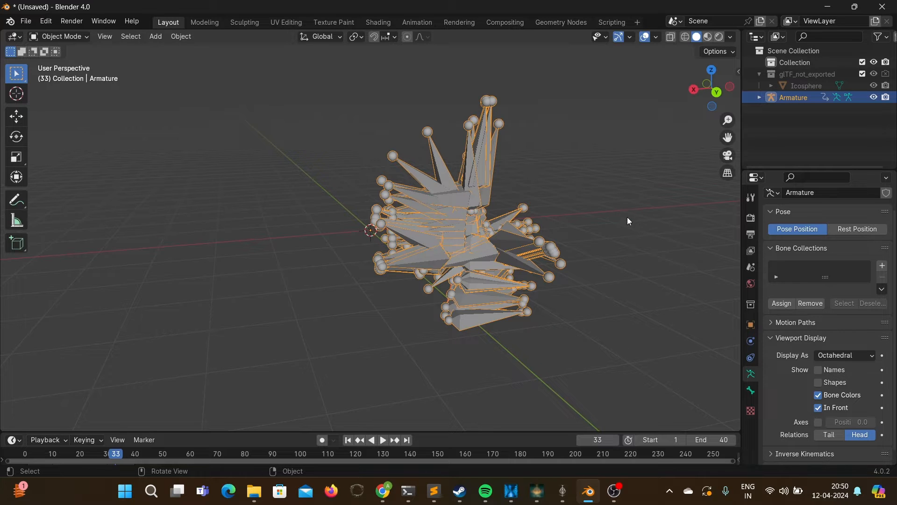
# - Display the armature's bones as Wire and view the skeleton closer up
pyautogui.click(869, 359)
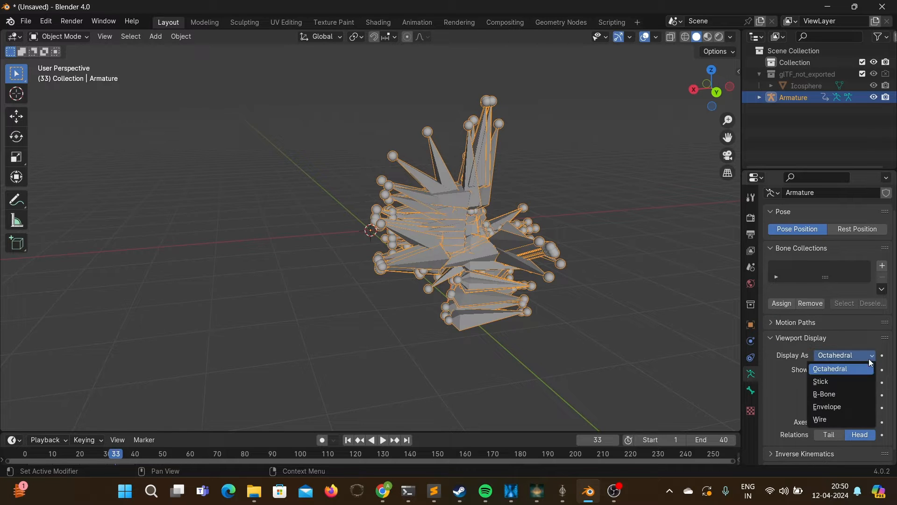
pyautogui.click(824, 421)
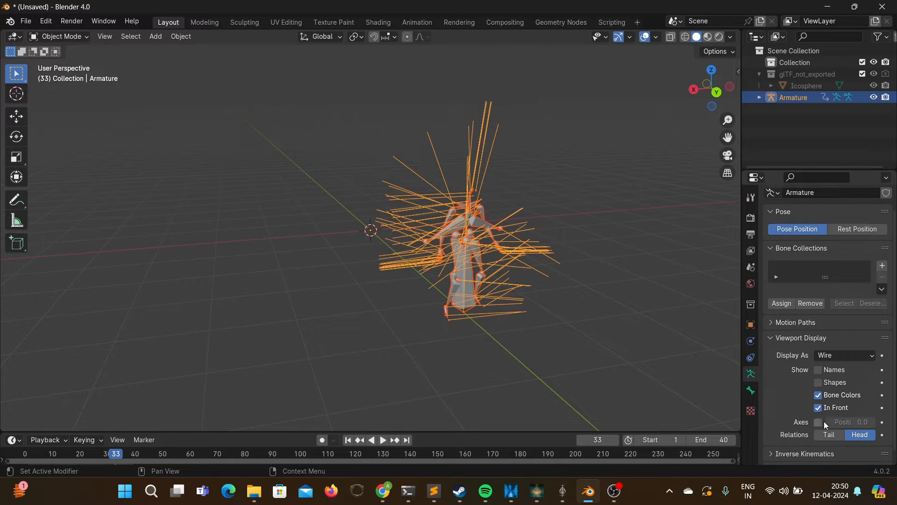
pyautogui.click(595, 228)
pyautogui.moveTo(595, 228); pyautogui.dragTo(571, 234, button='middle')
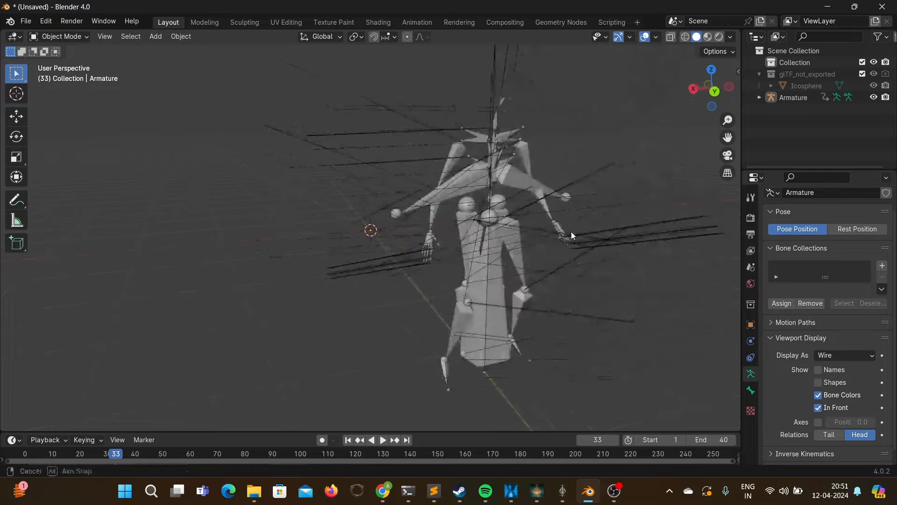
# - Toggle the armature's child meshes to compare them, keeping Mesh_0 shown and Mesh_1 hidden
pyautogui.click(760, 97)
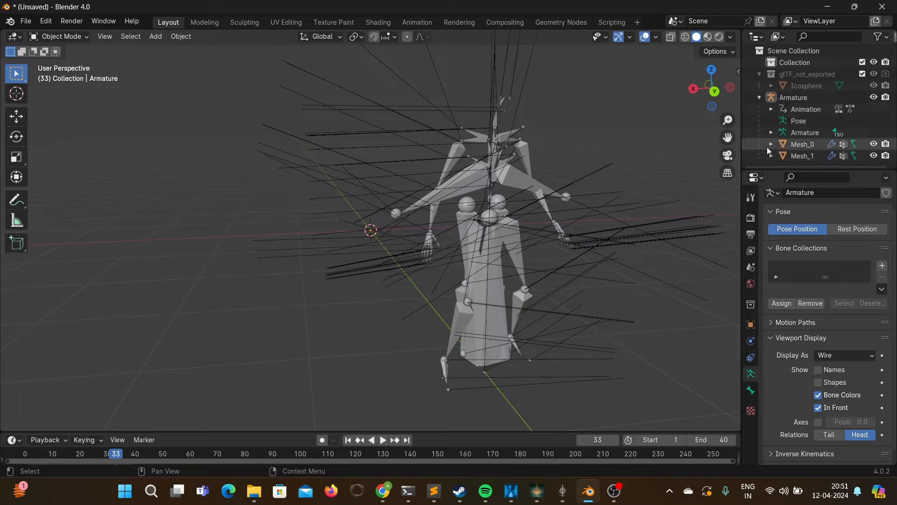
pyautogui.click(873, 155)
pyautogui.click(874, 155)
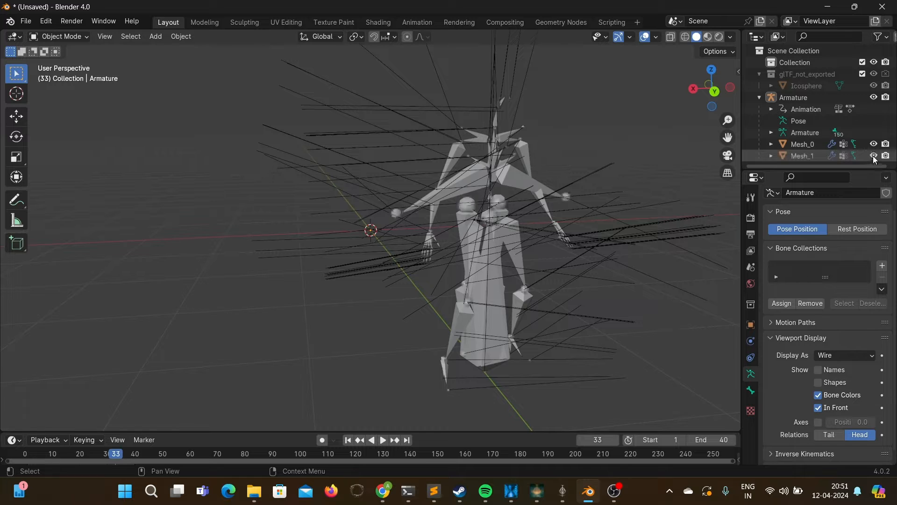
pyautogui.click(874, 145)
pyautogui.click(874, 156)
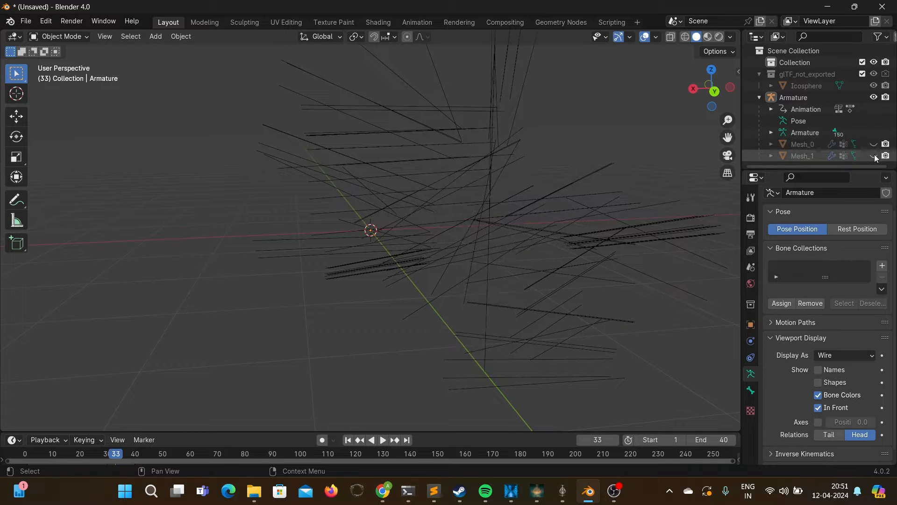
pyautogui.click(875, 156)
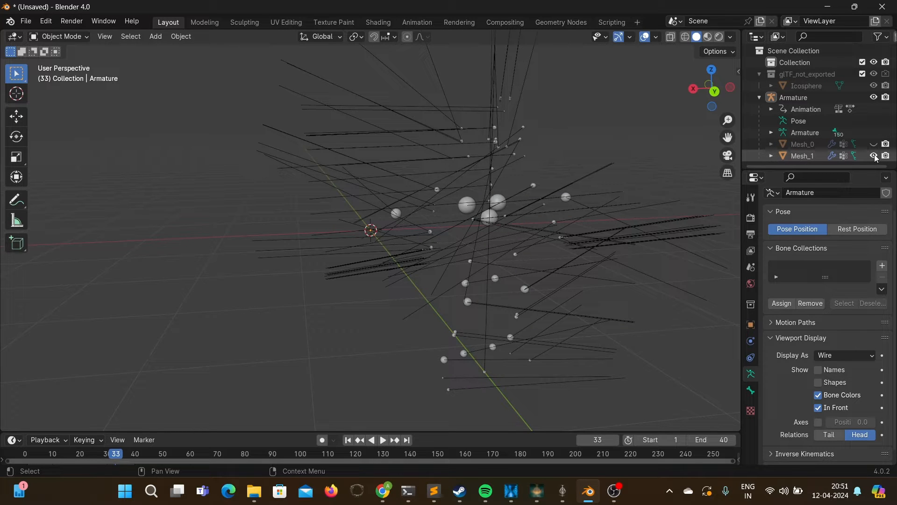
pyautogui.click(873, 157)
pyautogui.click(873, 156)
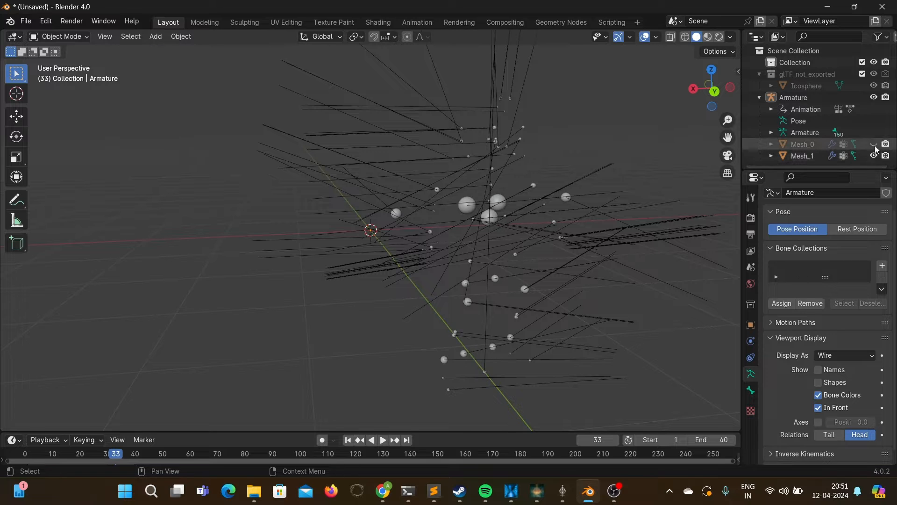
pyautogui.click(874, 144)
pyautogui.click(874, 156)
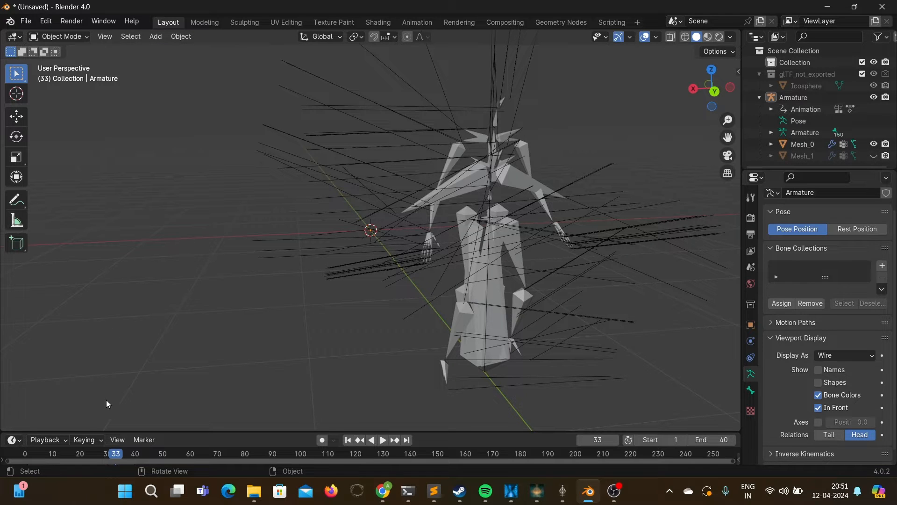
# - Play back the animation with the wire display, stop it, and scrub to frame 40
pyautogui.click(382, 440)
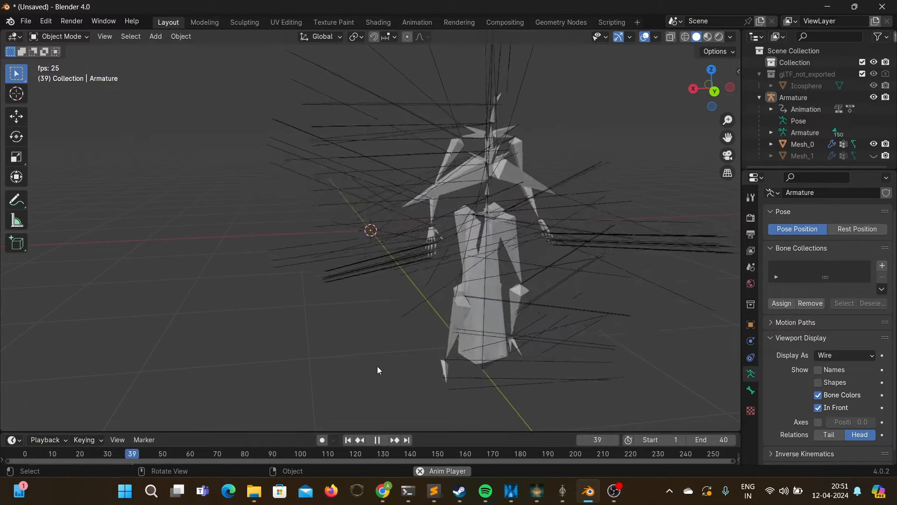
pyautogui.click(377, 440)
pyautogui.click(112, 453)
pyautogui.moveTo(111, 454); pyautogui.dragTo(139, 461)
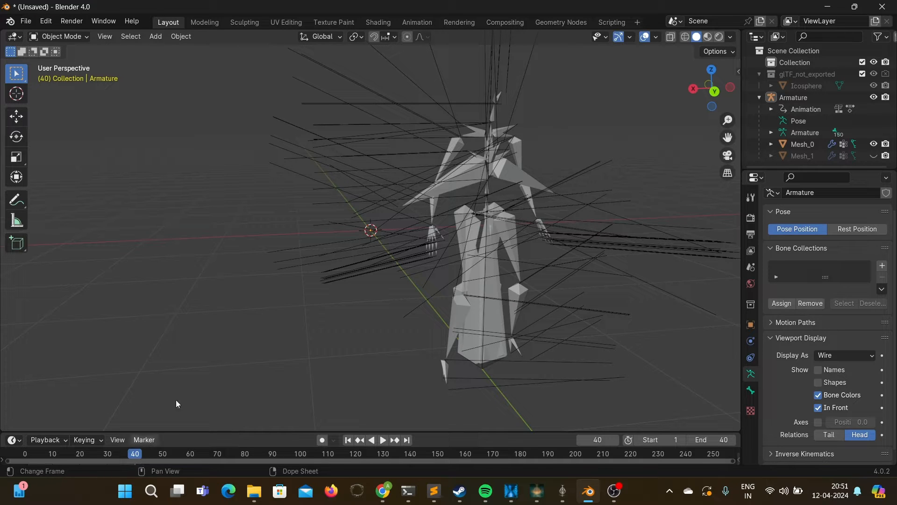
# - Switch the armature's rotation mode to XYZ Euler and set its X rotation to -90°
pyautogui.click(378, 161)
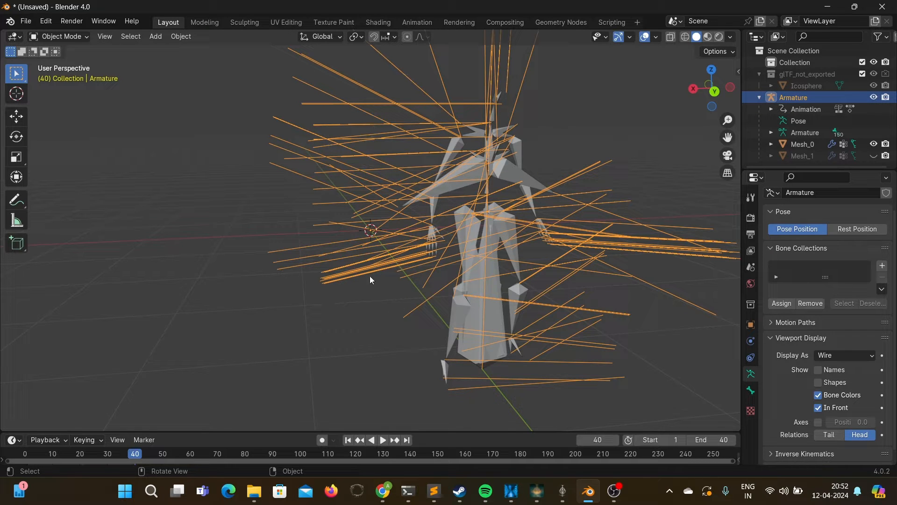
pyautogui.moveTo(354, 190)
pyautogui.mouseDown(button='middle')
pyautogui.moveTo(331, 195)
pyautogui.moveTo(348, 190)
pyautogui.mouseUp(button='middle')
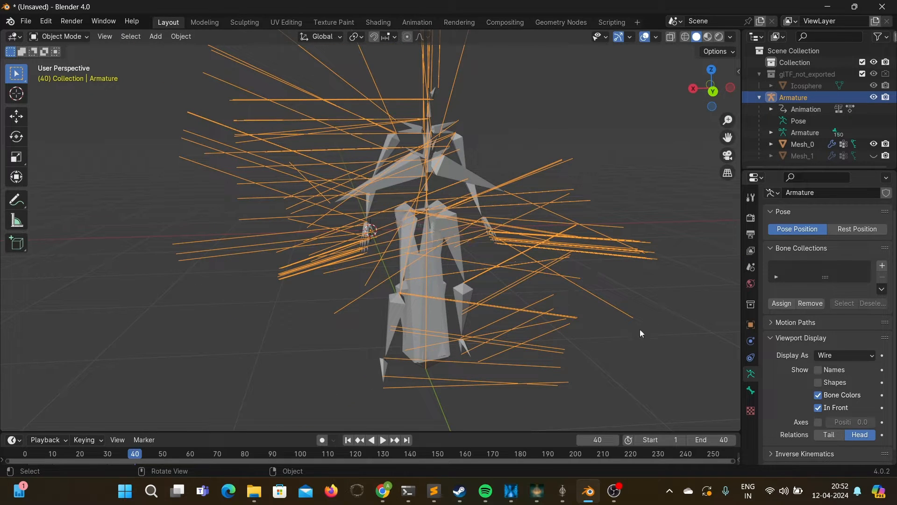
pyautogui.click(752, 326)
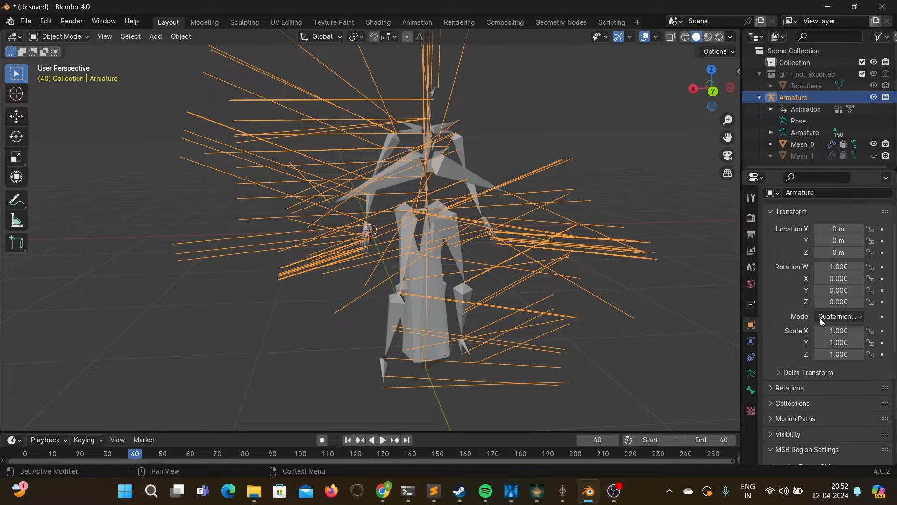
pyautogui.click(832, 317)
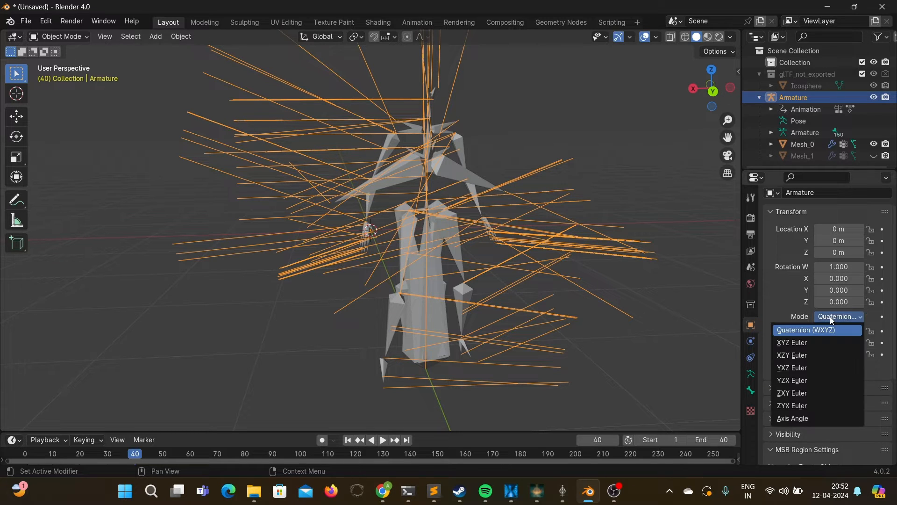
pyautogui.click(808, 343)
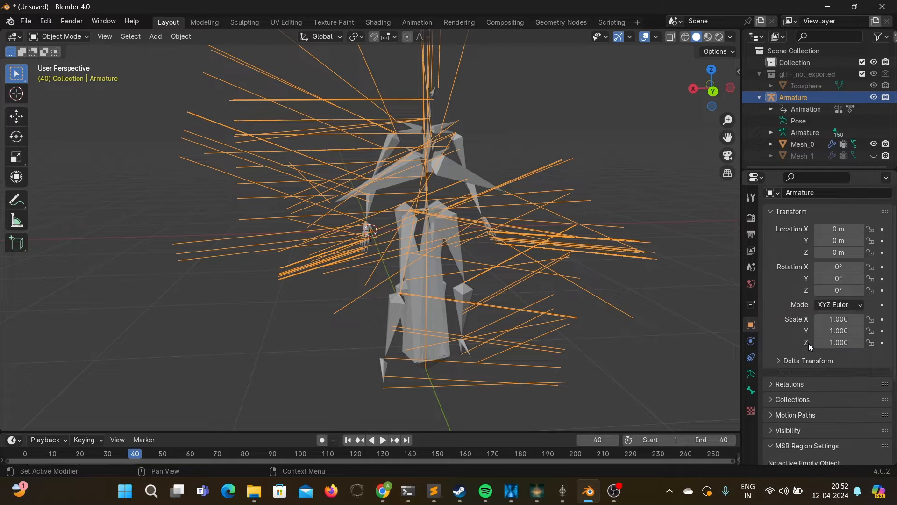
pyautogui.click(845, 267)
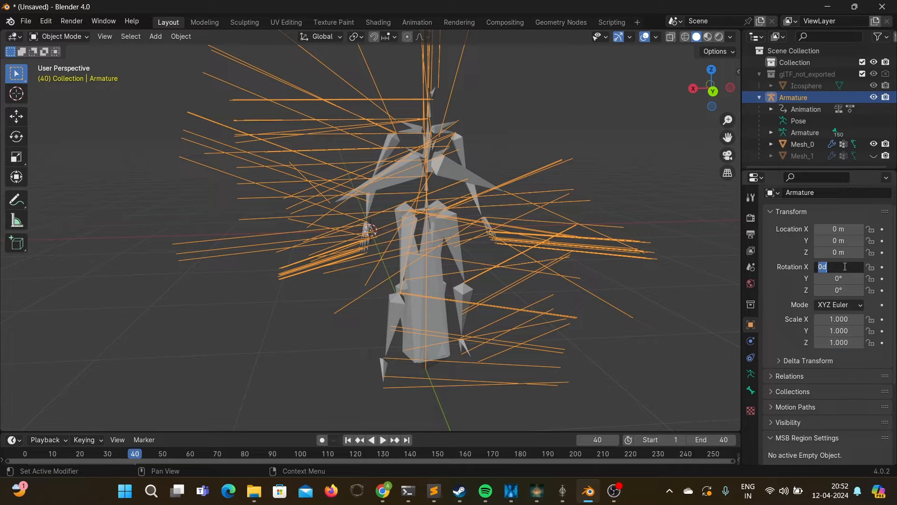
pyautogui.write('-90')
pyautogui.press('Return')
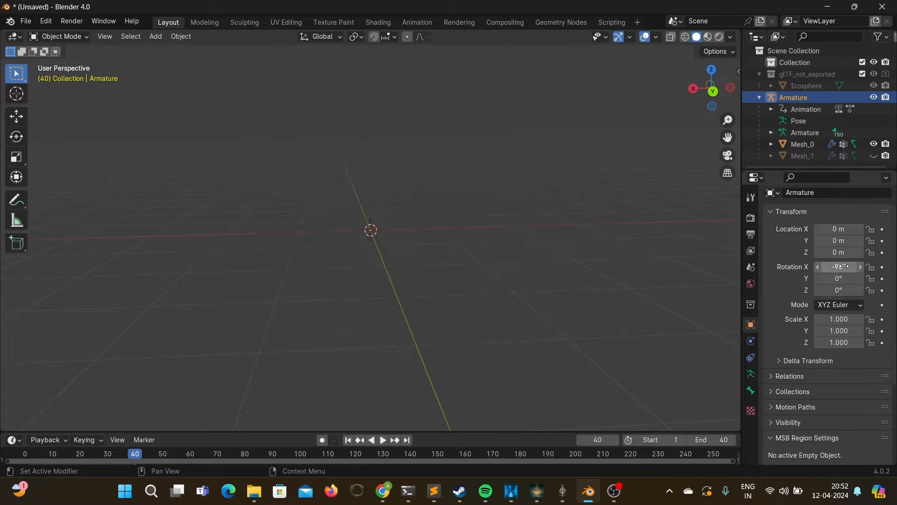
pyautogui.moveTo(448, 268)
pyautogui.mouseDown(button='middle')
pyautogui.moveTo(406, 267)
pyautogui.moveTo(470, 257)
pyautogui.moveTo(411, 272)
pyautogui.moveTo(452, 276)
pyautogui.mouseUp(button='middle')
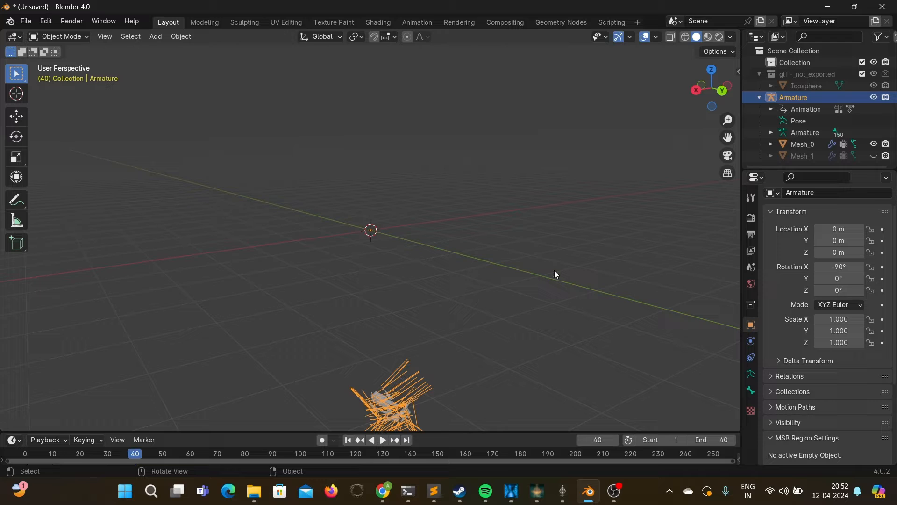
# - Try mirroring the armature with an X scale of -1, and undo that scale change
pyautogui.click(843, 319)
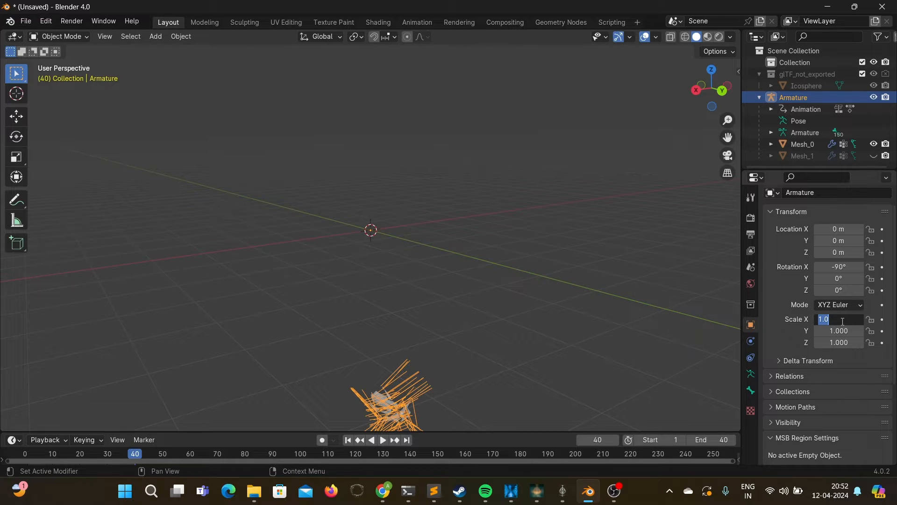
pyautogui.write('-1')
pyautogui.press('Return')
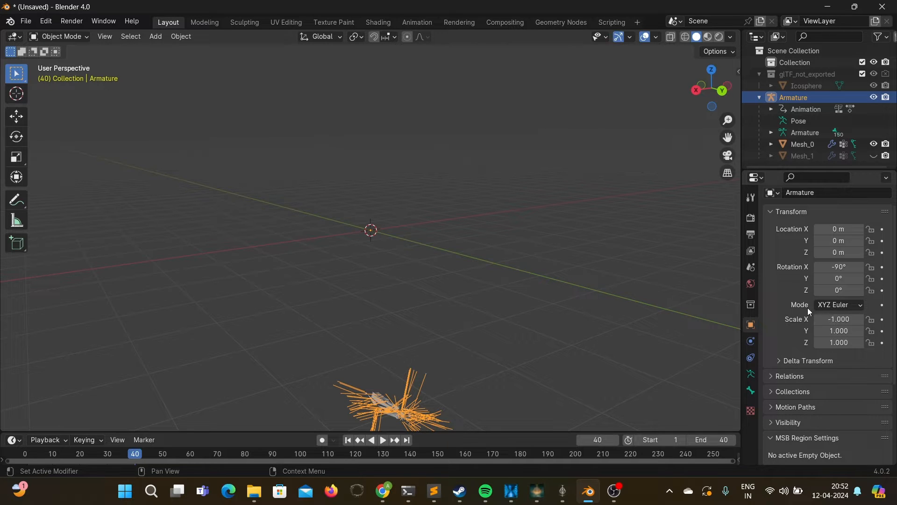
pyautogui.moveTo(460, 284)
pyautogui.mouseDown(button='middle')
pyautogui.moveTo(484, 277)
pyautogui.moveTo(450, 282)
pyautogui.moveTo(471, 283)
pyautogui.mouseUp(button='middle')
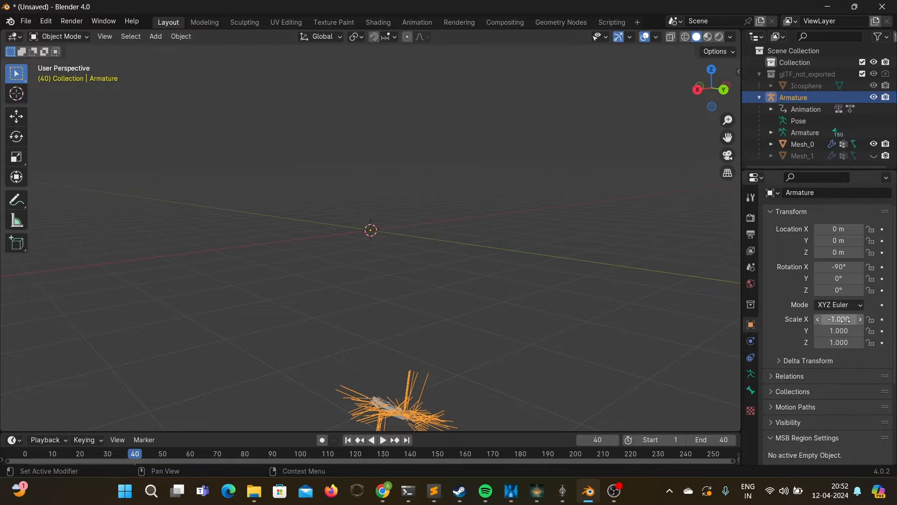
pyautogui.hotkey('ctrl', 'z')
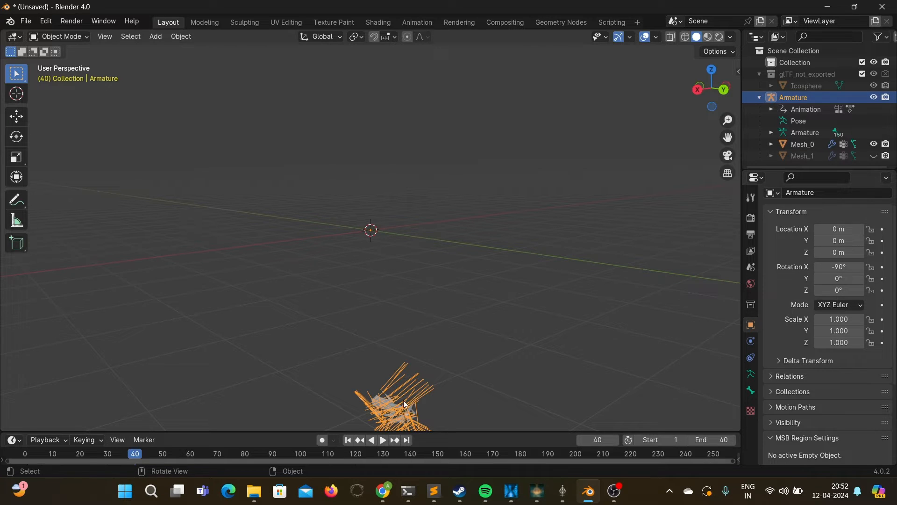
# - Reselect the armature in the viewport and apply its rotation
pyautogui.click(503, 364)
pyautogui.click(422, 395)
pyautogui.hotkey('ctrl', 'a')
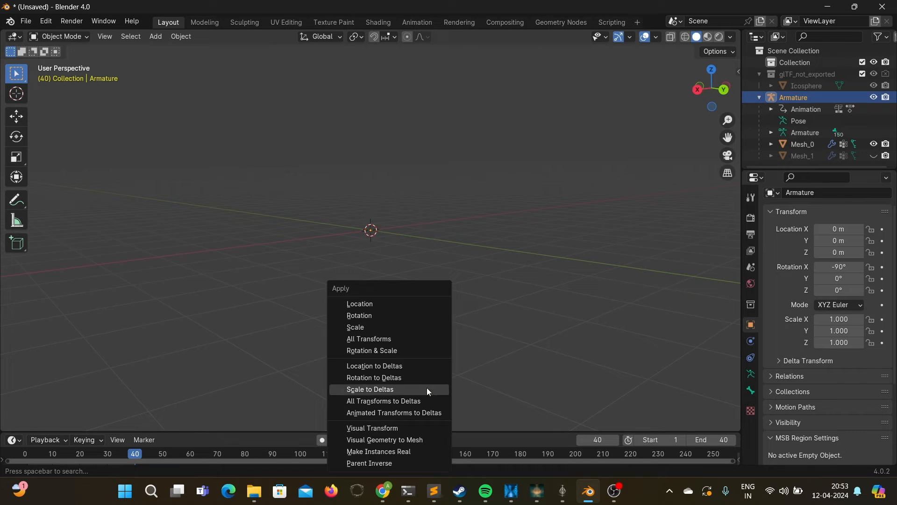
pyautogui.click(389, 316)
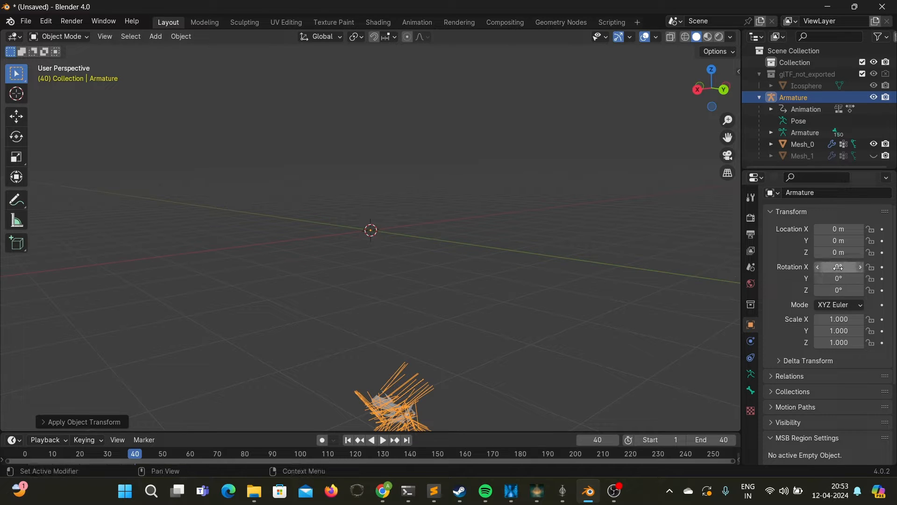
# - Set the armature's X rotation to 90° to stand the skeleton upright
pyautogui.moveTo(557, 318); pyautogui.dragTo(539, 332, button='middle')
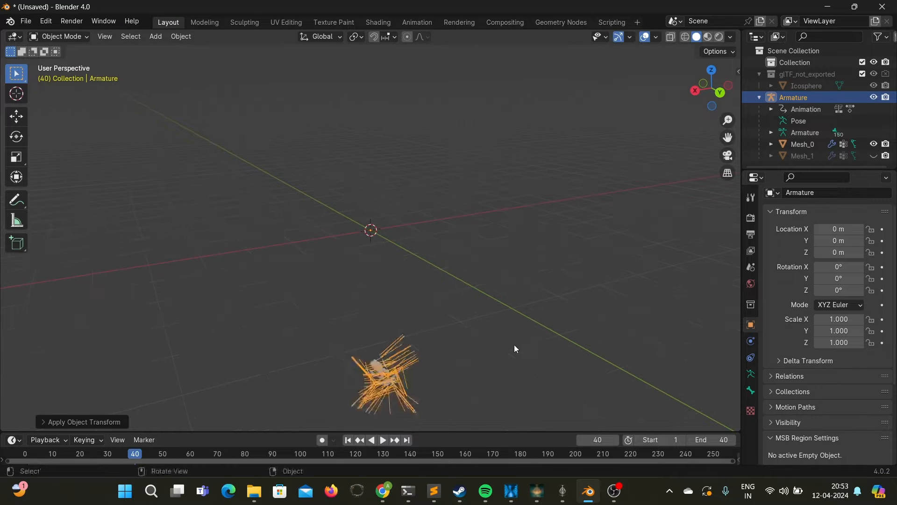
pyautogui.moveTo(493, 349); pyautogui.dragTo(512, 333, button='middle')
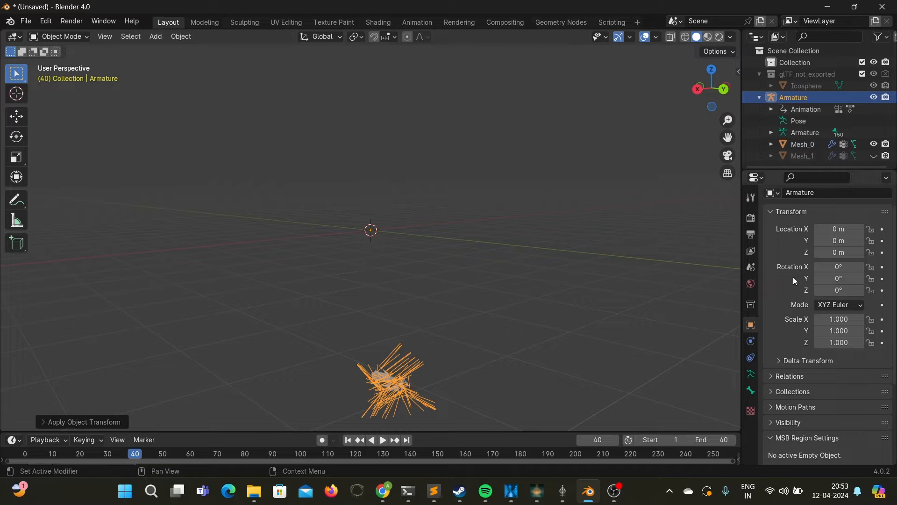
pyautogui.click(836, 269)
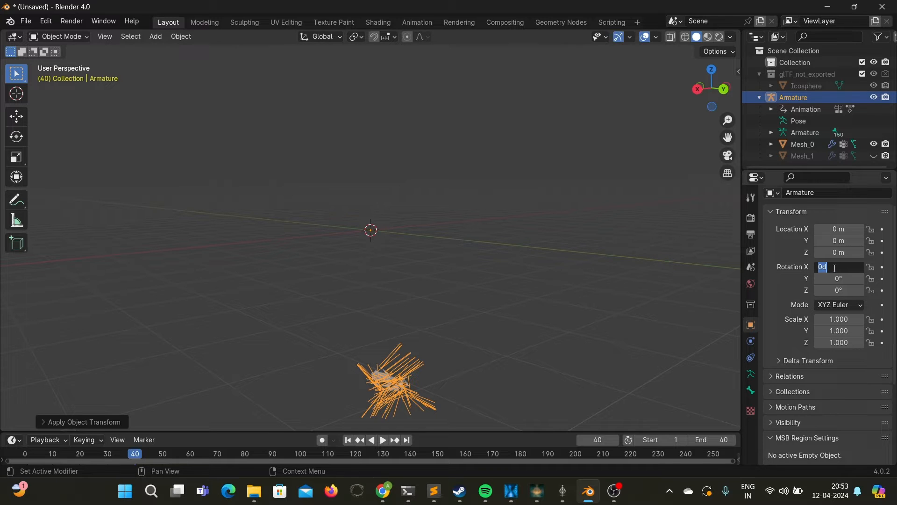
pyautogui.write('90')
pyautogui.press('Return')
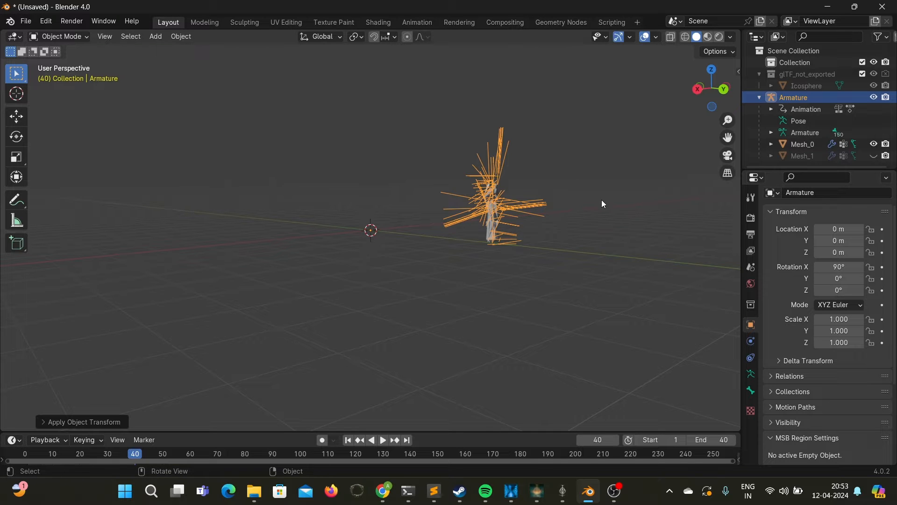
# - Mirror the armature by setting its X scale to -1
pyautogui.moveTo(579, 181); pyautogui.dragTo(571, 201, button='middle')
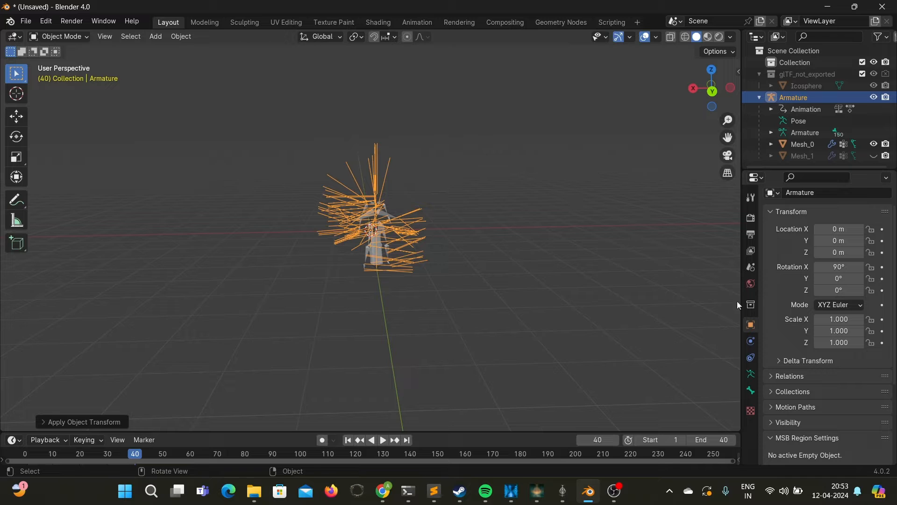
pyautogui.click(842, 320)
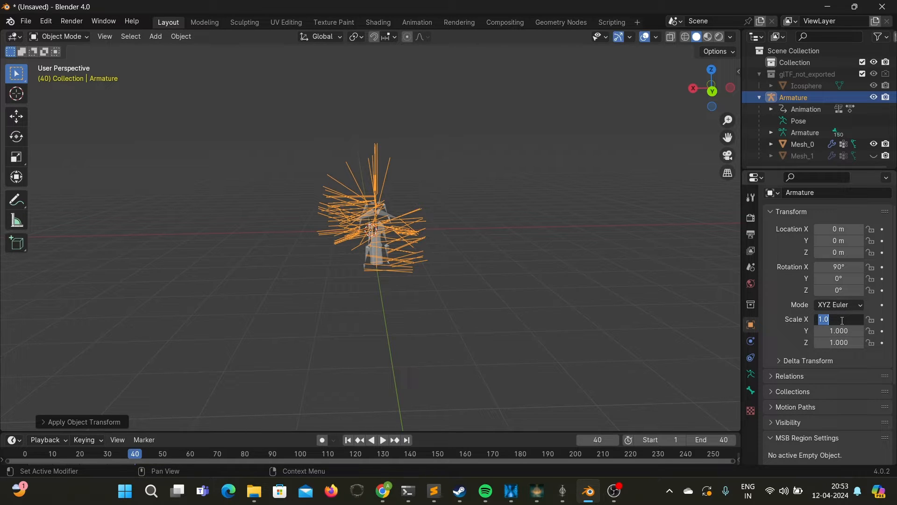
pyautogui.write('-1')
pyautogui.press('Return')
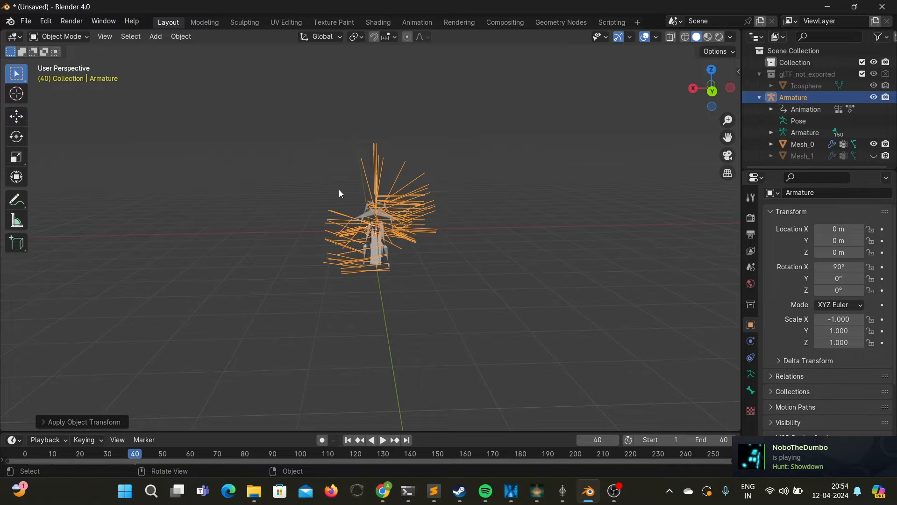
pyautogui.moveTo(338, 189)
pyautogui.mouseDown(button='middle')
pyautogui.moveTo(424, 196)
pyautogui.moveTo(354, 197)
pyautogui.mouseUp(button='middle')
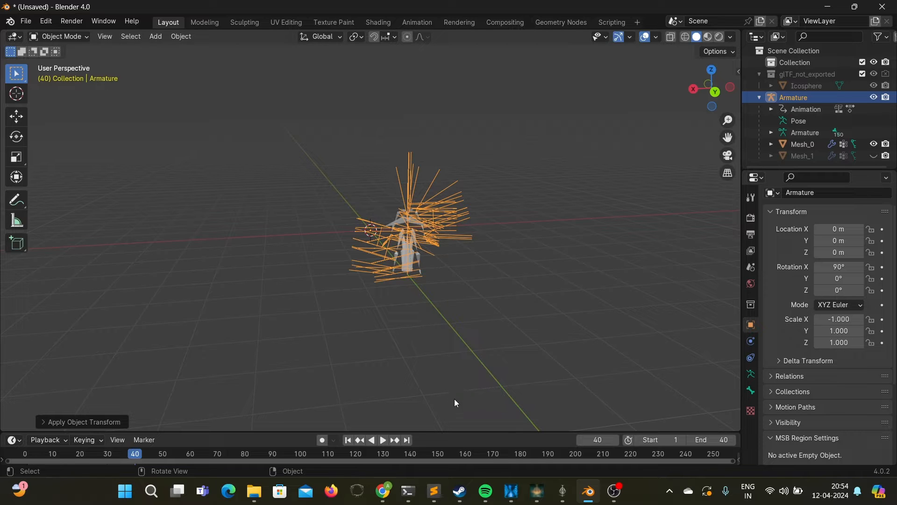
# - Play back the dodge animation and inspect the mirrored armature's motion and orientation from several angles
pyautogui.click(384, 441)
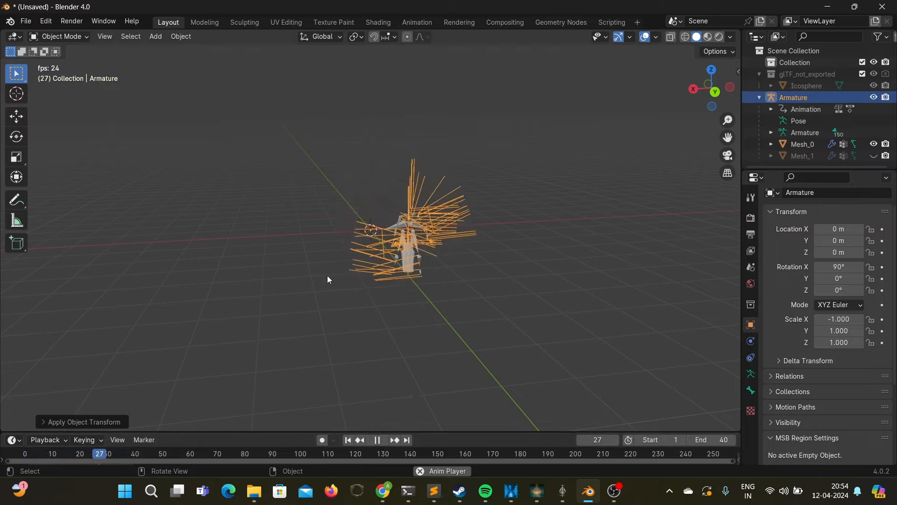
pyautogui.moveTo(327, 275); pyautogui.dragTo(352, 271, button='middle')
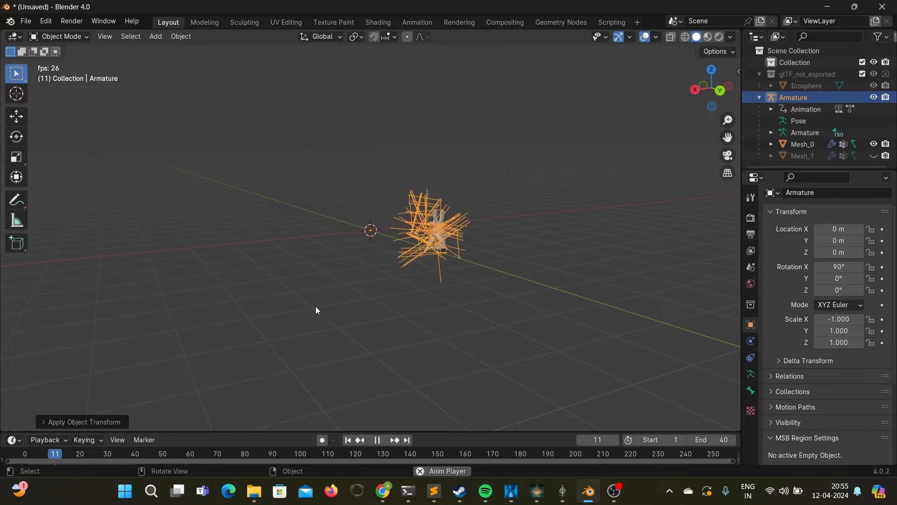
pyautogui.click(378, 440)
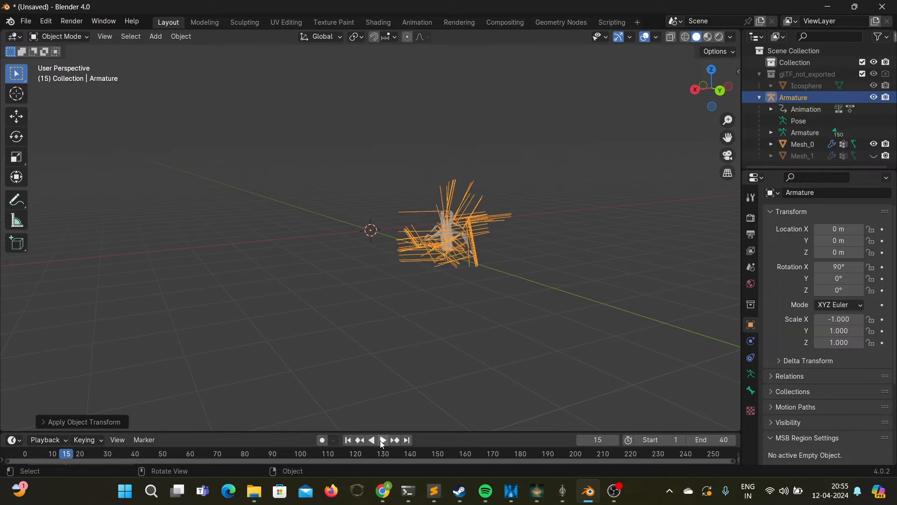
pyautogui.press('space')
pyautogui.press('space')
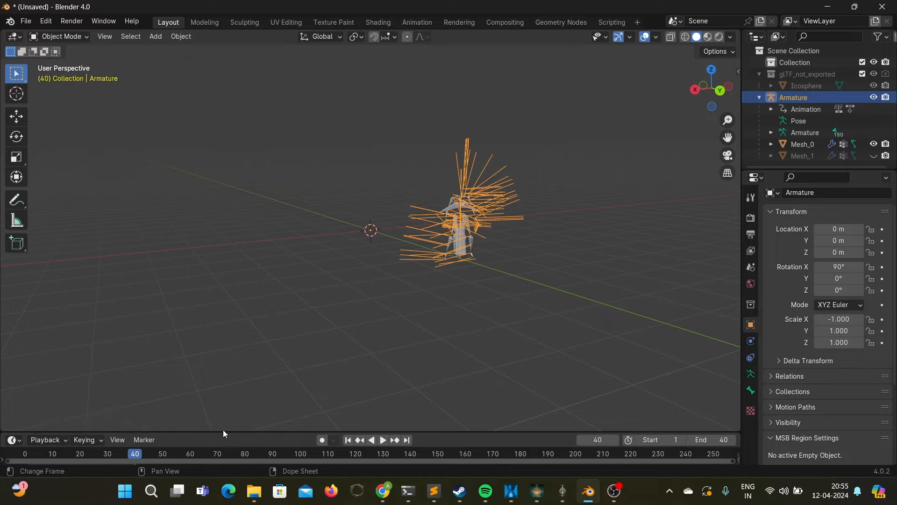
pyautogui.moveTo(327, 318); pyautogui.dragTo(408, 296, button='middle')
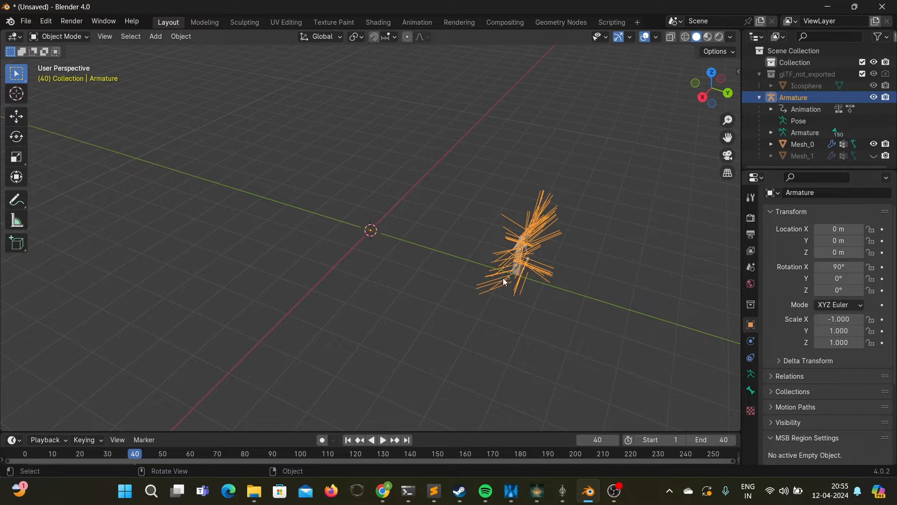
pyautogui.moveTo(463, 270); pyautogui.dragTo(487, 282, button='middle')
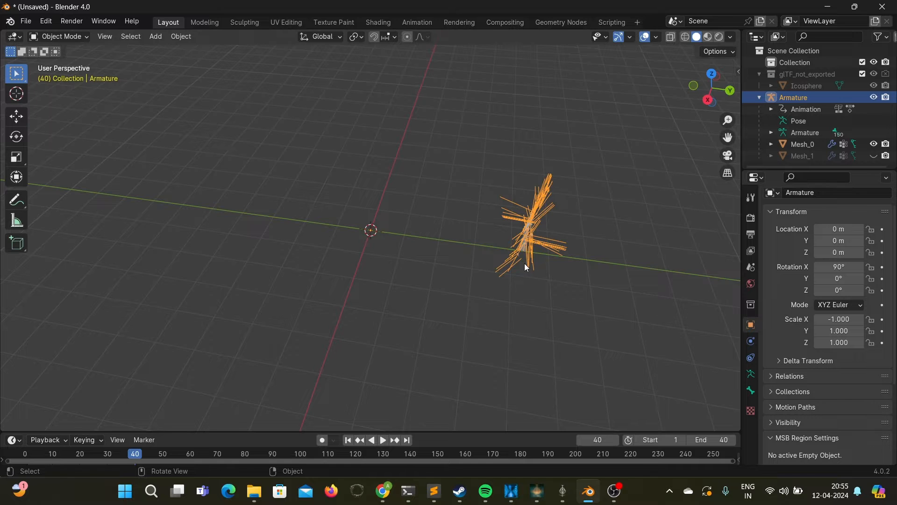
pyautogui.moveTo(527, 261); pyautogui.dragTo(486, 250, button='middle')
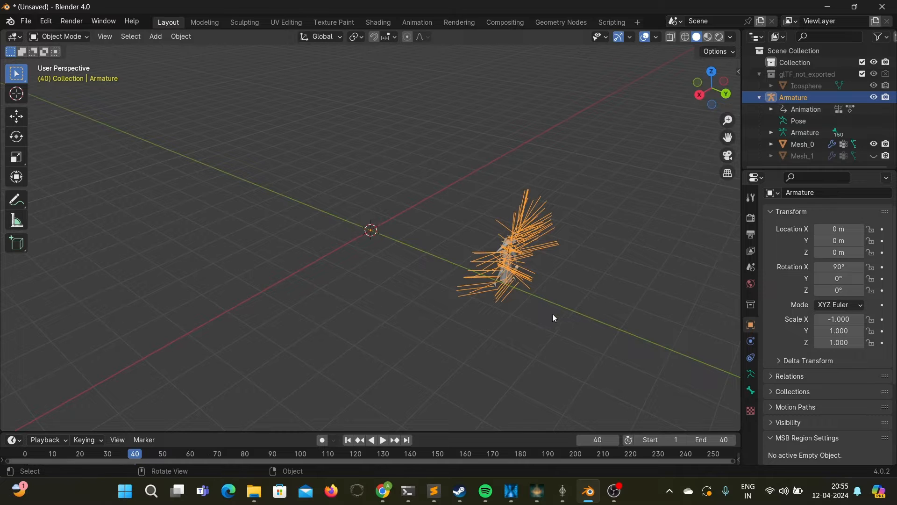
pyautogui.scroll(-3, 556, 319)
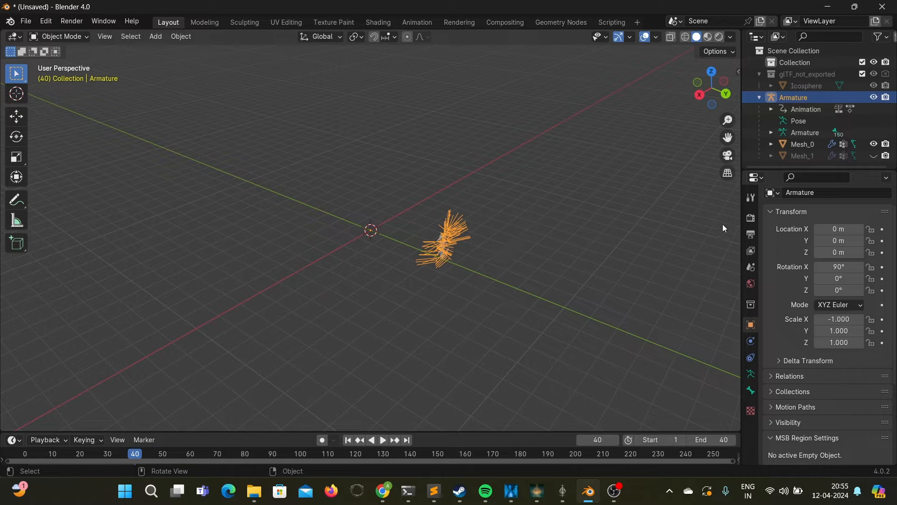
# - Widen the scene hierarchy, expand the armature's bone list, and select the Master root bone
pyautogui.moveTo(741, 219); pyautogui.dragTo(724, 224)
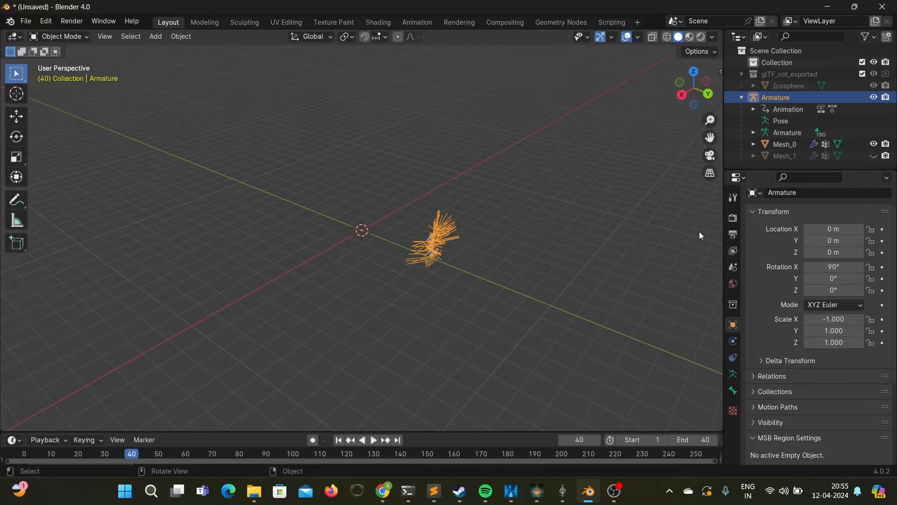
pyautogui.moveTo(516, 274); pyautogui.dragTo(536, 251, button='middle')
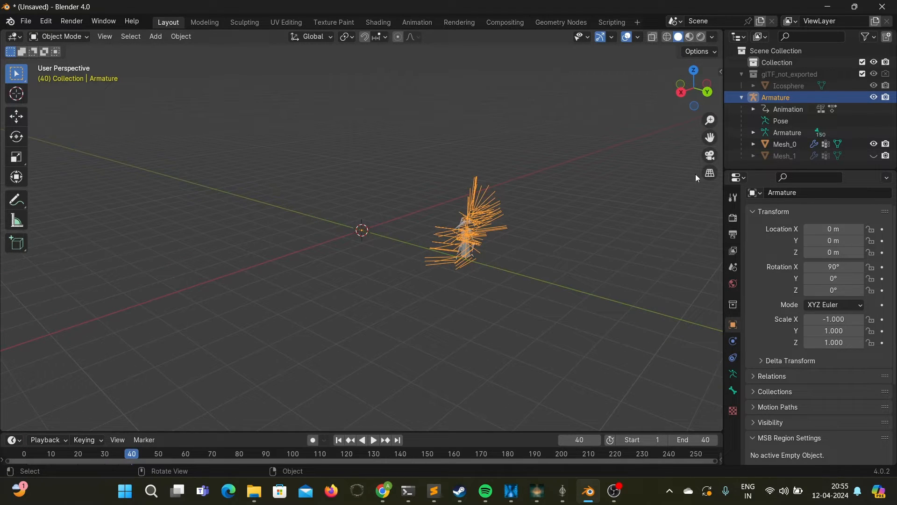
pyautogui.click(754, 133)
pyautogui.scroll(-1, 773, 133)
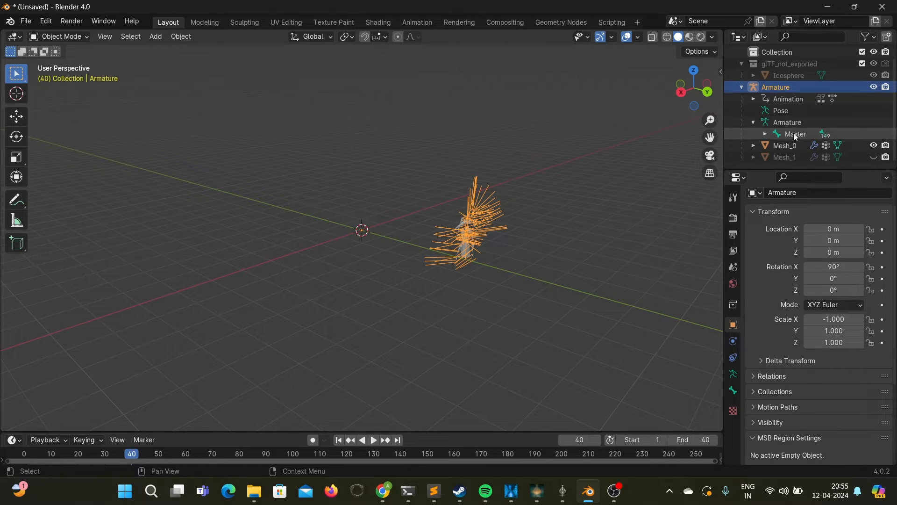
pyautogui.click(766, 135)
pyautogui.scroll(-5, 768, 136)
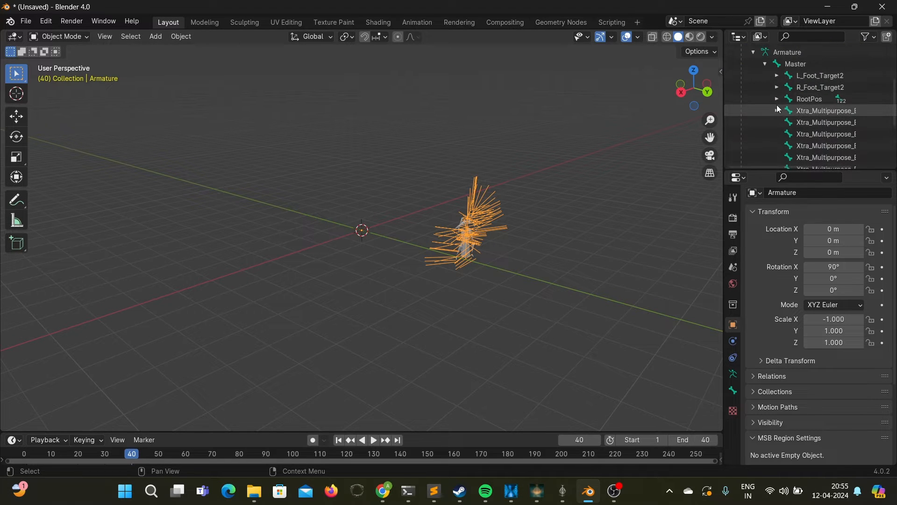
pyautogui.scroll(2, 775, 103)
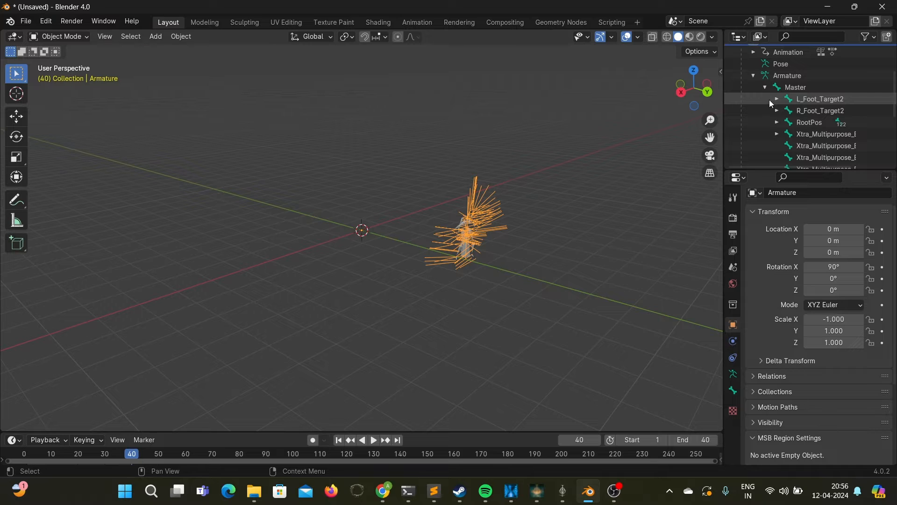
pyautogui.click(765, 88)
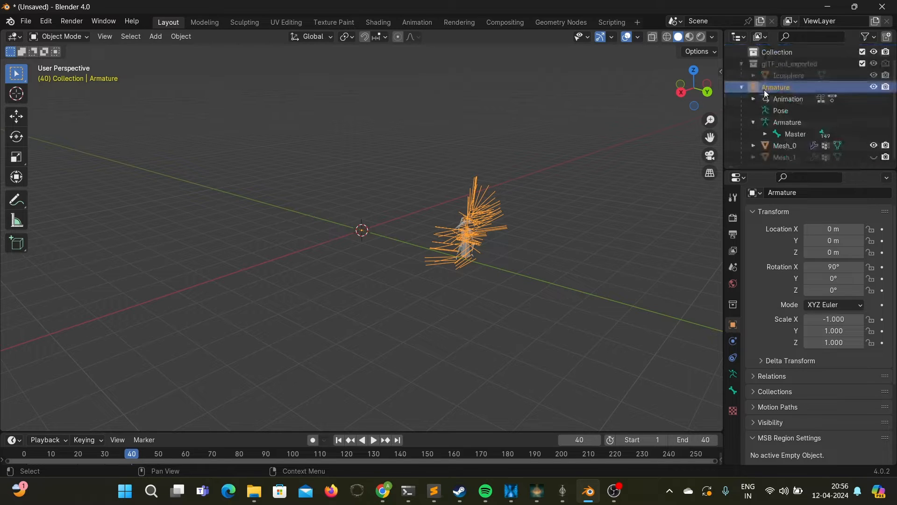
pyautogui.click(799, 137)
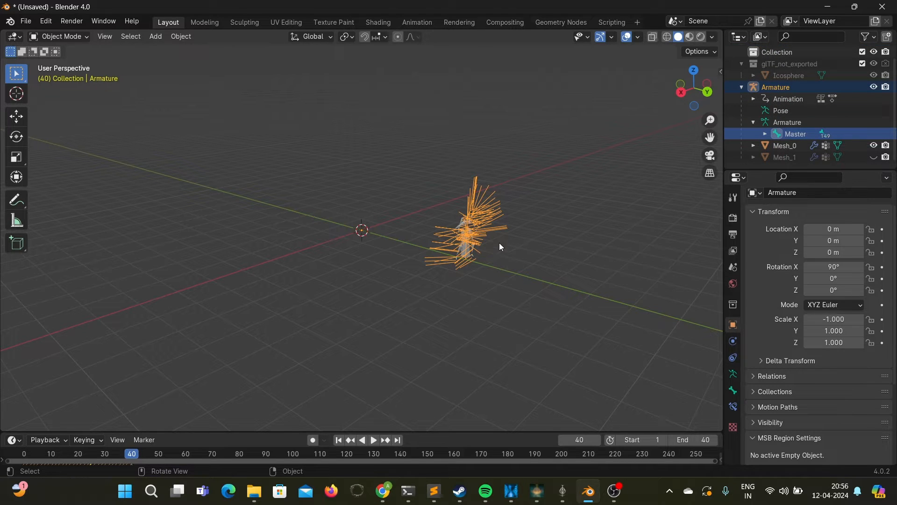
pyautogui.moveTo(509, 262); pyautogui.dragTo(480, 264, button='middle')
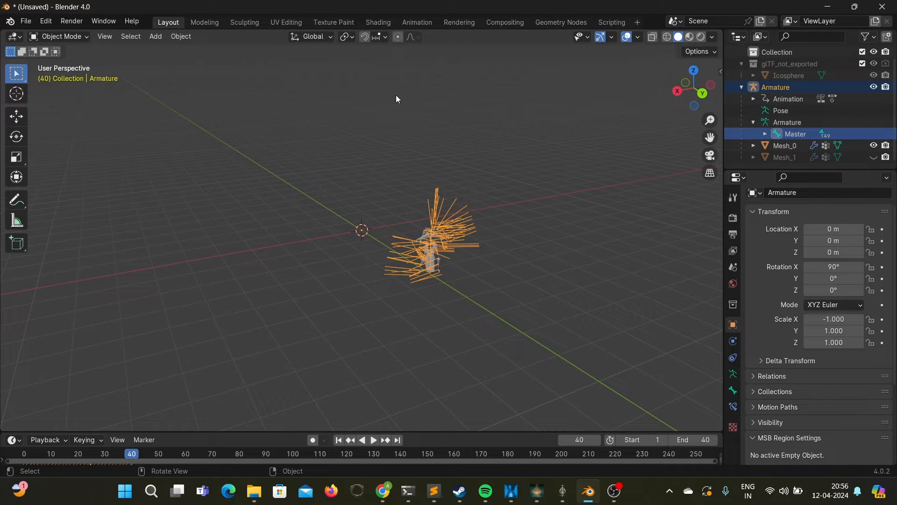
# - Switch to the Animation workspace and change the Dope Sheet area to the Graph Editor
pyautogui.click(429, 24)
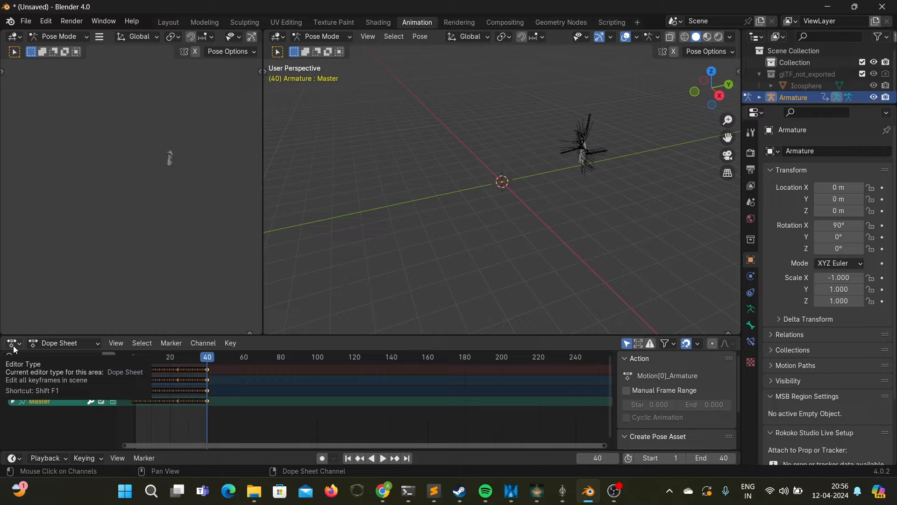
pyautogui.click(169, 22)
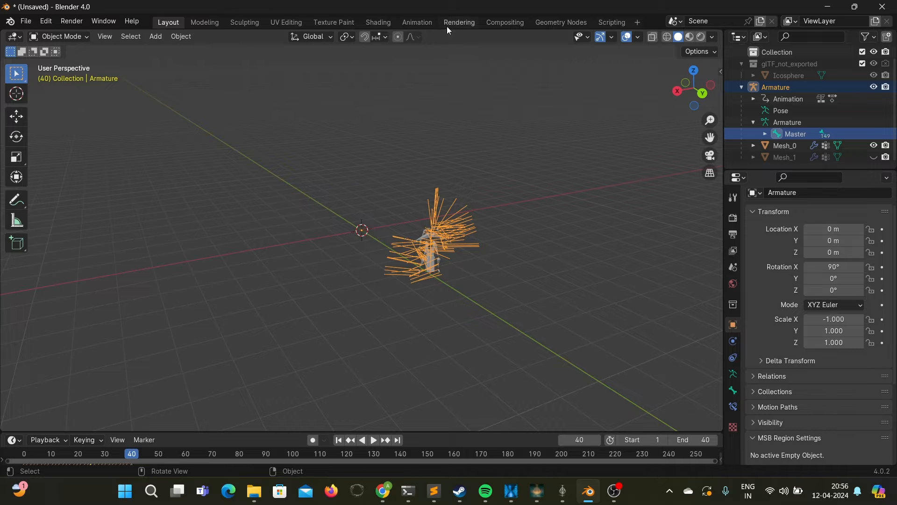
pyautogui.click(416, 21)
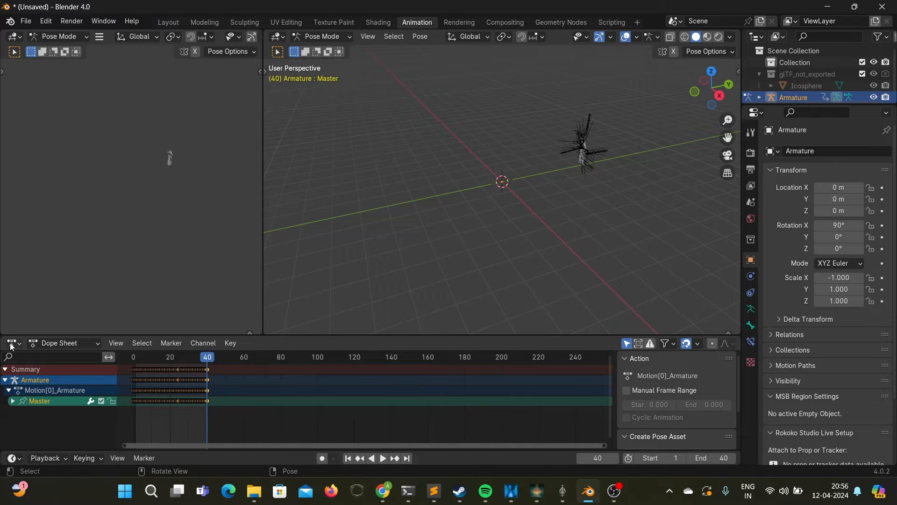
pyautogui.click(13, 344)
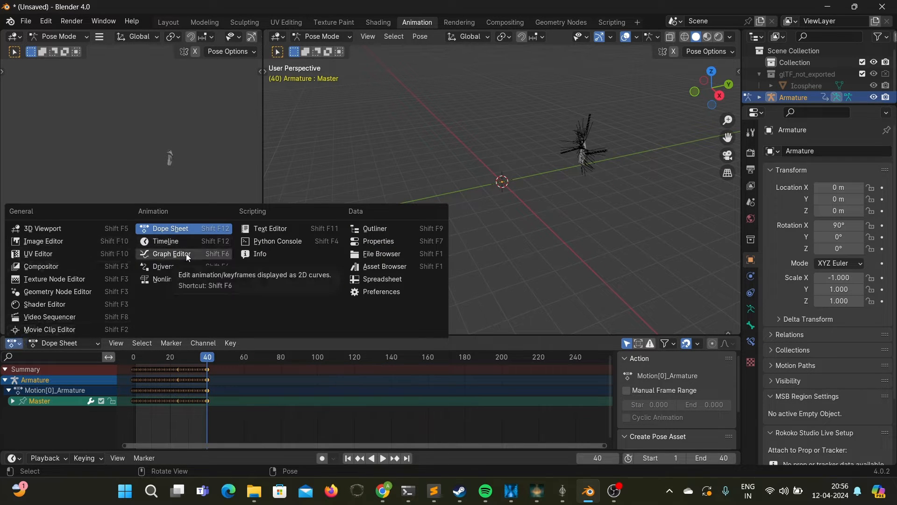
pyautogui.click(182, 254)
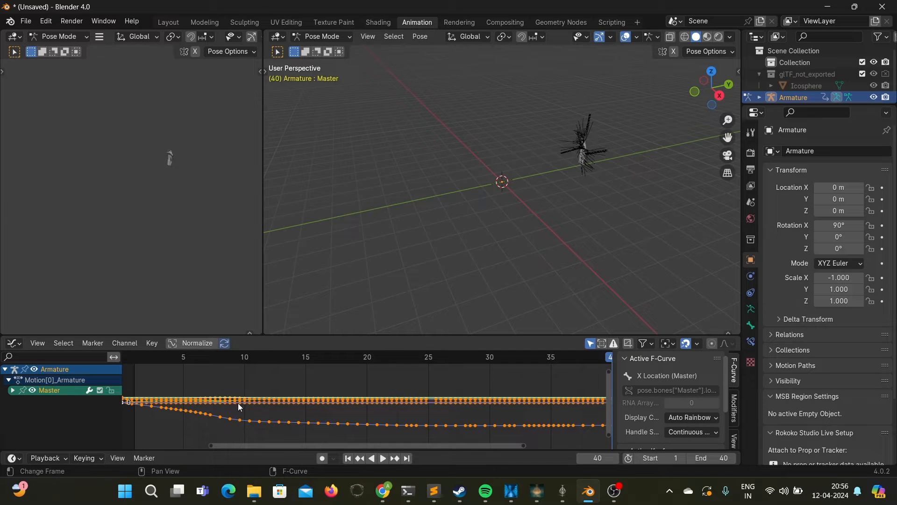
# - Expand the Master bone's animation channels and enlarge the Graph Editor so its curves are easier to read
pyautogui.click(13, 390)
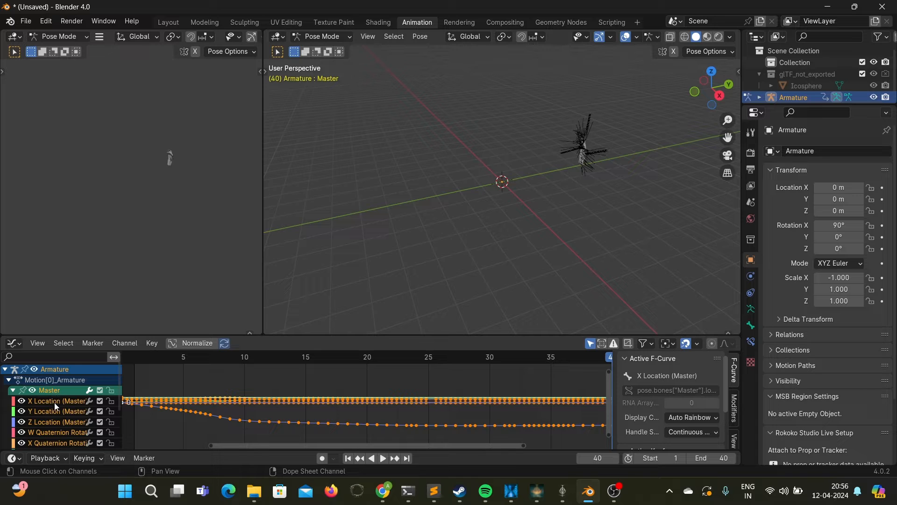
pyautogui.scroll(-2, 54, 403)
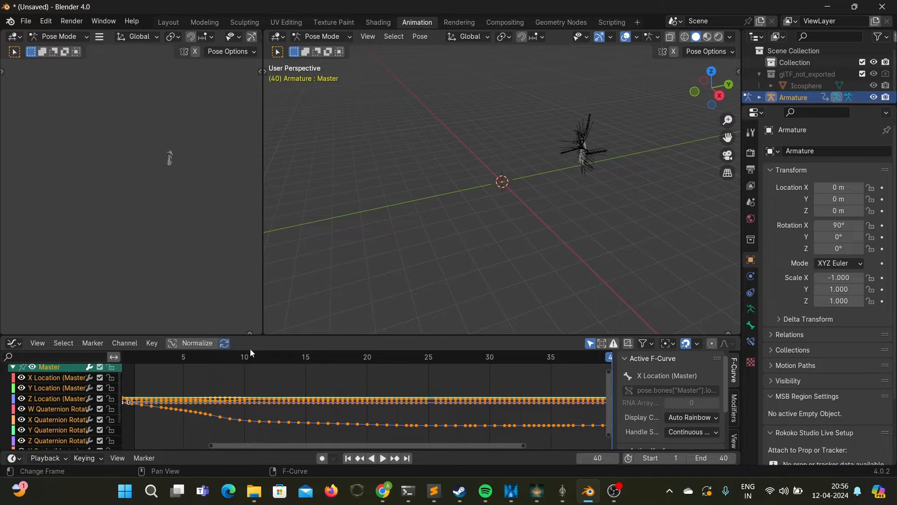
pyautogui.moveTo(270, 335); pyautogui.dragTo(270, 282)
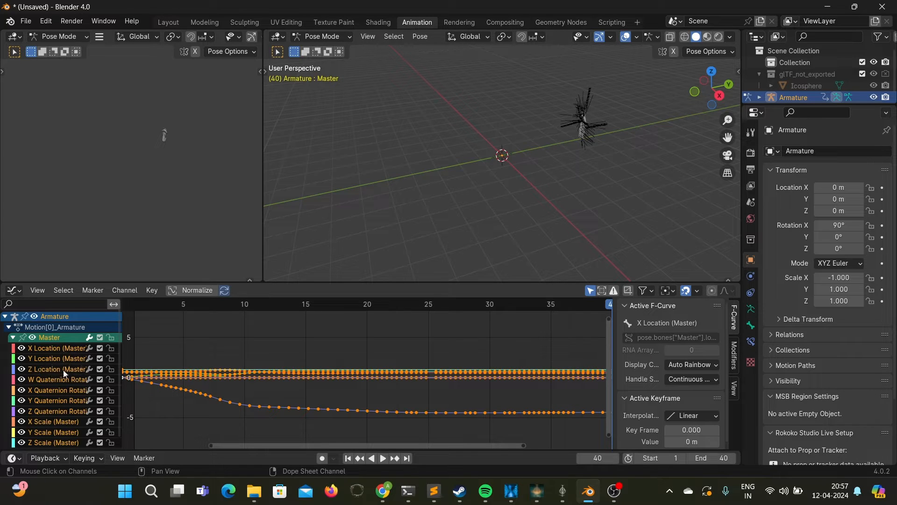
pyautogui.moveTo(481, 140); pyautogui.dragTo(444, 142, button='middle')
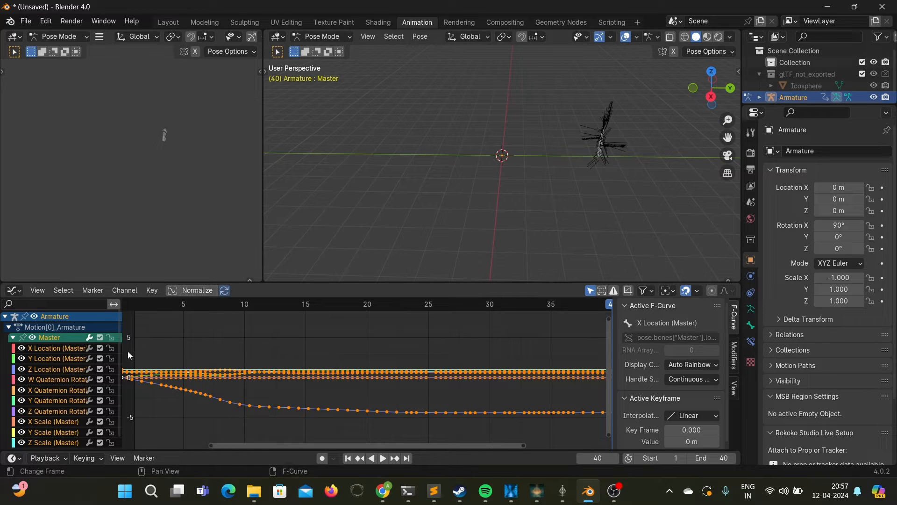
# - Isolate the Master bone's Z Location curve by hiding all unselected curves, and bring its start at frame 0 into view
pyautogui.click(54, 369)
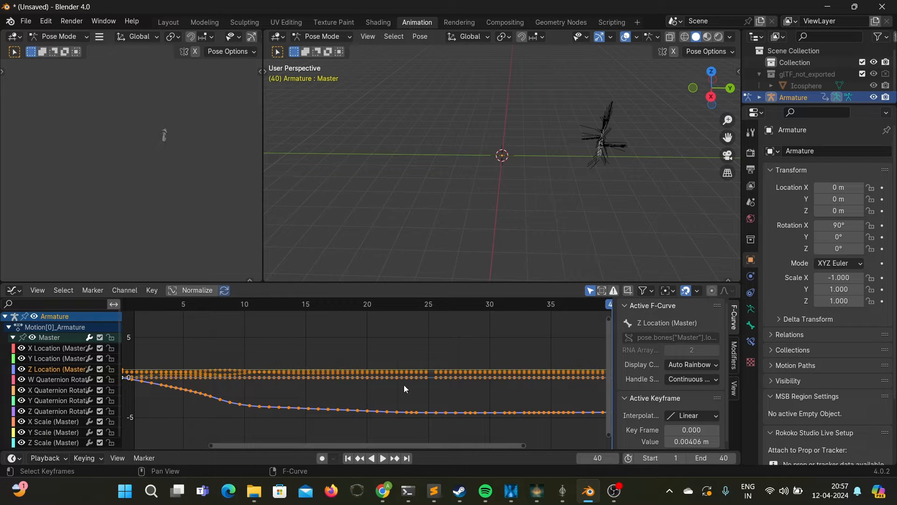
pyautogui.moveTo(311, 445); pyautogui.dragTo(300, 396)
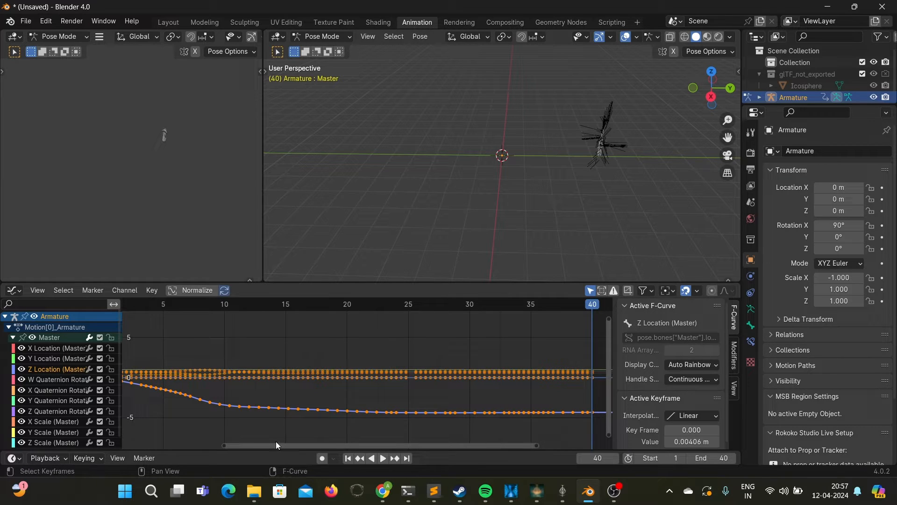
pyautogui.moveTo(276, 444); pyautogui.dragTo(335, 444)
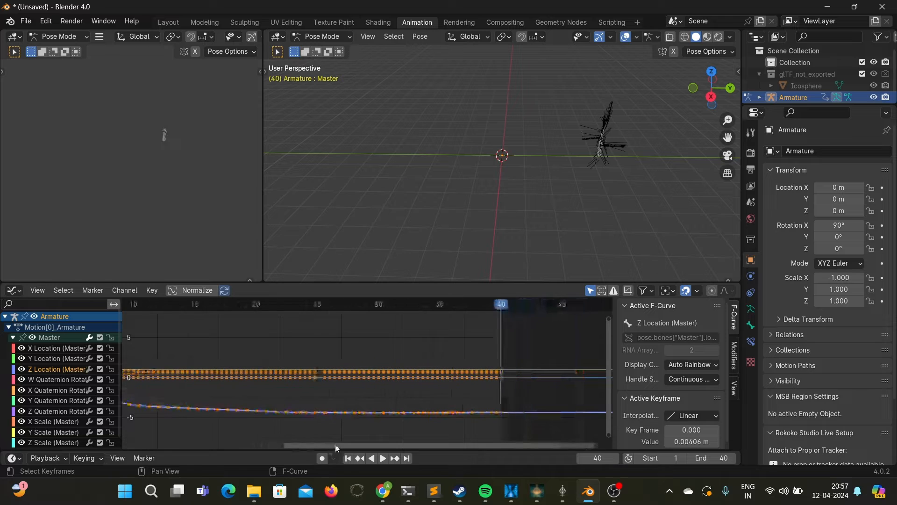
pyautogui.rightClick(46, 369)
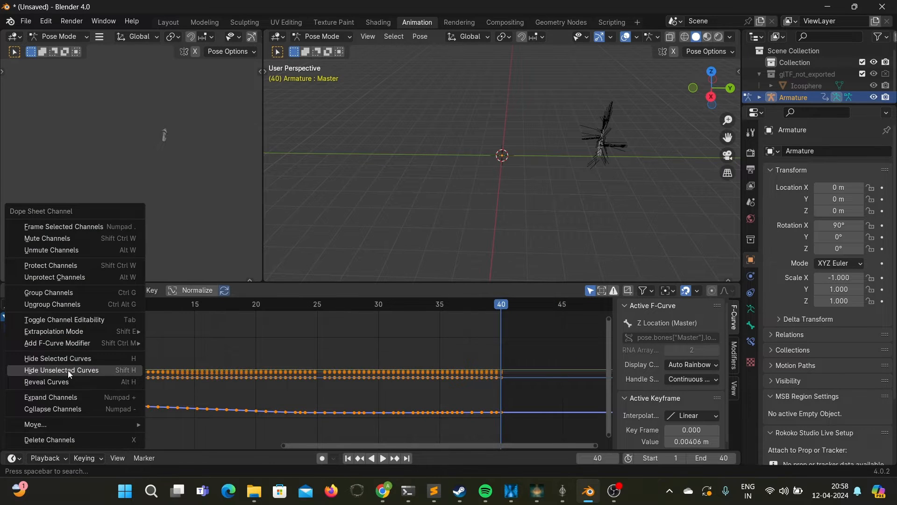
pyautogui.click(68, 370)
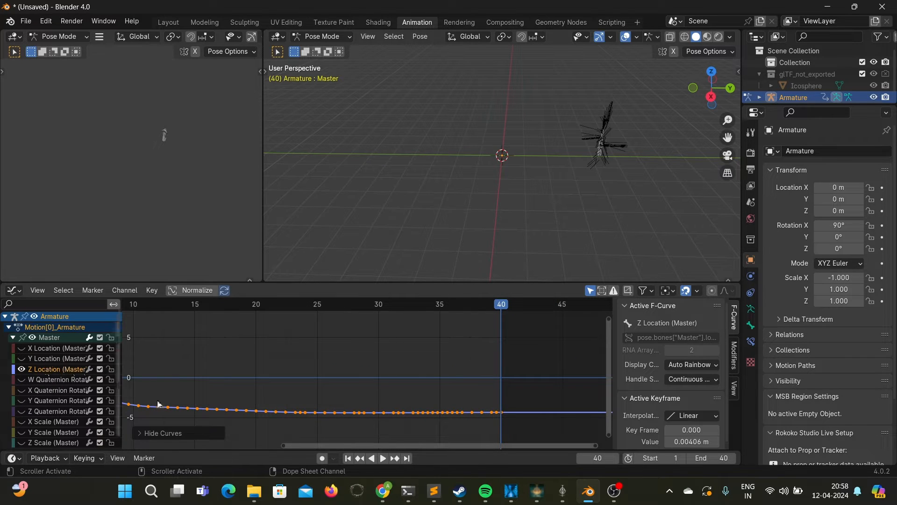
pyautogui.moveTo(306, 444); pyautogui.dragTo(140, 444)
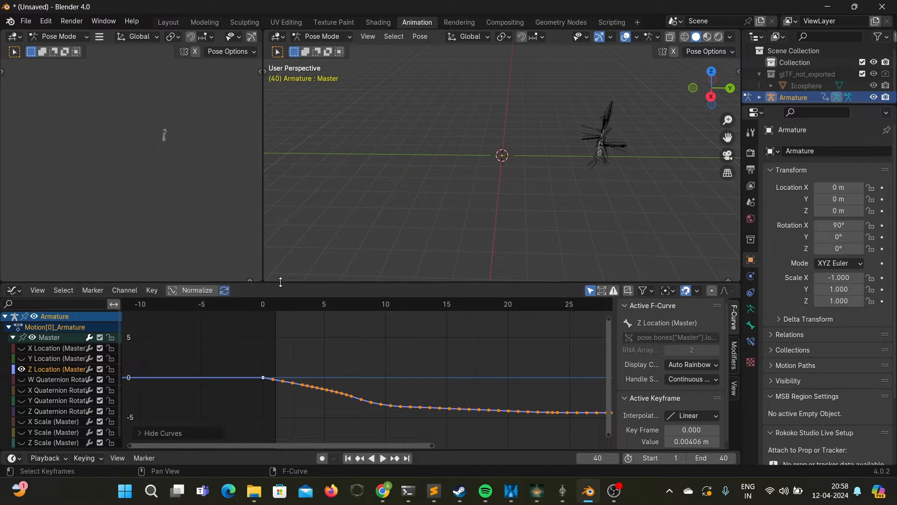
# - Play the dodge animation and scrub through its early frames to compare the armature's movement with the Master bone's Z Location curve
pyautogui.click(274, 306)
pyautogui.press('space')
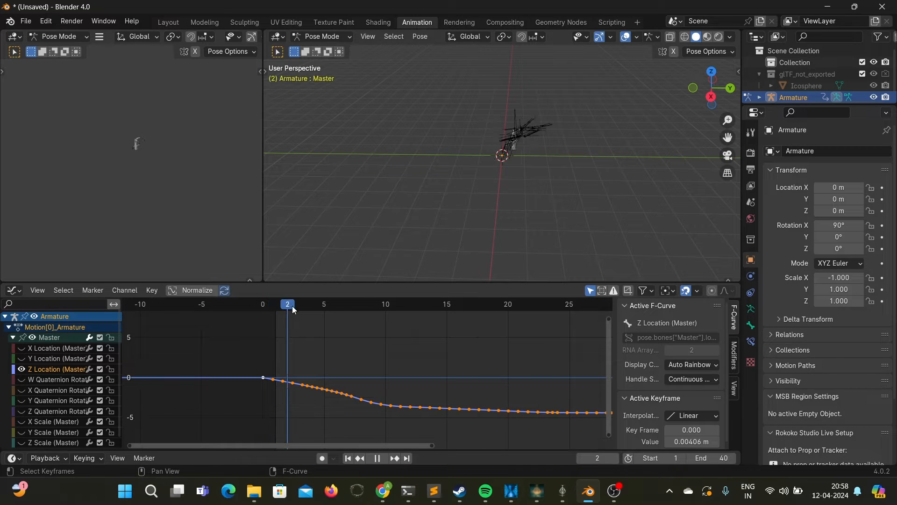
pyautogui.moveTo(368, 307); pyautogui.dragTo(285, 328)
pyautogui.moveTo(310, 444); pyautogui.dragTo(292, 432)
pyautogui.click(307, 304)
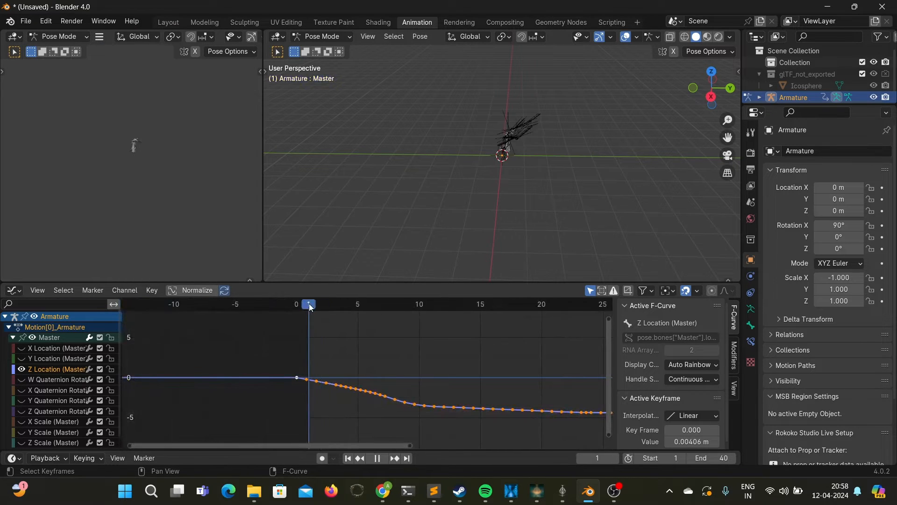
pyautogui.press('space')
pyautogui.press('space')
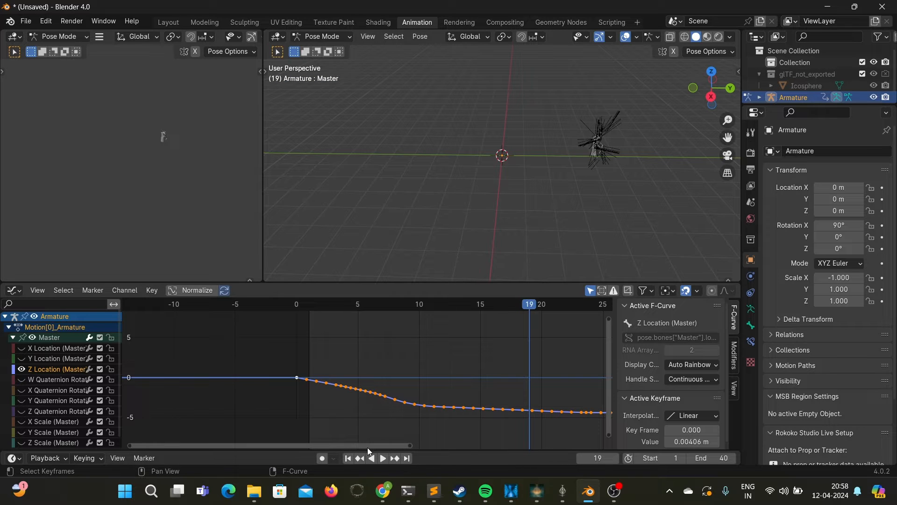
# - Set the current frame to 40 and select the last keyframe of the Z Location curve
pyautogui.moveTo(368, 447); pyautogui.dragTo(540, 441)
pyautogui.scroll(-2, 359, 384)
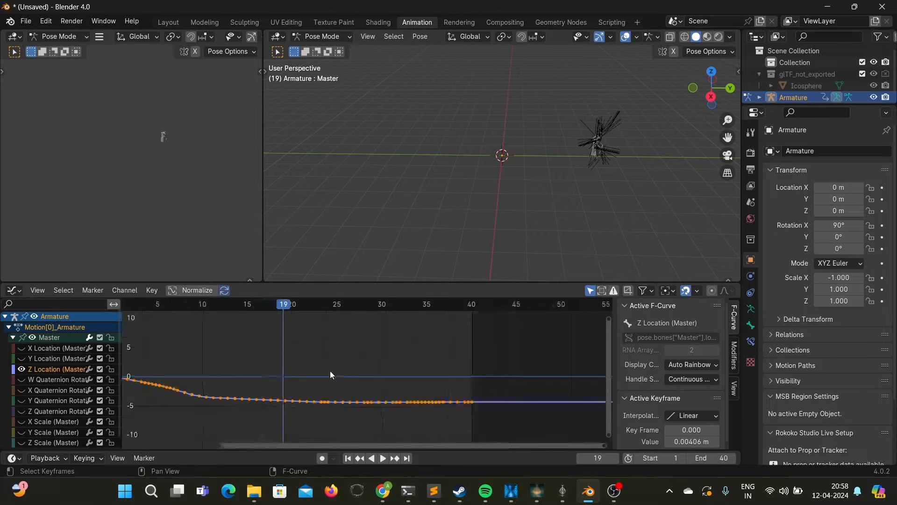
pyautogui.press('space')
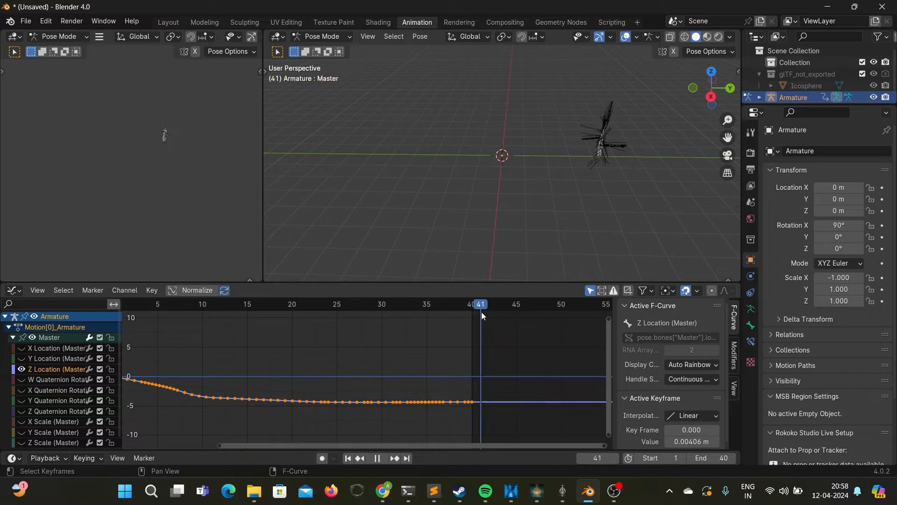
pyautogui.moveTo(482, 312); pyautogui.dragTo(472, 313)
pyautogui.press('space')
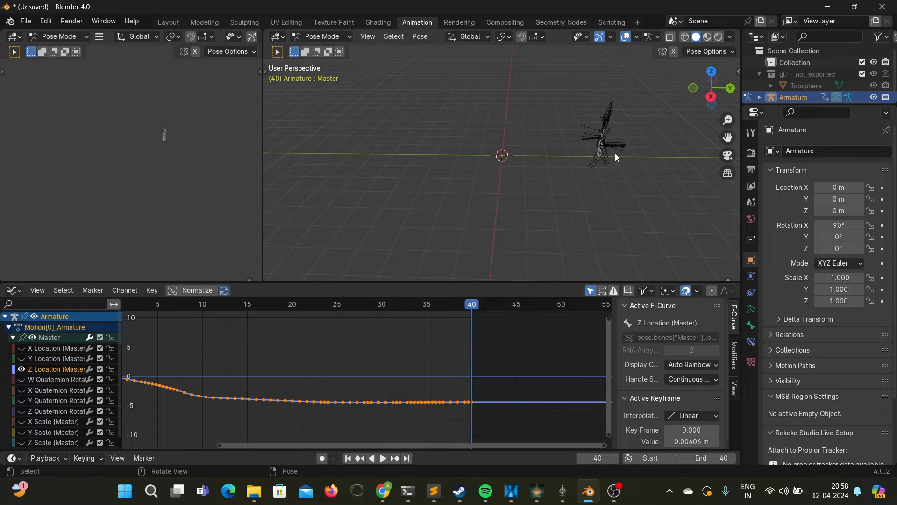
pyautogui.moveTo(615, 153); pyautogui.dragTo(637, 196, button='middle')
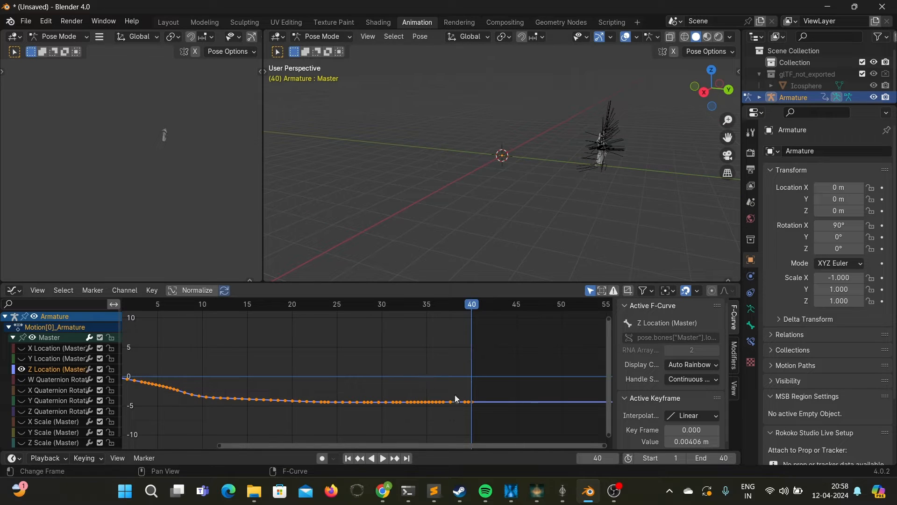
pyautogui.click(473, 402)
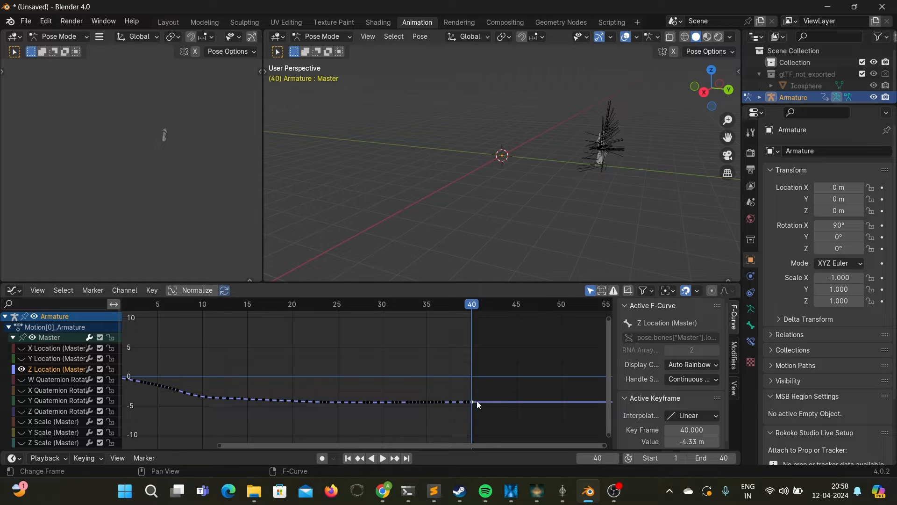
pyautogui.scroll(-2, 481, 411)
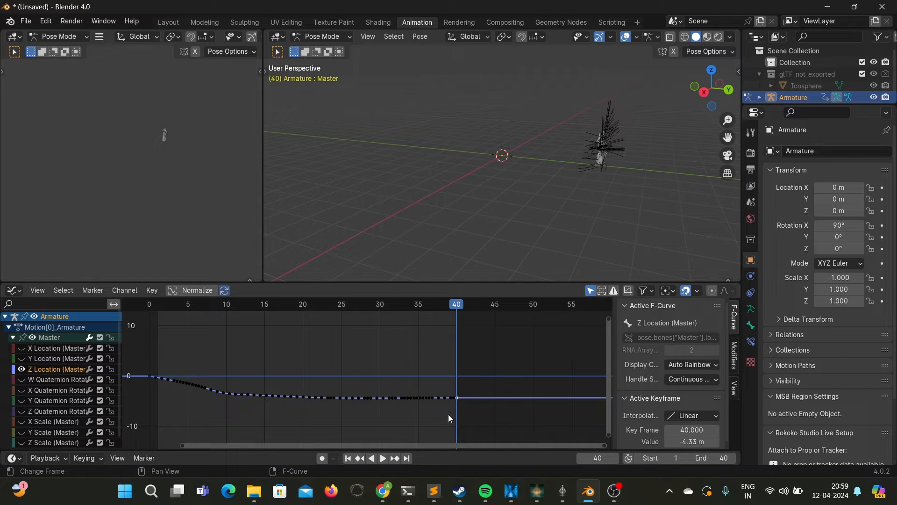
# - Try lowering only the frame 40 keyframe to about -11.3 m, scrub the timeline to check the motion, and undo the move
pyautogui.press('g')
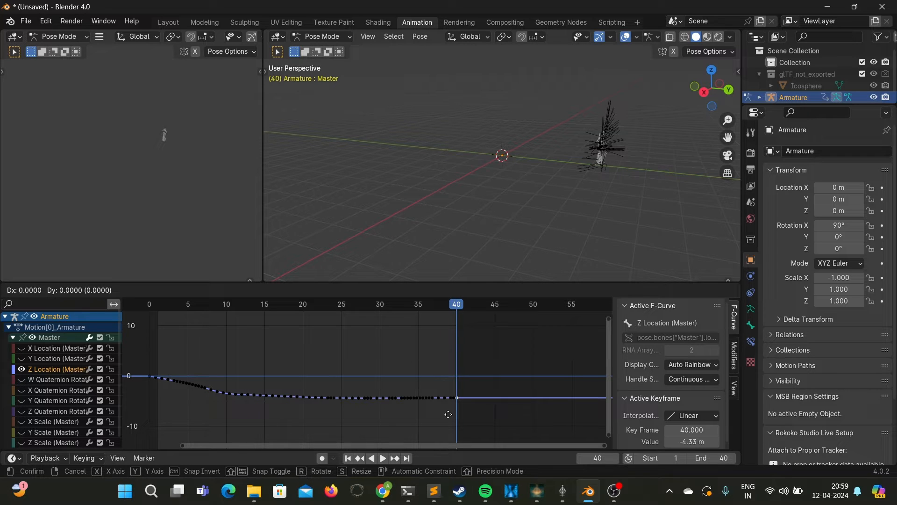
pyautogui.press('y')
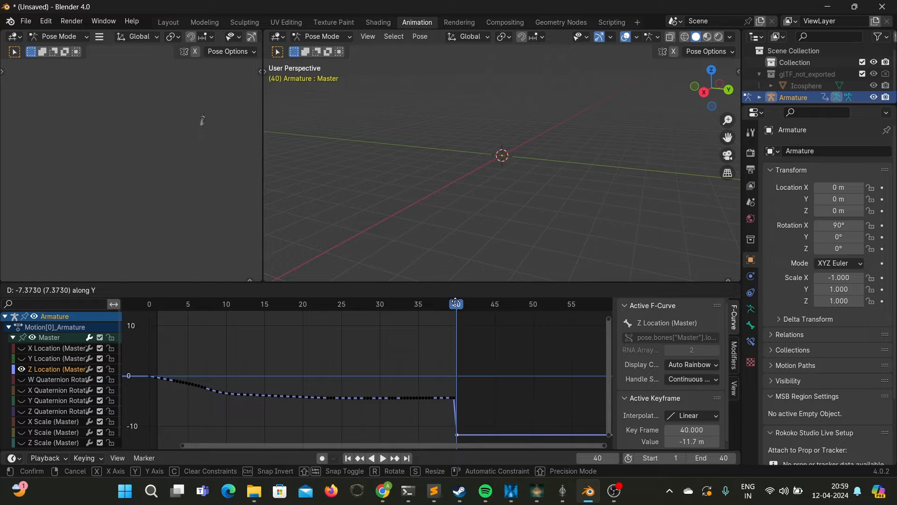
pyautogui.click(455, 302)
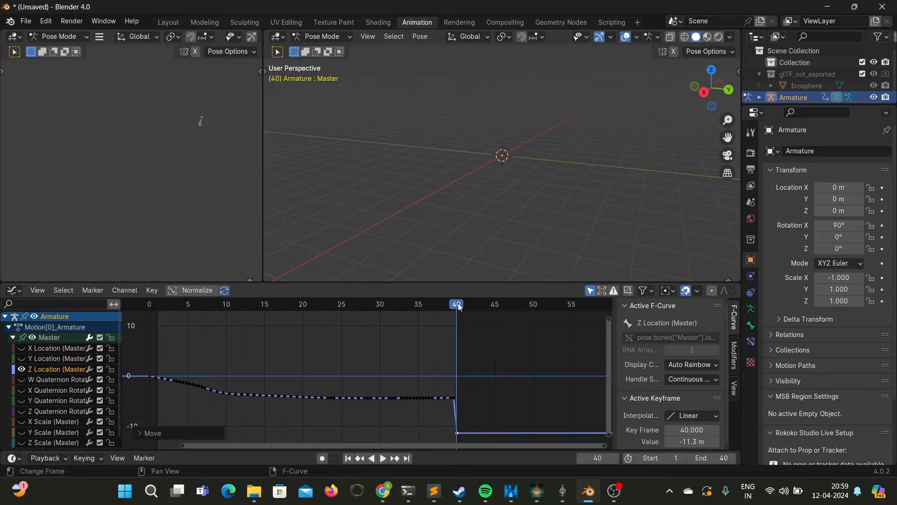
pyautogui.moveTo(457, 304); pyautogui.dragTo(232, 313)
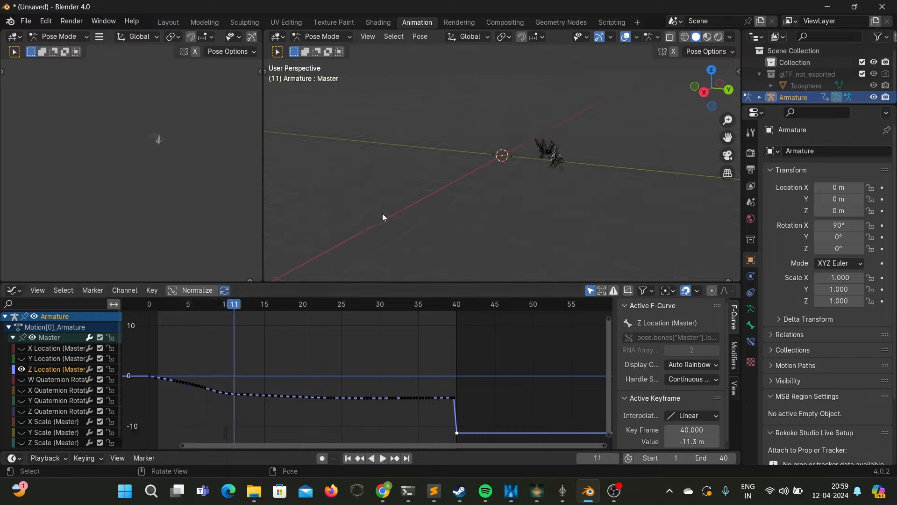
pyautogui.moveTo(478, 224); pyautogui.dragTo(480, 223, button='middle')
pyautogui.moveTo(223, 305); pyautogui.dragTo(443, 313)
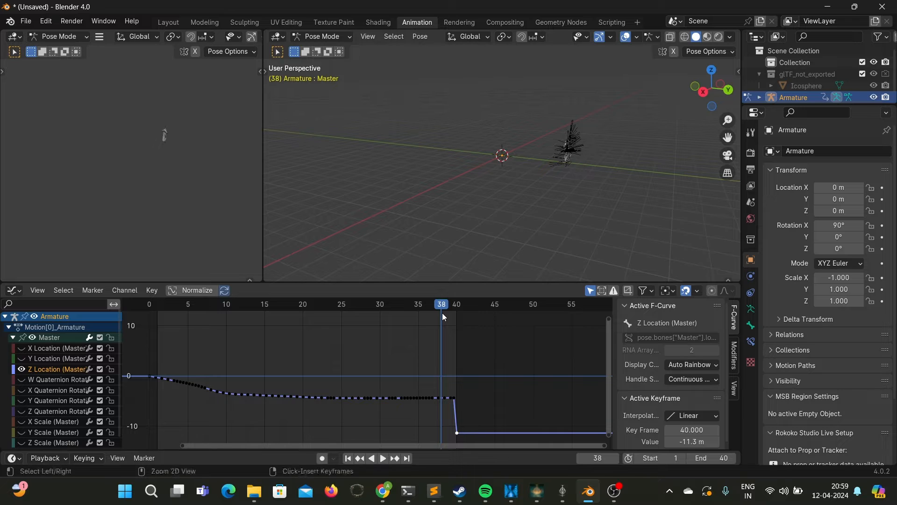
pyautogui.hotkey('ctrl', 'z')
pyautogui.hotkey('ctrl', 'z')
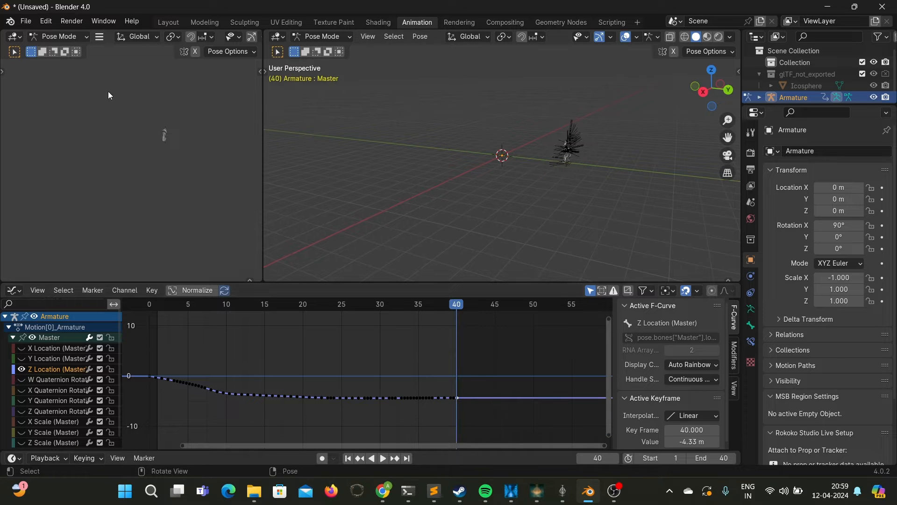
# - Start saving the project as a new file and browse to the light-forward-dodge-stretching folder inside Skeleton
pyautogui.click(26, 22)
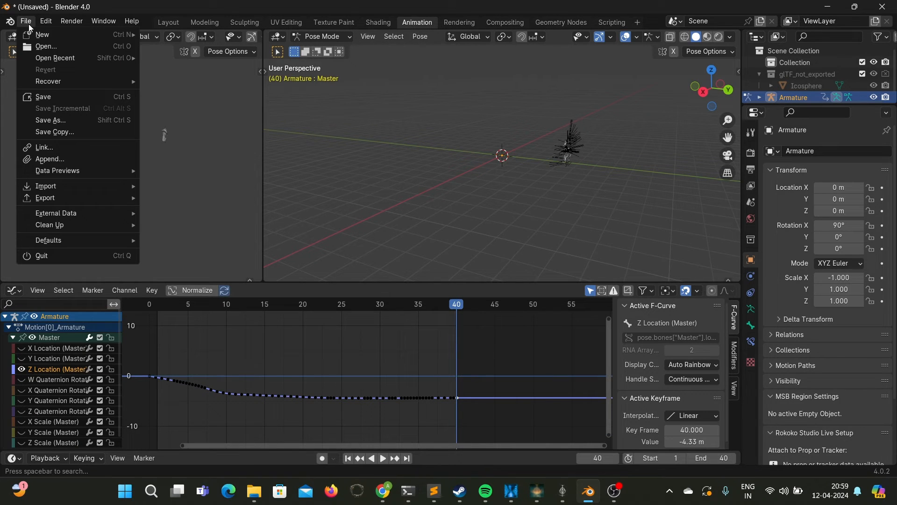
pyautogui.click(74, 123)
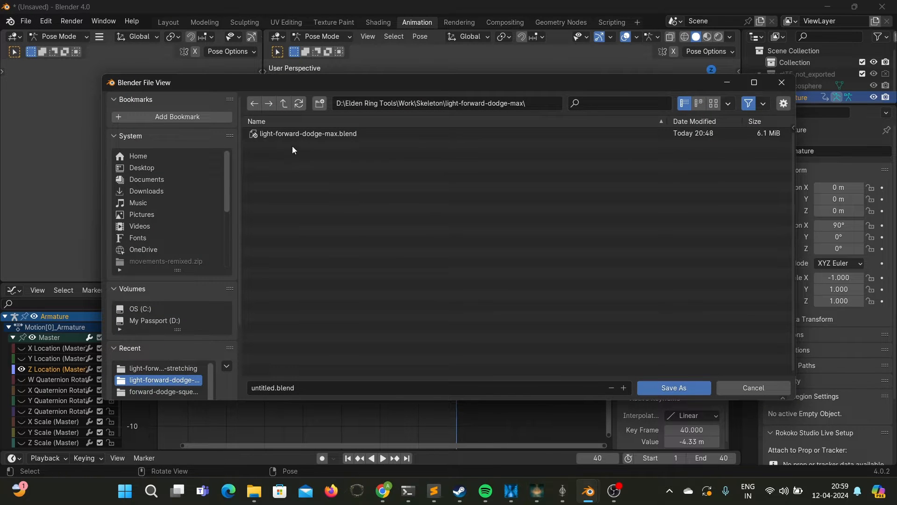
pyautogui.click(288, 106)
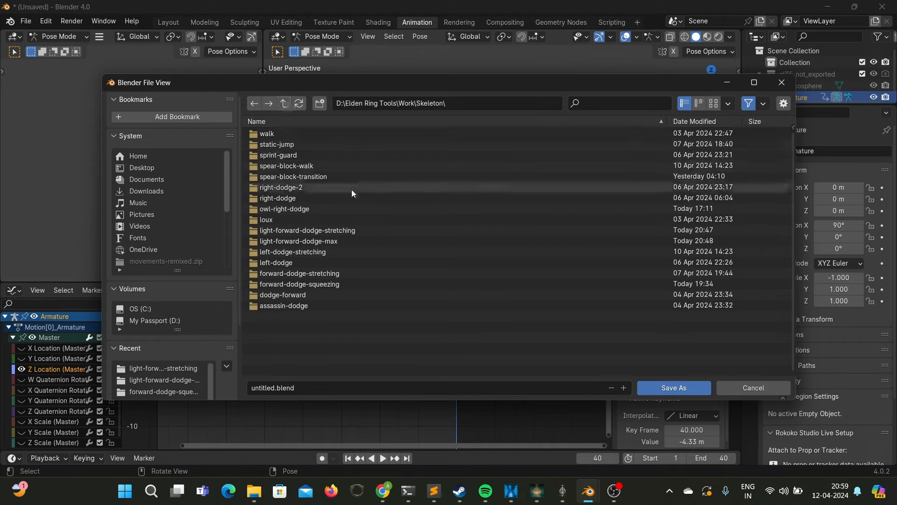
pyautogui.doubleClick(353, 230)
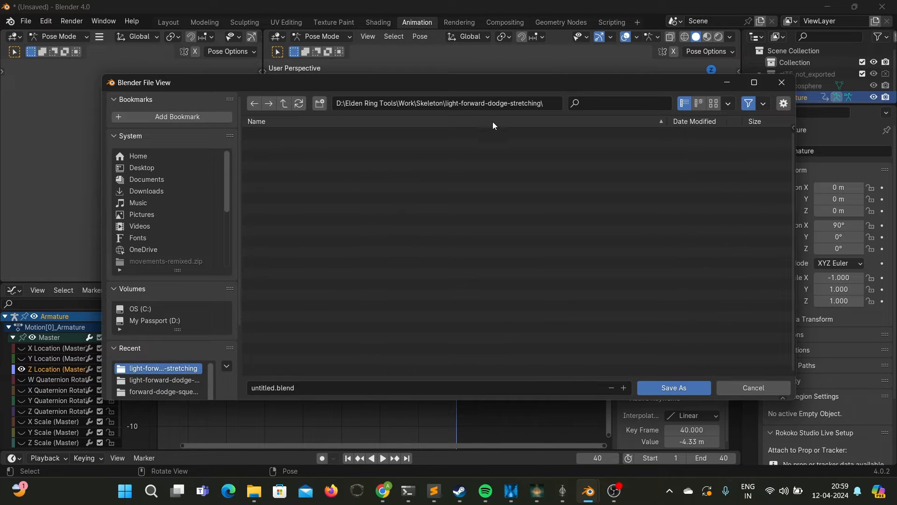
# - Copy the folder's name as the file name, light-forward-dodge-stretching, and save the Blender project
pyautogui.doubleClick(484, 103)
pyautogui.click(485, 103)
pyautogui.press('Left')
pyautogui.press('Left')
pyautogui.press('Left')
pyautogui.press('Left')
pyautogui.press('Left')
pyautogui.press('Left')
pyautogui.press('Left')
pyautogui.press('Left')
pyautogui.press('Left')
pyautogui.press('Left')
pyautogui.press('Left')
pyautogui.hotkey('shift', 'Right')
pyautogui.hotkey('shift', 'Right')
pyautogui.hotkey('shift', 'Right')
pyautogui.hotkey('shift', 'Right')
pyautogui.hotkey('shift', 'Right')
pyautogui.hotkey('shift', 'Right')
pyautogui.hotkey('shift', 'Right')
pyautogui.hotkey('shift', 'Right')
pyautogui.hotkey('shift', 'Right')
pyautogui.hotkey('shift', 'Right')
pyautogui.hotkey('shift', 'Right')
pyautogui.hotkey('shift', 'Right')
pyautogui.hotkey('shift', 'Right')
pyautogui.hotkey('shift', 'Right')
pyautogui.hotkey('shift', 'Right')
pyautogui.hotkey('shift', 'Right')
pyautogui.hotkey('shift', 'Right')
pyautogui.hotkey('shift', 'Right')
pyautogui.hotkey('shift', 'Right')
pyautogui.hotkey('shift', 'Right')
pyautogui.hotkey('shift', 'Right')
pyautogui.hotkey('shift', 'Right')
pyautogui.hotkey('shift', 'Right')
pyautogui.hotkey('shift', 'Right')
pyautogui.hotkey('shift', 'Right')
pyautogui.hotkey('shift', 'Right')
pyautogui.hotkey('shift', 'Right')
pyautogui.hotkey('shift', 'Right')
pyautogui.hotkey('shift', 'Right')
pyautogui.hotkey('shift', 'Right')
pyautogui.hotkey('ctrl', 'c')
pyautogui.click(320, 384)
pyautogui.hotkey('ctrl', 'v')
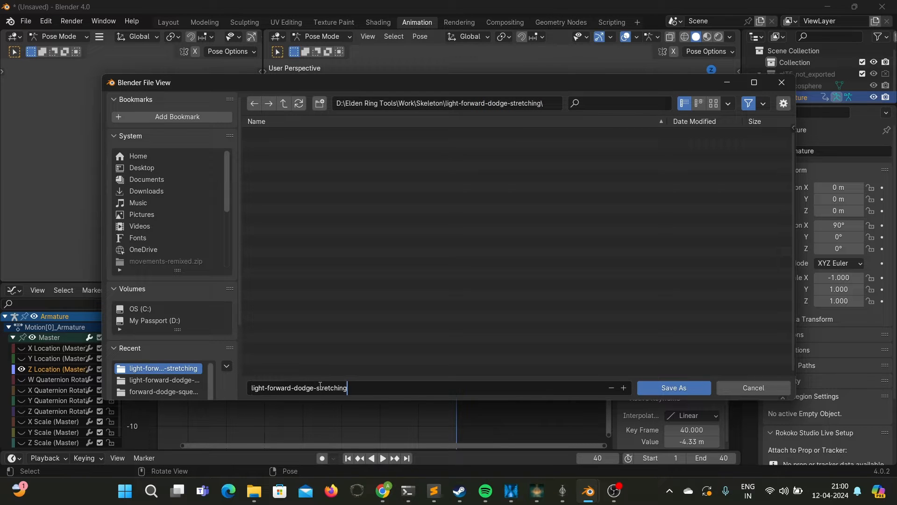
pyautogui.click(673, 388)
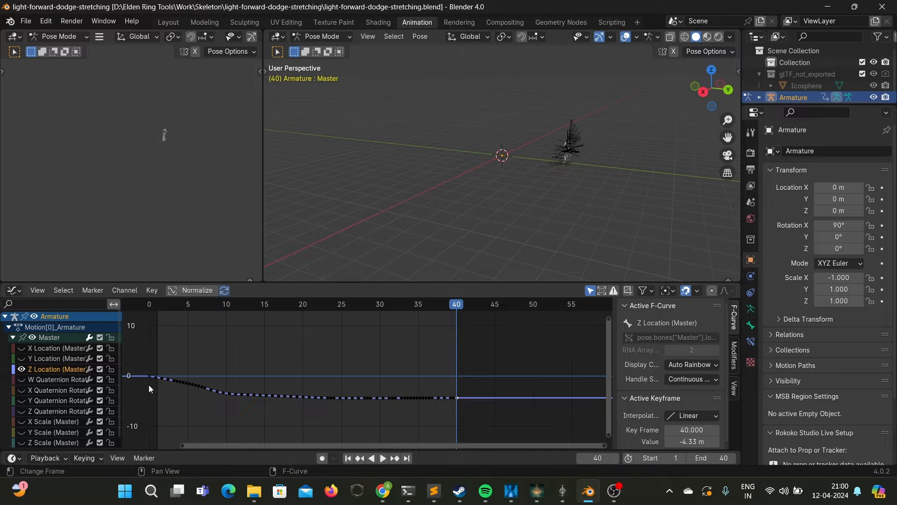
# - Turn on proportional editing with Smooth falloff for the Graph Editor's keyframes
pyautogui.moveTo(318, 444); pyautogui.dragTo(284, 448)
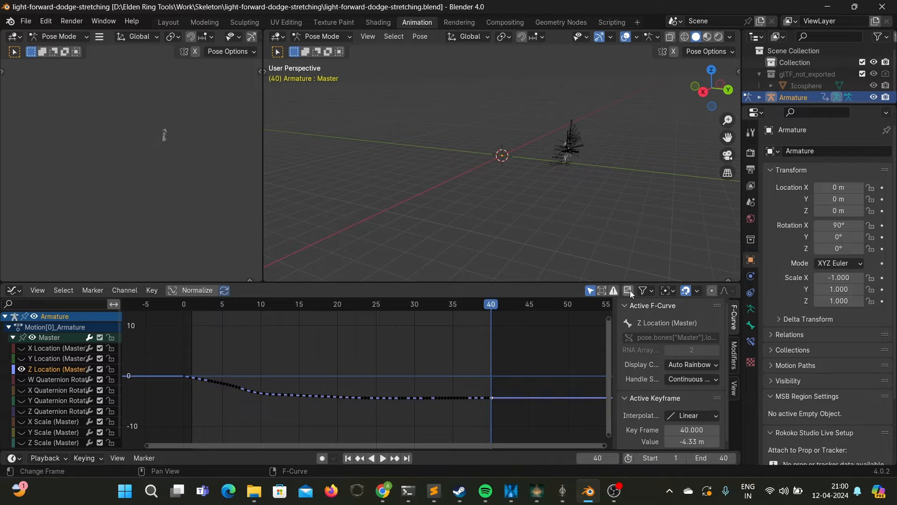
pyautogui.click(713, 293)
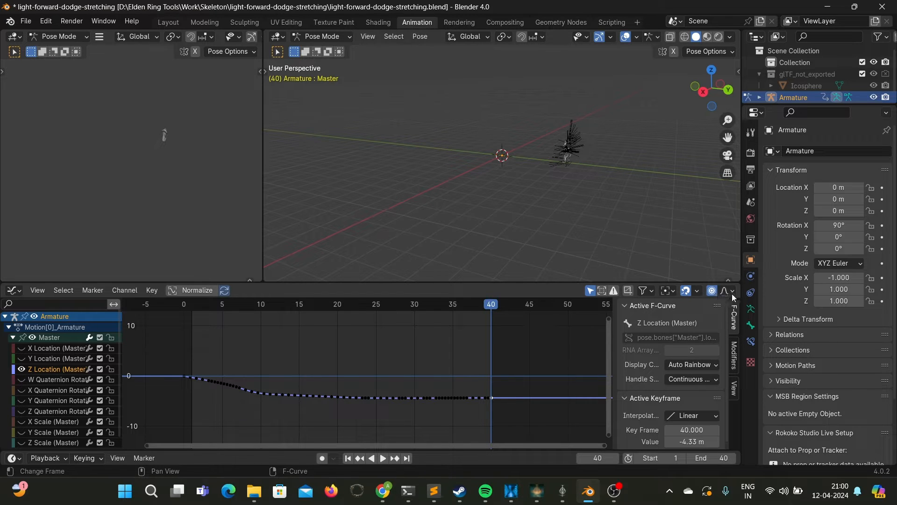
pyautogui.click(732, 294)
# - Lower the frame 40 Z Location keyframe vertically to about -13 m, using a proportional size of about 37.4
pyautogui.press('g')
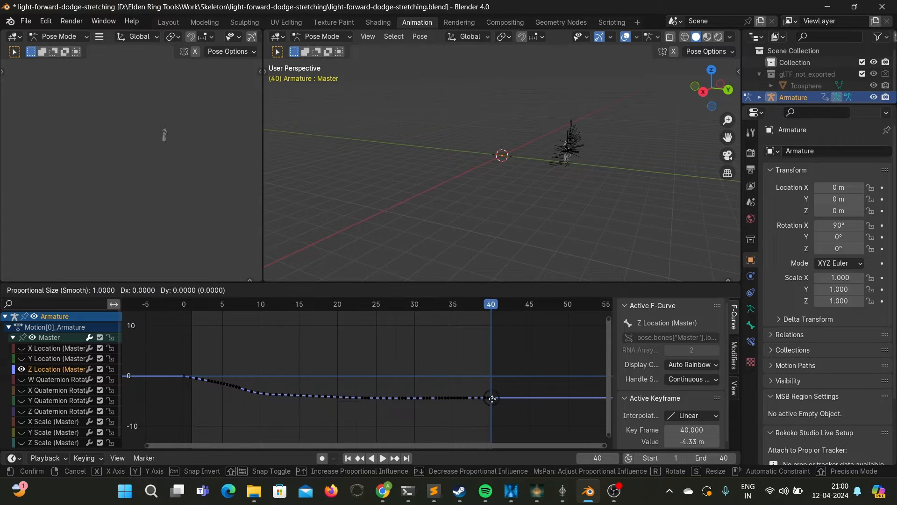
pyautogui.press('y')
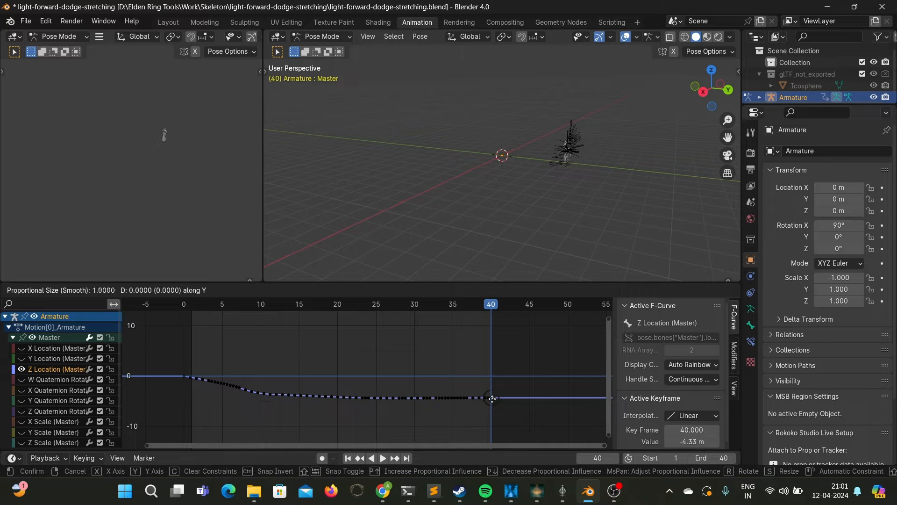
pyautogui.scroll(-14, 492, 399)
pyautogui.scroll(-4, 492, 399)
pyautogui.scroll(-2, 492, 399)
pyautogui.scroll(-6, 492, 398)
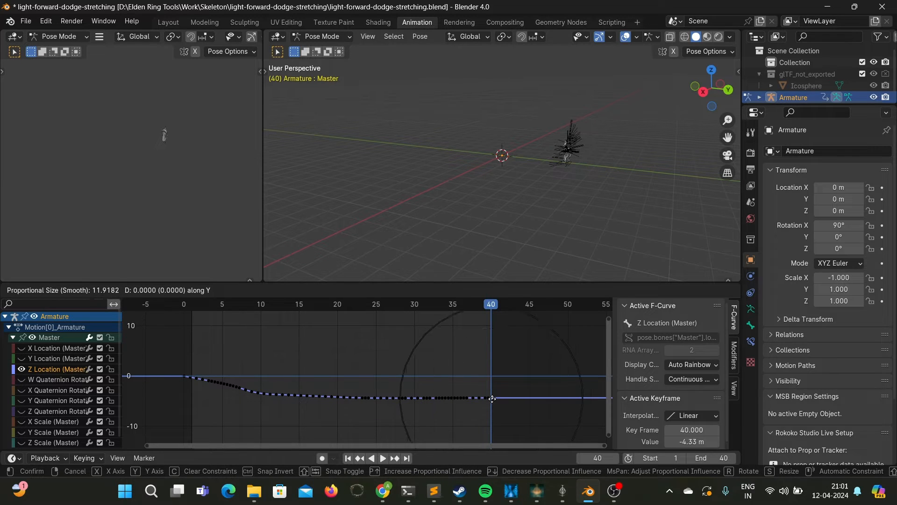
pyautogui.scroll(10, 492, 399)
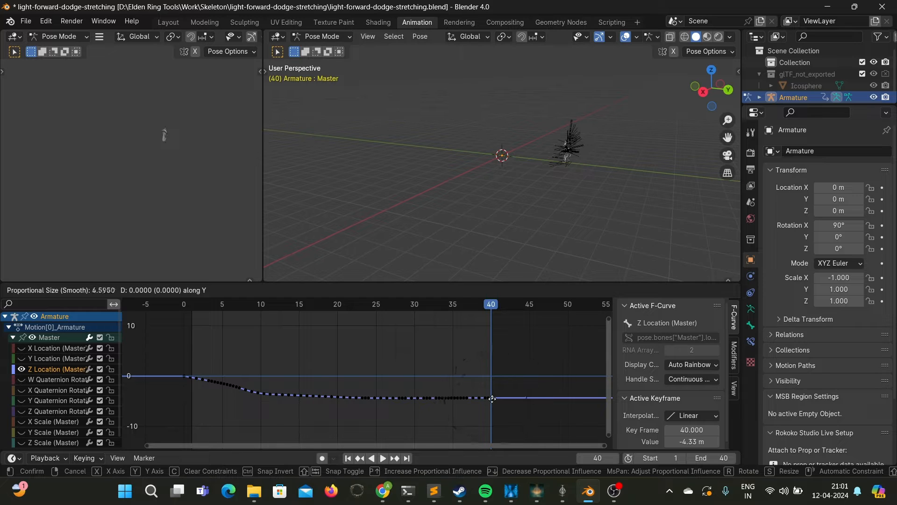
pyautogui.scroll(-8, 492, 398)
pyautogui.scroll(-3, 492, 399)
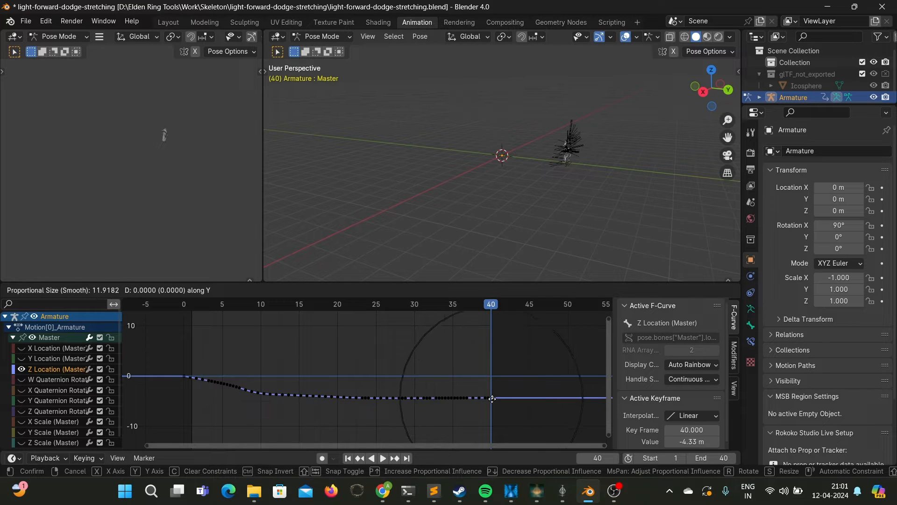
pyautogui.scroll(5, 493, 399)
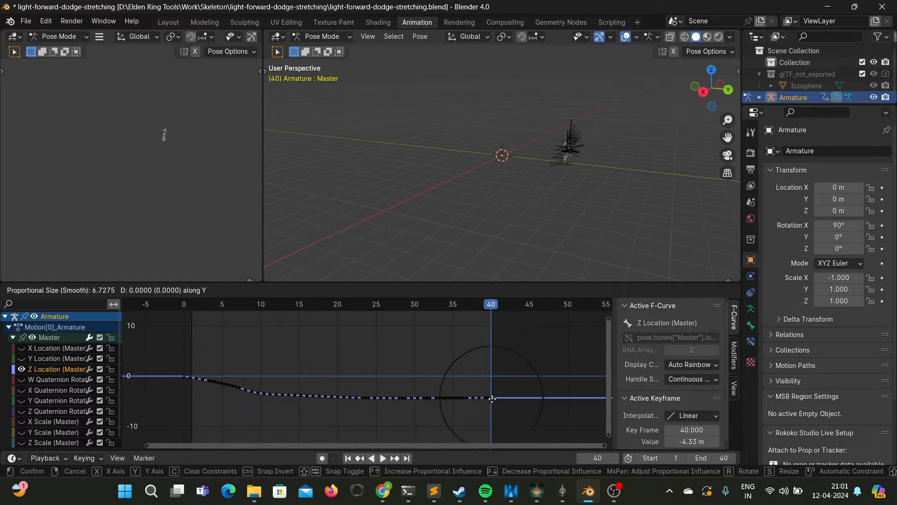
pyautogui.scroll(-5, 492, 399)
pyautogui.scroll(-4, 493, 399)
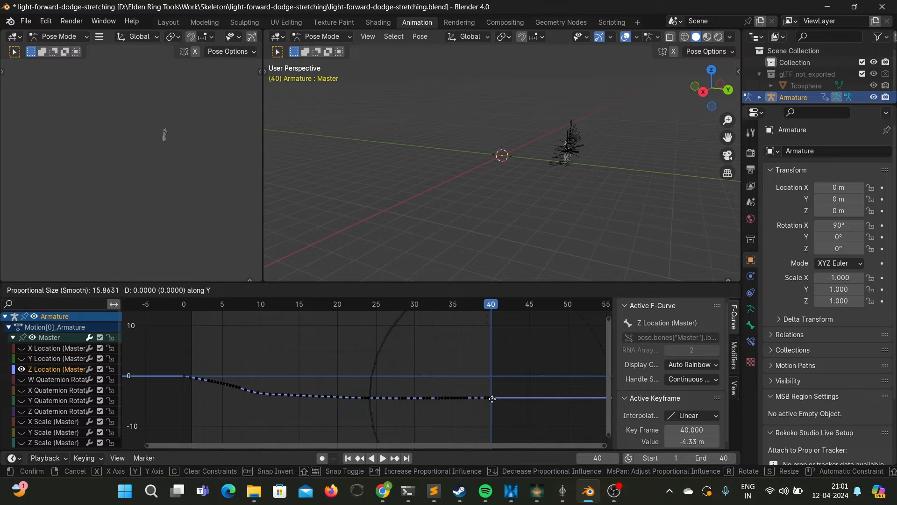
pyautogui.scroll(-1, 492, 398)
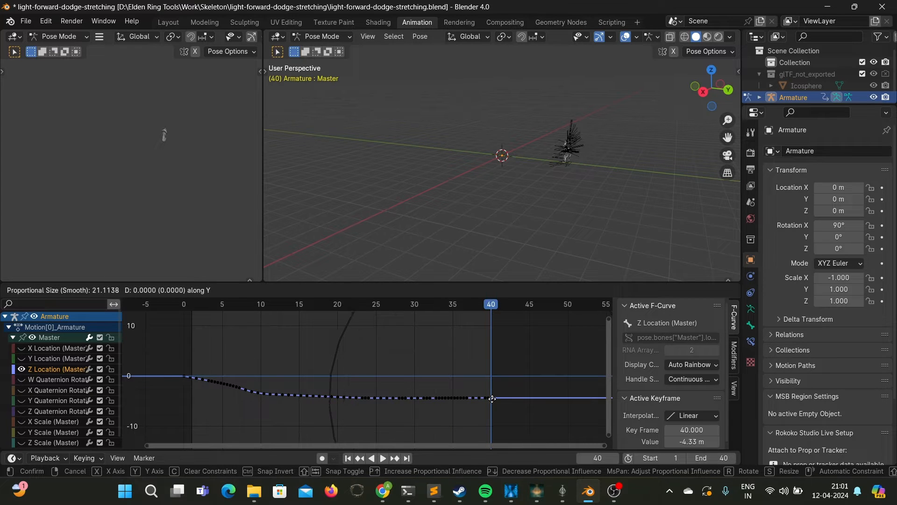
pyautogui.scroll(-2, 492, 399)
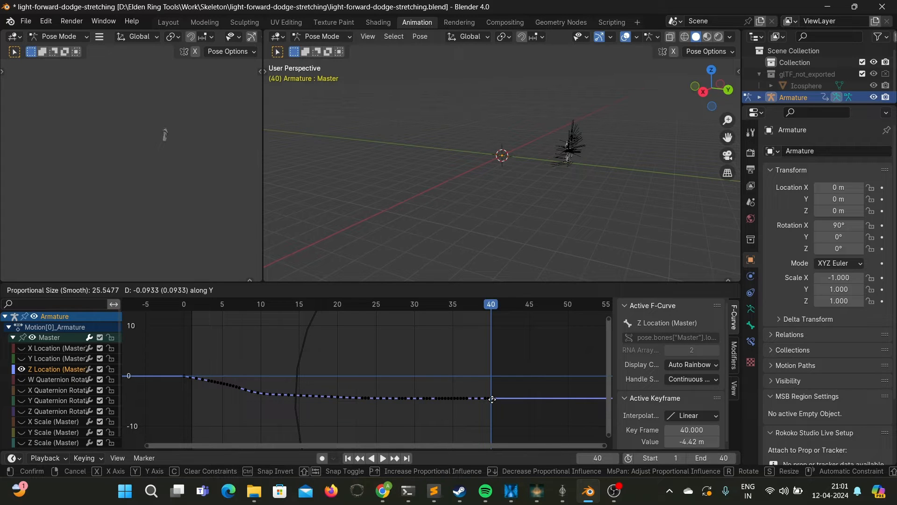
pyautogui.scroll(-3, 492, 399)
pyautogui.scroll(-1, 492, 399)
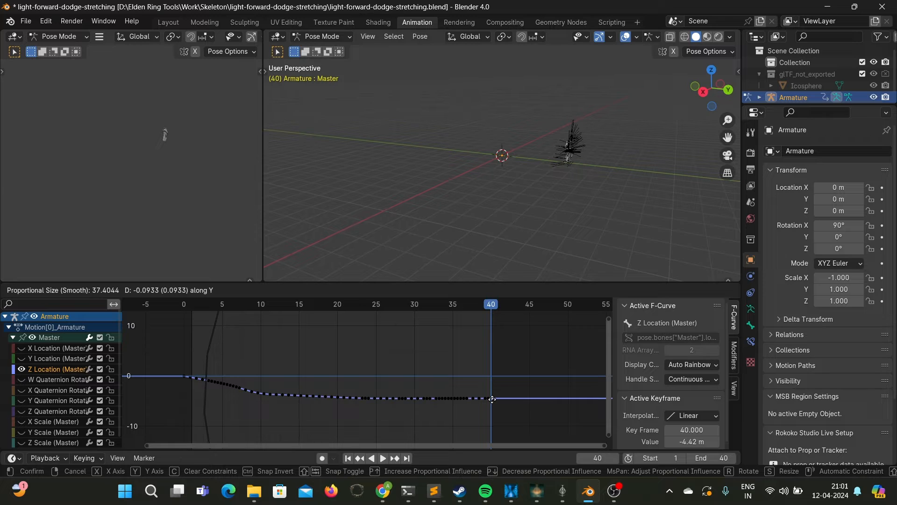
pyautogui.scroll(-1, 492, 399)
pyautogui.scroll(1, 492, 399)
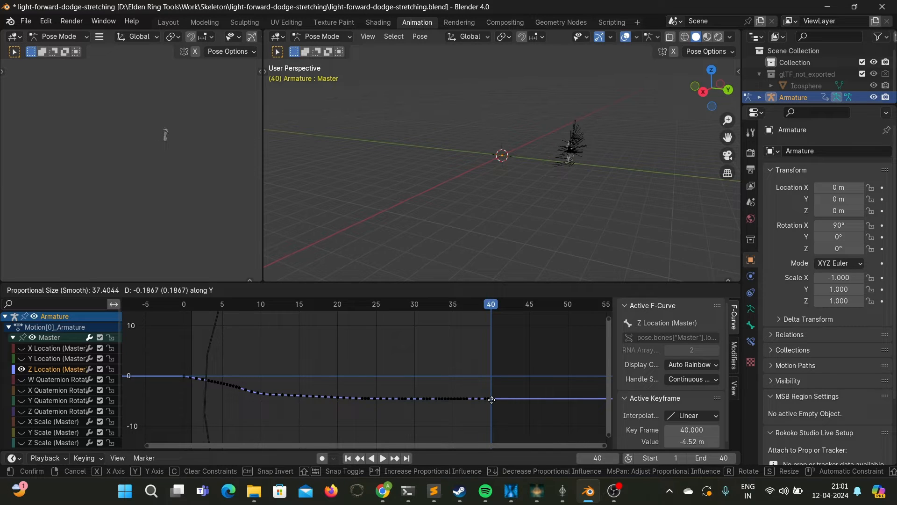
pyautogui.moveTo(492, 399); pyautogui.dragTo(497, 442)
pyautogui.scroll(-1, 519, 393)
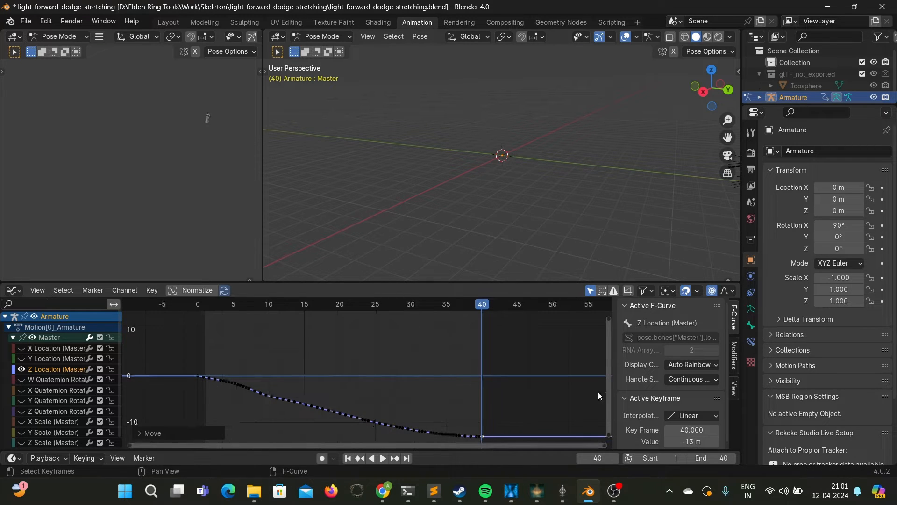
# - Lower the frame 40 Z Location keyframe further along Y to about -17 m, keeping the proportional size of about 37.4
pyautogui.moveTo(607, 377); pyautogui.dragTo(606, 431)
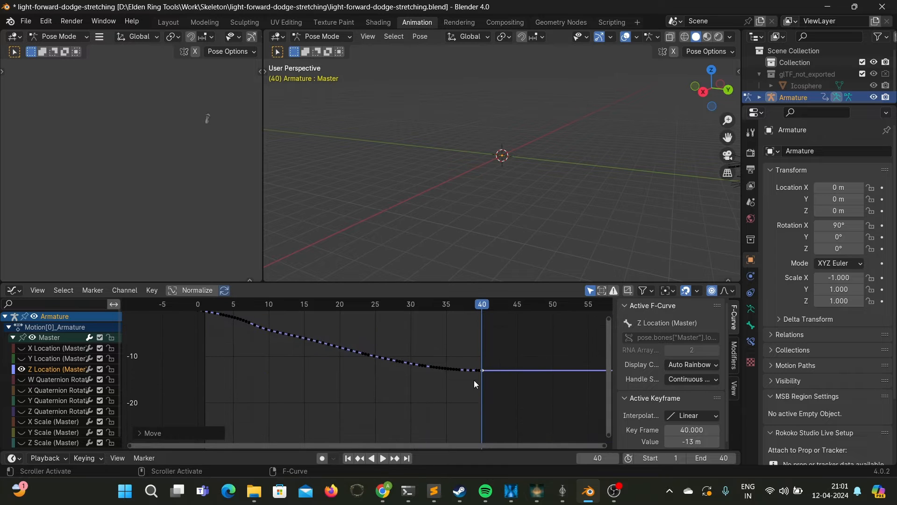
pyautogui.press('g')
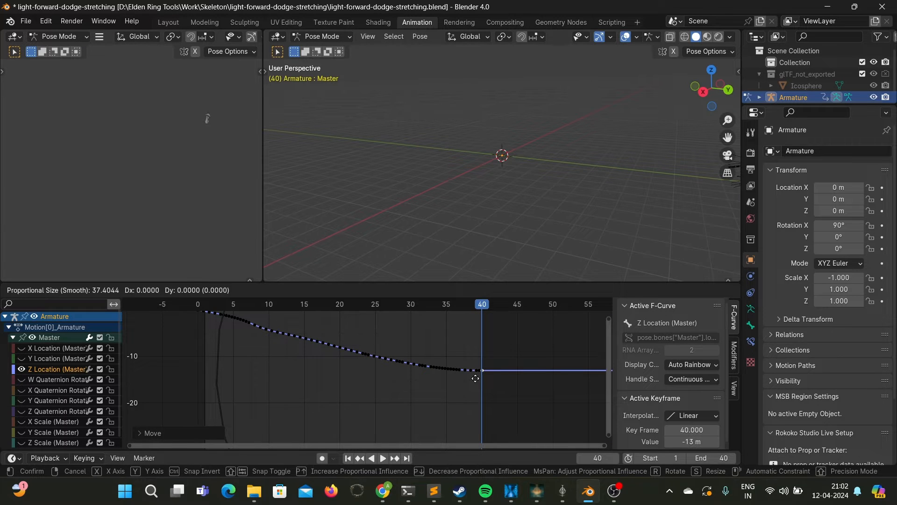
pyautogui.press('y')
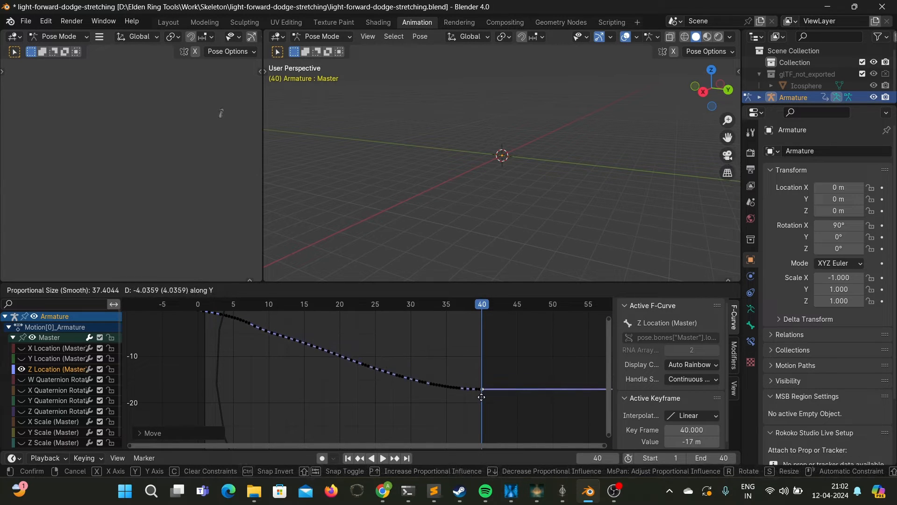
pyautogui.click(481, 396)
pyautogui.scroll(-1, 309, 381)
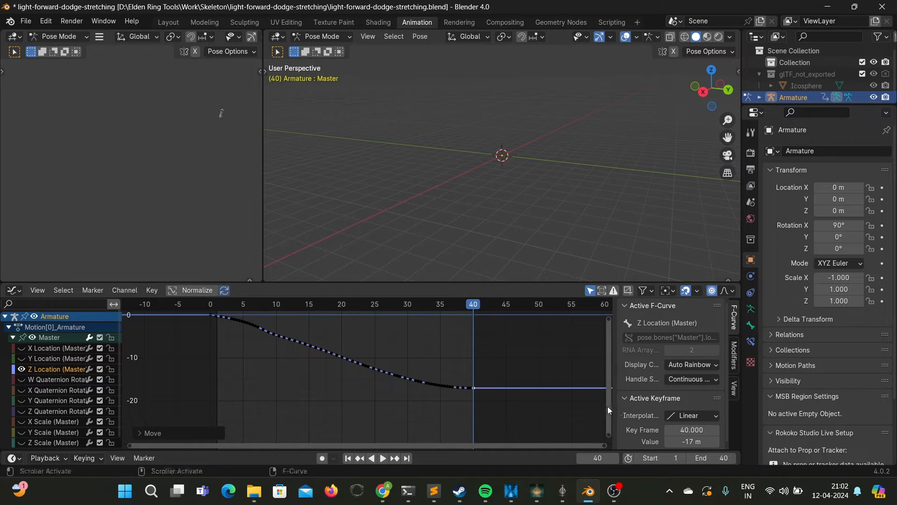
pyautogui.moveTo(607, 405)
pyautogui.mouseDown()
pyautogui.moveTo(607, 372)
pyautogui.moveTo(610, 391)
pyautogui.mouseUp()
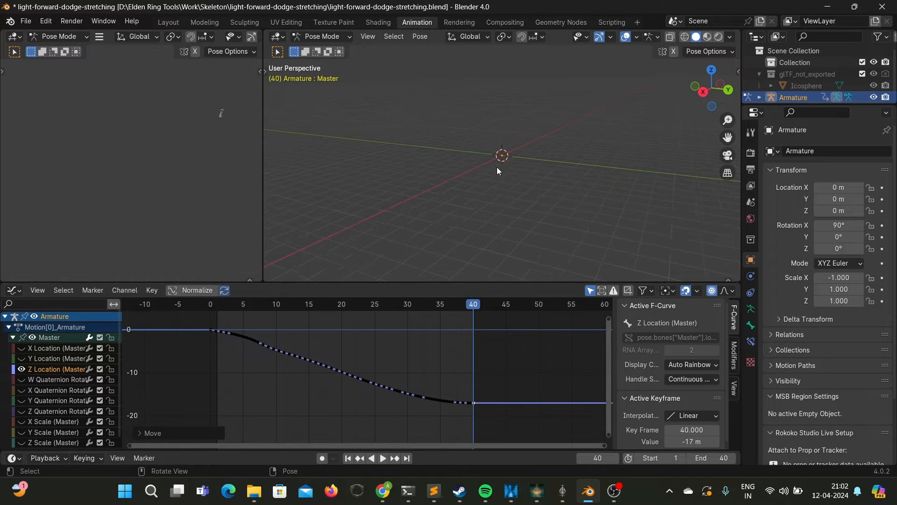
# - Play the stretched dodge from frame 1 to examine the armature's travel in the viewport, and return to frame 1
pyautogui.hotkey('ctrl', 'z')
pyautogui.hotkey('ctrl', 'shift', 'z')
pyautogui.moveTo(607, 186); pyautogui.dragTo(550, 189, button='middle')
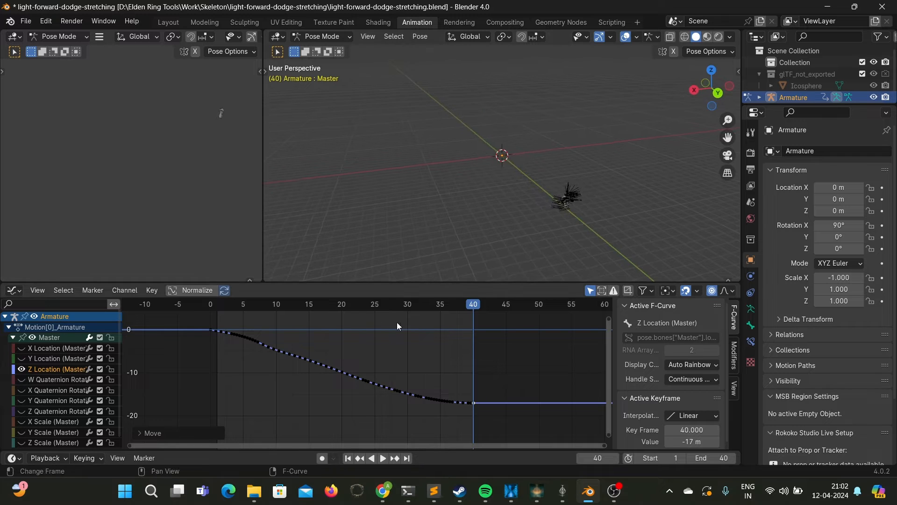
pyautogui.click(217, 304)
pyautogui.press('space')
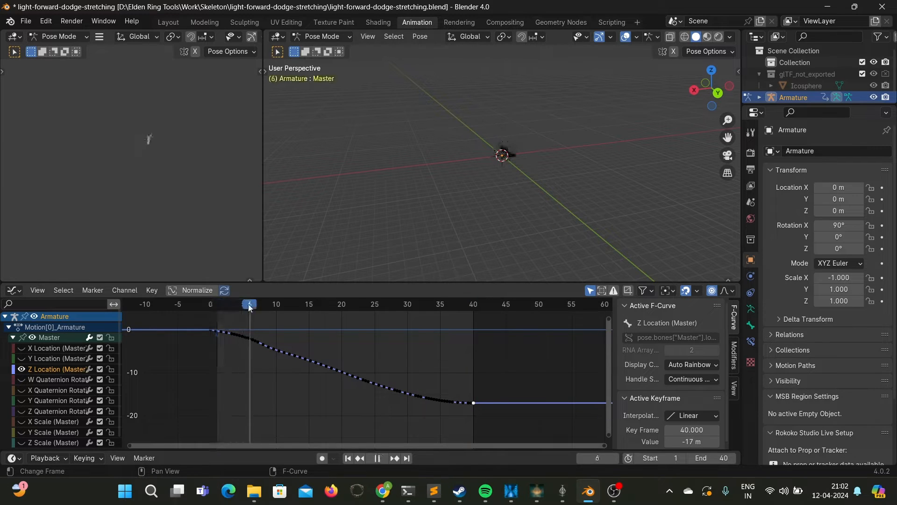
pyautogui.moveTo(249, 308); pyautogui.dragTo(220, 353)
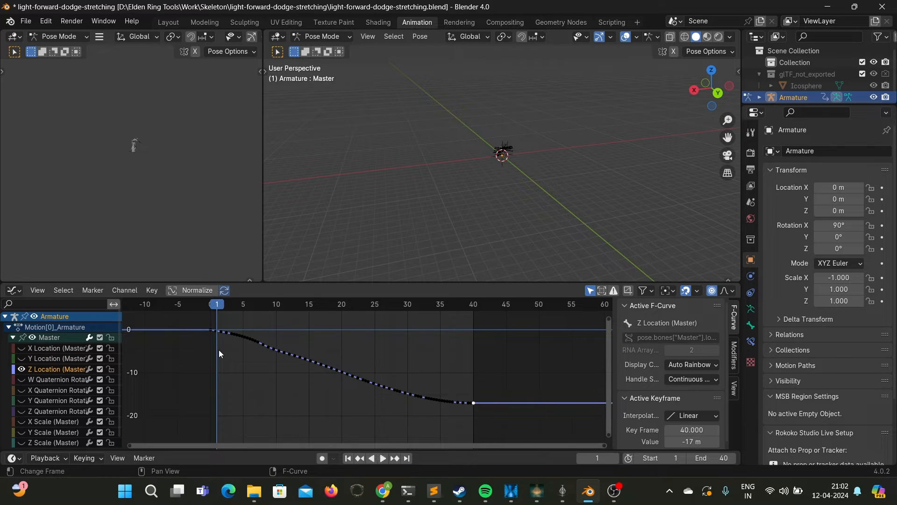
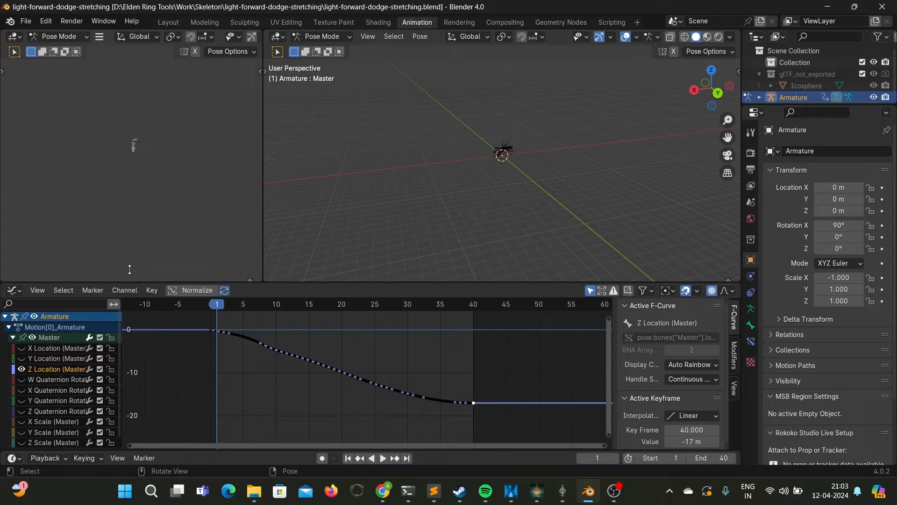
# - Start an FBX export limited to visible objects, and expand the Armature's hierarchy in an enlarged Outliner to check its meshes
pyautogui.click(27, 22)
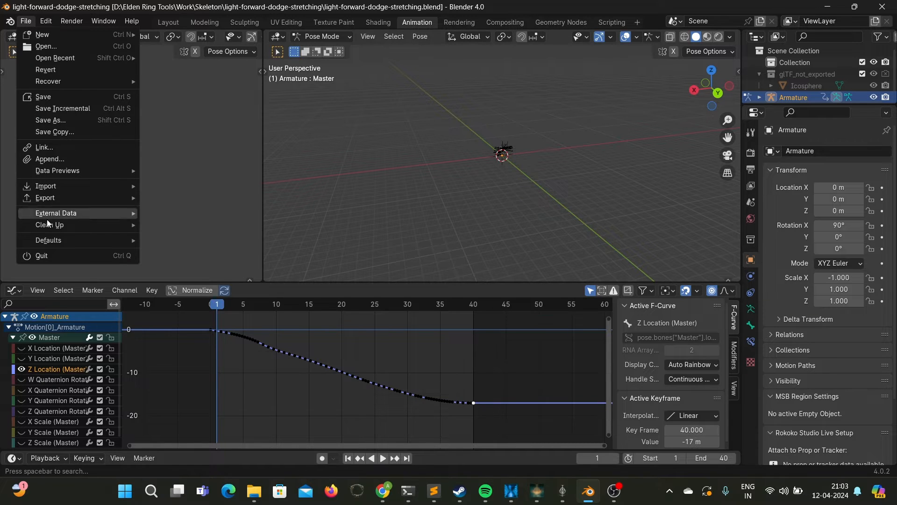
pyautogui.moveTo(59, 199)
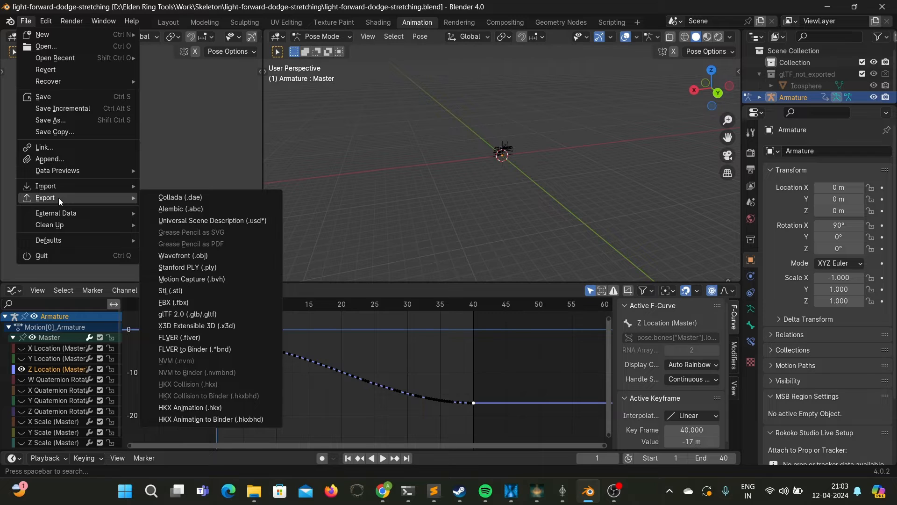
pyautogui.click(202, 304)
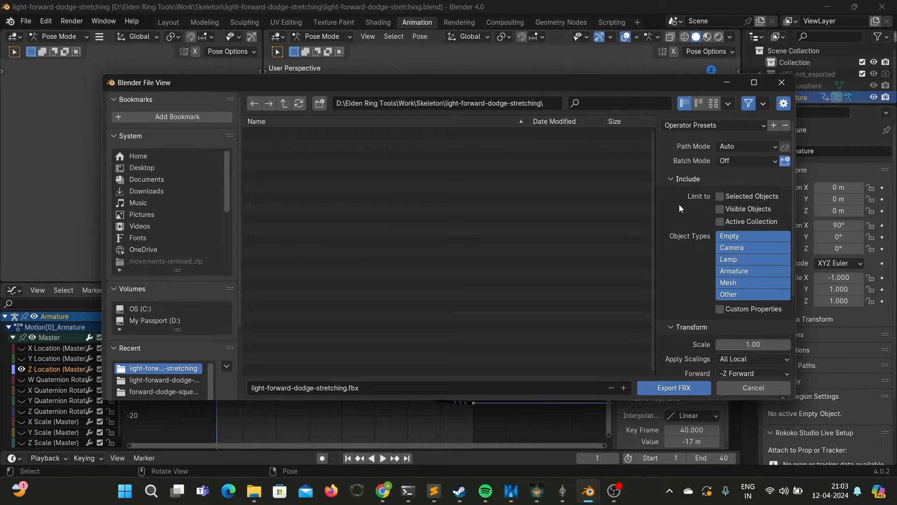
pyautogui.moveTo(652, 80); pyautogui.dragTo(565, 81)
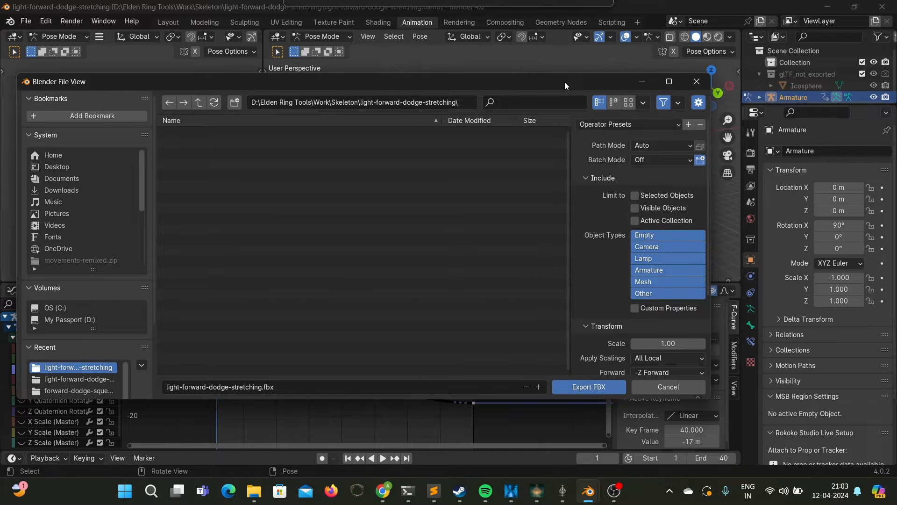
pyautogui.scroll(-1, 811, 90)
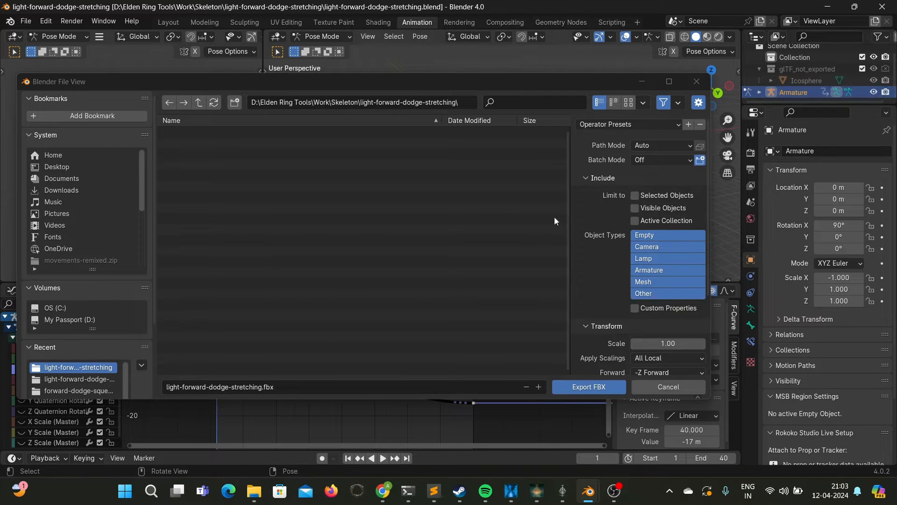
pyautogui.click(635, 208)
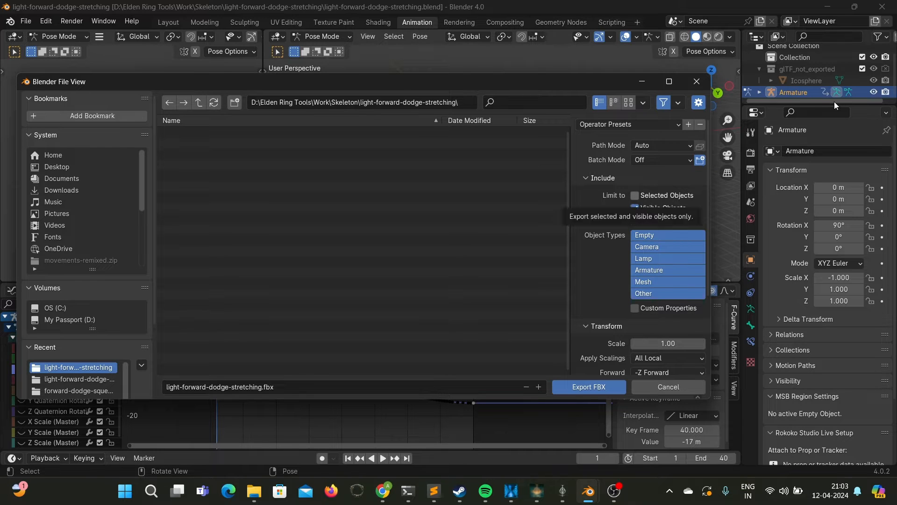
pyautogui.moveTo(834, 106); pyautogui.dragTo(830, 264)
pyautogui.click(759, 98)
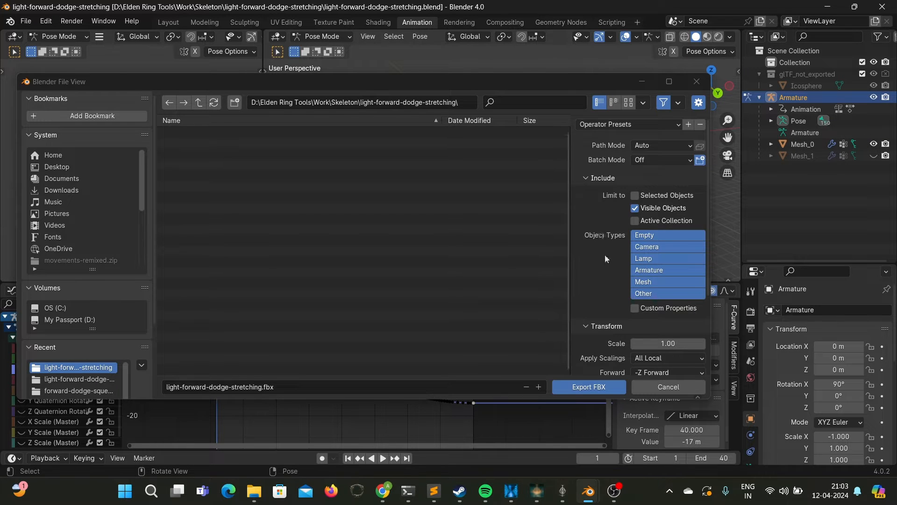
# - Disable Add Leaf Bones in the armature settings of the FBX export
pyautogui.scroll(-6, 610, 264)
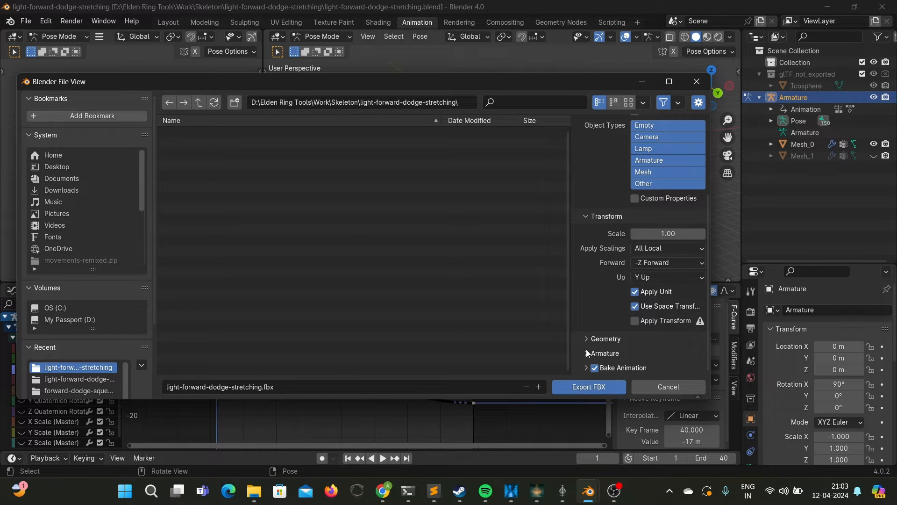
pyautogui.click(592, 353)
pyautogui.scroll(-4, 626, 316)
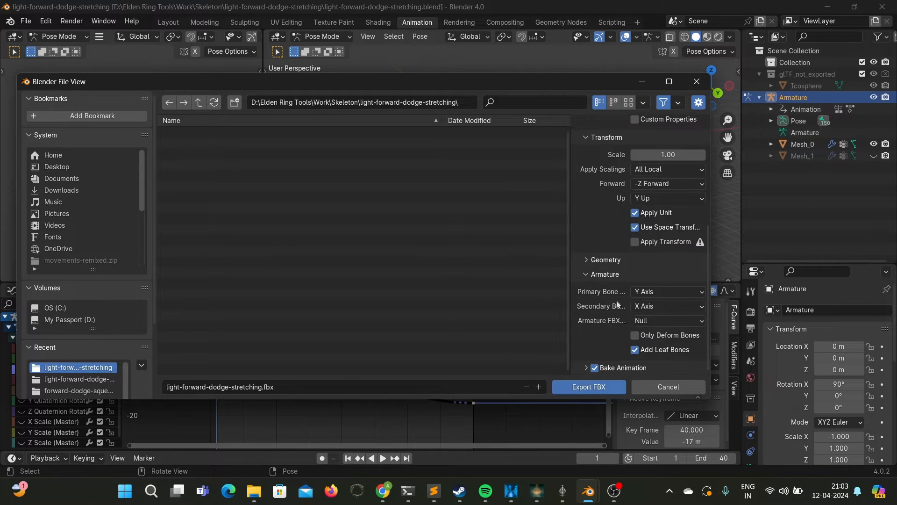
pyautogui.click(635, 350)
pyautogui.scroll(1, 658, 308)
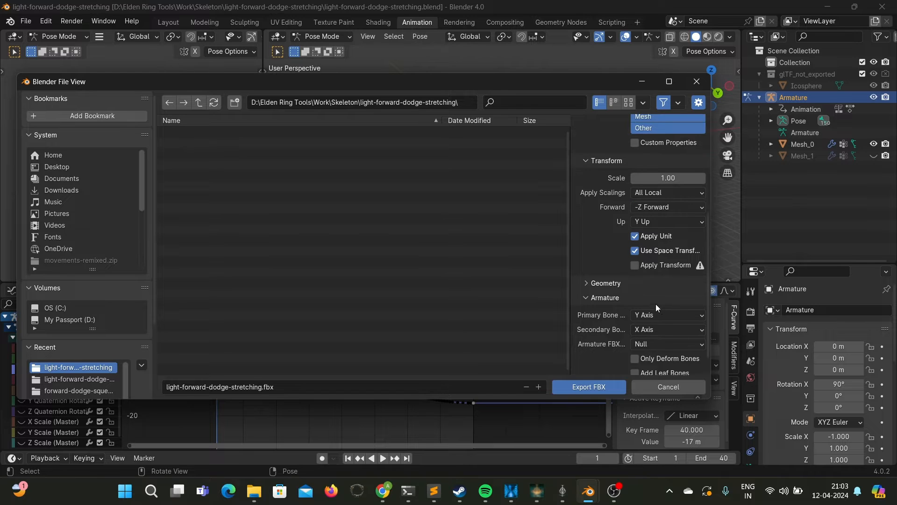
pyautogui.scroll(2, 655, 220)
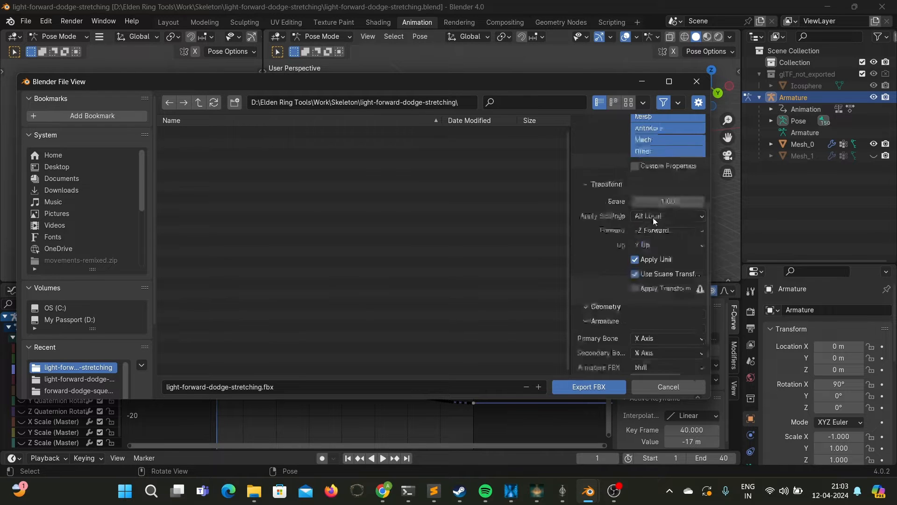
pyautogui.scroll(2, 653, 221)
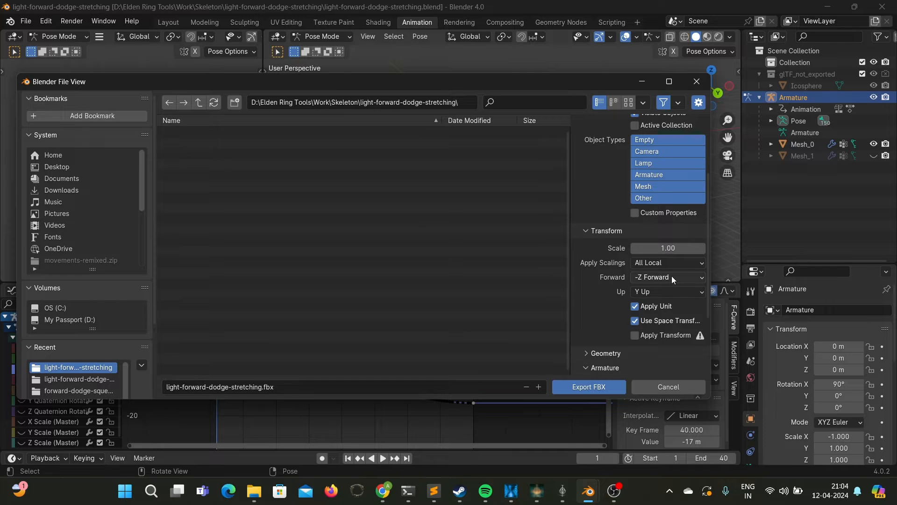
# - Set the FBX export axes to Y Forward and Z Up and export light-forward-dodge-stretching.fbx
pyautogui.click(671, 278)
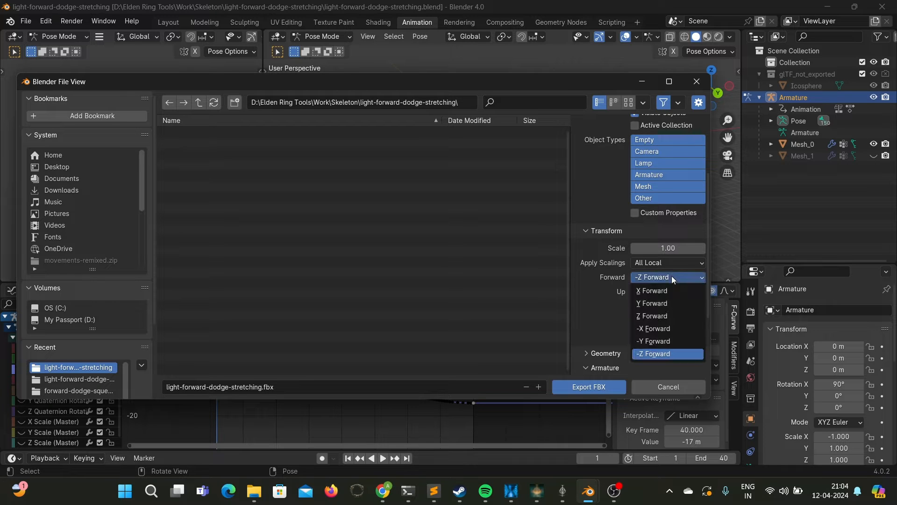
pyautogui.click(654, 304)
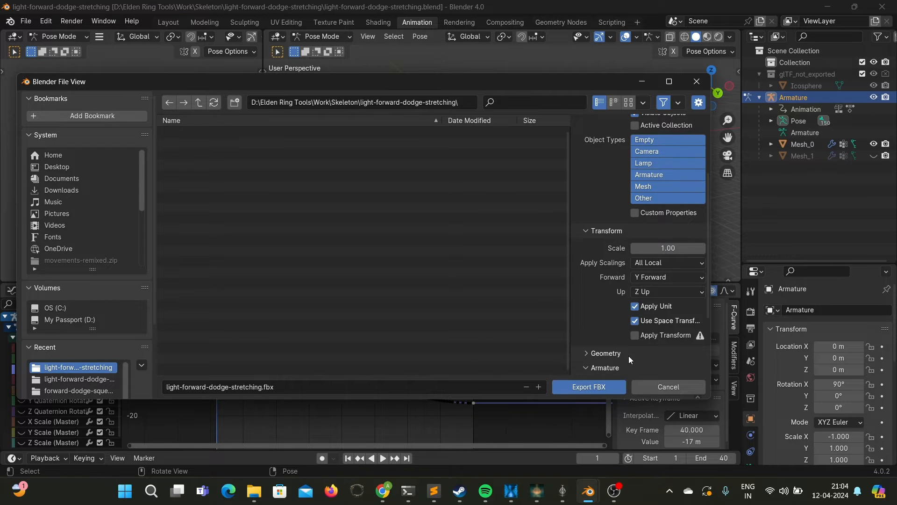
pyautogui.click(601, 389)
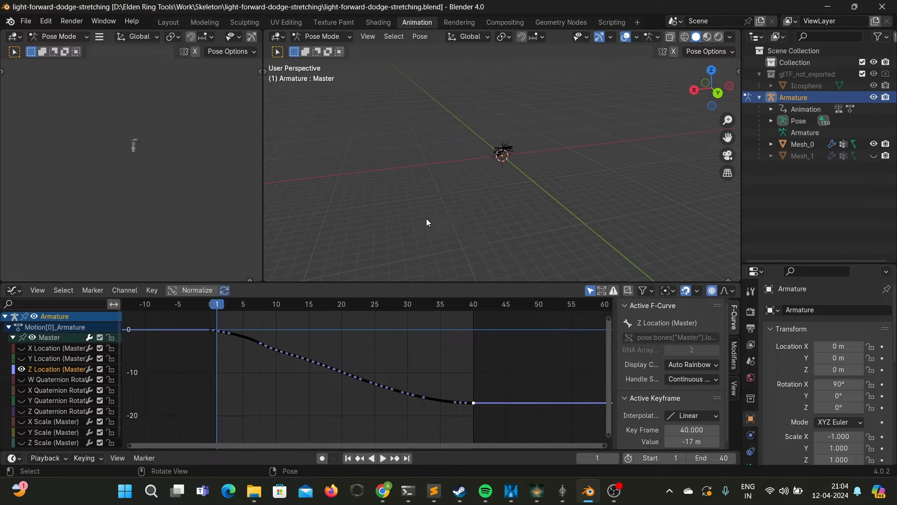
# - Switch to File Explorer and check the properties of the exported light-forward-dodge-stretching FBX file
pyautogui.hotkey('alt', 'Tab')
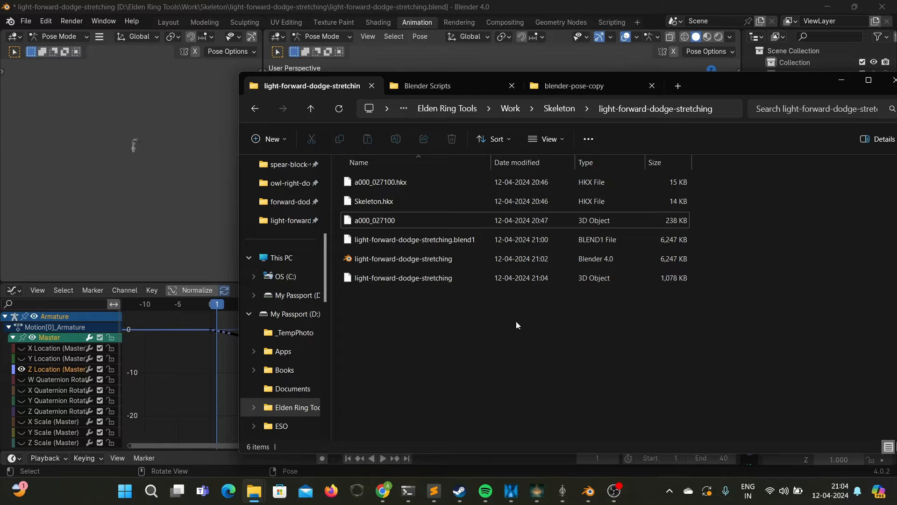
pyautogui.click(501, 281)
pyautogui.rightClick(501, 281)
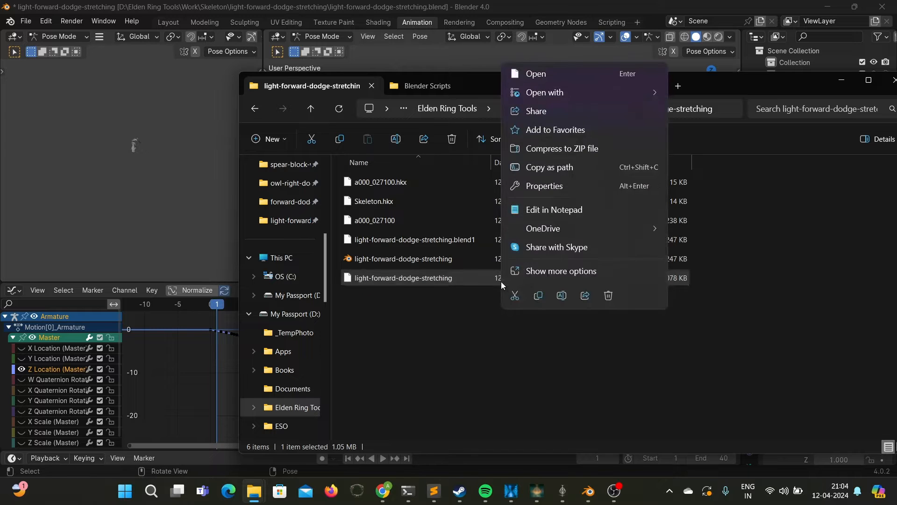
pyautogui.click(559, 186)
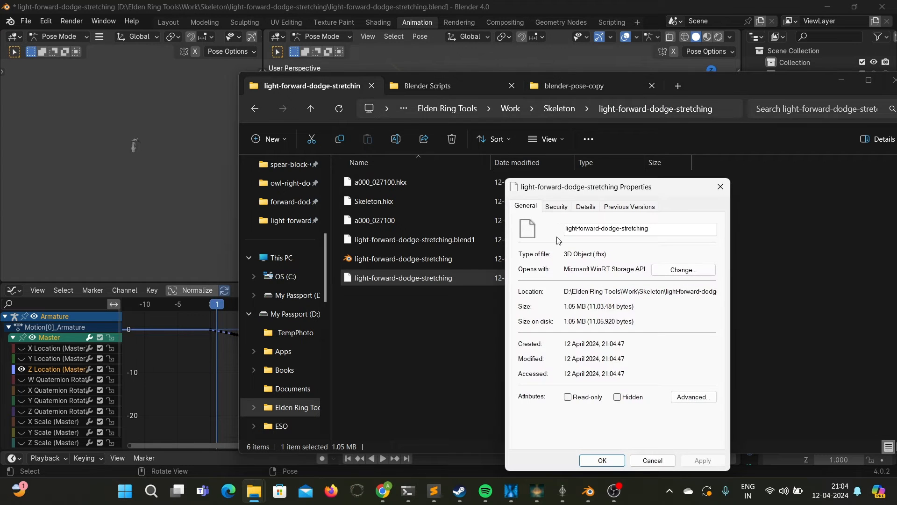
pyautogui.click(720, 186)
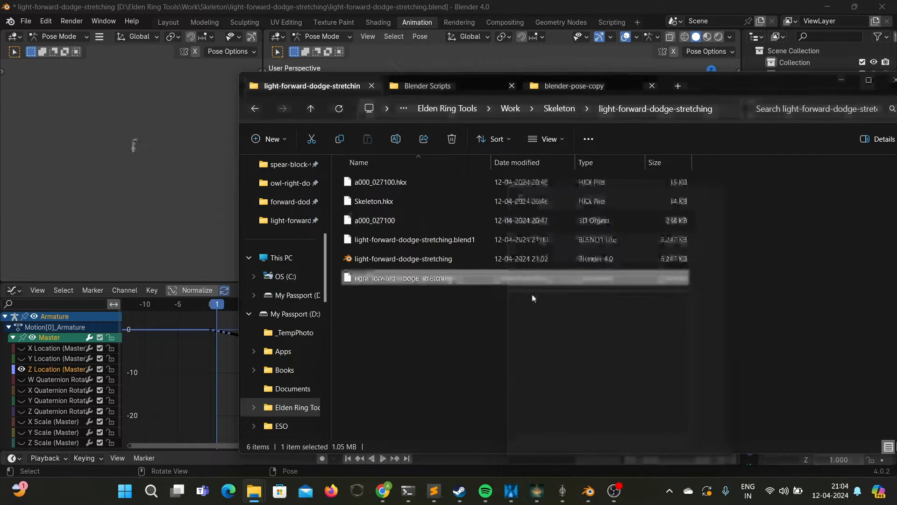
pyautogui.click(461, 322)
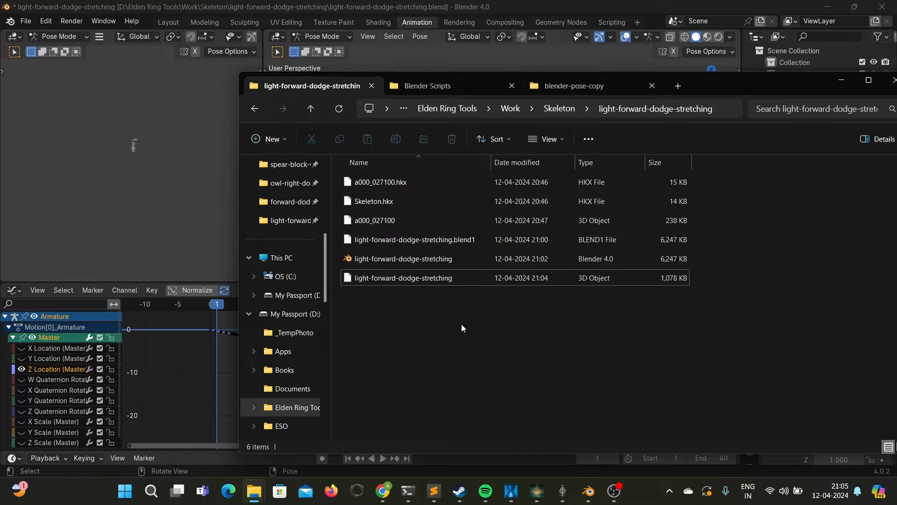
# - Switch to Command Prompt, recall the last FBXImporter command and cut it back to the Skeleton folder in its output path
pyautogui.hotkey('alt', 'Tab')
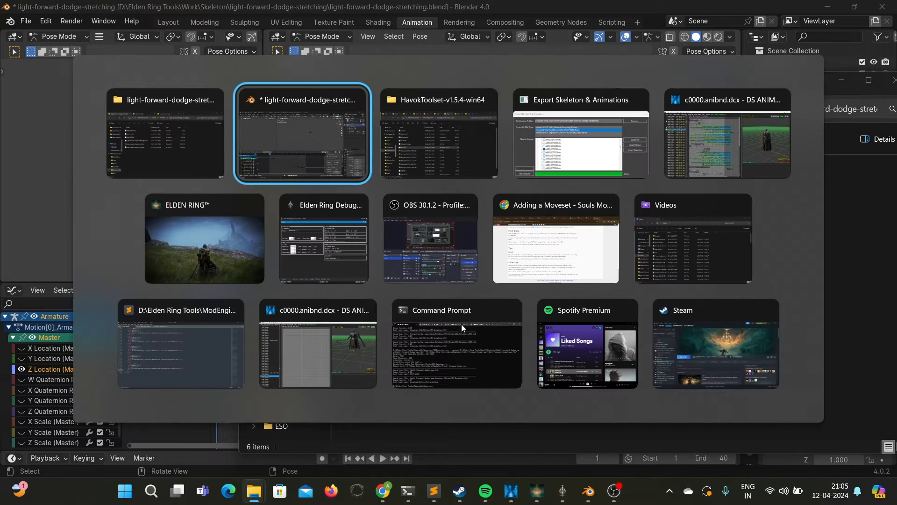
pyautogui.hotkey('alt', 'Tab')
pyautogui.hotkey('alt', 'Tab')
pyautogui.hotkey('alt', 'Tab')
pyautogui.hotkey('alt', 'Tab')
pyautogui.hotkey('alt', 'Tab')
pyautogui.hotkey('alt', 'Tab')
pyautogui.hotkey('alt', 'Tab')
pyautogui.hotkey('alt', 'Tab')
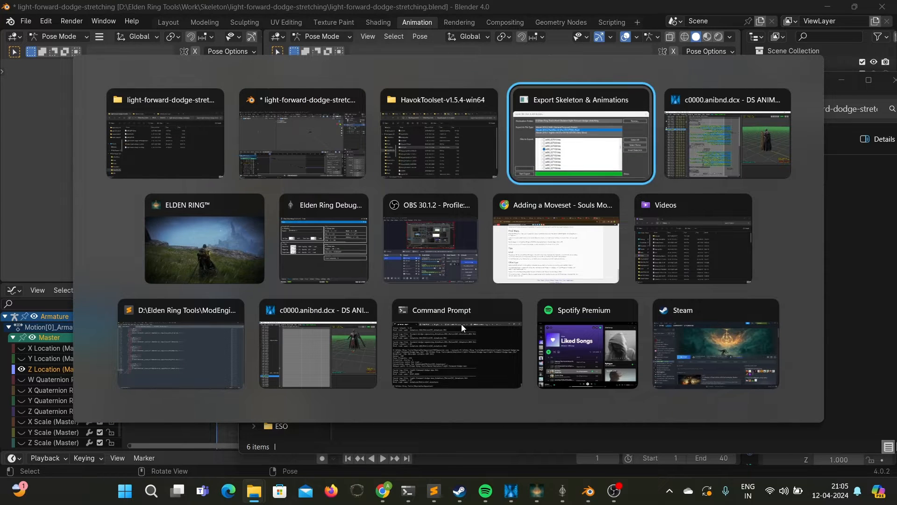
pyautogui.hotkey('alt', 'Tab')
pyautogui.hotkey('alt', 'Tab')
pyautogui.hotkey('alt', 'Tab')
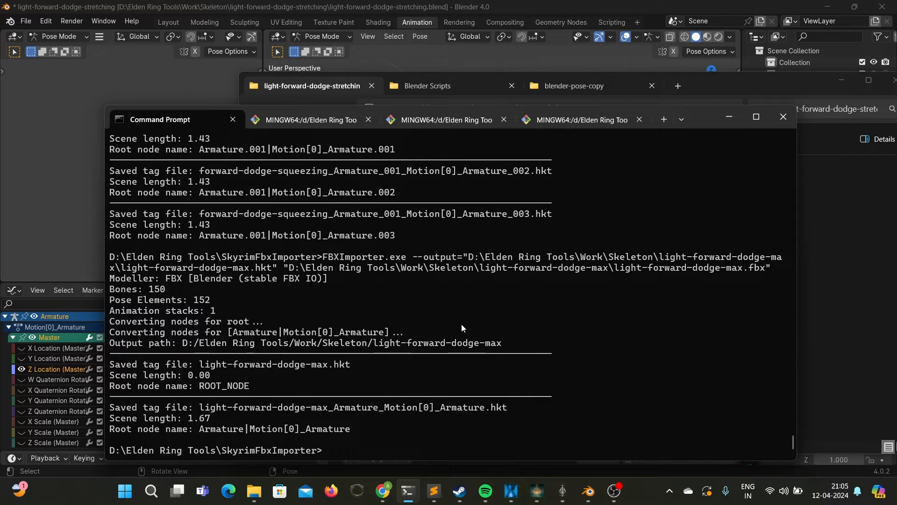
pyautogui.press('Up')
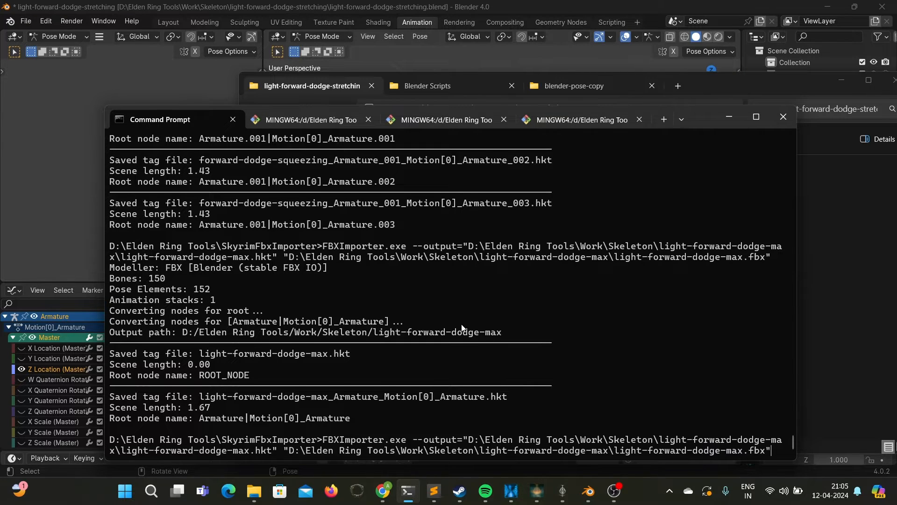
pyautogui.press('BackSpace')
pyautogui.press('BackSpace')
pyautogui.press('BackSpace')
pyautogui.press('BackSpace')
pyautogui.press('BackSpace')
pyautogui.press('BackSpace')
pyautogui.press('BackSpace')
pyautogui.press('BackSpace')
pyautogui.press('BackSpace')
pyautogui.press('BackSpace')
pyautogui.press('BackSpace')
pyautogui.press('BackSpace')
pyautogui.press('BackSpace')
pyautogui.press('BackSpace')
pyautogui.press('BackSpace')
pyautogui.press('BackSpace')
pyautogui.press('BackSpace')
pyautogui.press('BackSpace')
pyautogui.press('BackSpace')
pyautogui.press('BackSpace')
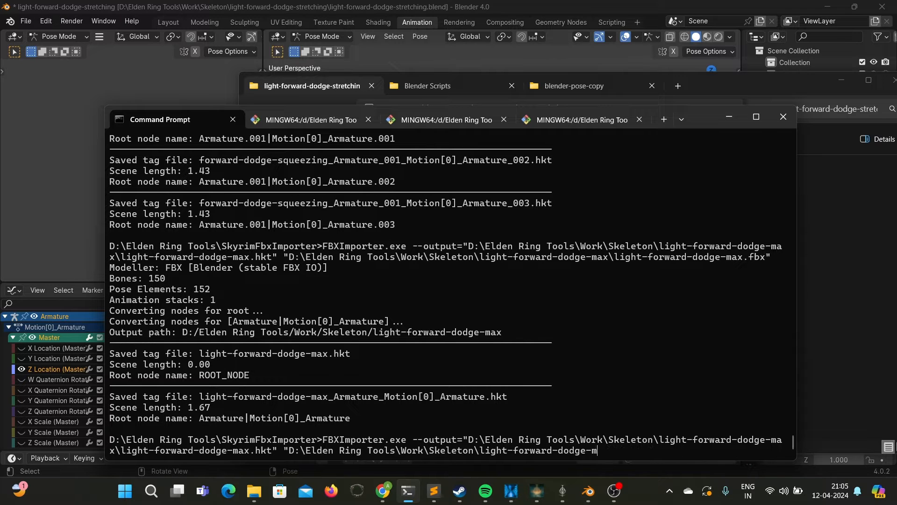
pyautogui.press('BackSpace')
pyautogui.press('BackSpace')
pyautogui.press('BackSpace')
pyautogui.press('BackSpace')
pyautogui.press('BackSpace')
pyautogui.press('BackSpace')
pyautogui.press('BackSpace')
pyautogui.press('BackSpace')
pyautogui.press('BackSpace')
pyautogui.press('BackSpace')
pyautogui.press('BackSpace')
pyautogui.press('BackSpace')
pyautogui.press('BackSpace')
pyautogui.press('BackSpace')
pyautogui.press('BackSpace')
pyautogui.press('BackSpace')
pyautogui.press('BackSpace')
pyautogui.press('BackSpace')
pyautogui.press('BackSpace')
pyautogui.press('BackSpace')
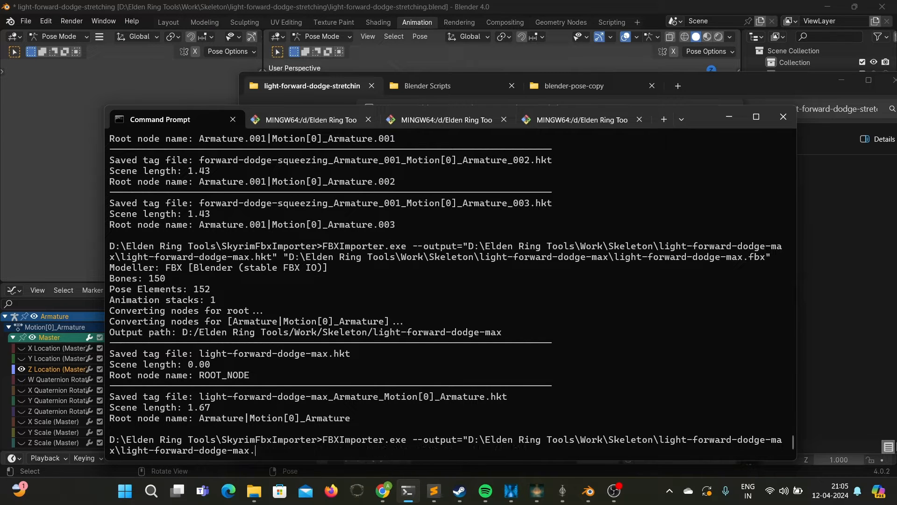
pyautogui.press('BackSpace')
pyautogui.press('BackSpace')
pyautogui.press('BackSpace')
pyautogui.press('BackSpace')
pyautogui.press('BackSpace')
pyautogui.press('BackSpace')
pyautogui.press('BackSpace')
pyautogui.press('BackSpace')
pyautogui.press('BackSpace')
pyautogui.press('BackSpace')
pyautogui.press('BackSpace')
pyautogui.press('BackSpace')
pyautogui.press('BackSpace')
pyautogui.press('BackSpace')
pyautogui.press('BackSpace')
pyautogui.press('BackSpace')
pyautogui.press('BackSpace')
pyautogui.press('BackSpace')
pyautogui.press('BackSpace')
pyautogui.press('BackSpace')
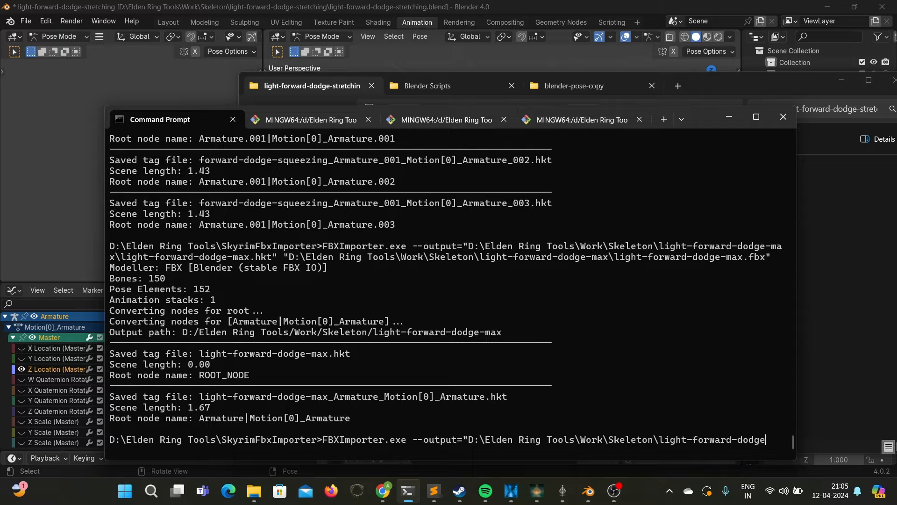
pyautogui.press('BackSpace')
pyautogui.press('BackSpace')
pyautogui.press('BackSpace')
pyautogui.press('BackSpace')
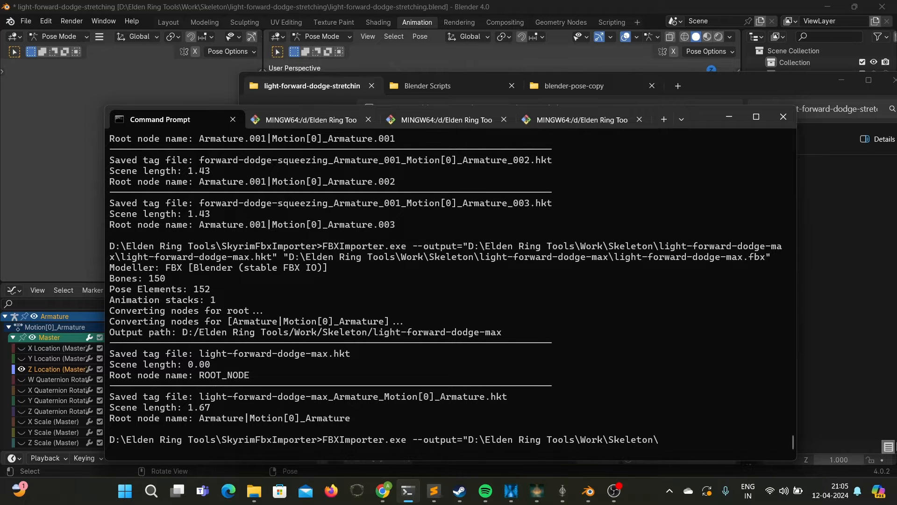
# - Complete the command's output path as light-forward-dodge-stretching.hkt directly in the Skeleton folder
pyautogui.write('ligh')
pyautogui.press('Tab')
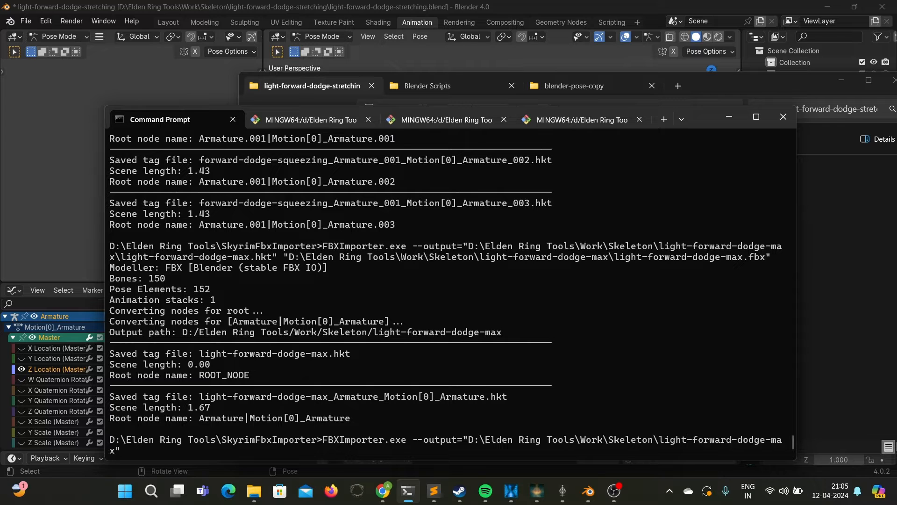
pyautogui.press('BackSpace')
pyautogui.press('BackSpace')
pyautogui.press('BackSpace')
pyautogui.press('BackSpace')
pyautogui.press('BackSpace')
pyautogui.write('-str')
pyautogui.press('Tab')
pyautogui.write('.ht')
pyautogui.press('Left')
pyautogui.write('kt" "D:\\')
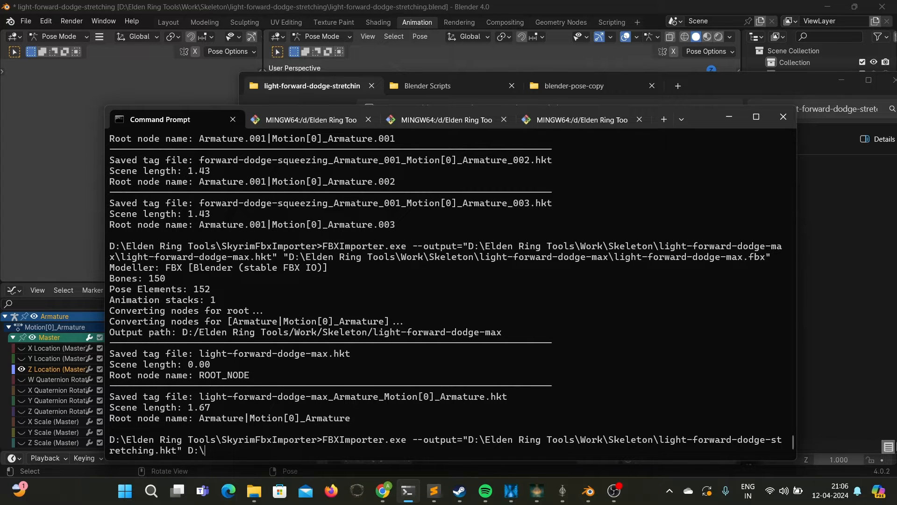
# - Add light-forward-dodge-stretching.fbx from the light-forward-dodge-stretching folder under D:\Elden Ring Tools\Work\Skeleton as the input file and run the FBXImporter conversion
pyautogui.write('Elde')
pyautogui.press('Tab')
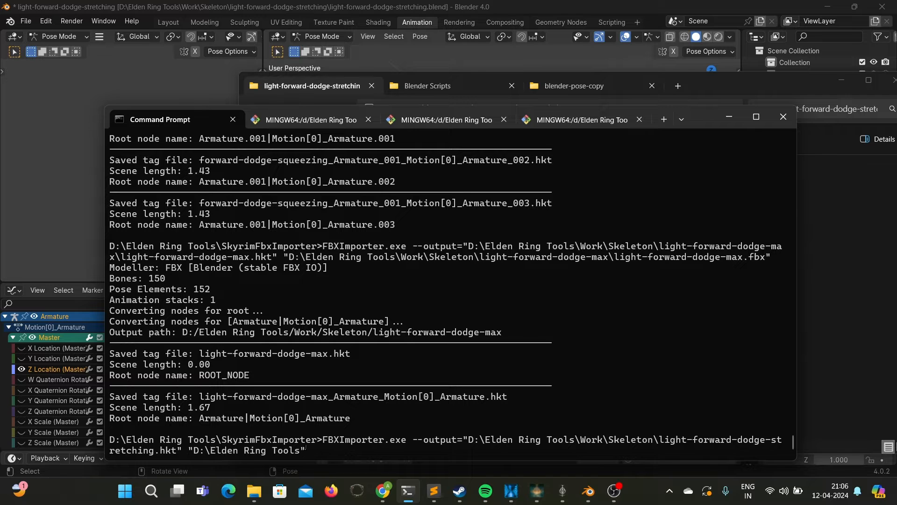
pyautogui.write('\\W')
pyautogui.press('Tab')
pyautogui.write('\\Ske')
pyautogui.press('Tab')
pyautogui.write('\\')
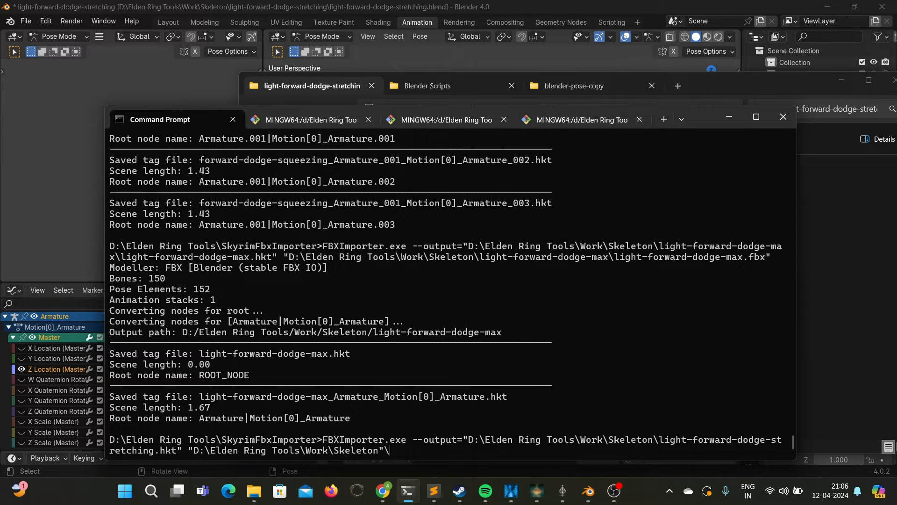
pyautogui.write('ligh')
pyautogui.press('Tab')
pyautogui.press('Tab')
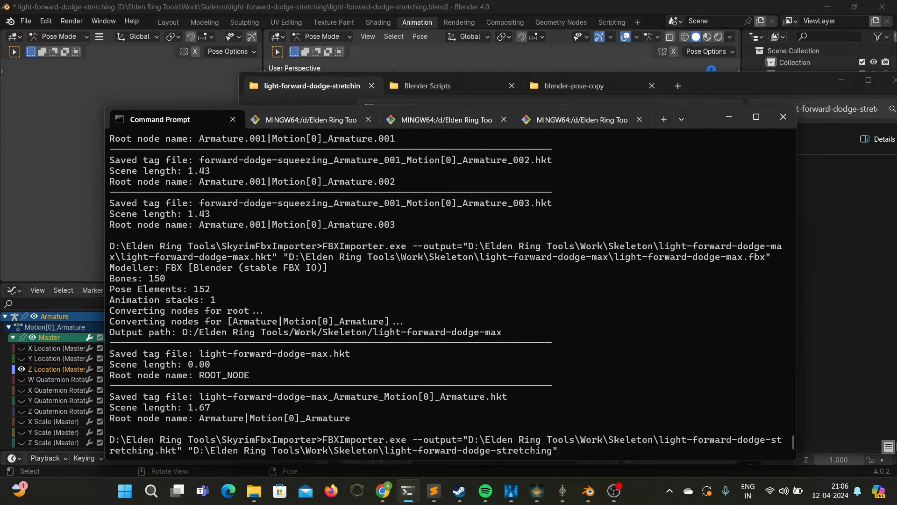
pyautogui.write('\\ligh')
pyautogui.press('Tab')
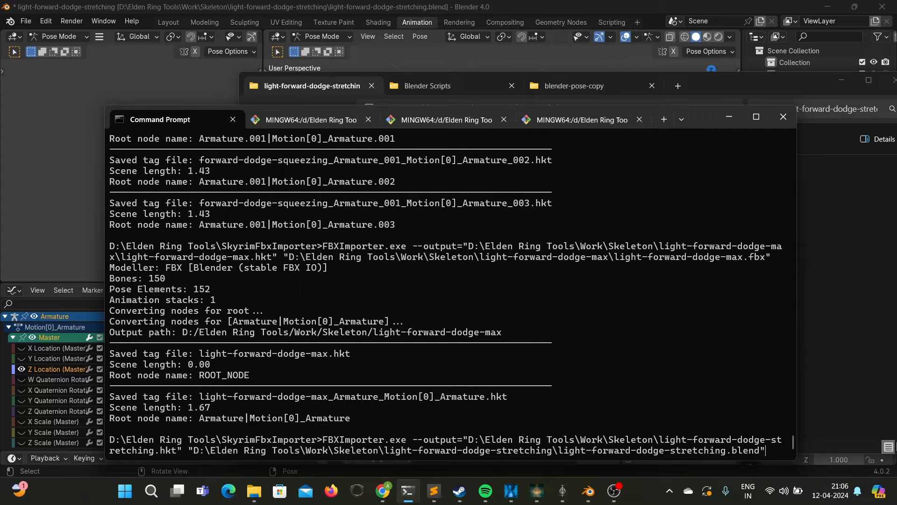
pyautogui.press('Tab')
pyautogui.press('Return')
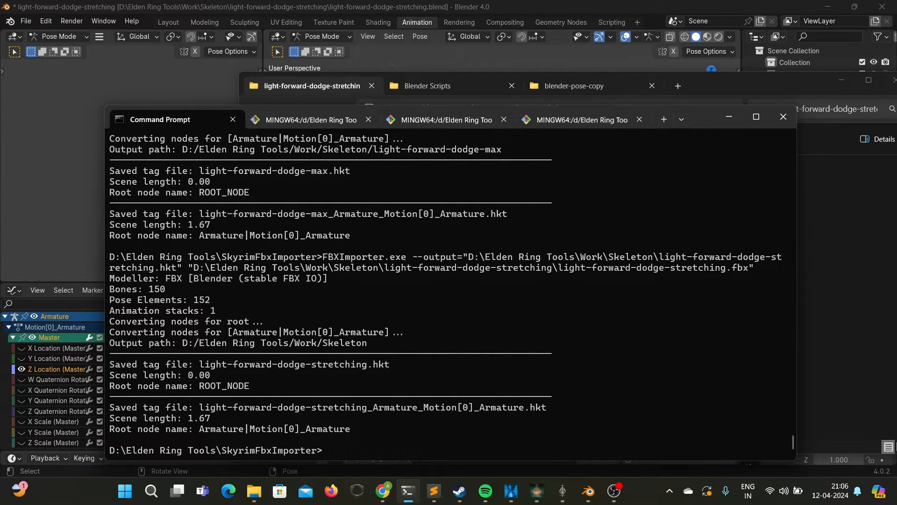
# - Recall the last FBXImporter command and compare its output path with the contents of the light-forward-dodge-stretching folder
pyautogui.hotkey('alt', 'Tab')
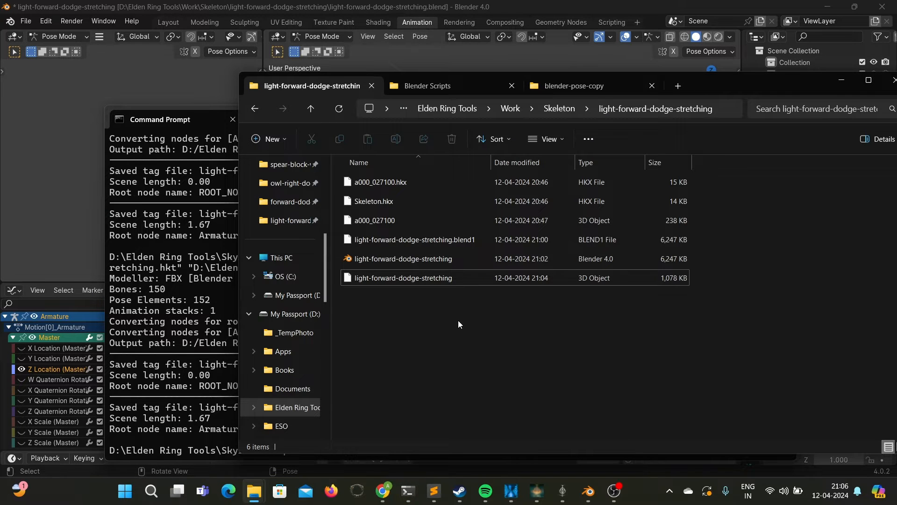
pyautogui.click(197, 371)
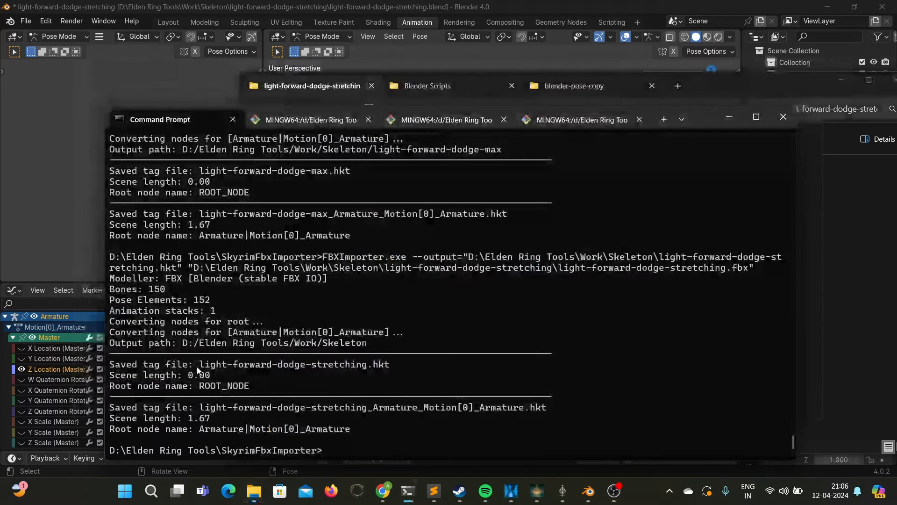
pyautogui.press('Up')
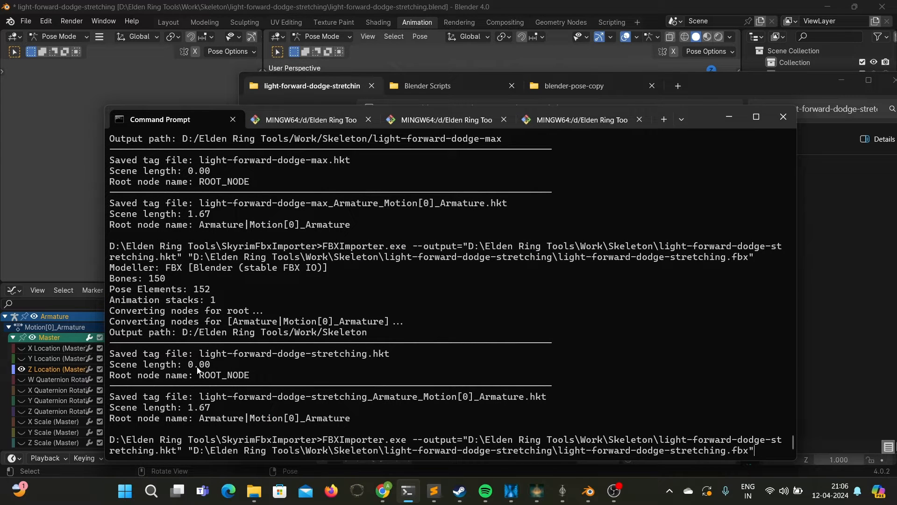
pyautogui.hotkey('alt', 'Tab')
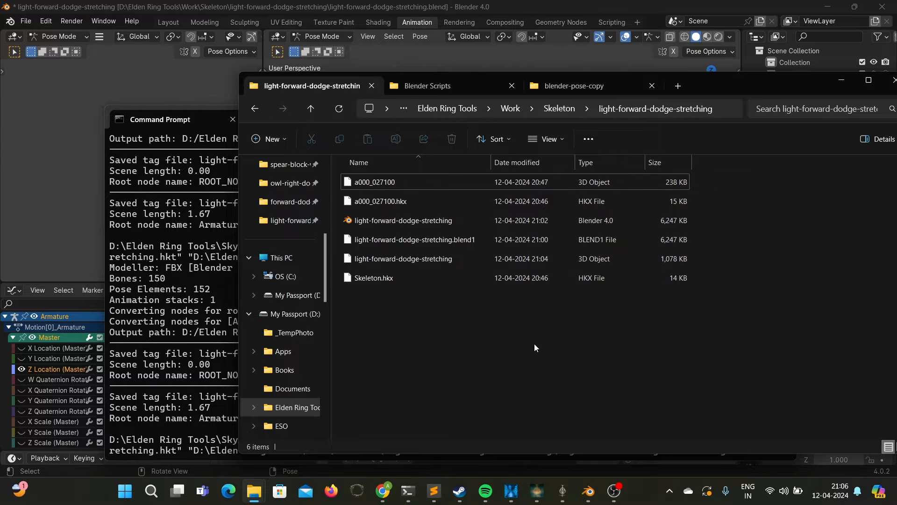
pyautogui.hotkey('alt', 'Tab')
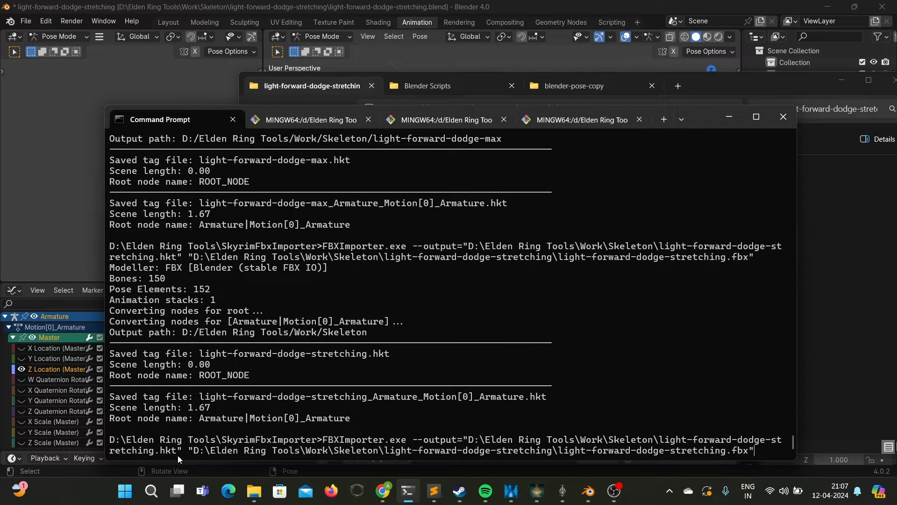
pyautogui.hotkey('alt', 'Tab')
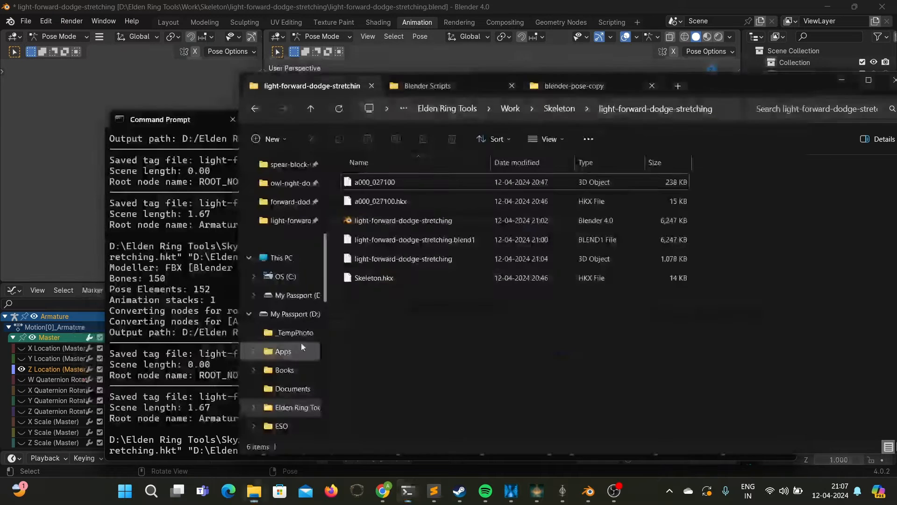
# - Permanently delete the two misplaced light-forward-dodge-stretching HKT files from the Skeleton folder
pyautogui.click(311, 109)
pyautogui.scroll(-2, 441, 229)
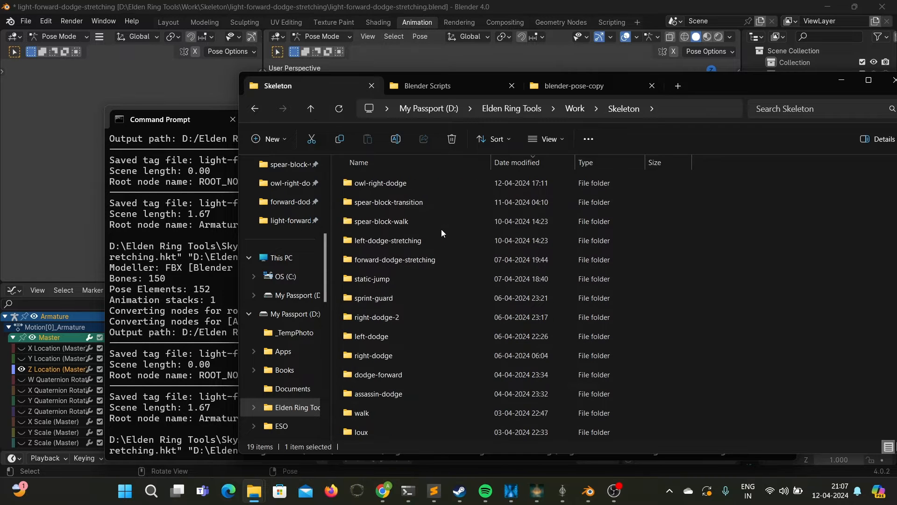
pyautogui.scroll(2, 441, 229)
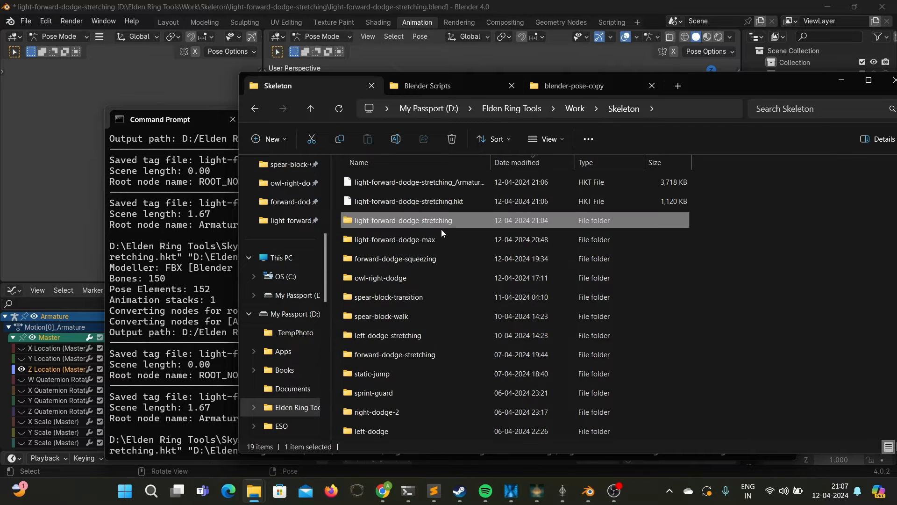
pyautogui.click(403, 181)
pyautogui.keyDown('ctrl'); pyautogui.click(408, 200); pyautogui.keyUp('ctrl')
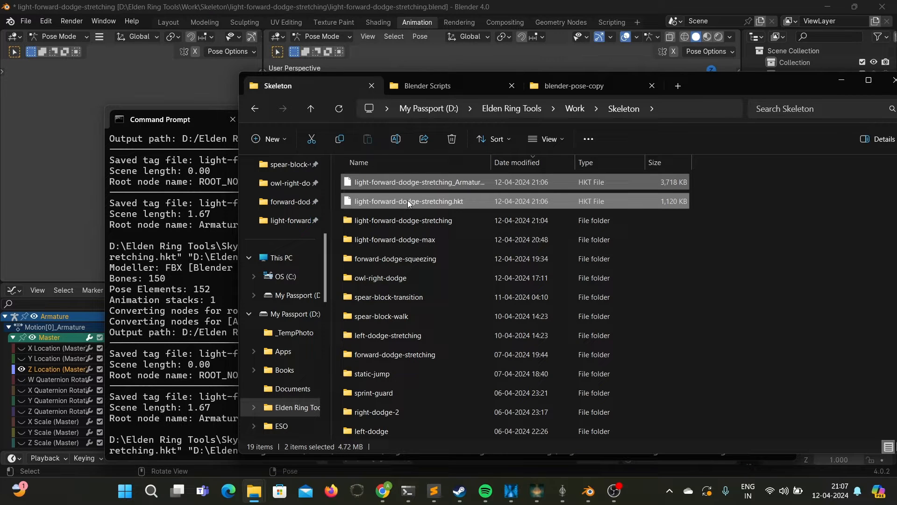
pyautogui.hotkey('shift', 'Delete')
pyautogui.press('Return')
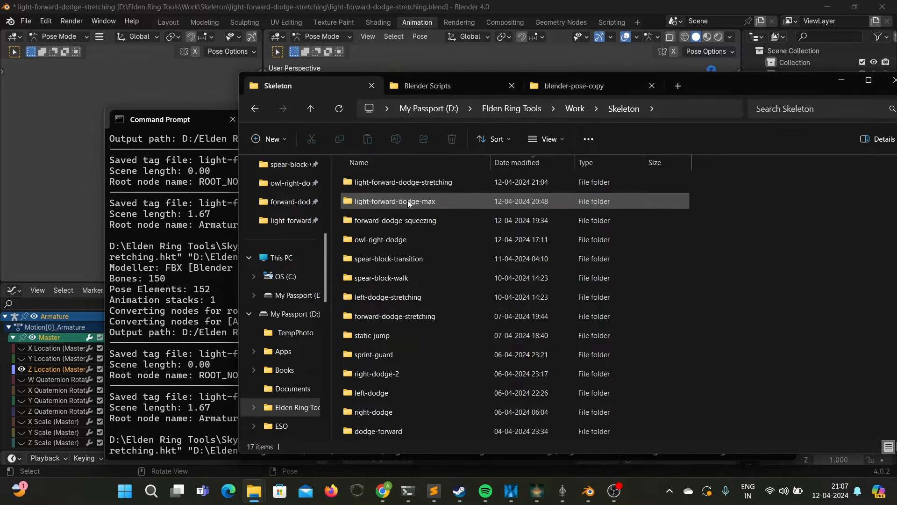
# - Insert the subfolder light-forward-dodge=stretching before the HKT file name in the FBXImporter command's output path and run the conversion
pyautogui.hotkey('alt', 'Tab')
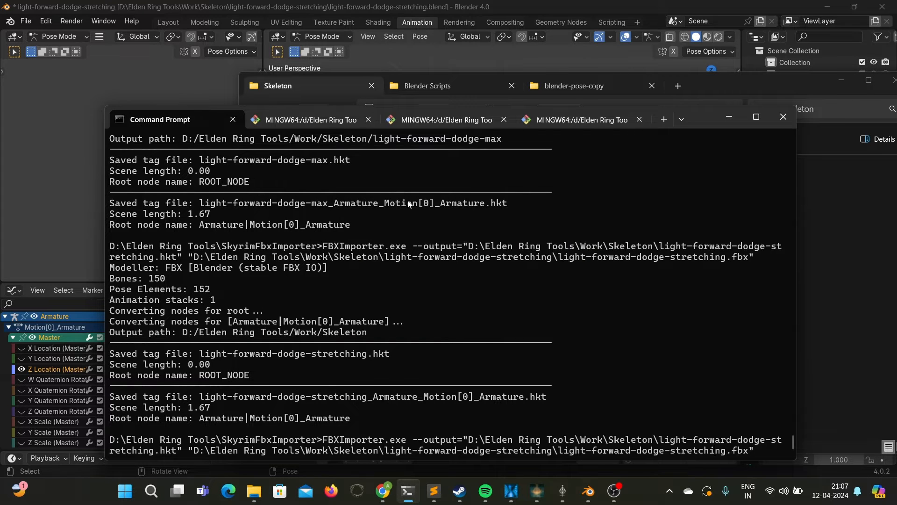
pyautogui.press('Left')
pyautogui.press('Left')
pyautogui.press('Left')
pyautogui.press('Left')
pyautogui.press('Left')
pyautogui.press('Left')
pyautogui.press('Left')
pyautogui.press('Left')
pyautogui.press('Left')
pyautogui.press('Left')
pyautogui.press('Left')
pyautogui.press('Left')
pyautogui.press('Left')
pyautogui.press('Left')
pyautogui.press('Left')
pyautogui.press('Left')
pyautogui.write('light-forwa')
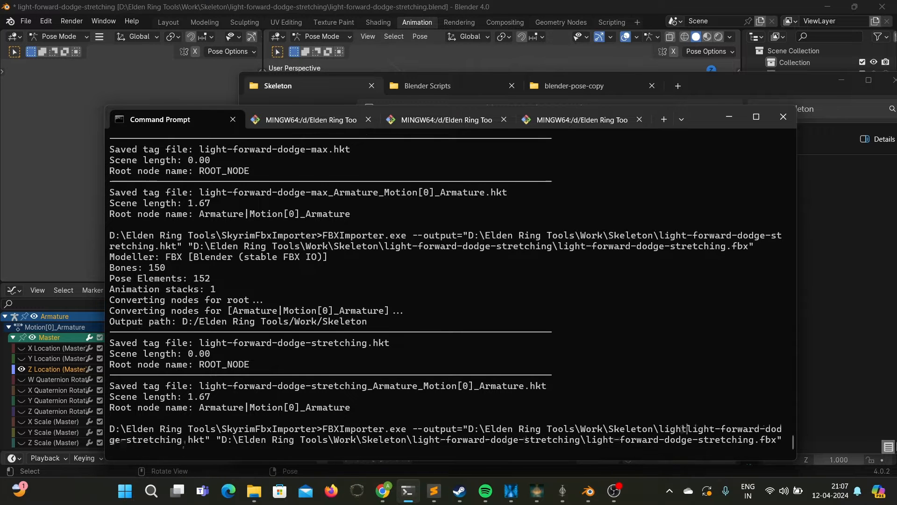
pyautogui.write('rd-dodge')
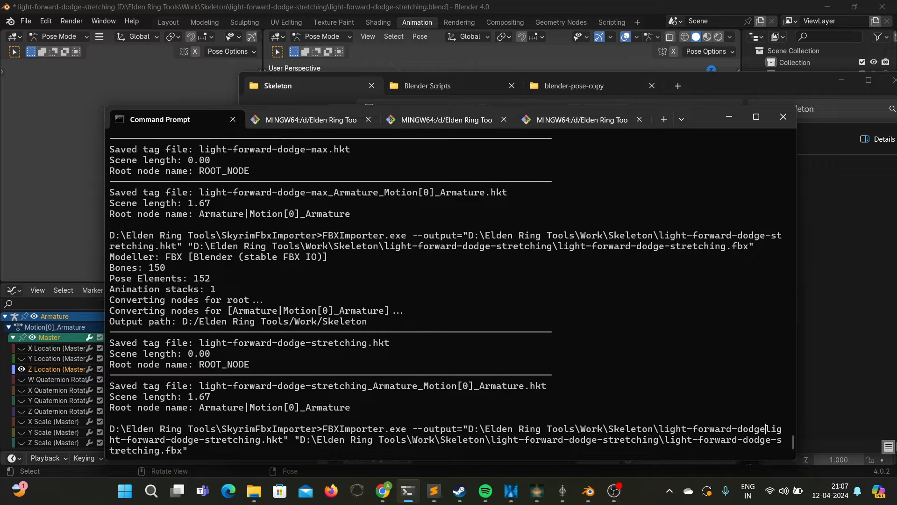
pyautogui.write('=str')
pyautogui.write('etching')
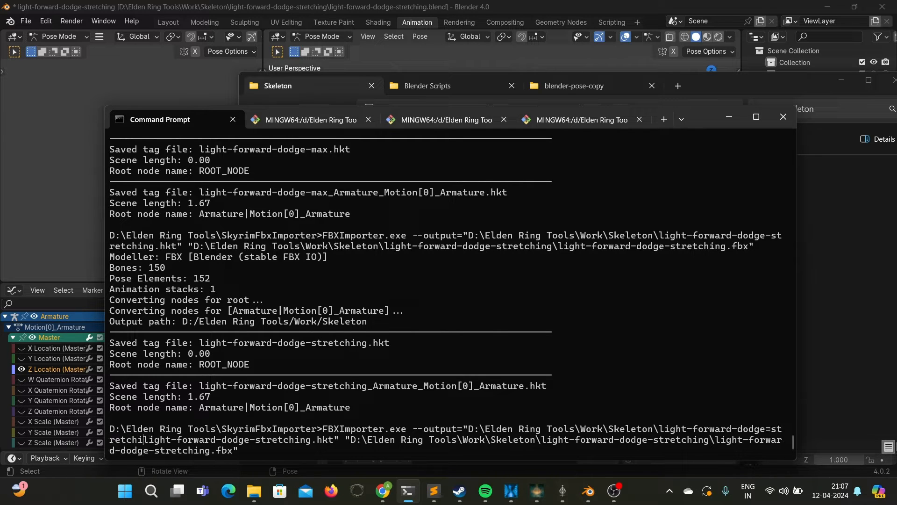
pyautogui.write('\\')
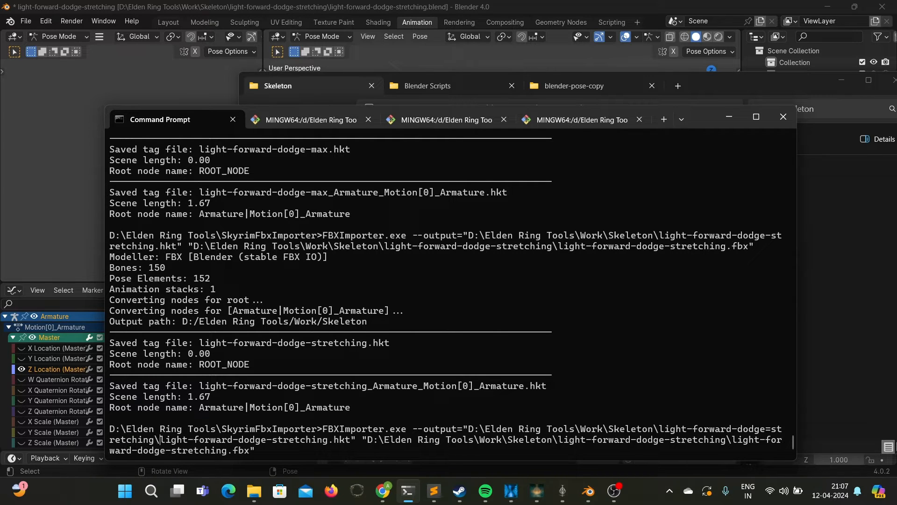
pyautogui.press('Return')
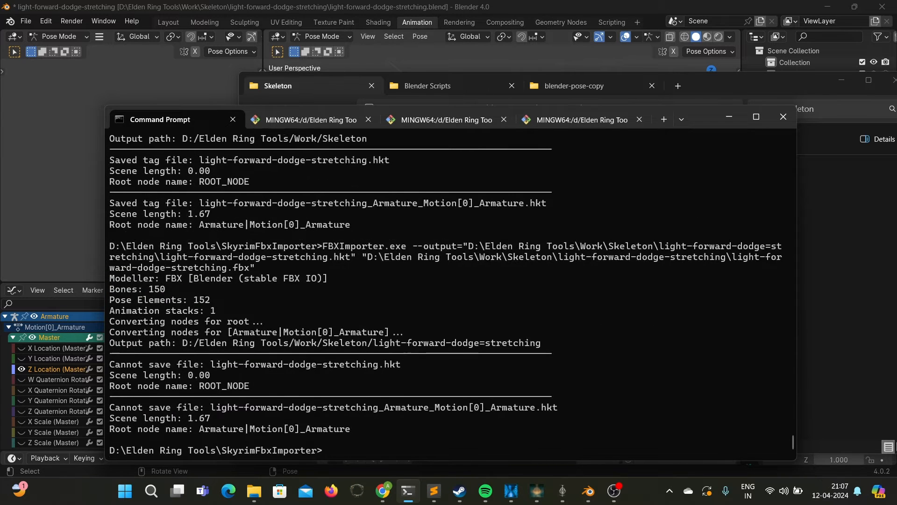
# - Check the light-forward-dodge-stretching folder for the converted HKT files and return to the Skeleton folder
pyautogui.hotkey('alt', 'Tab')
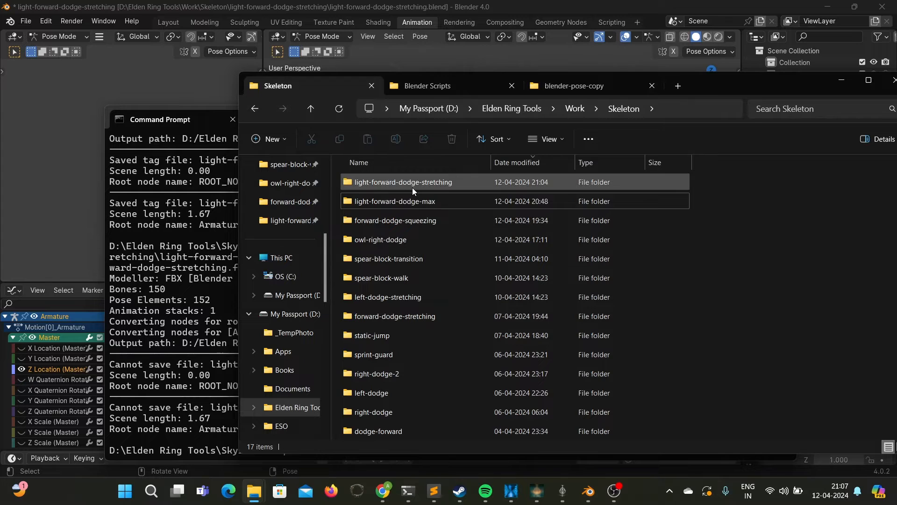
pyautogui.doubleClick(412, 186)
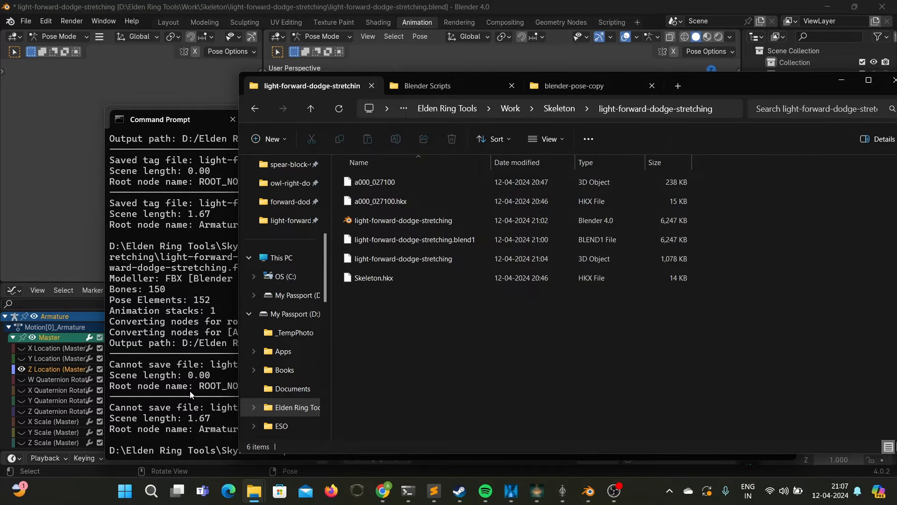
pyautogui.click(202, 395)
pyautogui.hotkey('alt', 'Tab')
pyautogui.click(310, 109)
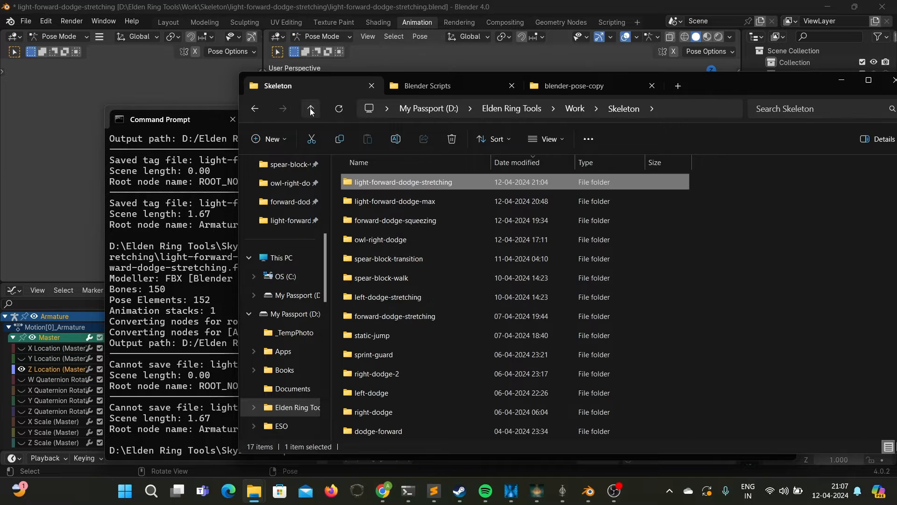
# - Recall the FBXImporter command, correct the output subfolder's name to light-forward-dodge-stretching and run the conversion again
pyautogui.click(205, 384)
pyautogui.press('Up')
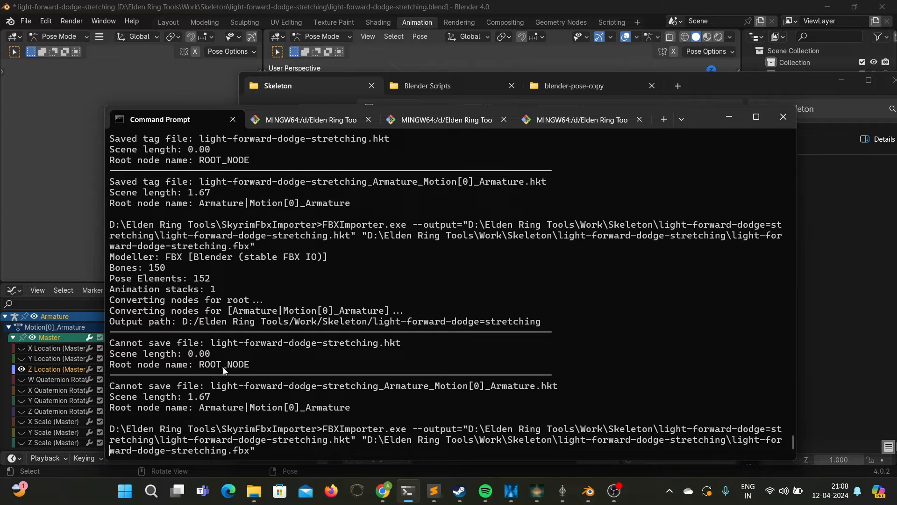
pyautogui.press('Left')
pyautogui.press('Left')
pyautogui.press('Left')
pyautogui.press('Left')
pyautogui.press('Left')
pyautogui.press('Left')
pyautogui.press('Left')
pyautogui.press('Left')
pyautogui.press('Left')
pyautogui.press('Left')
pyautogui.press('Left')
pyautogui.press('Left')
pyautogui.press('Left')
pyautogui.press('Left')
pyautogui.press('Left')
pyautogui.press('BackSpace')
pyautogui.write('-')
pyautogui.press('Return')
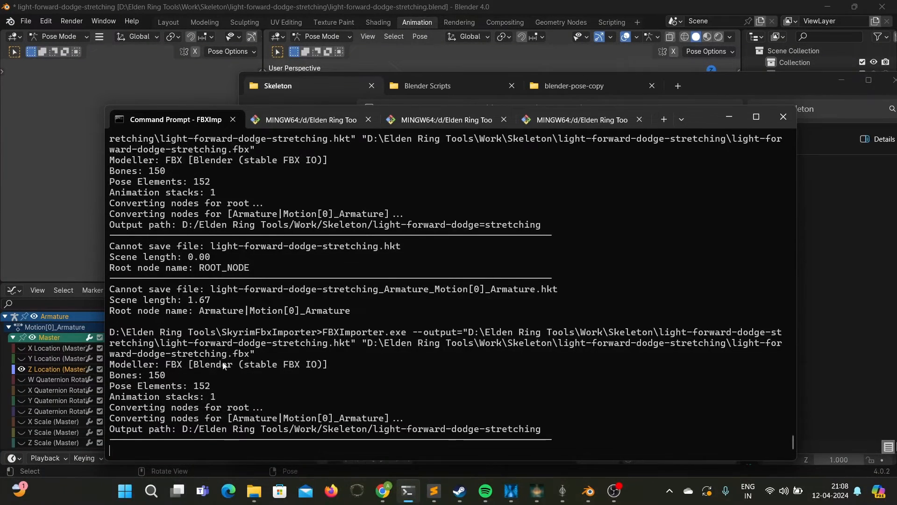
# - Open the light-forward-dodge-stretching folder, fit the Name column to the full file names and inspect the two HKT files
pyautogui.hotkey('alt', 'Tab')
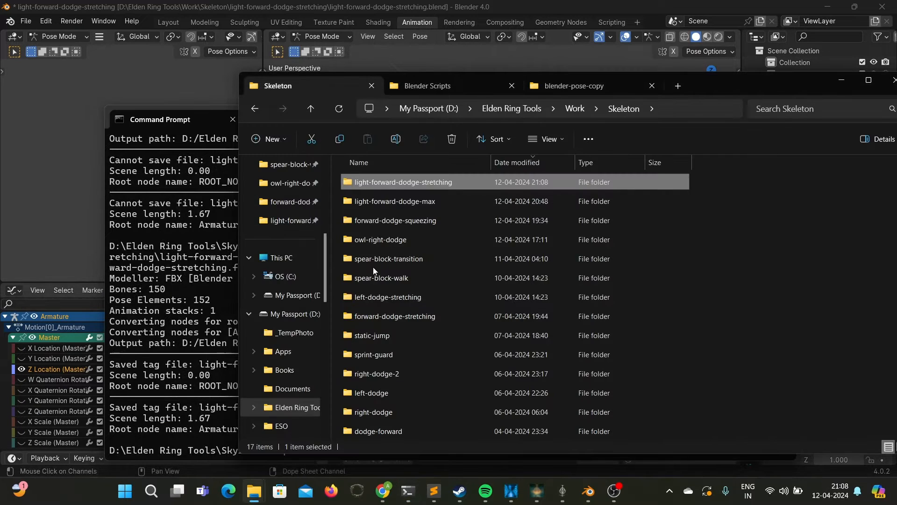
pyautogui.doubleClick(424, 181)
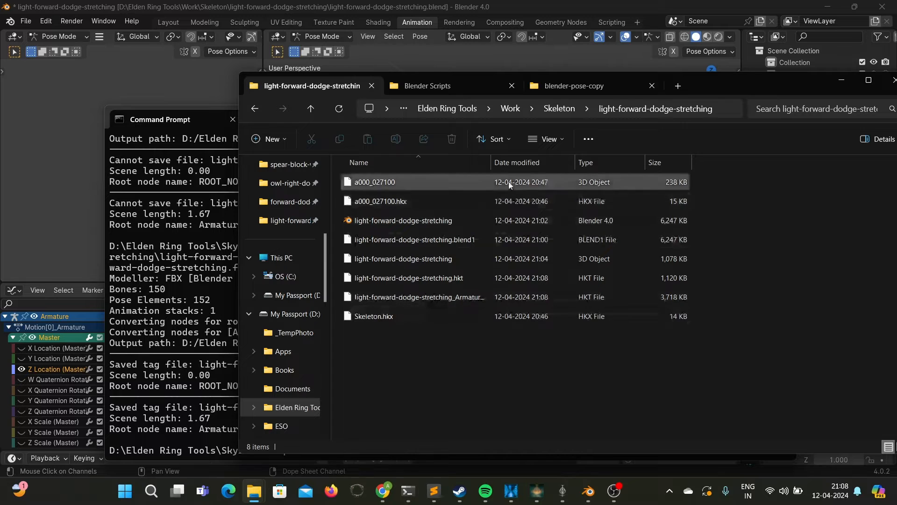
pyautogui.doubleClick(489, 165)
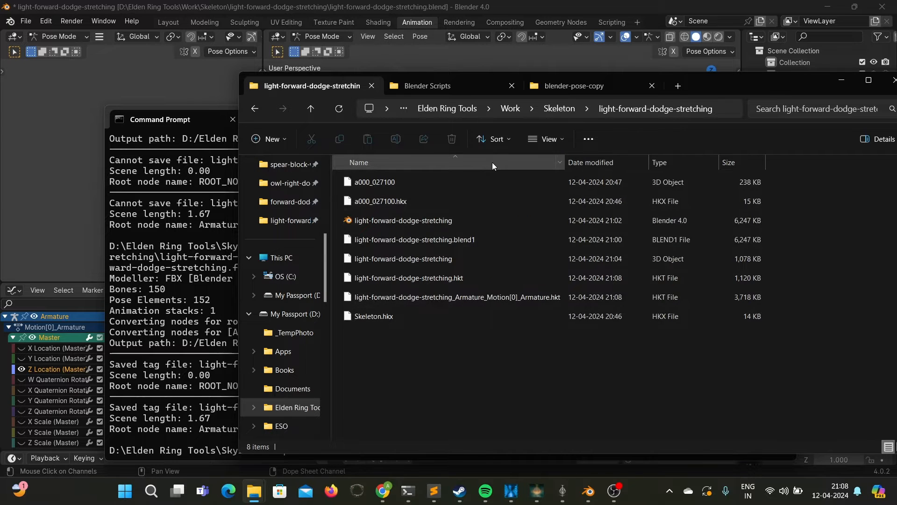
pyautogui.click(497, 281)
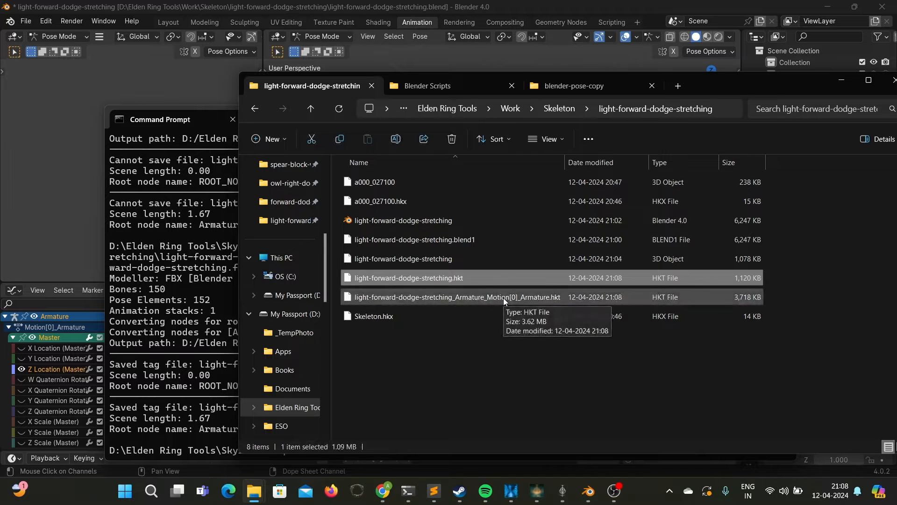
pyautogui.click(504, 298)
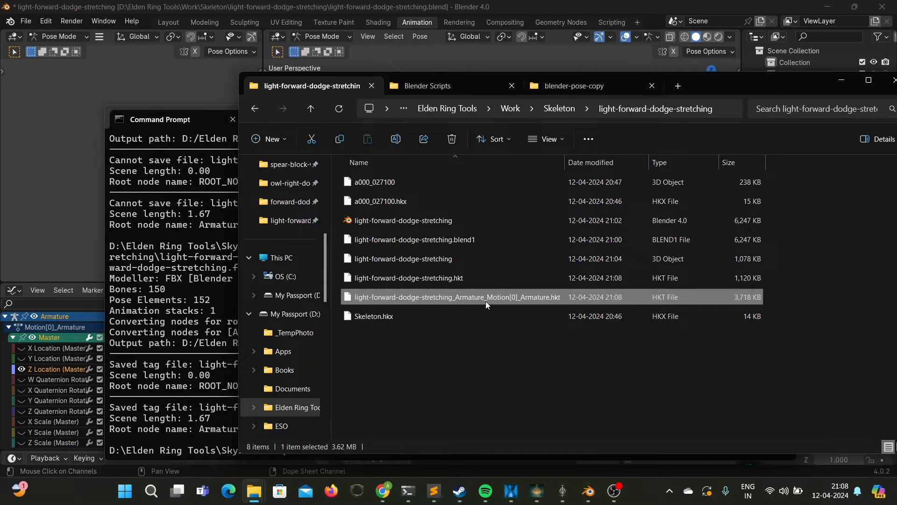
# - Launch the Standalone Filter Manager and load light-forward-dodge-stretching_Armature_Motion[0]_Armature.hkt from the light-forward-dodge-stretching folder
pyautogui.press('super')
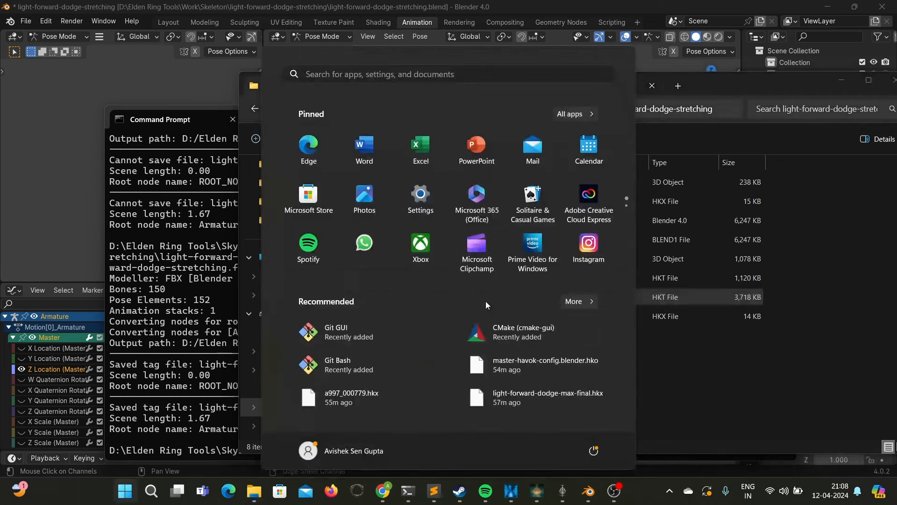
pyautogui.write('filter')
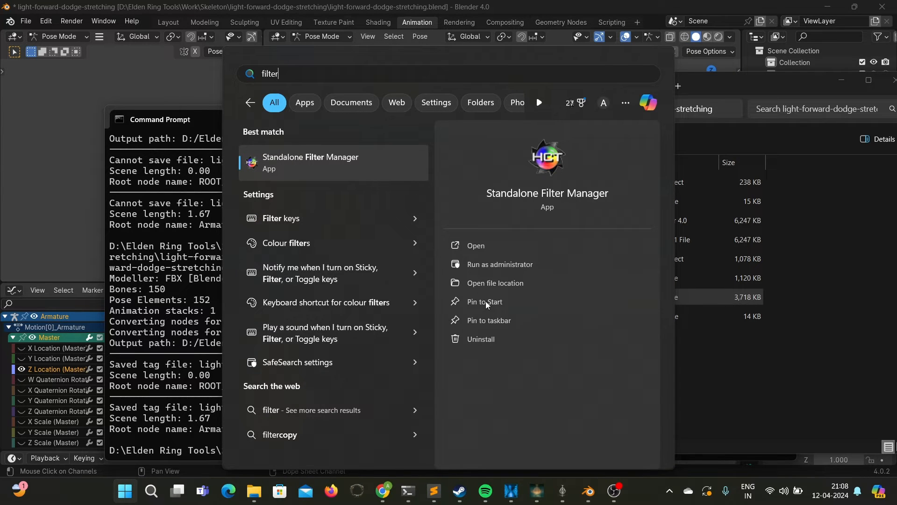
pyautogui.press('Return')
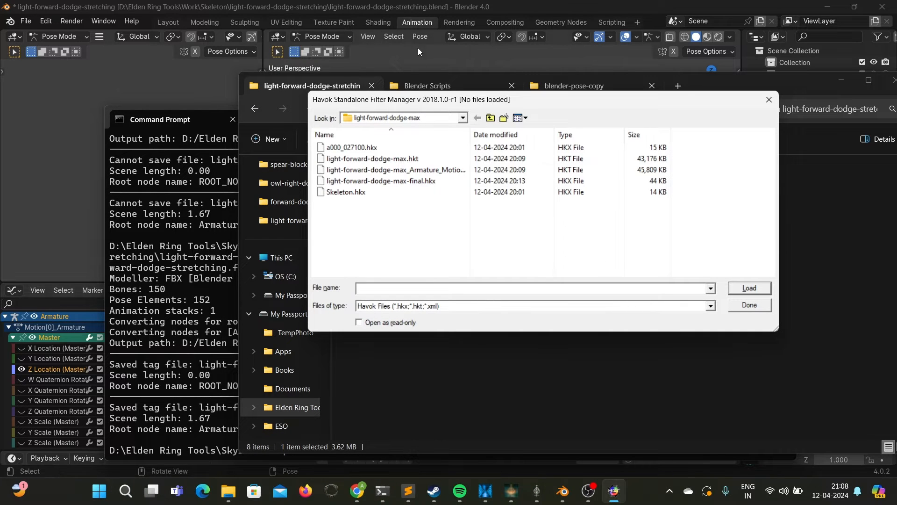
pyautogui.click(490, 118)
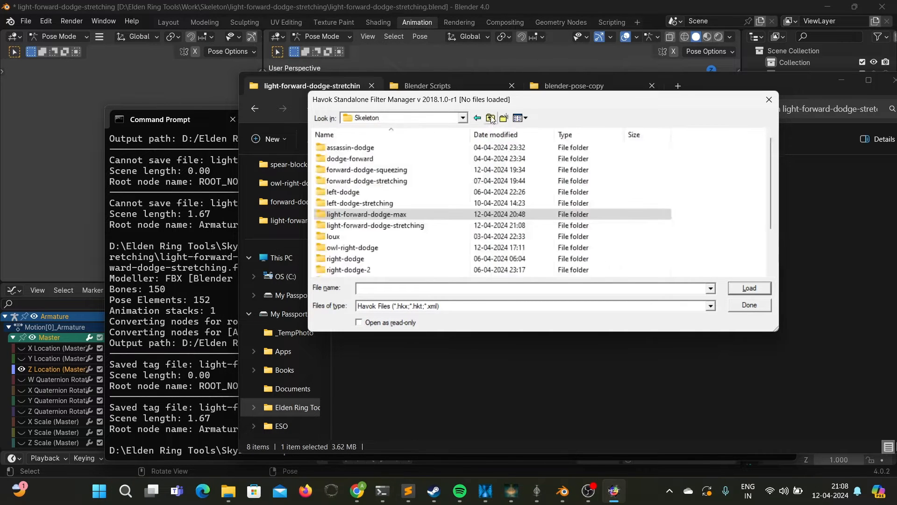
pyautogui.doubleClick(429, 225)
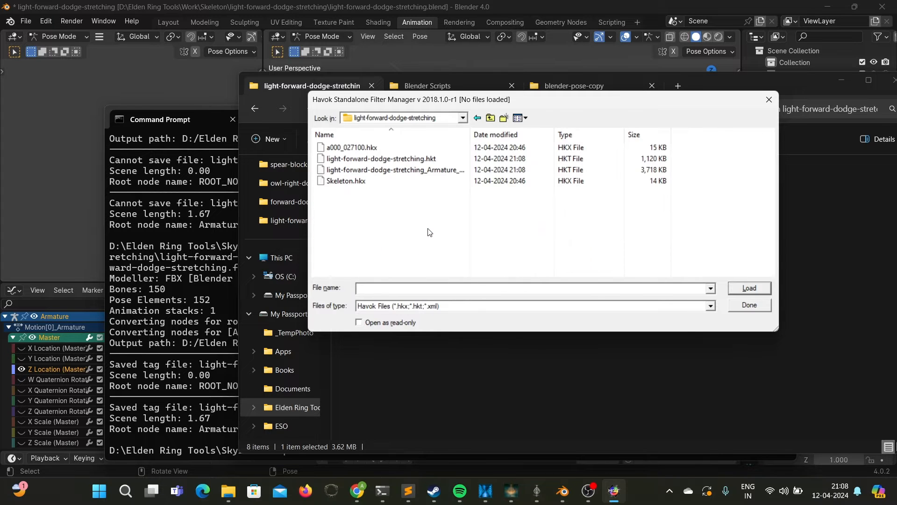
pyautogui.click(425, 171)
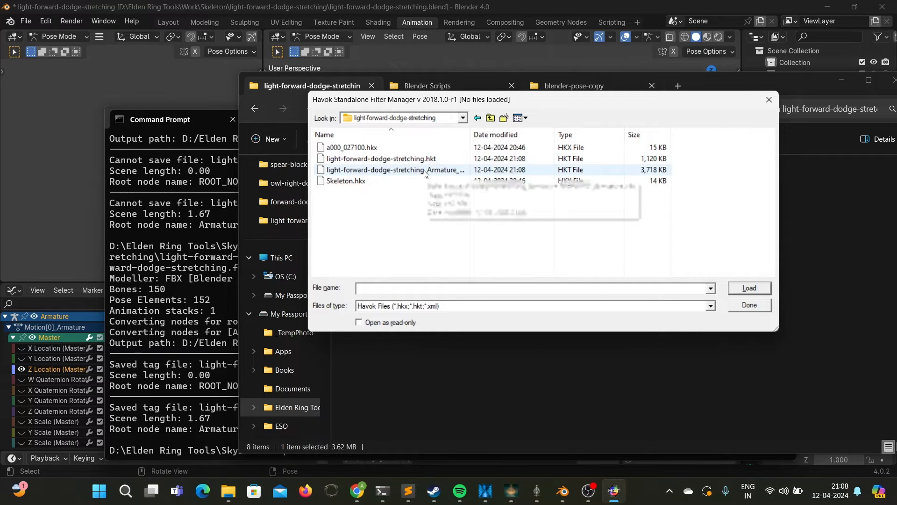
pyautogui.doubleClick(424, 170)
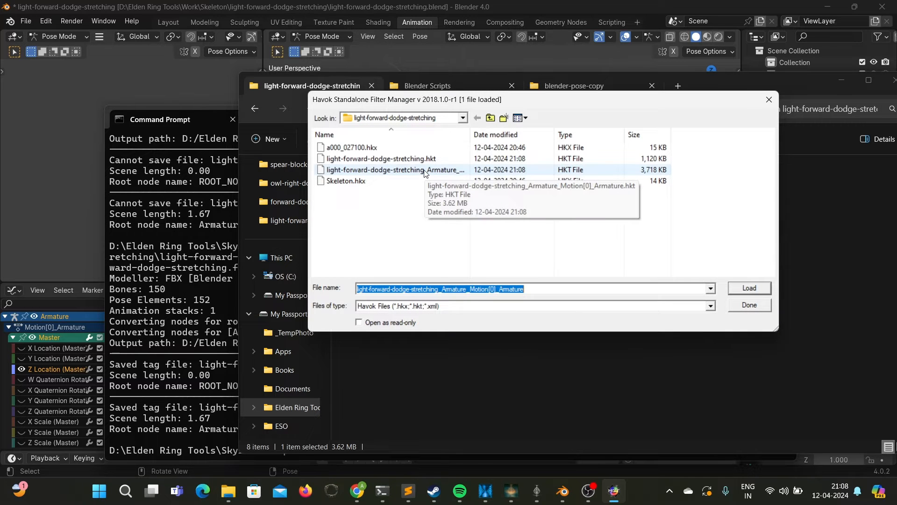
# - Finish selecting files and accept /foobar.fbx as the asset path despite the invalid path warning
pyautogui.press('Escape')
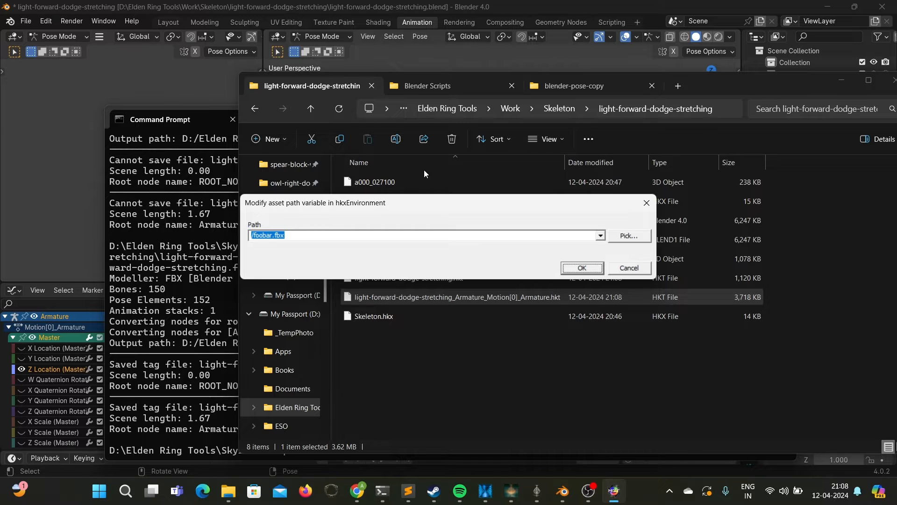
pyautogui.press('Return')
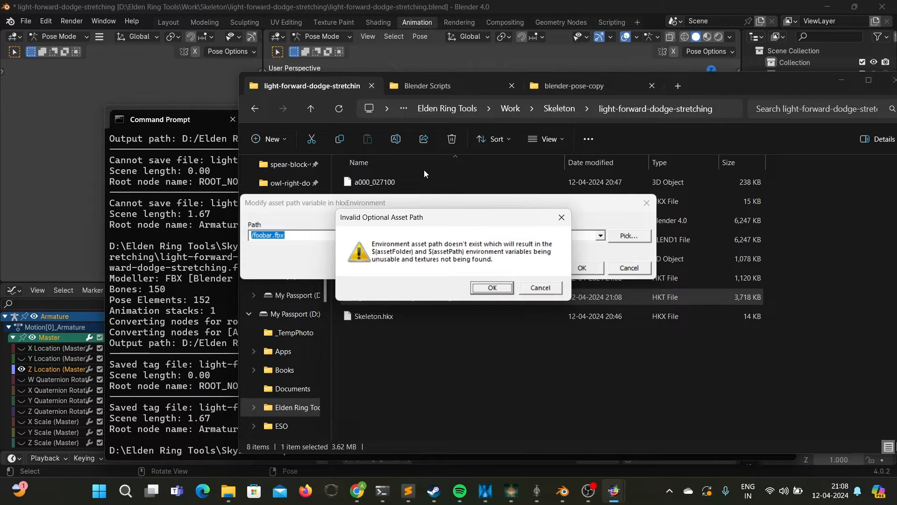
pyautogui.press('Return')
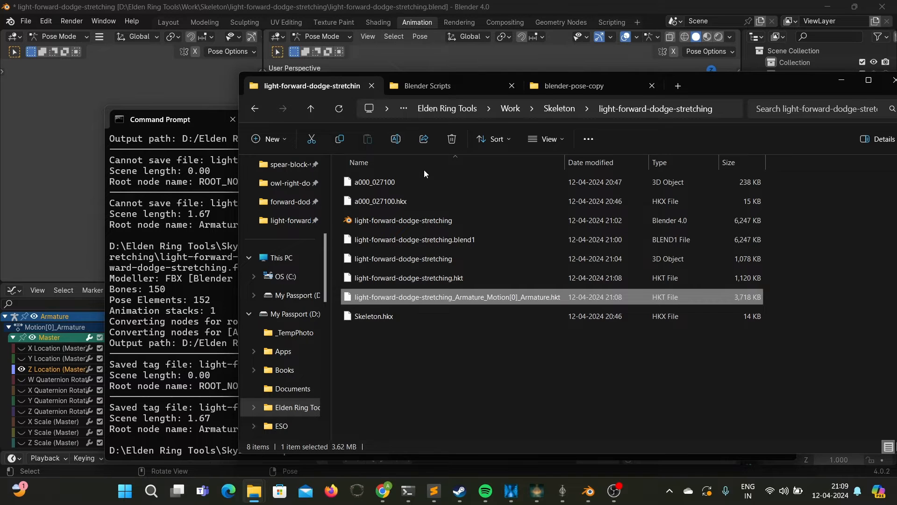
pyautogui.press('Return')
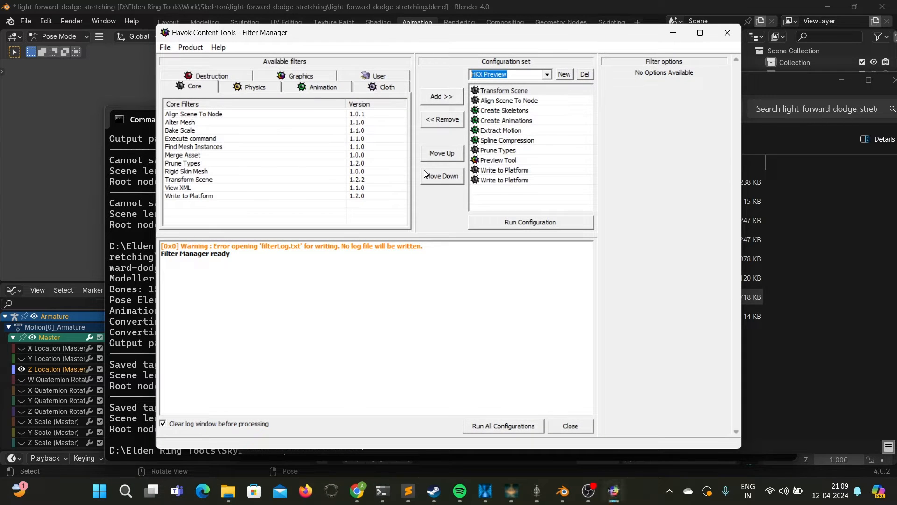
# - Copy master-havok-config.blender.hko from light-forward-dodge-max into the light-forward-dodge-stretching folder and load it as the configuration set
pyautogui.click(168, 49)
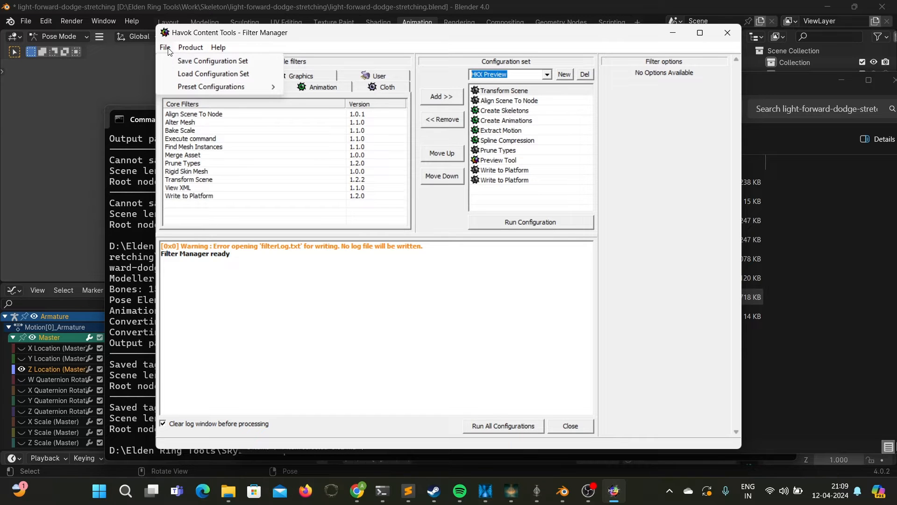
pyautogui.click(171, 74)
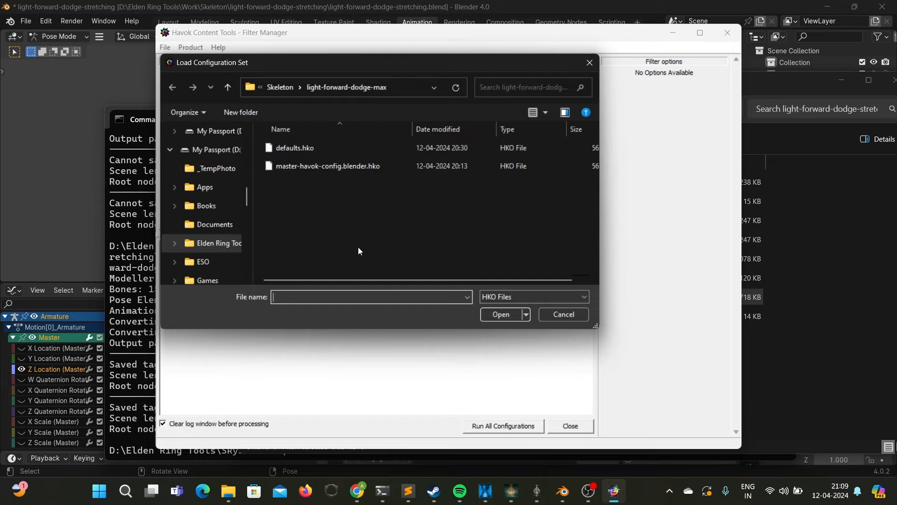
pyautogui.click(337, 167)
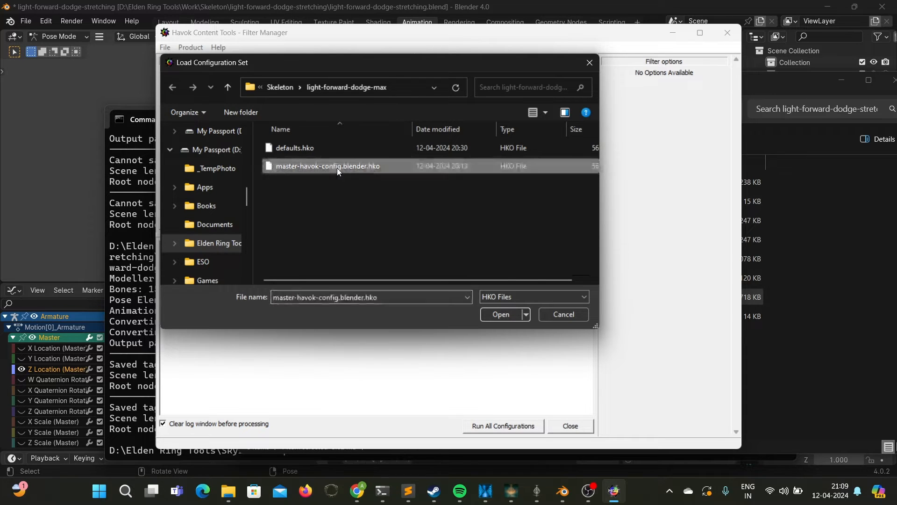
pyautogui.click(225, 89)
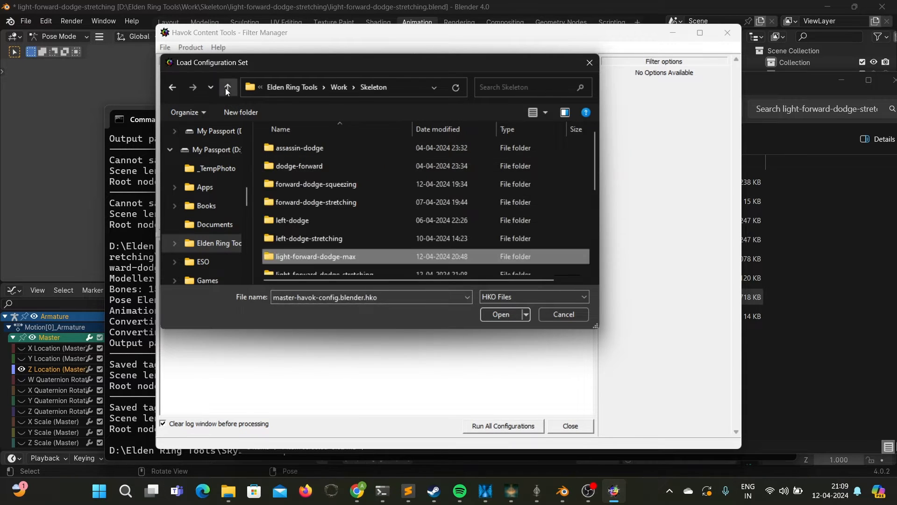
pyautogui.scroll(-1, 371, 231)
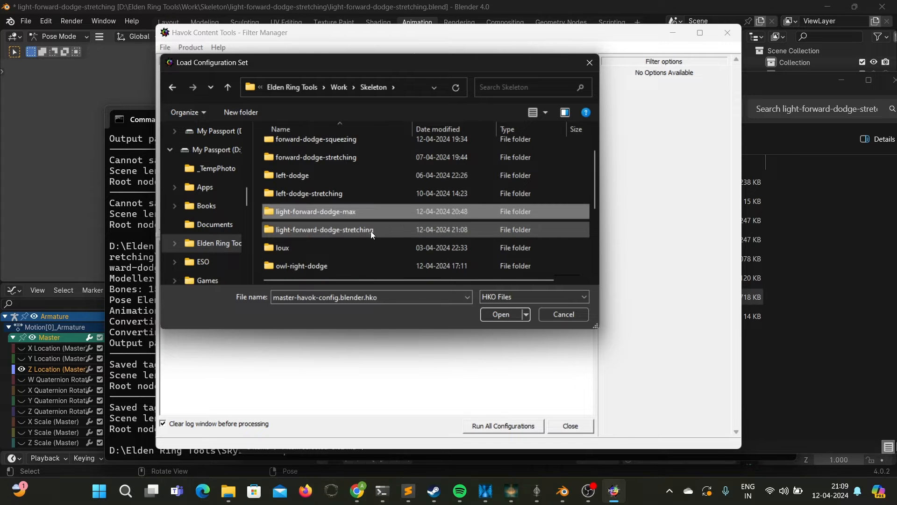
pyautogui.doubleClick(359, 232)
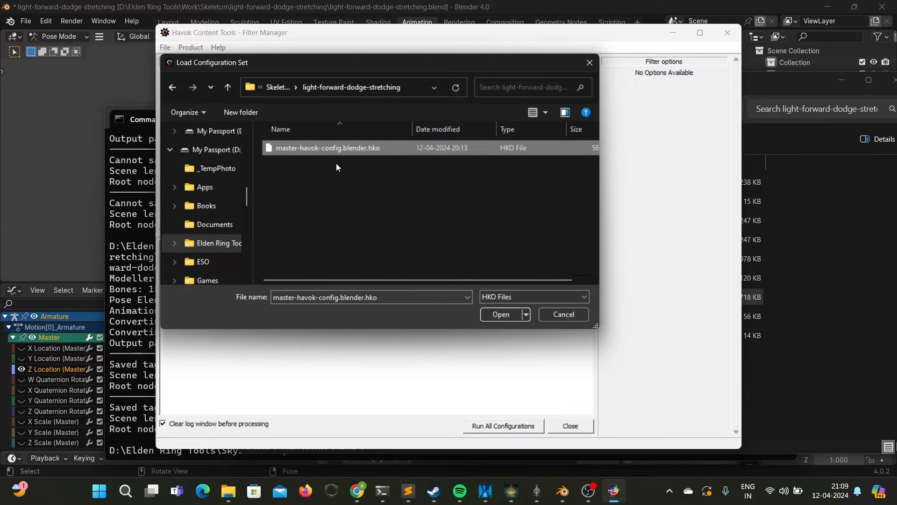
pyautogui.doubleClick(346, 152)
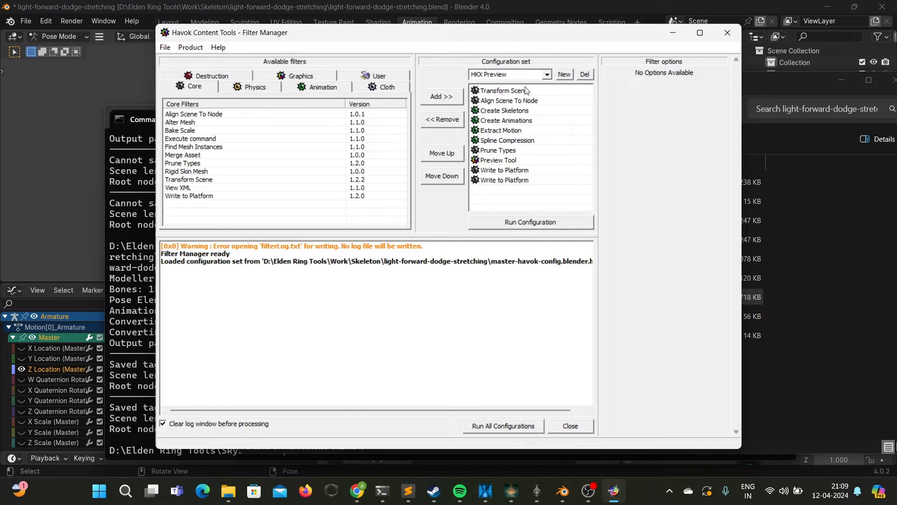
# - Pick the Armature node as the reference node of the Align Scene To Node filter
pyautogui.click(535, 93)
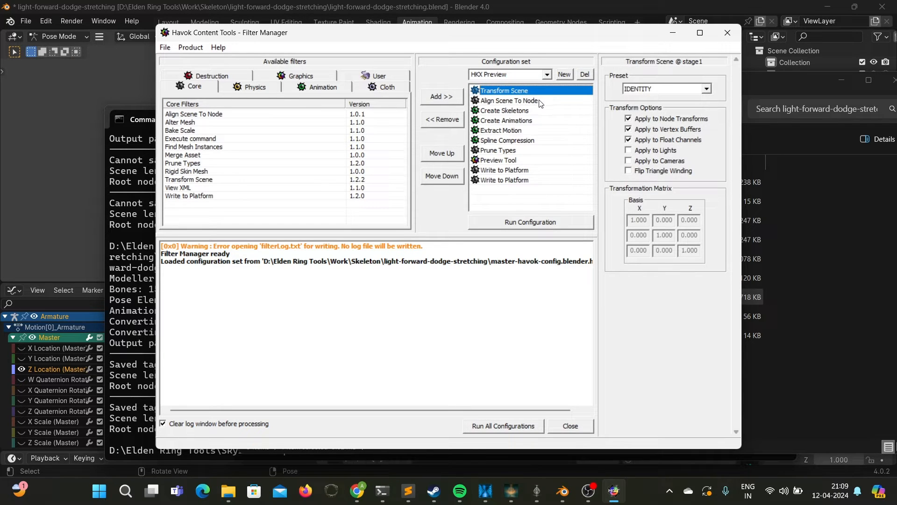
pyautogui.click(541, 103)
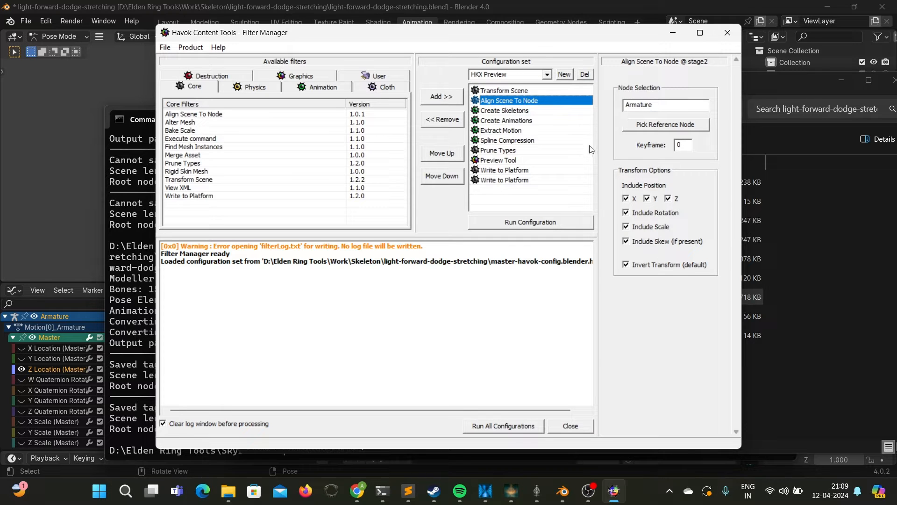
pyautogui.click(669, 125)
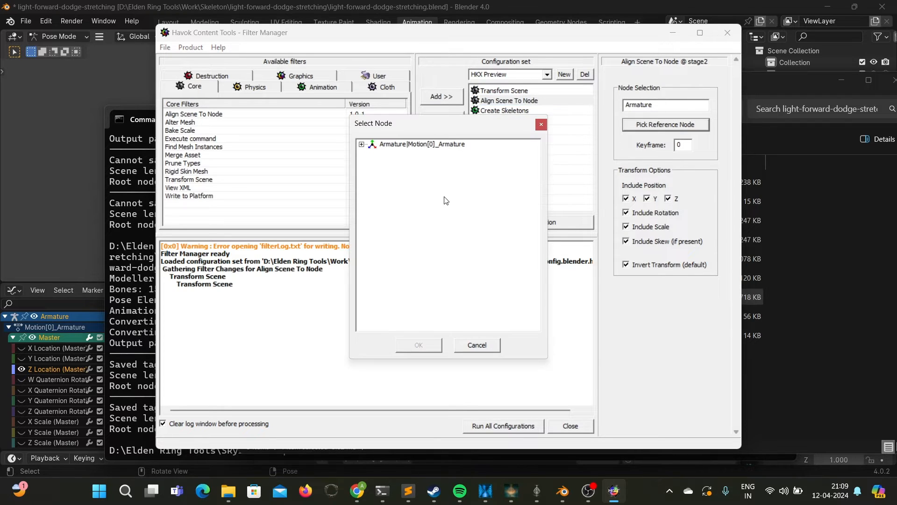
pyautogui.click(361, 144)
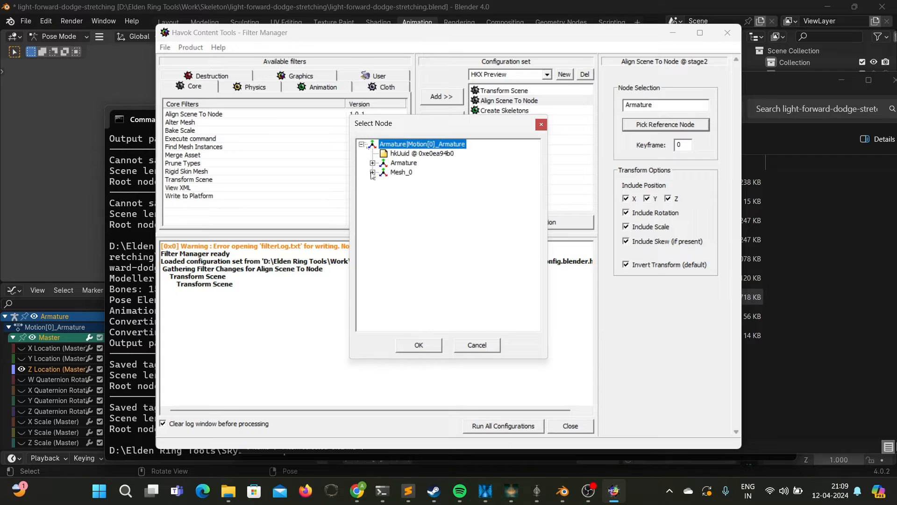
pyautogui.click(404, 164)
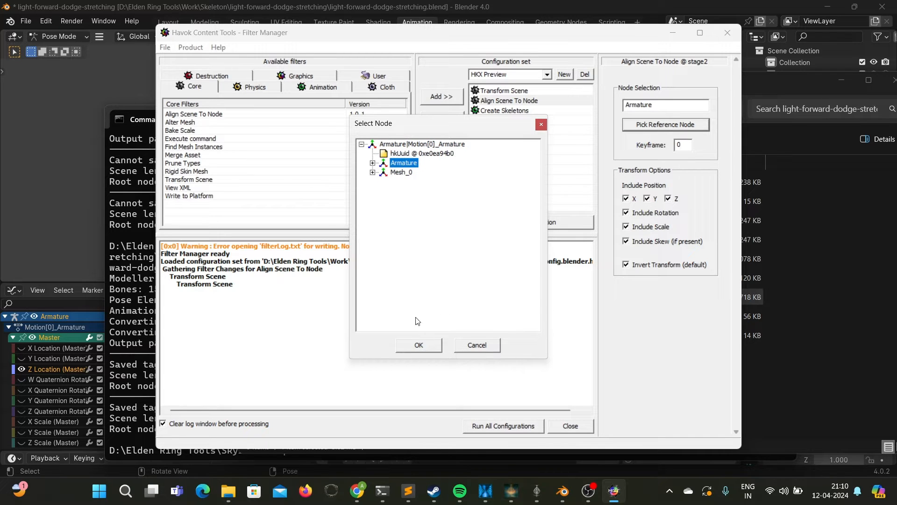
pyautogui.click(373, 163)
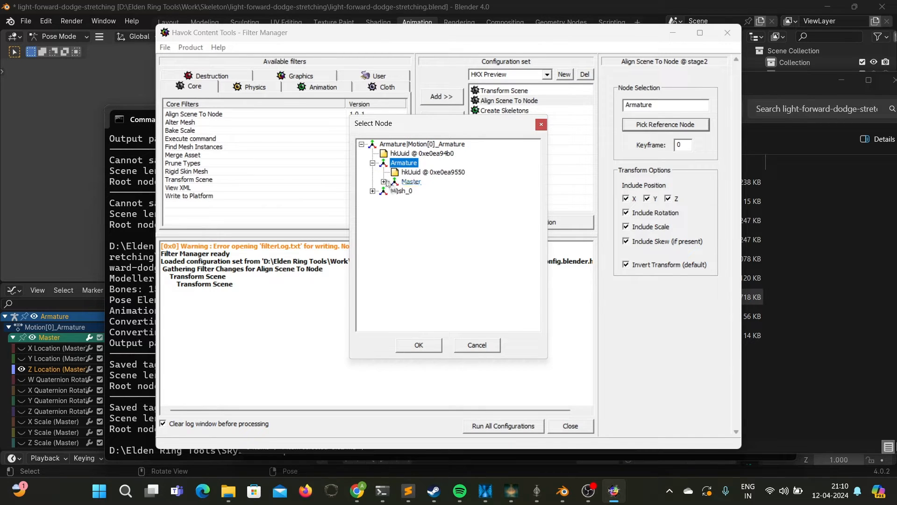
pyautogui.click(383, 182)
pyautogui.click(422, 346)
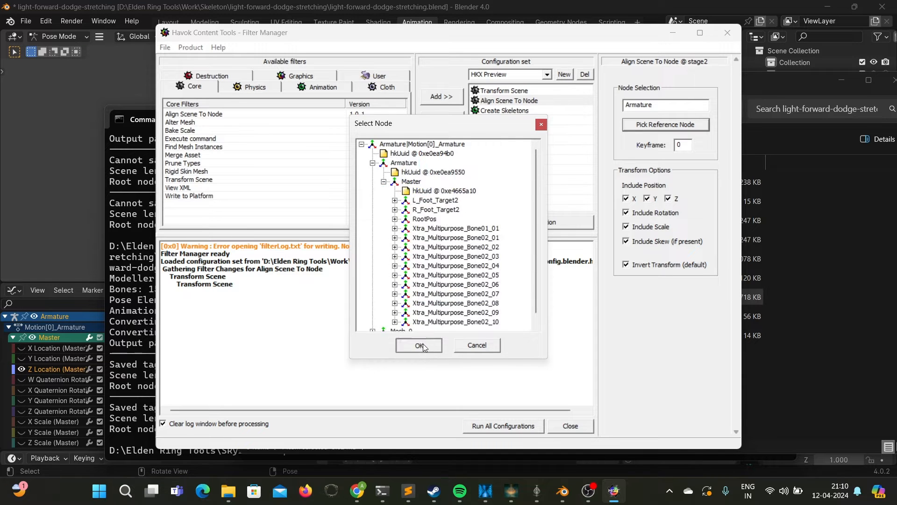
pyautogui.click(657, 129)
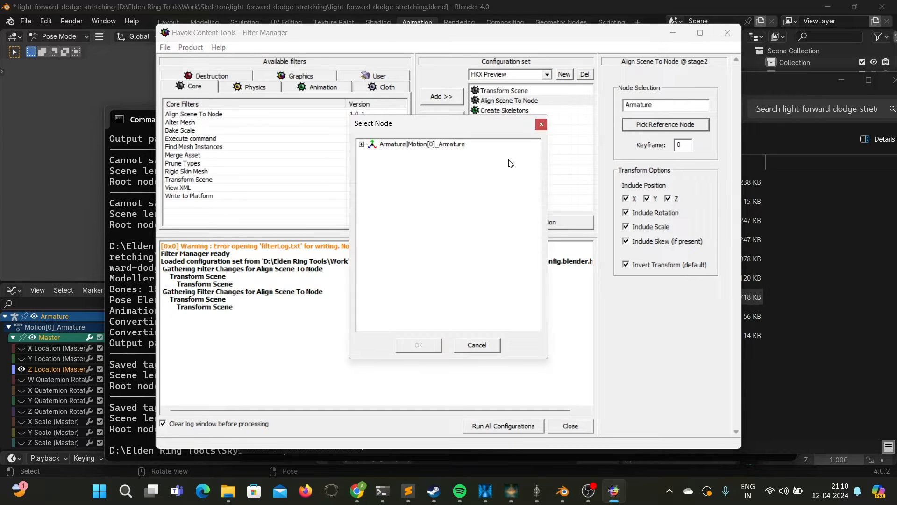
pyautogui.click(361, 144)
pyautogui.click(395, 164)
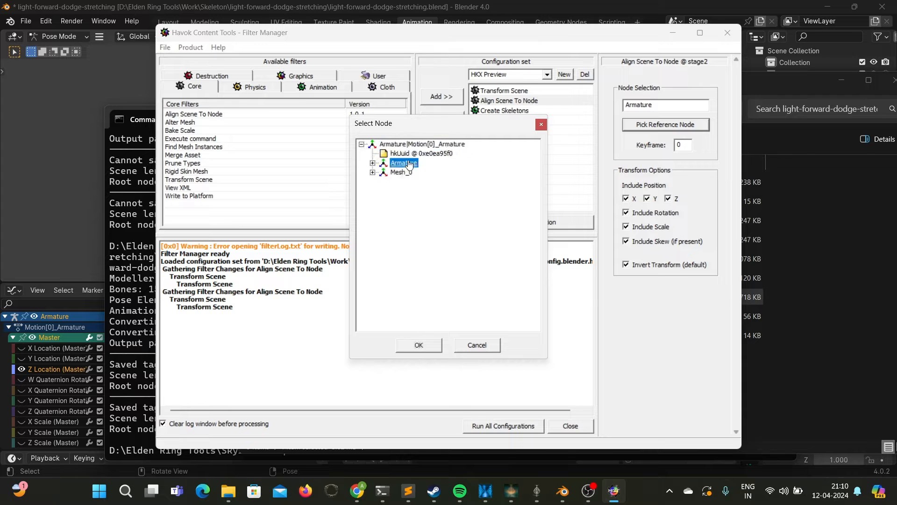
pyautogui.click(418, 345)
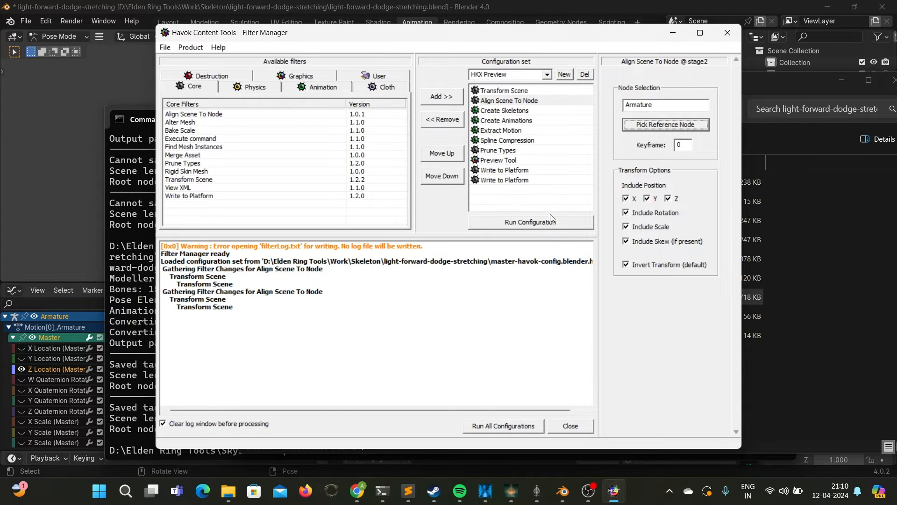
# - Review the options of the filters in the HKX Preview configuration, including Create Skeletons, Create Animations, Extract Motion, Prune Types and Write to Platform
pyautogui.click(525, 112)
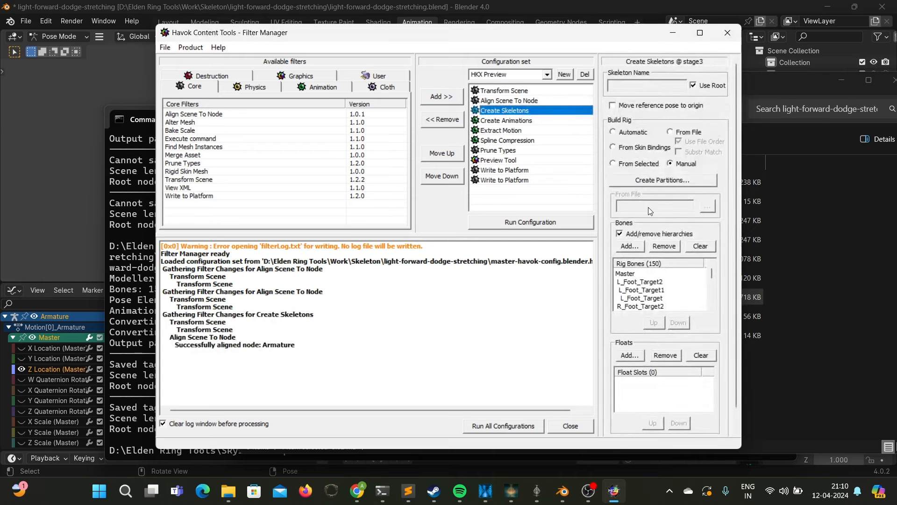
pyautogui.click(509, 121)
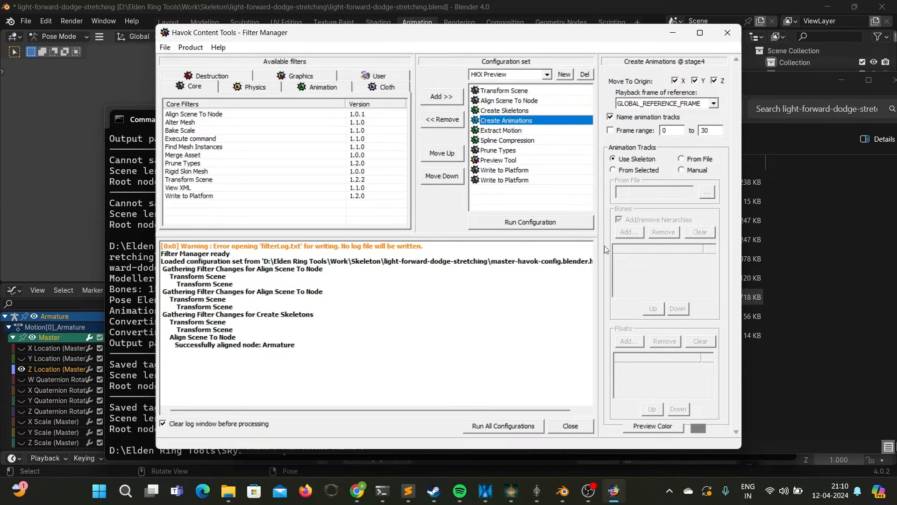
pyautogui.click(500, 131)
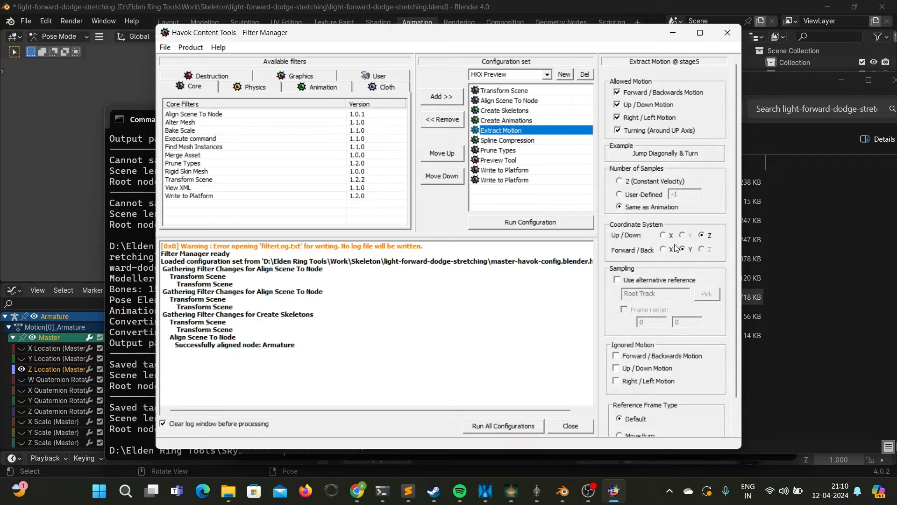
pyautogui.click(509, 141)
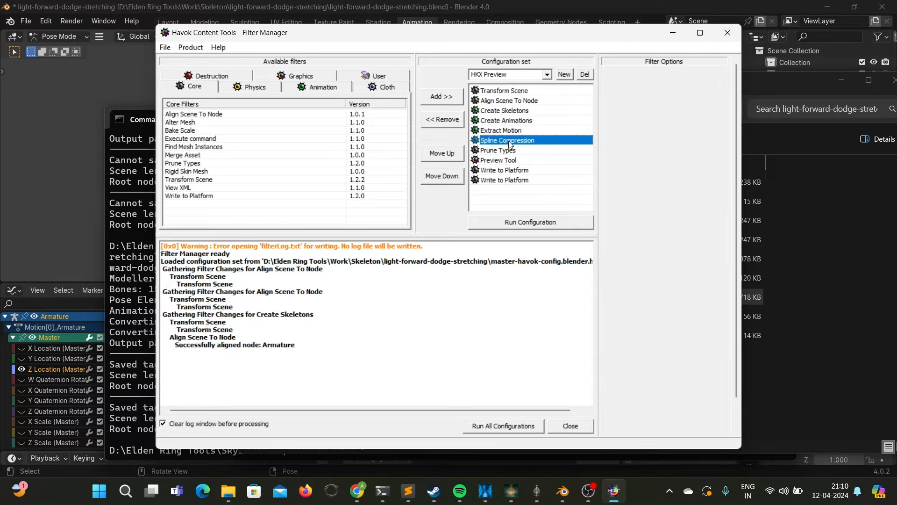
pyautogui.click(508, 160)
pyautogui.click(510, 151)
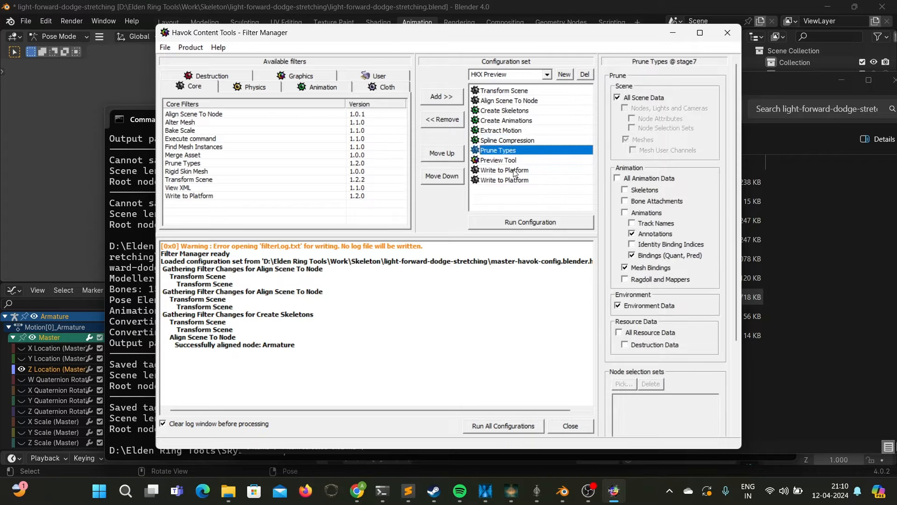
pyautogui.click(515, 171)
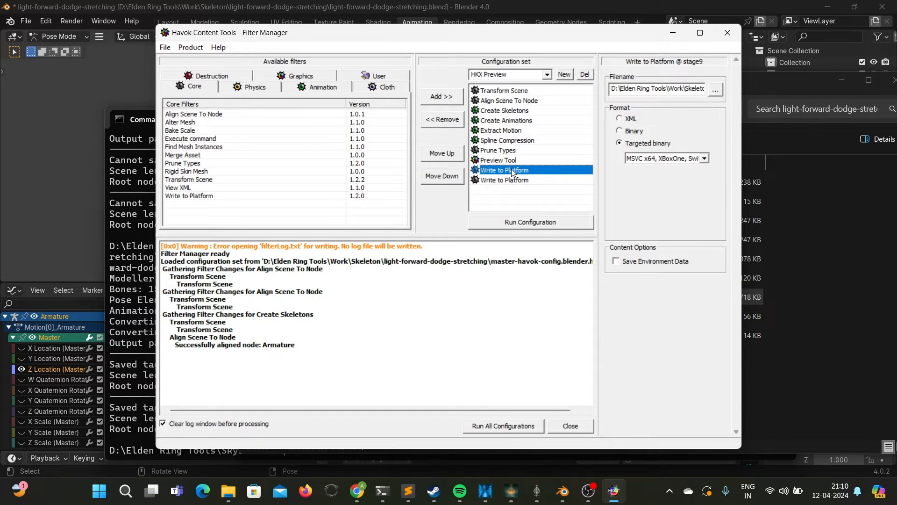
pyautogui.click(511, 92)
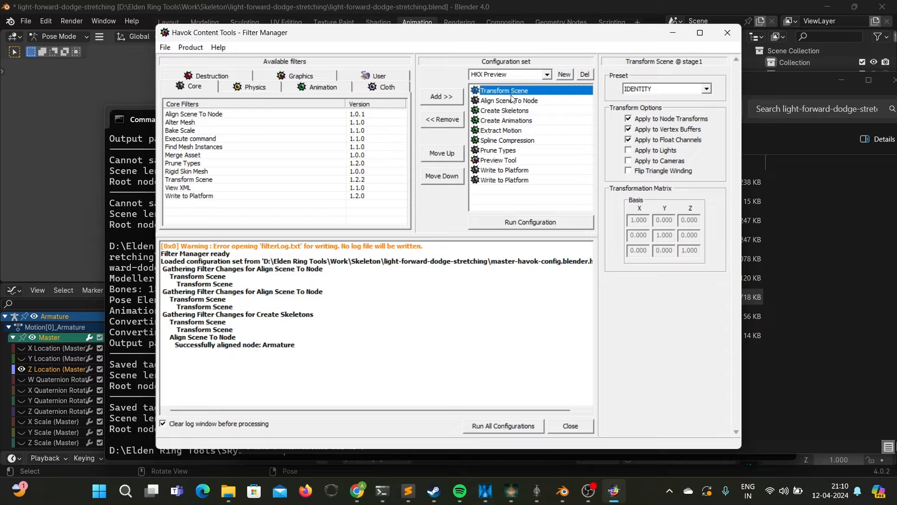
pyautogui.click(514, 102)
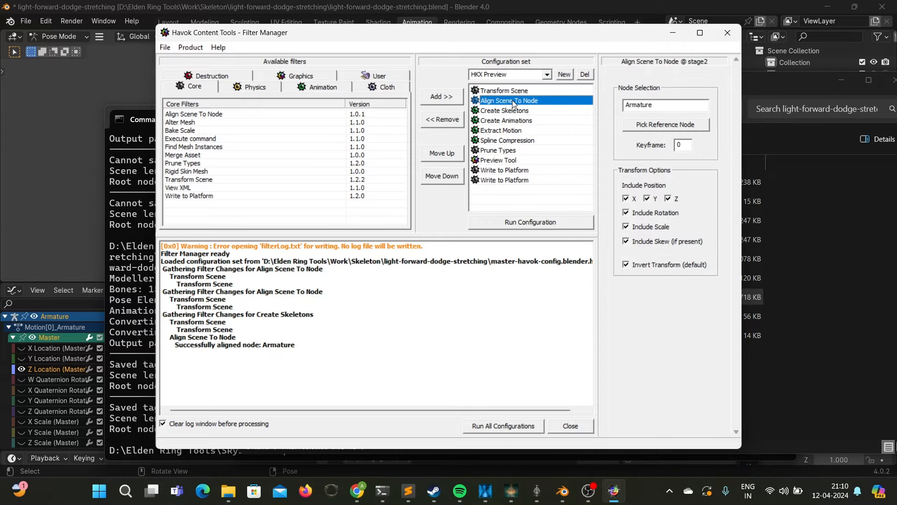
pyautogui.click(516, 111)
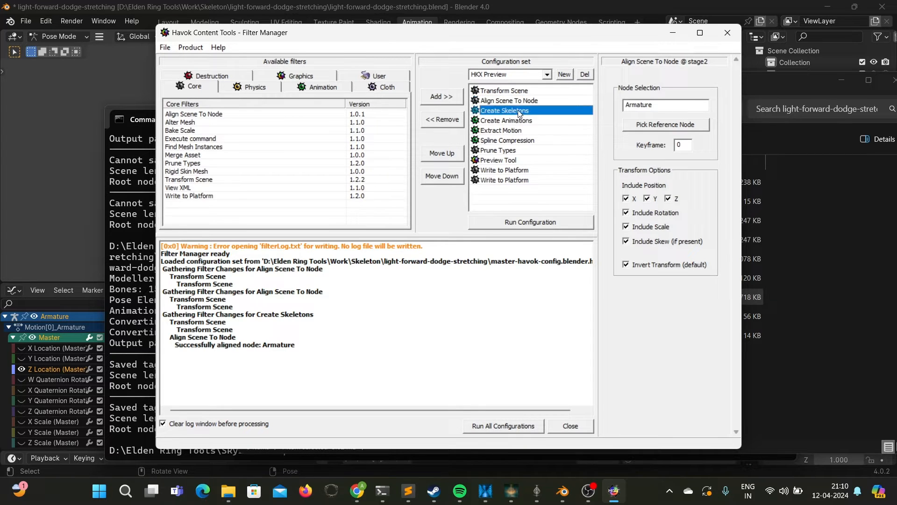
pyautogui.click(522, 121)
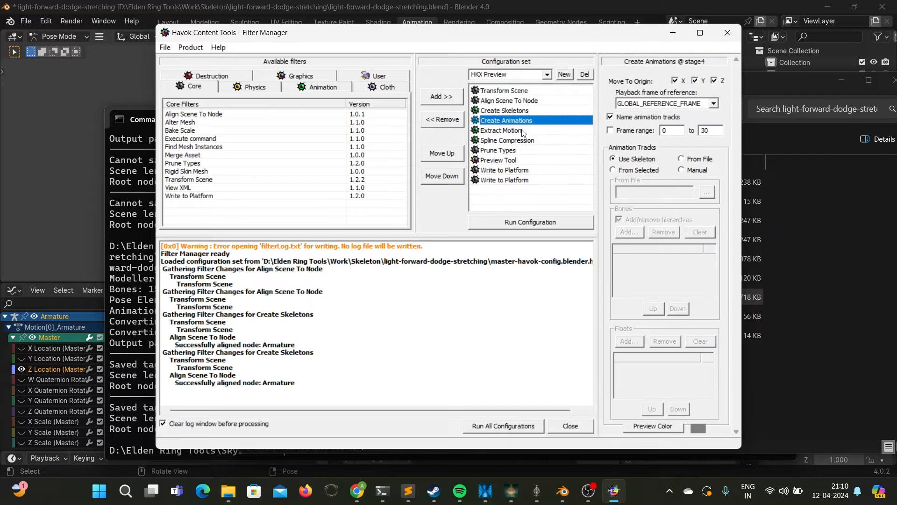
pyautogui.click(523, 131)
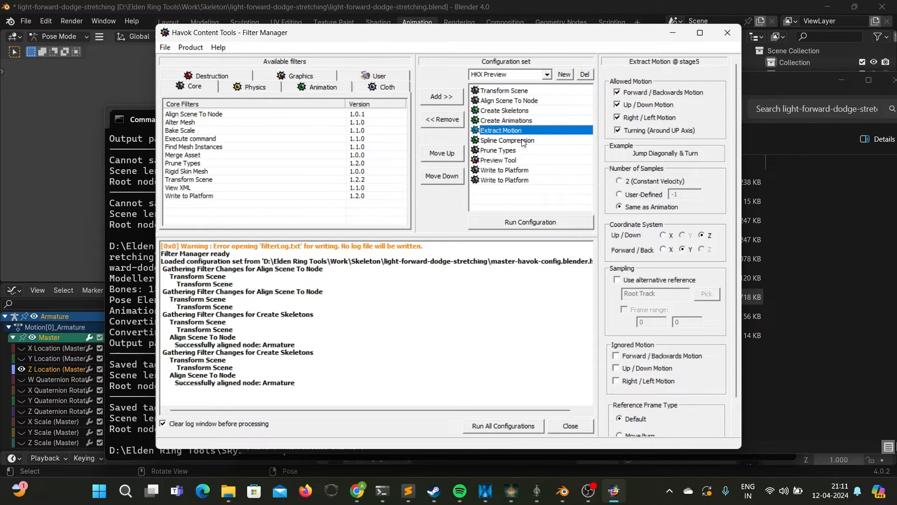
# - Browse the first Write to Platform filter's output location to the light-forward-dodge-stretching folder
pyautogui.click(514, 171)
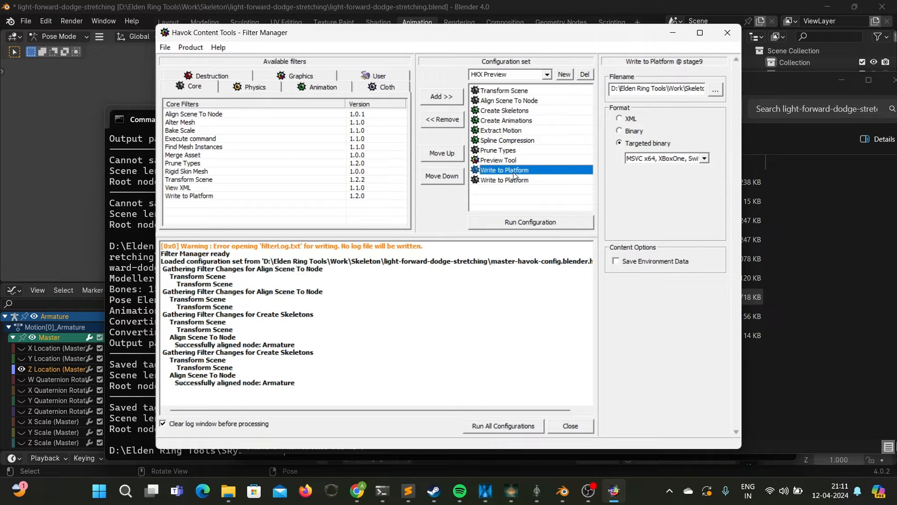
pyautogui.click(688, 89)
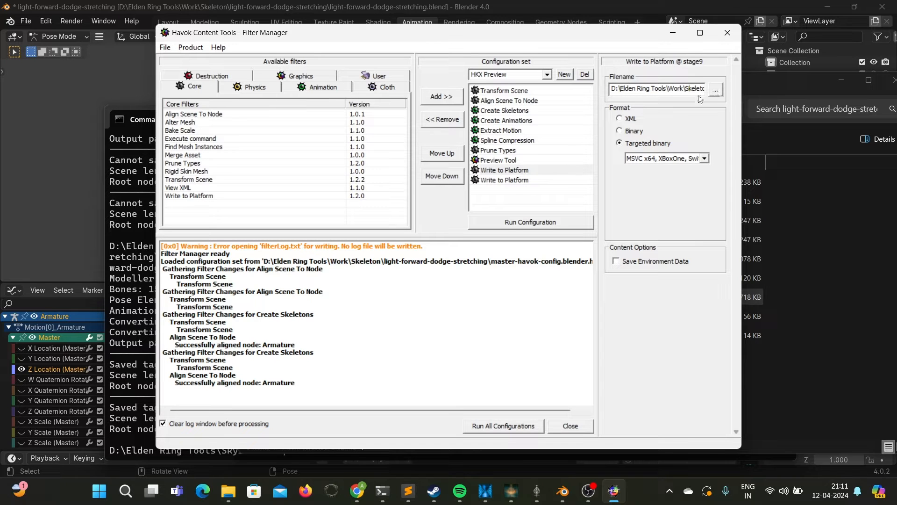
pyautogui.click(532, 171)
pyautogui.click(534, 174)
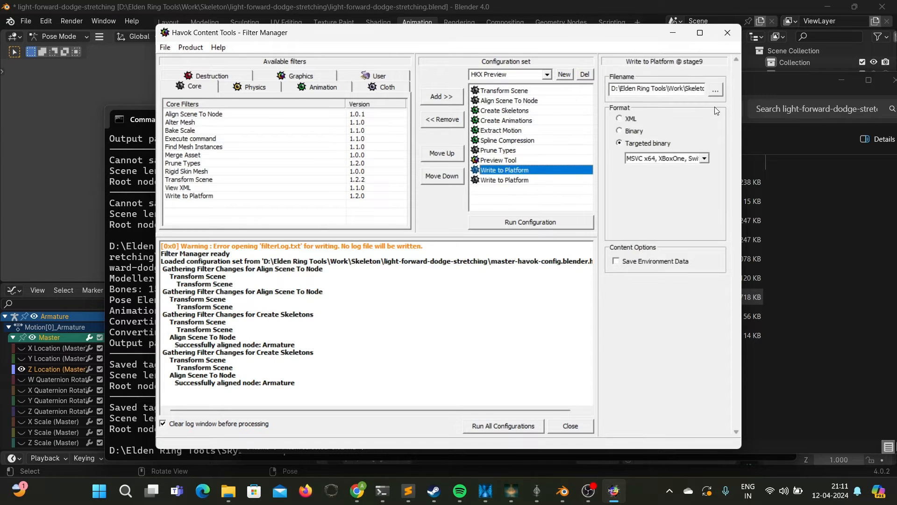
pyautogui.click(716, 89)
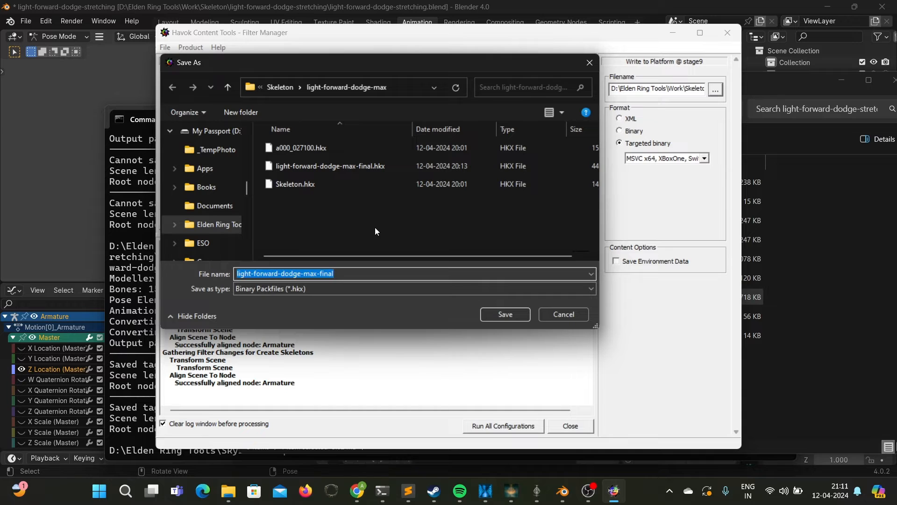
pyautogui.click(227, 88)
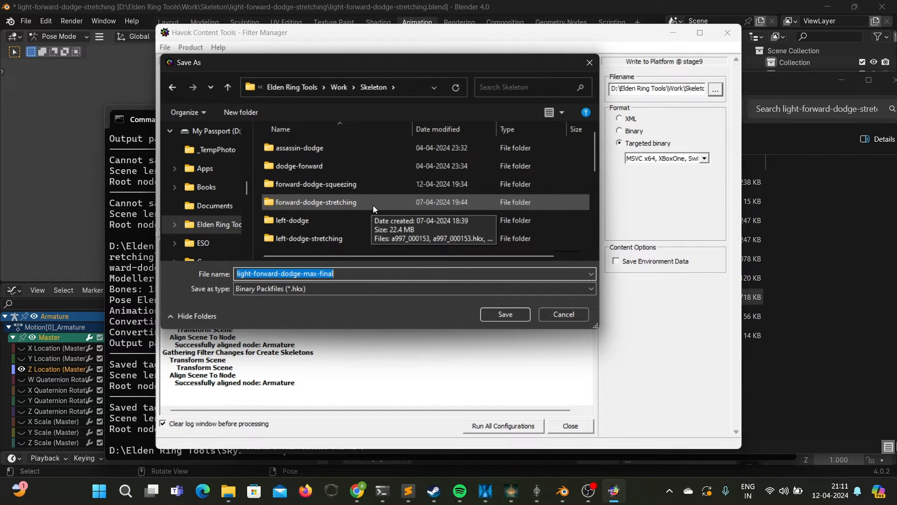
pyautogui.scroll(-1, 373, 206)
pyautogui.doubleClick(373, 224)
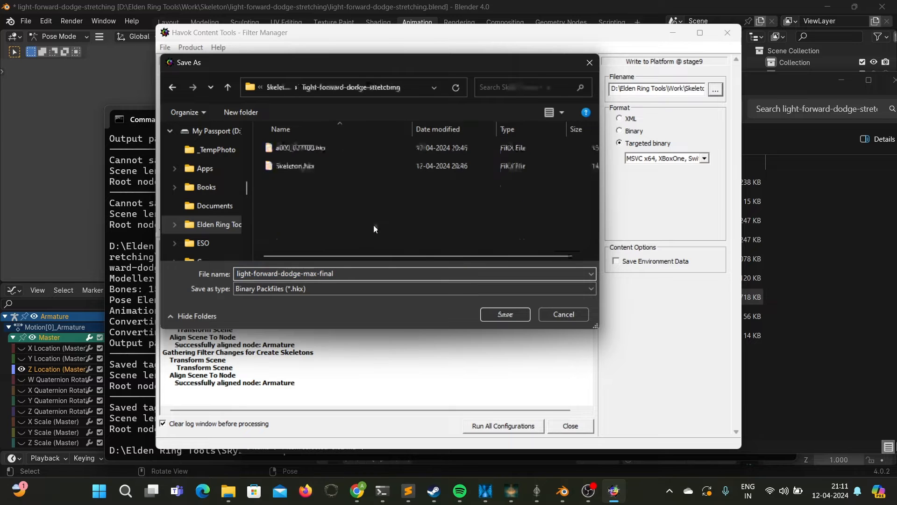
# - Name the first output file light-forward-dodge-stretching-final and accept it as a Binary Packfile
pyautogui.click(381, 276)
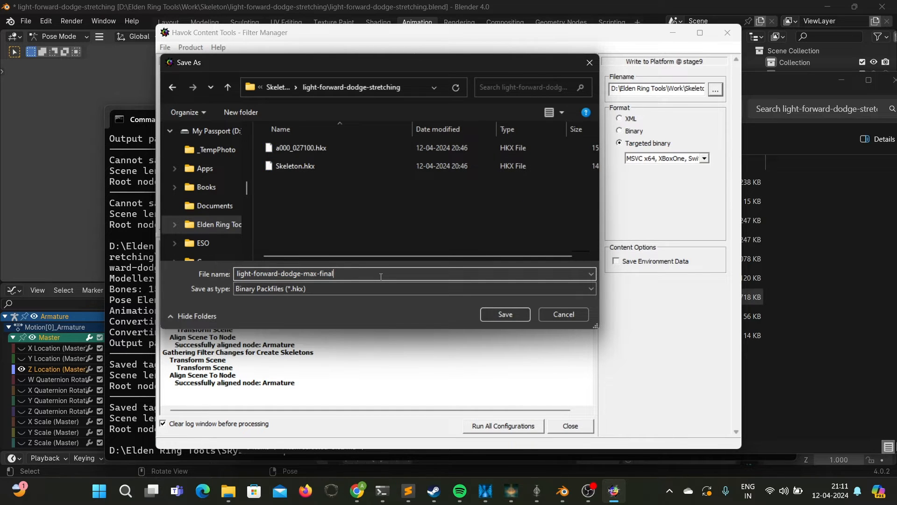
pyautogui.press('Left')
pyautogui.press('Left')
pyautogui.press('Left')
pyautogui.press('Left')
pyautogui.press('Left')
pyautogui.press('BackSpace')
pyautogui.press('BackSpace')
pyautogui.press('BackSpace')
pyautogui.write('stretching')
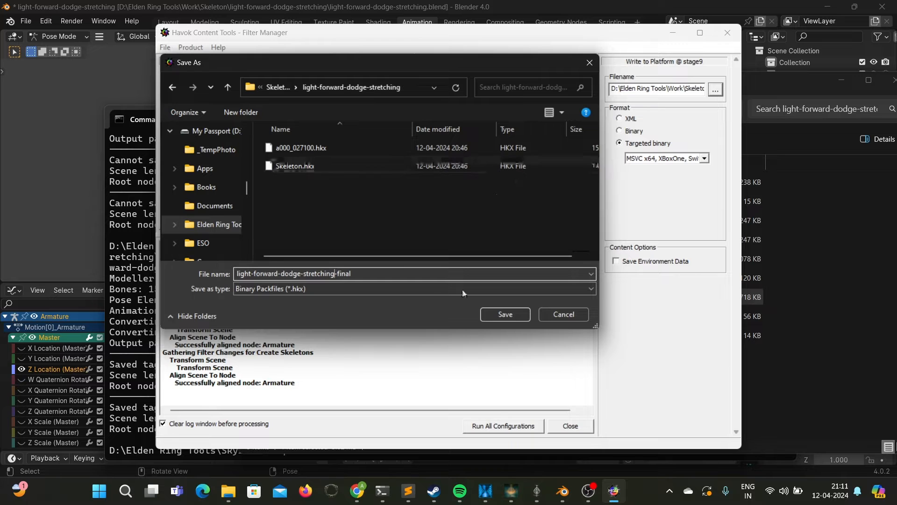
pyautogui.click(508, 316)
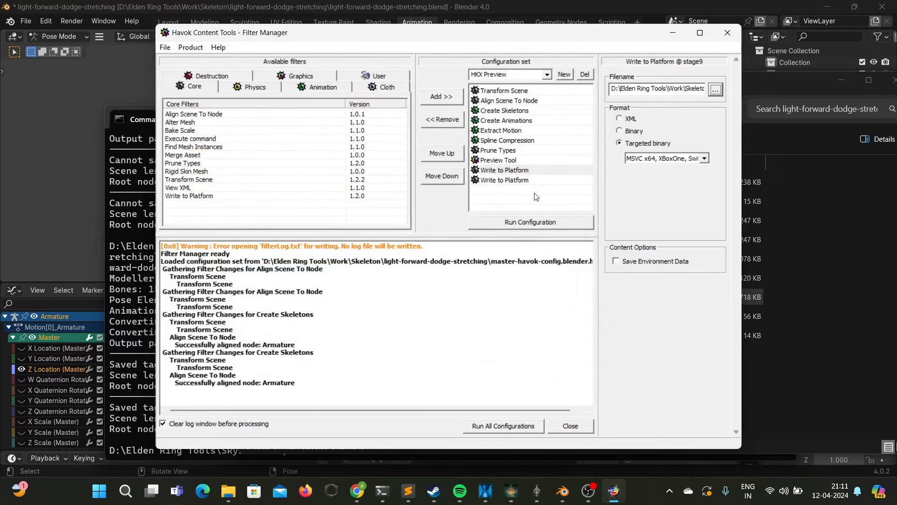
# - Open the output settings of the second Write to Platform filter
pyautogui.click(530, 180)
pyautogui.click(530, 182)
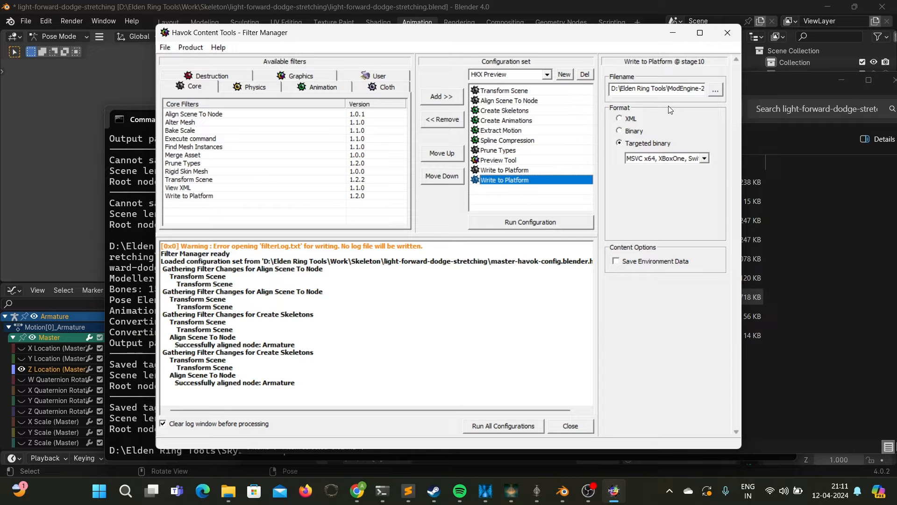
# - Switch to DS Anim Studio and close the Export Skeleton & Animations dialog
pyautogui.hotkey('alt', 'Tab')
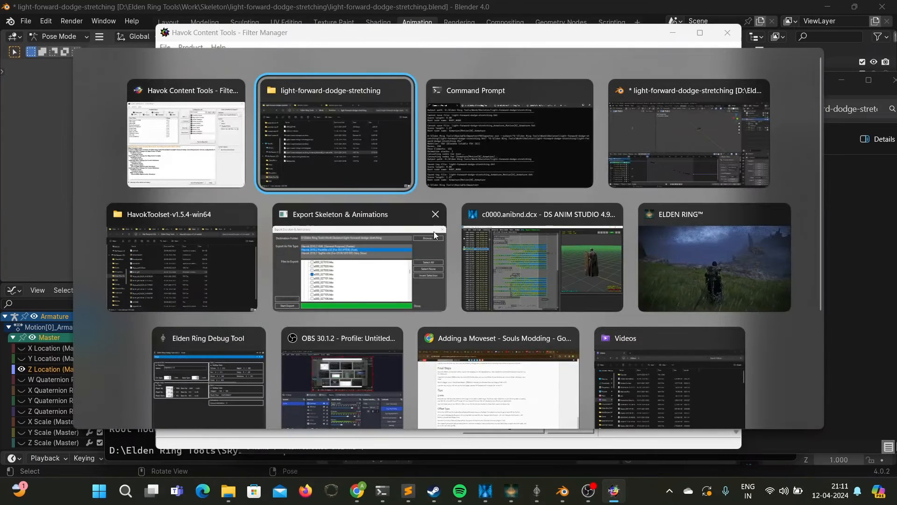
pyautogui.click(344, 254)
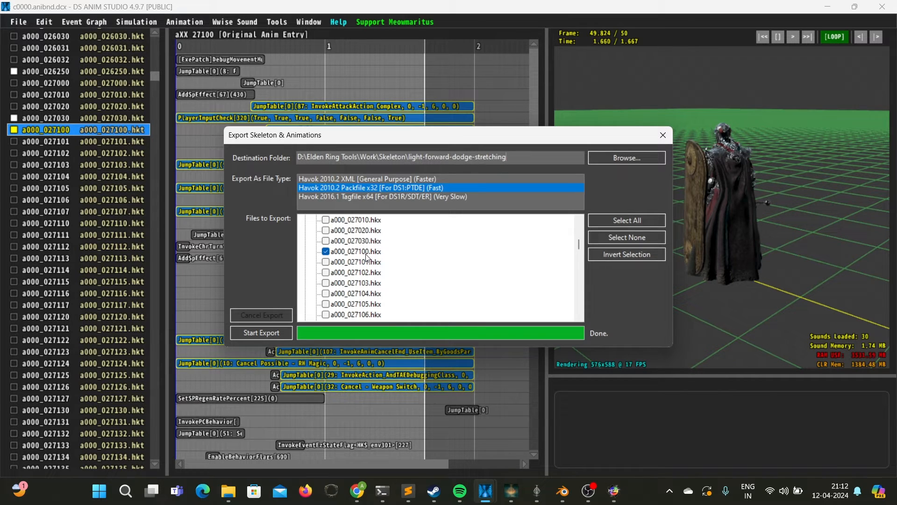
pyautogui.click(662, 135)
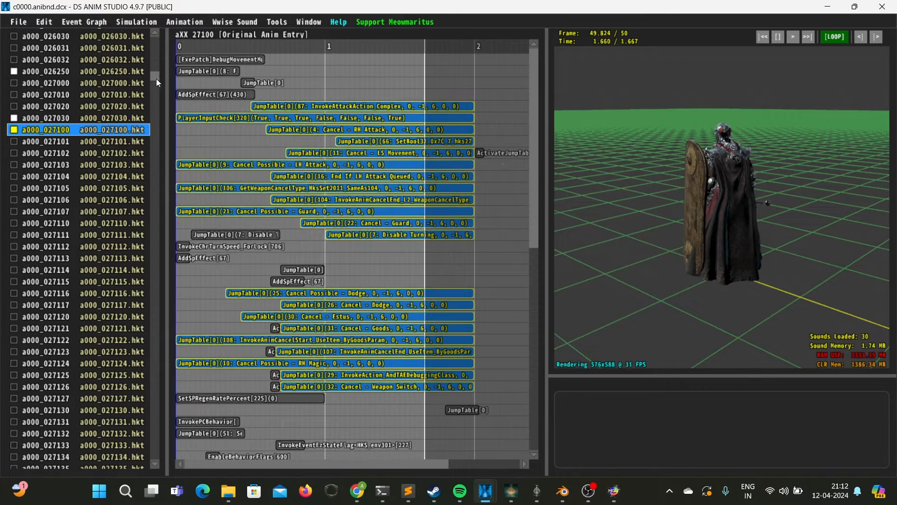
# - Find the empty animation entry a997_000780 in the a997 section of the animation list and copy its name
pyautogui.moveTo(156, 79); pyautogui.dragTo(155, 455)
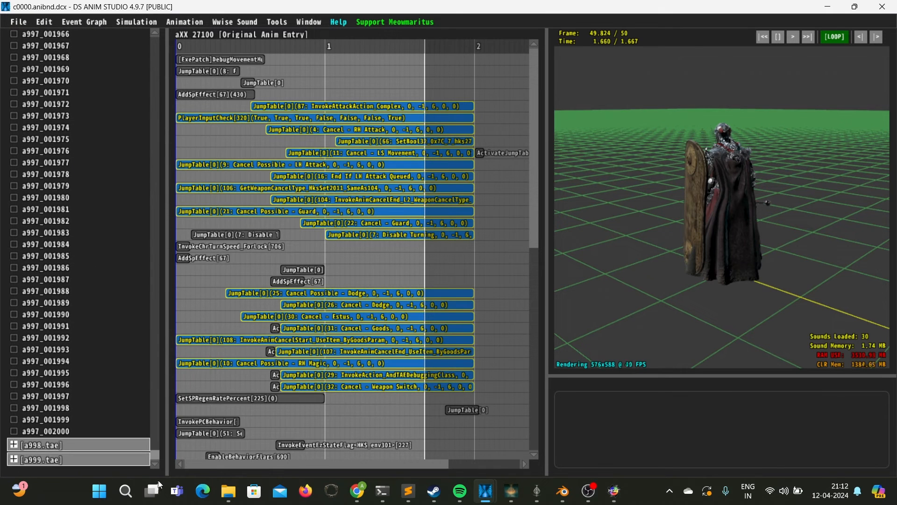
pyautogui.scroll(15, 74, 328)
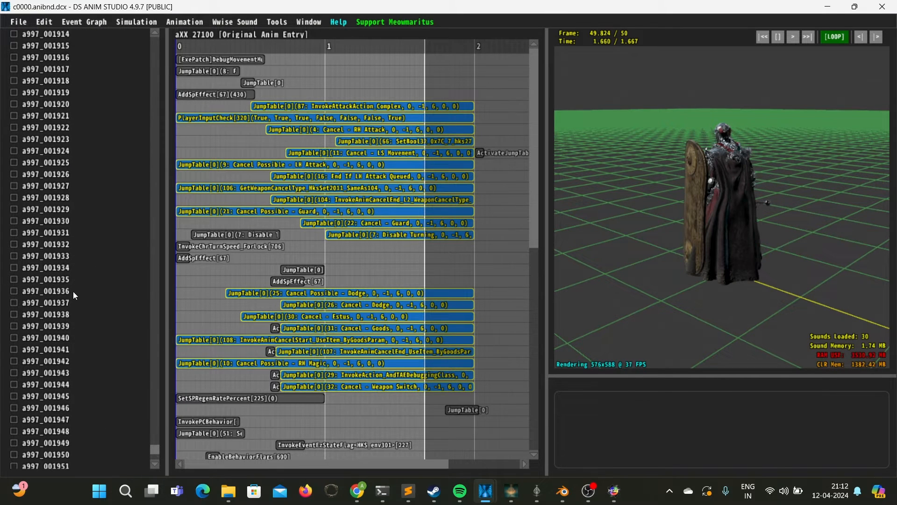
pyautogui.scroll(8, 85, 292)
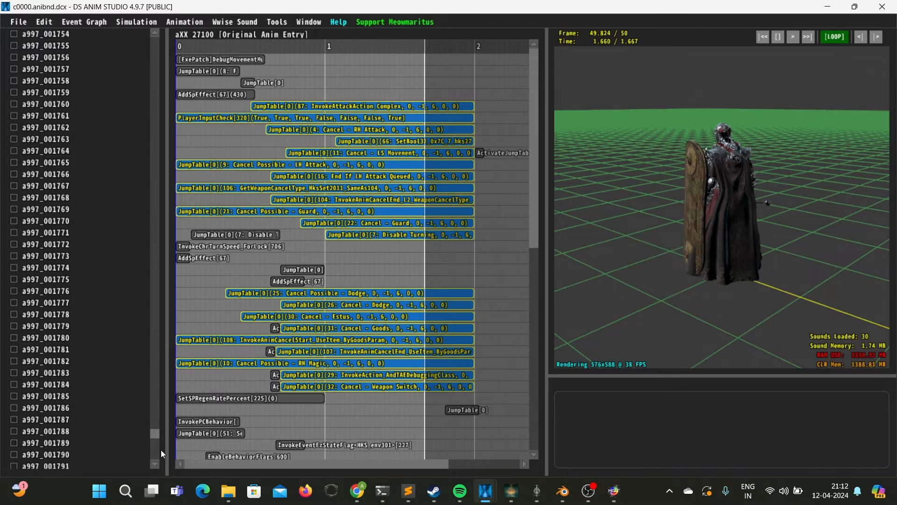
pyautogui.moveTo(158, 431); pyautogui.dragTo(152, 334)
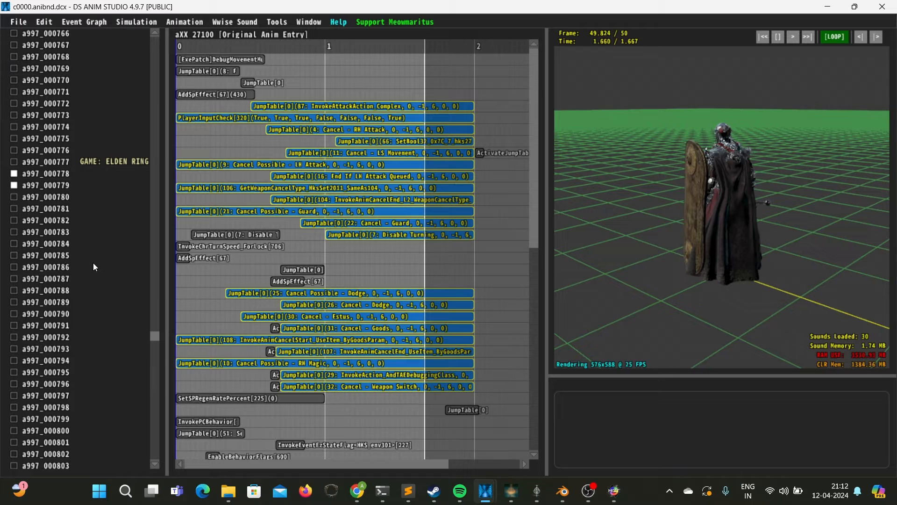
pyautogui.click(72, 196)
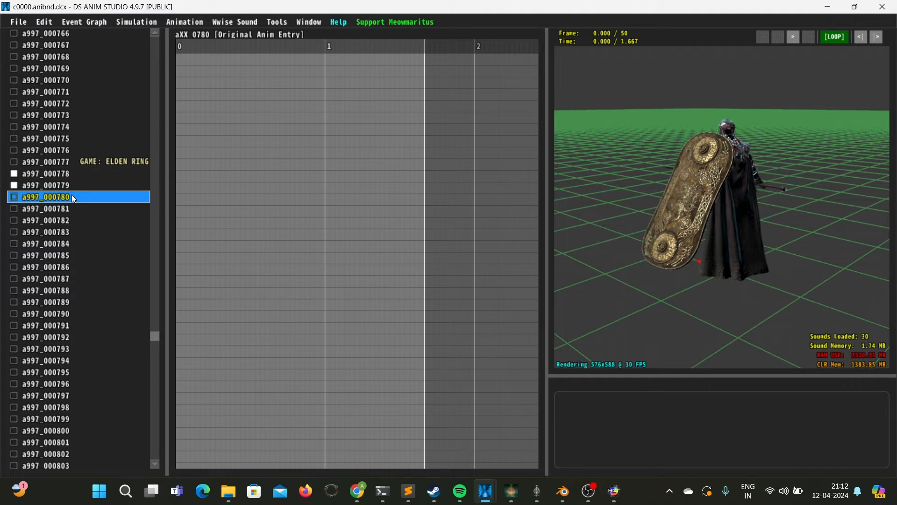
pyautogui.hotkey('ctrl', 'c')
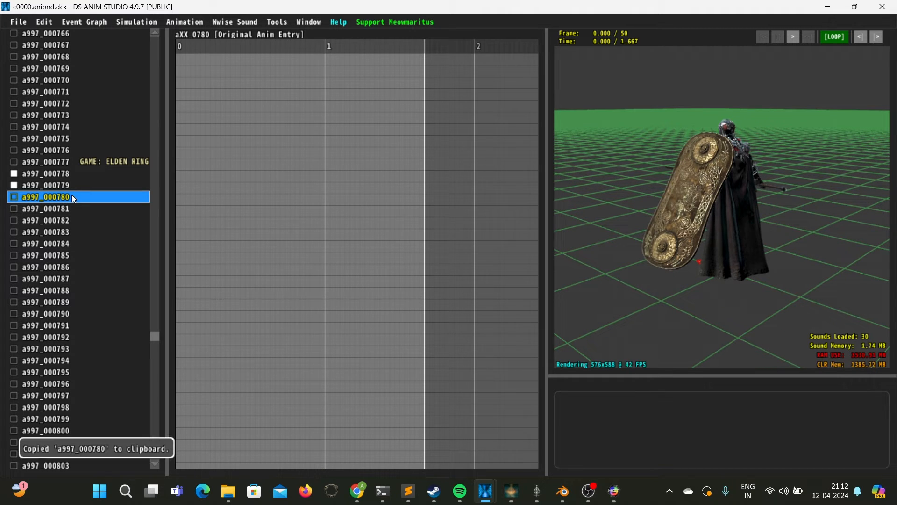
# - Return to the Havok Filter Manager and set the second Write to Platform output to a997_000780 in the a1x_compendium folder
pyautogui.hotkey('alt', 'Tab')
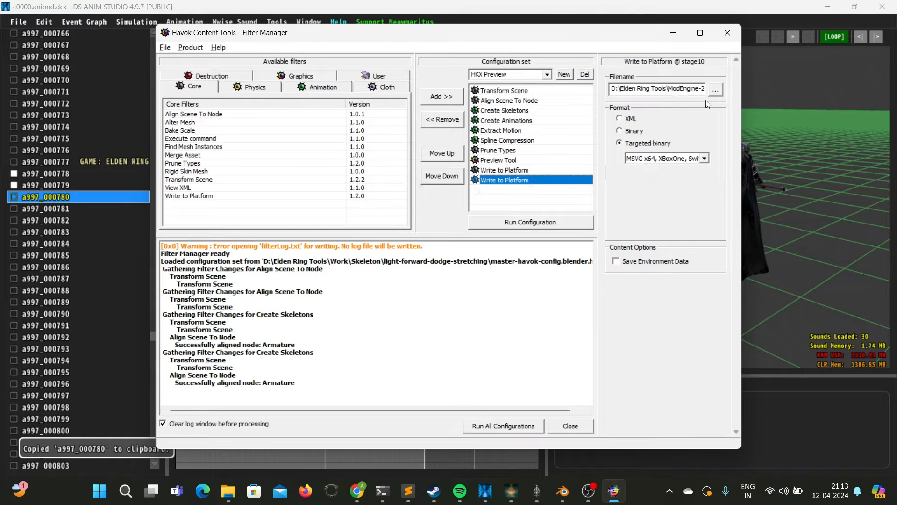
pyautogui.click(716, 90)
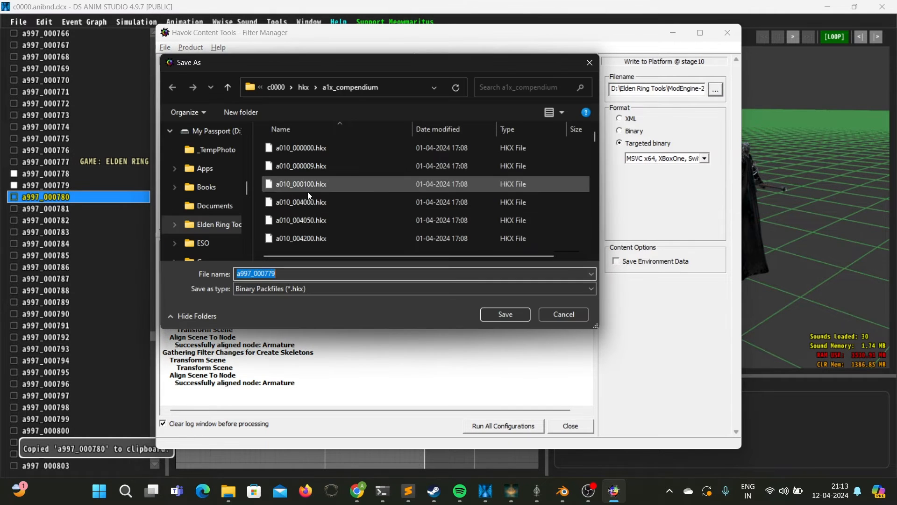
pyautogui.hotkey('ctrl', 'v')
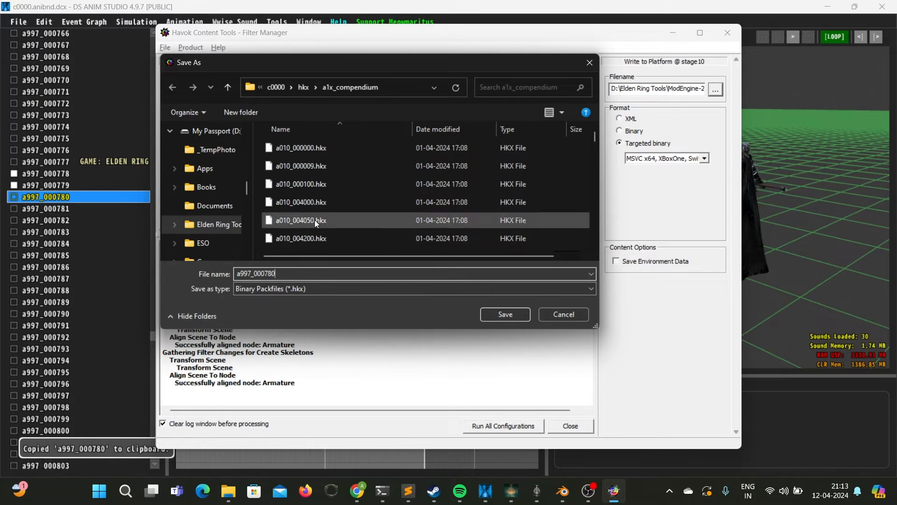
pyautogui.click(516, 316)
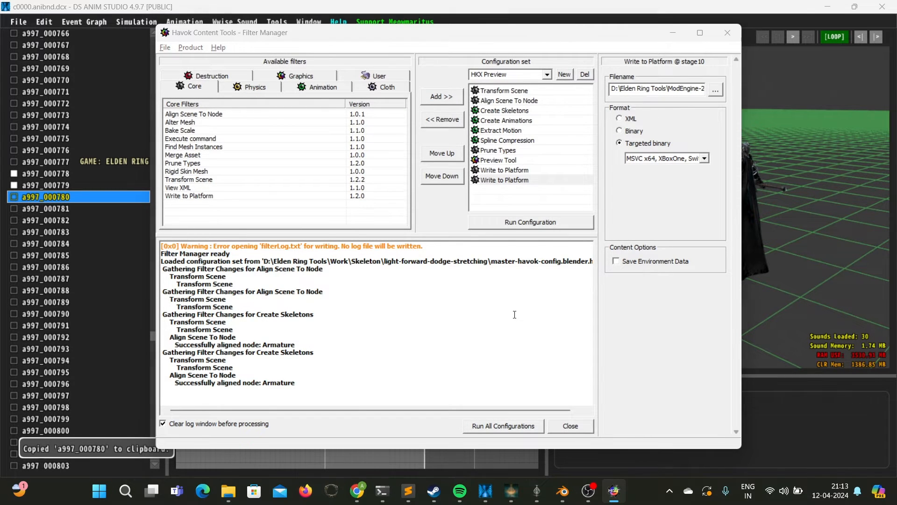
# - Switch to File Explorer and examine the mod's chr folder, including c0000_a0x.anibnd.dcx and the unpacked c0000_a1x-anibnd-dcx folder
pyautogui.hotkey('alt', 'Tab')
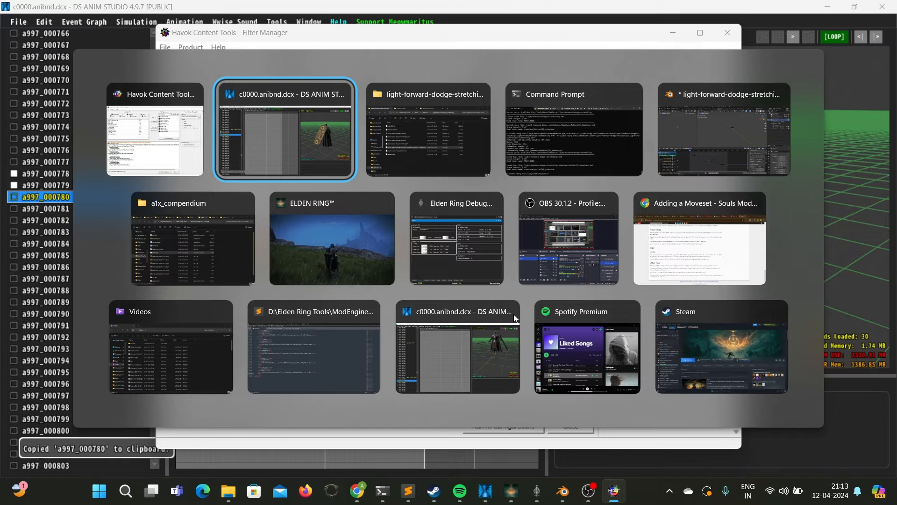
pyautogui.click(175, 242)
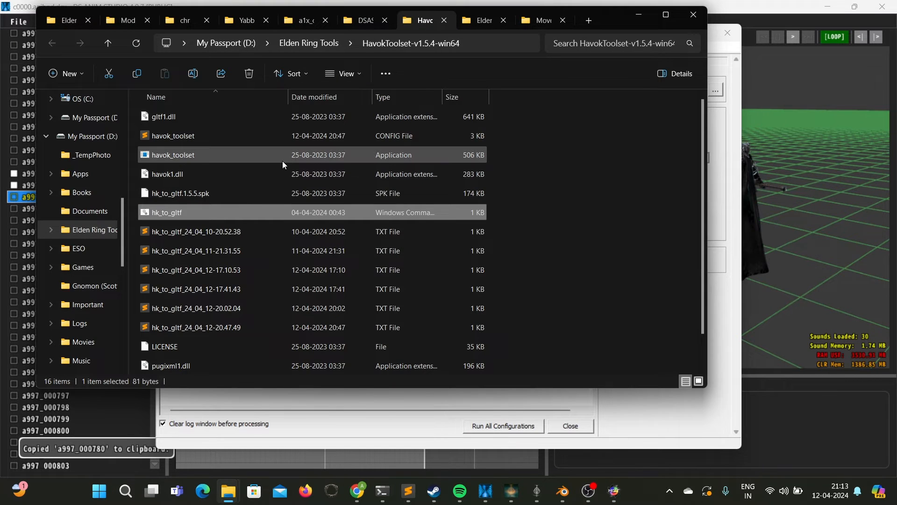
pyautogui.click(187, 21)
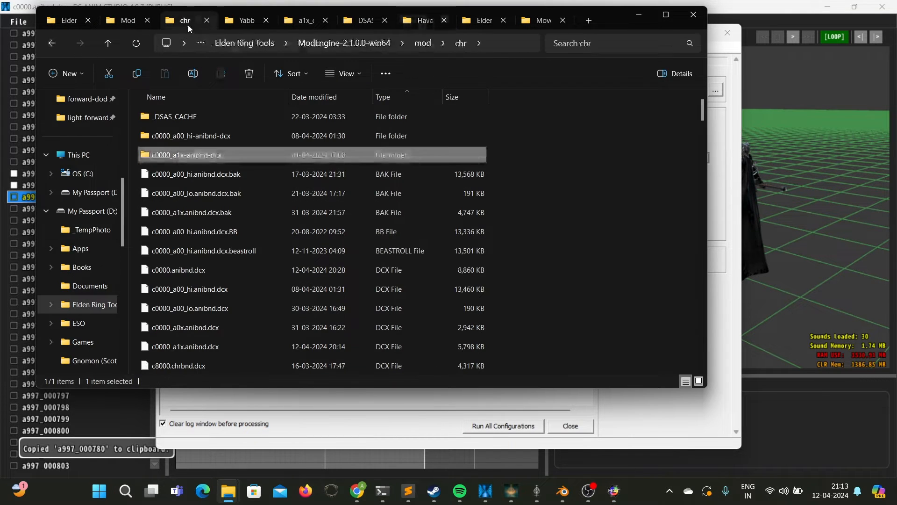
pyautogui.moveTo(210, 153)
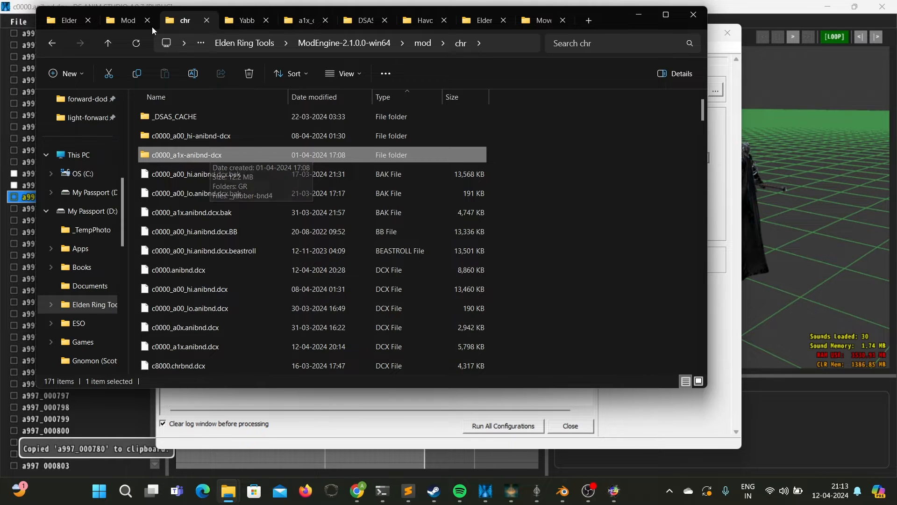
pyautogui.click(109, 41)
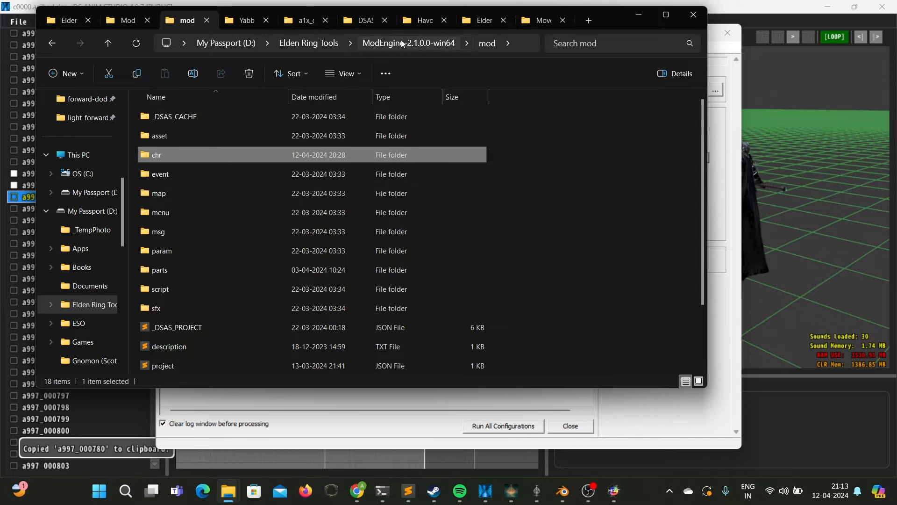
pyautogui.doubleClick(185, 159)
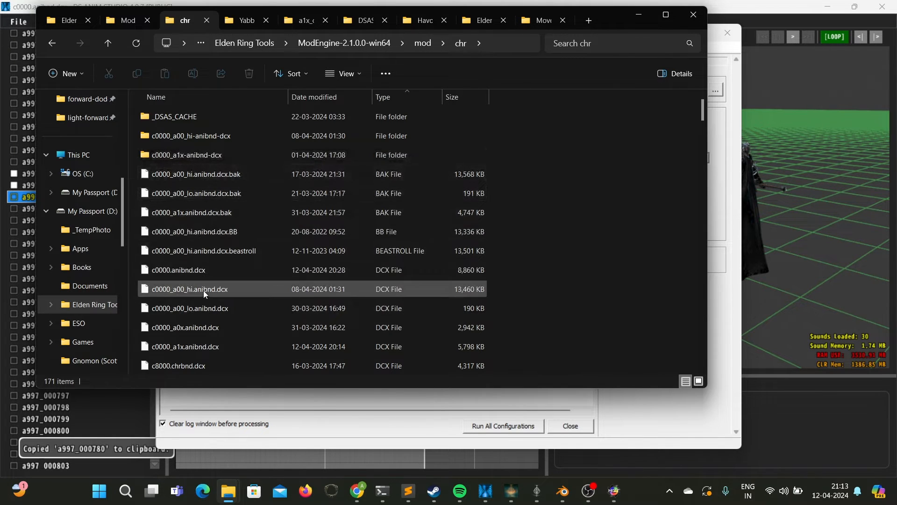
pyautogui.click(222, 328)
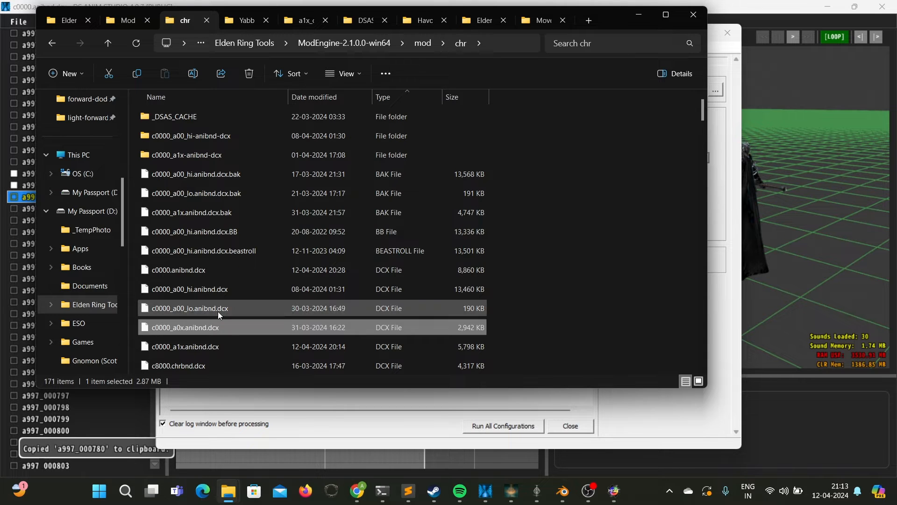
pyautogui.click(215, 155)
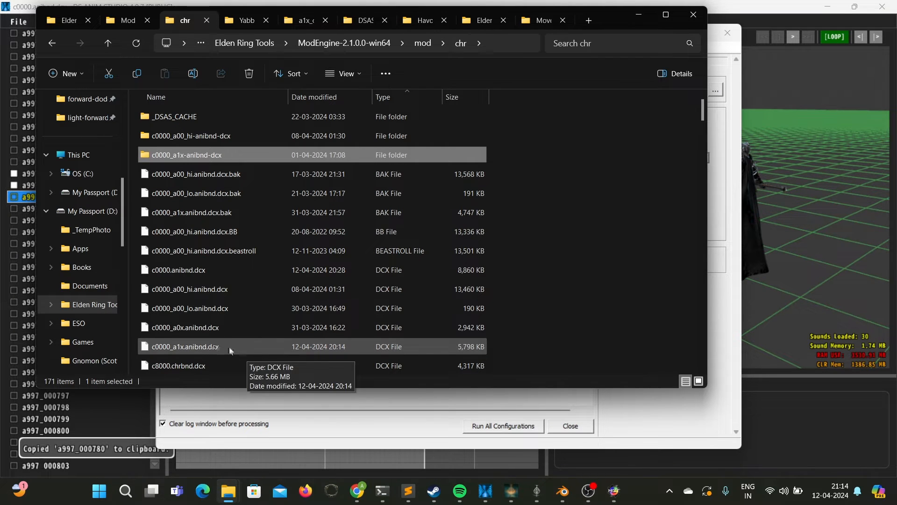
# - Look through the HKX animation files in the a1x_compendium folder
pyautogui.click(306, 22)
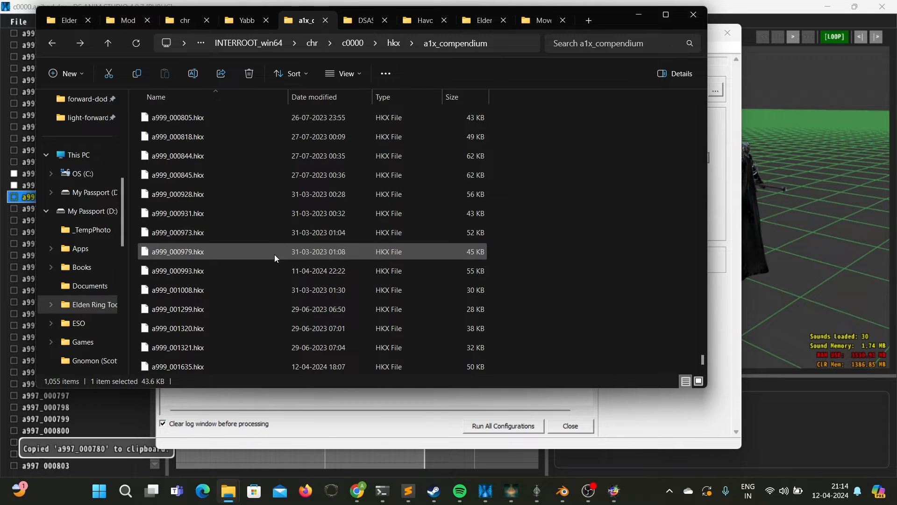
pyautogui.scroll(20, 276, 256)
pyautogui.scroll(-20, 276, 256)
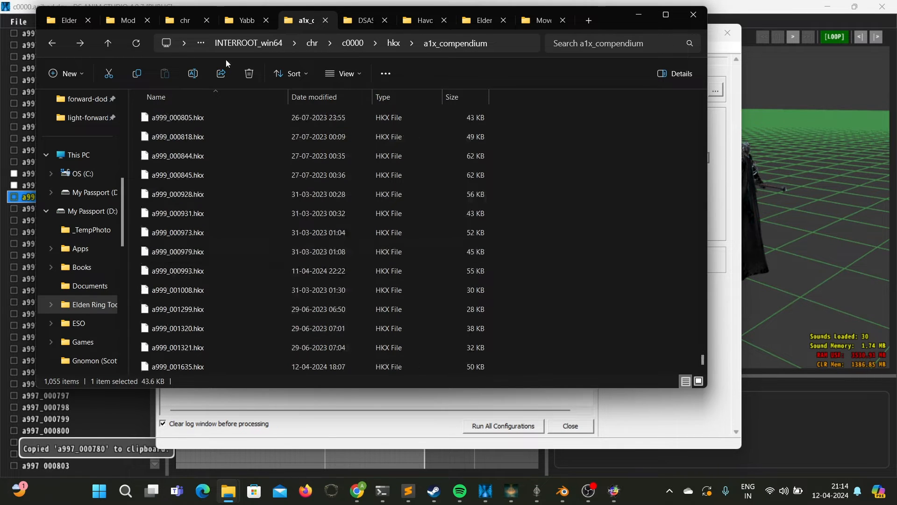
# - Compare the c0000_a00_lo, c0000_a00_hi and c0000 anibnd.dcx files in the mod's chr folder
pyautogui.click(183, 22)
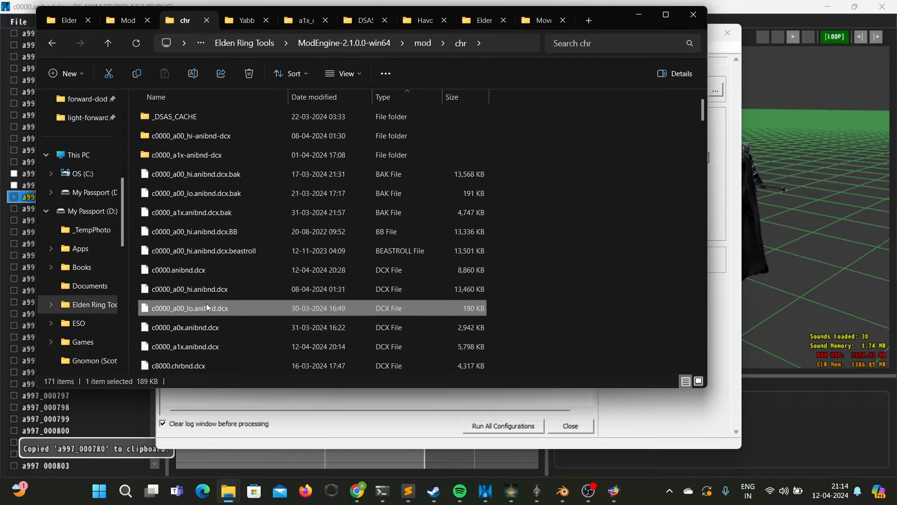
pyautogui.moveTo(210, 289); pyautogui.dragTo(225, 294)
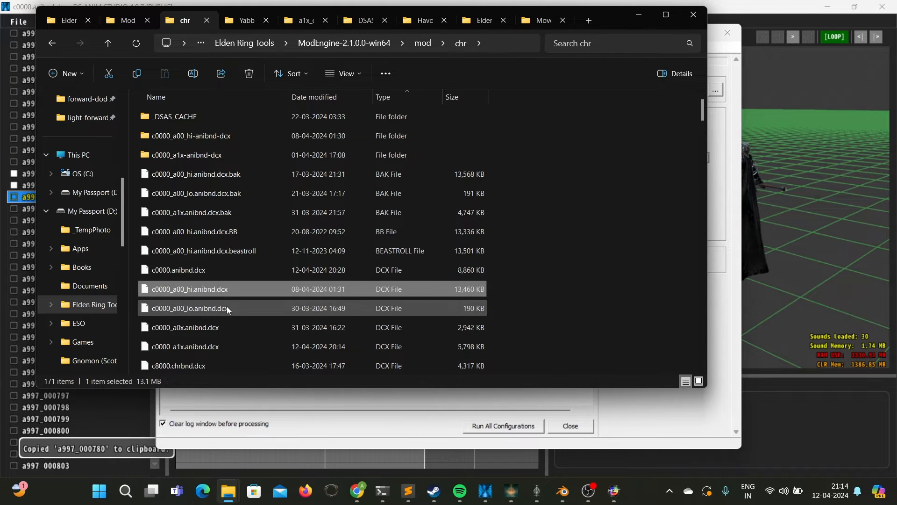
pyautogui.click(228, 306)
pyautogui.click(239, 287)
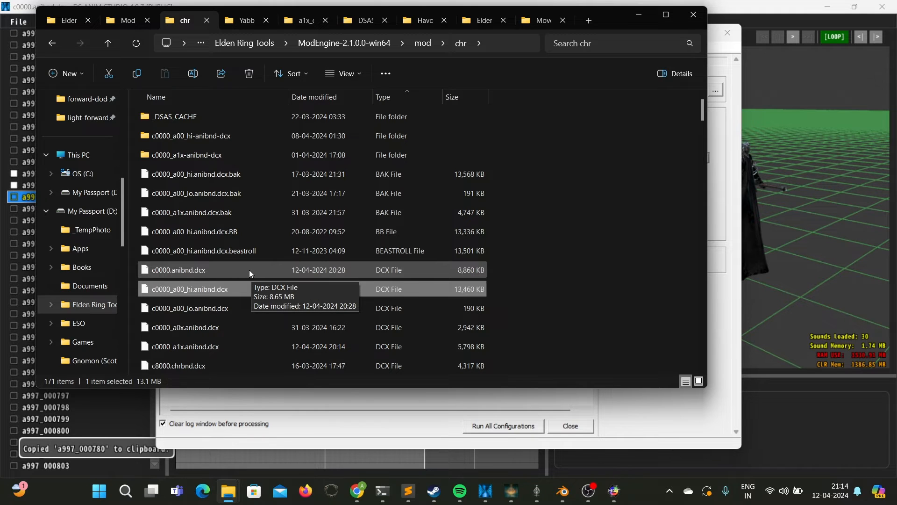
pyautogui.click(249, 270)
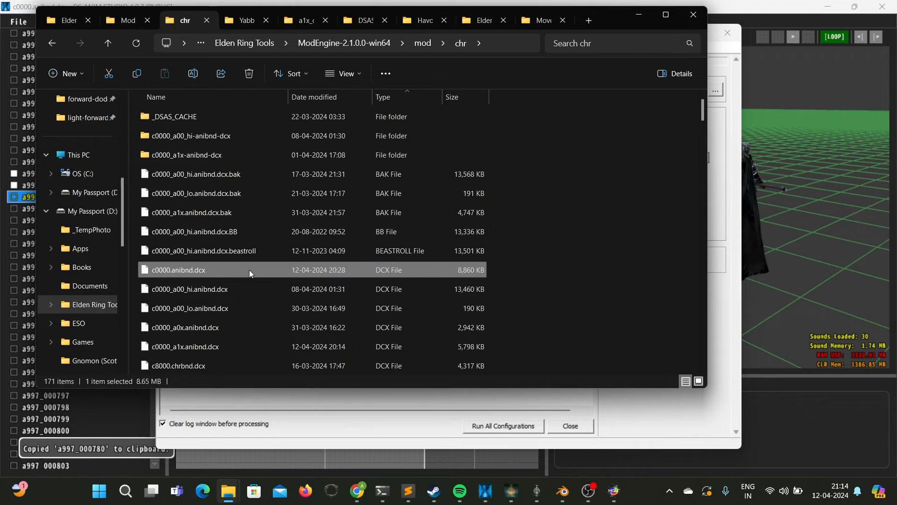
# - Return to the Havok Filter Manager and reconfirm a997_000780 as the second Write to Platform filter's output file
pyautogui.click(688, 423)
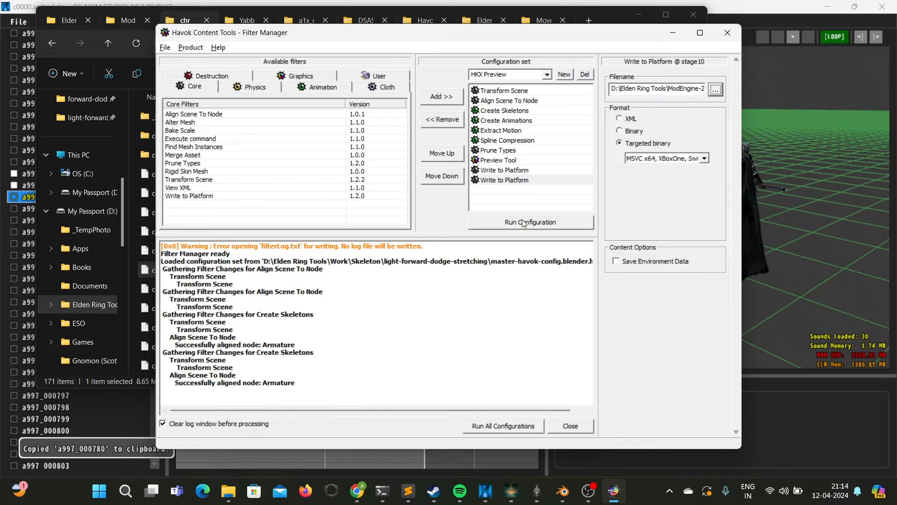
pyautogui.click(509, 181)
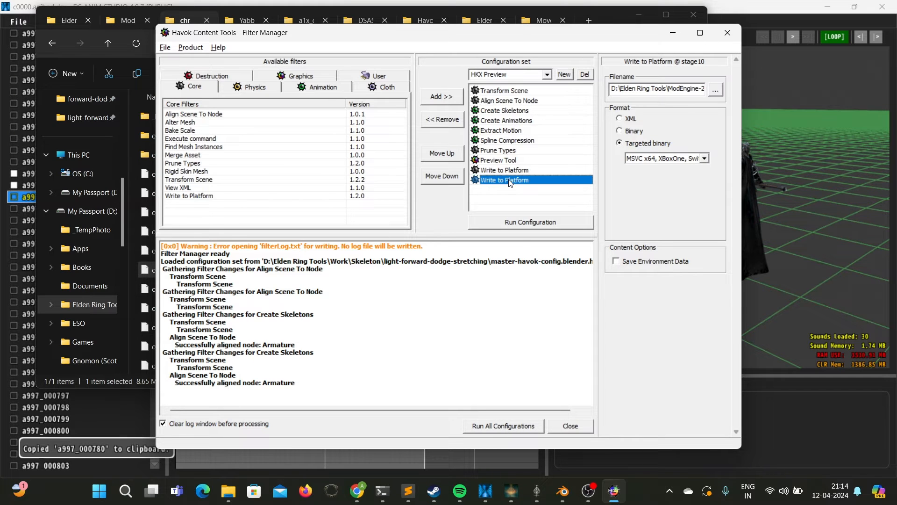
pyautogui.click(715, 90)
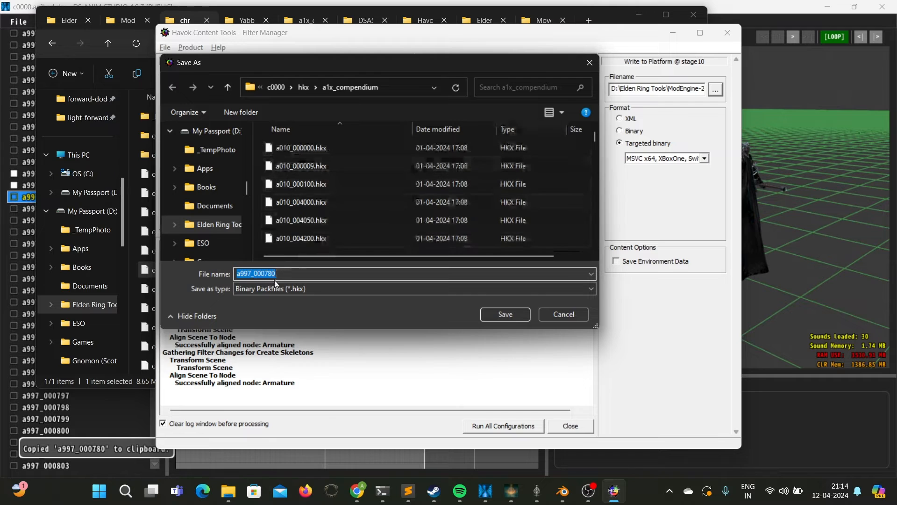
pyautogui.click(505, 314)
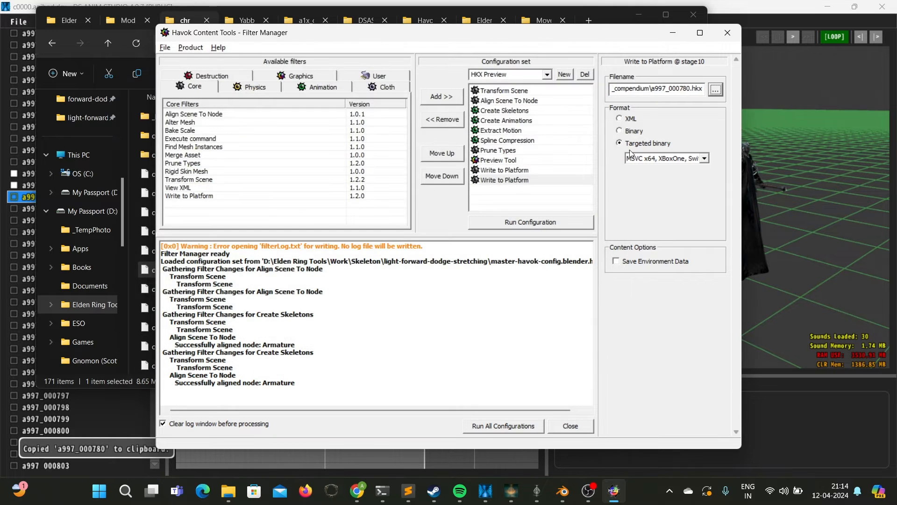
# - Reconfirm light-forward-dodge-stretching-final as the first Write to Platform filter's output file and run all configurations
pyautogui.click(518, 170)
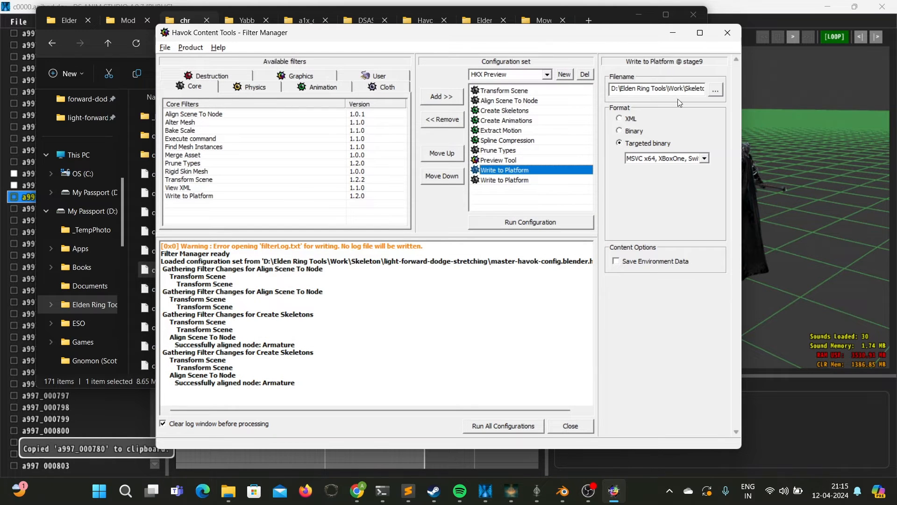
pyautogui.click(715, 90)
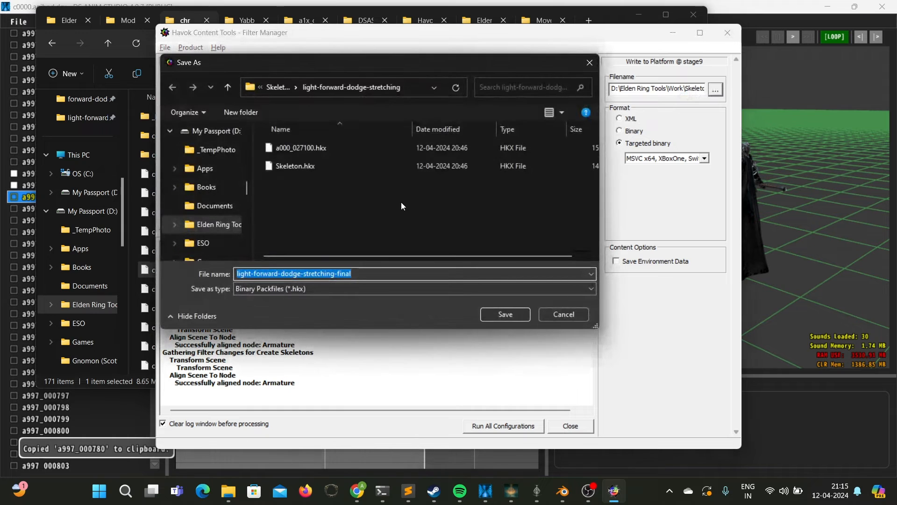
pyautogui.press('Return')
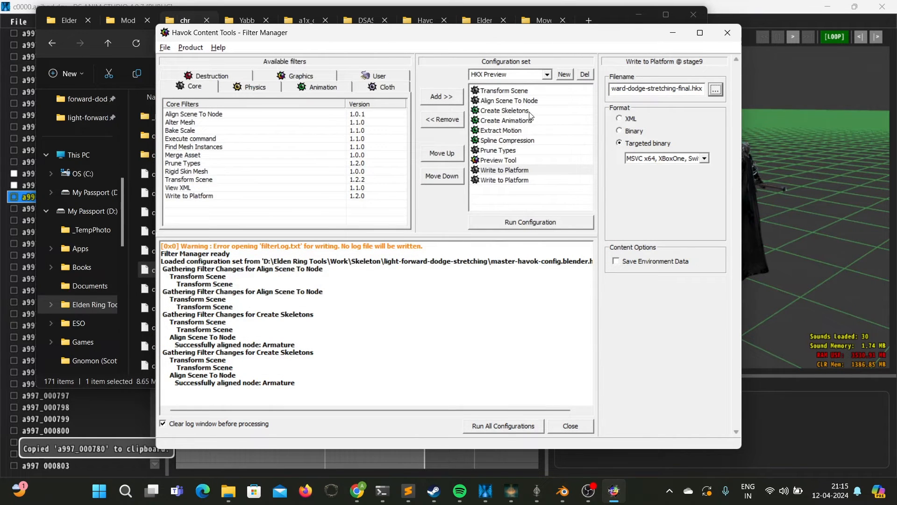
pyautogui.click(508, 427)
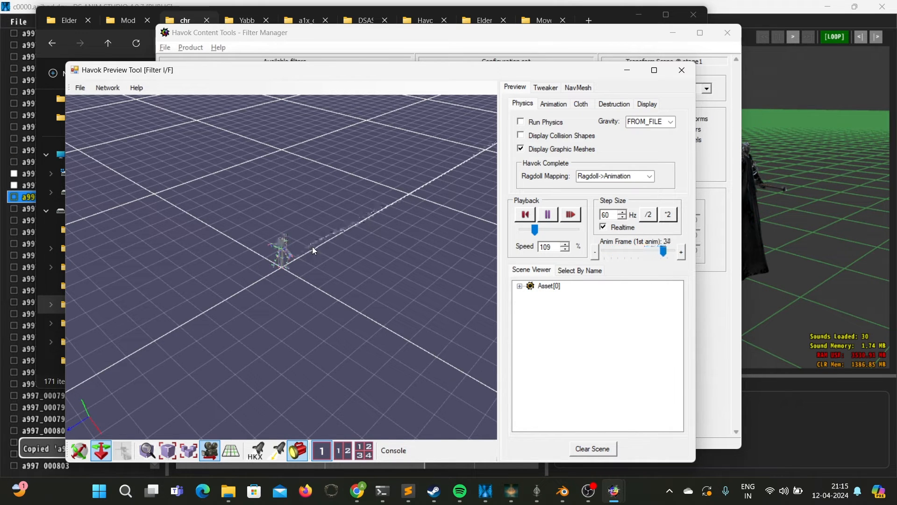
# - Inspect the processed dodge animation up close from a low angle in the Havok Preview Tool and close the preview
pyautogui.scroll(5, 365, 244)
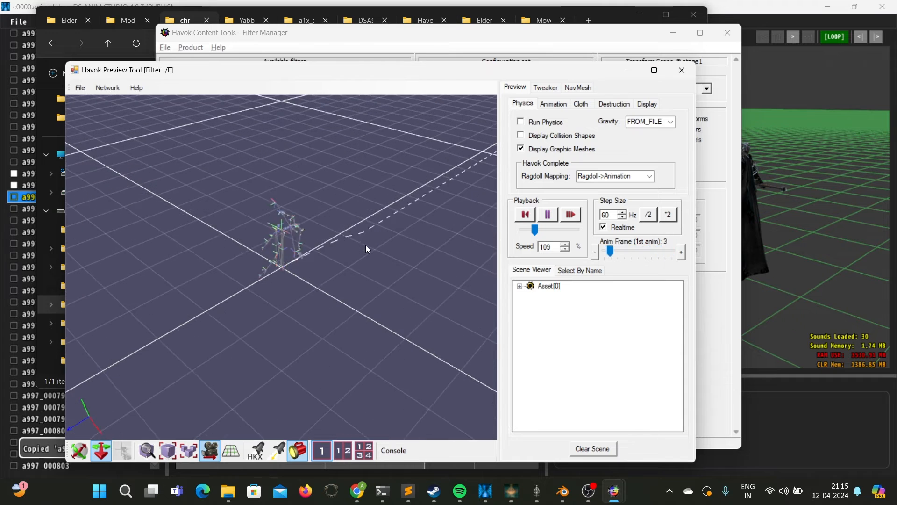
pyautogui.moveTo(374, 224); pyautogui.dragTo(82, 159)
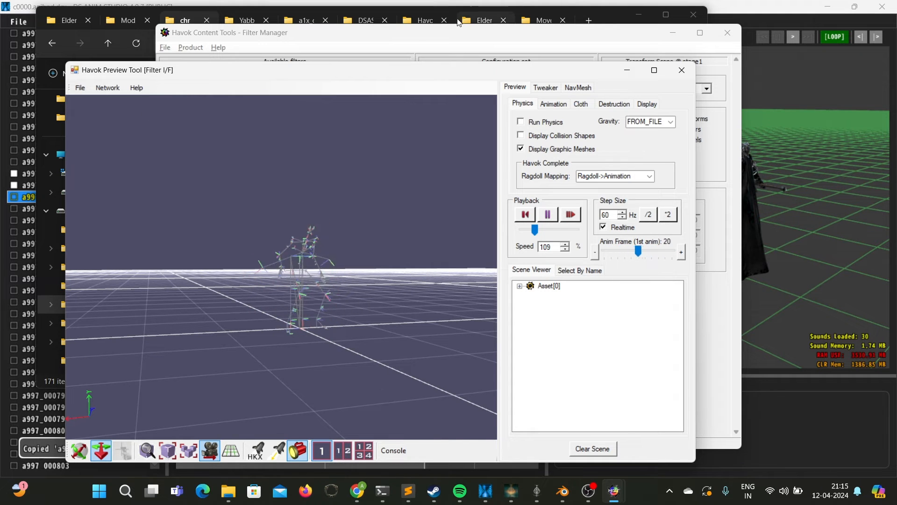
pyautogui.click(671, 74)
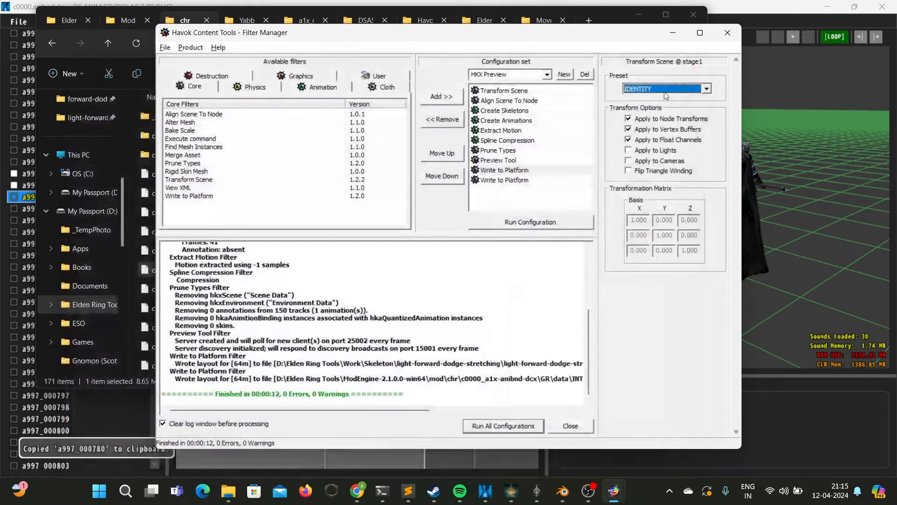
# - Review both Write to Platform filters' output settings and check for a997_000780.hkx in the a1x_compendium folder
pyautogui.click(533, 171)
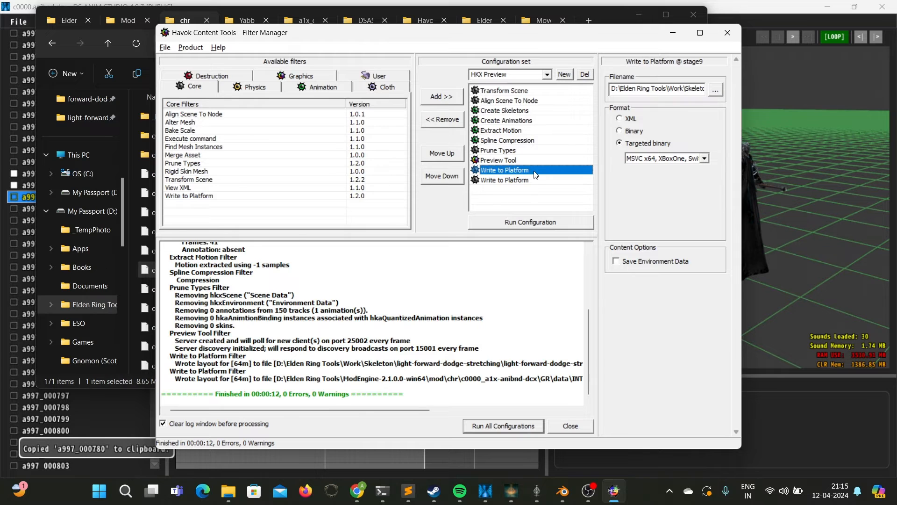
pyautogui.moveTo(535, 180); pyautogui.dragTo(541, 169)
pyautogui.click(540, 179)
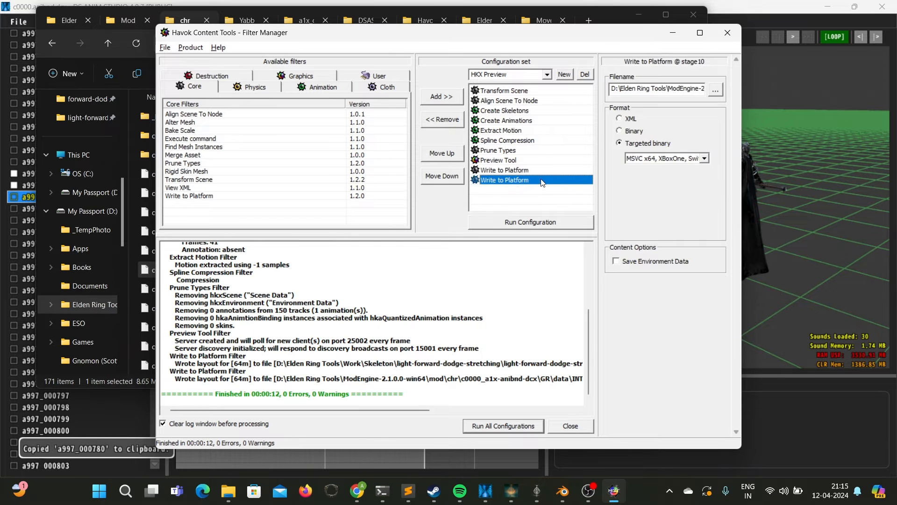
pyautogui.hotkey('alt', 'Tab')
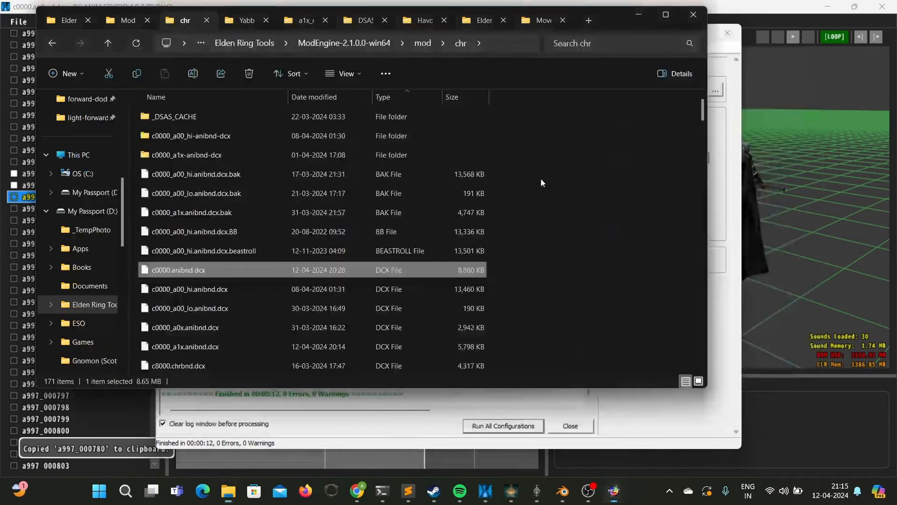
pyautogui.click(306, 21)
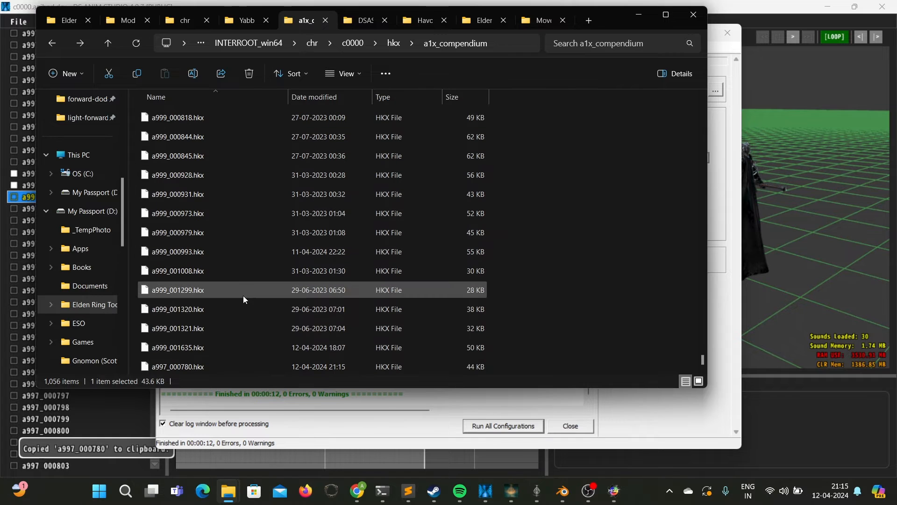
pyautogui.scroll(-1, 198, 365)
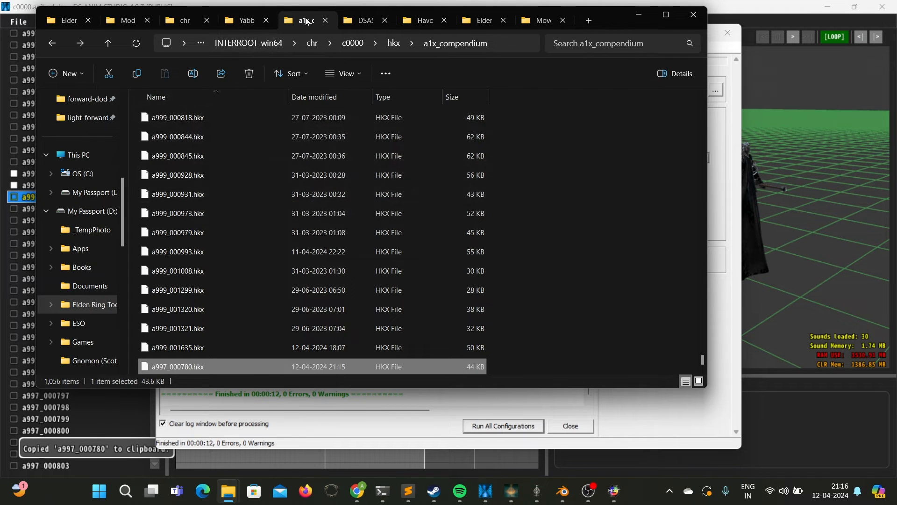
# - Look inside the mod's c0000_a1x-anibnd-dcx folder for the _yabber-bnd4 file, and go back to the a1x_compendium folder
pyautogui.click(175, 21)
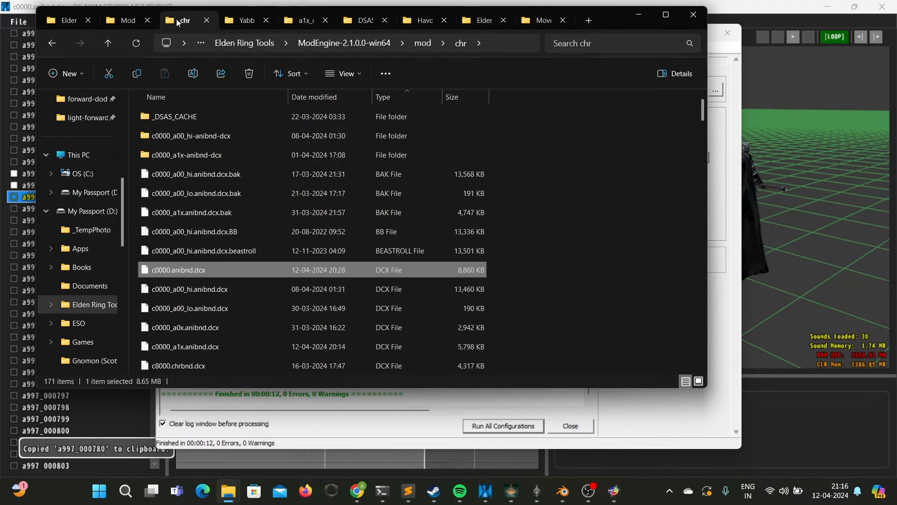
pyautogui.doubleClick(197, 153)
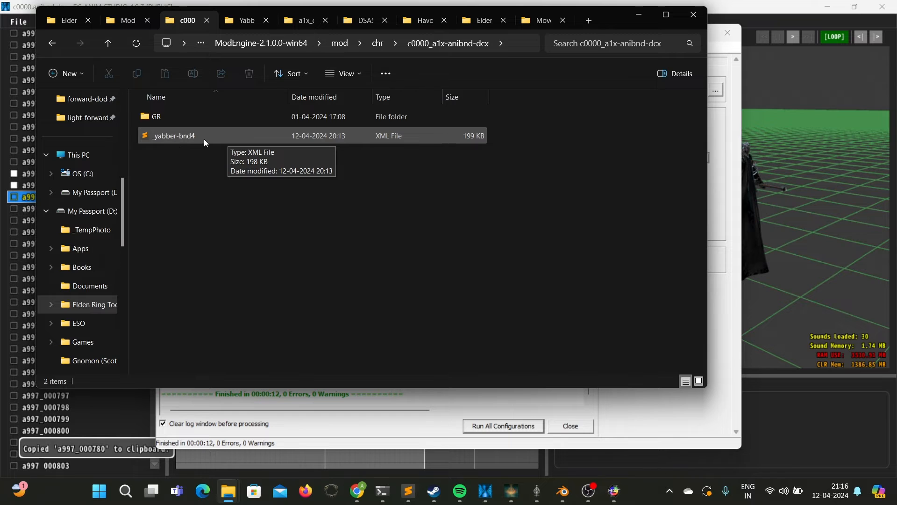
pyautogui.click(109, 45)
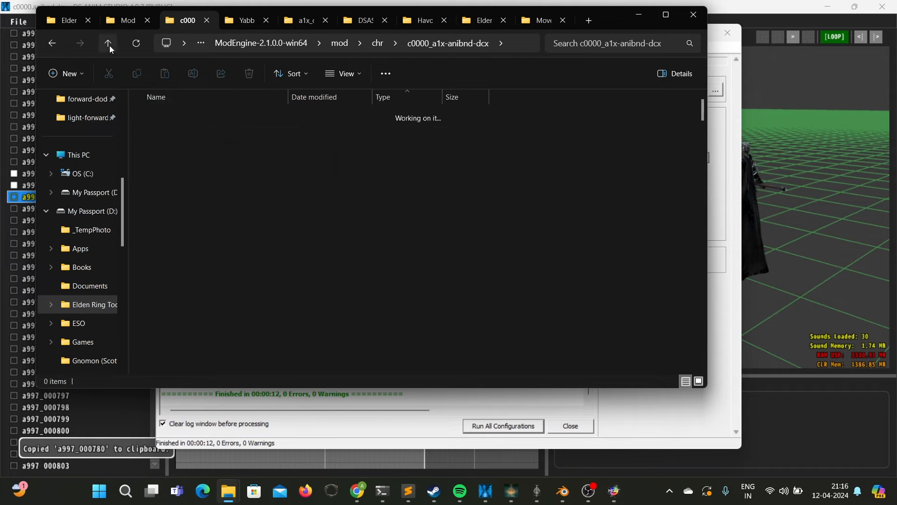
pyautogui.click(309, 21)
# - Switch to _yabber-bnd4.xml in Sublime Text and duplicate the a997_000779 file entry at the end of the files list
pyautogui.hotkey('alt', 'Tab')
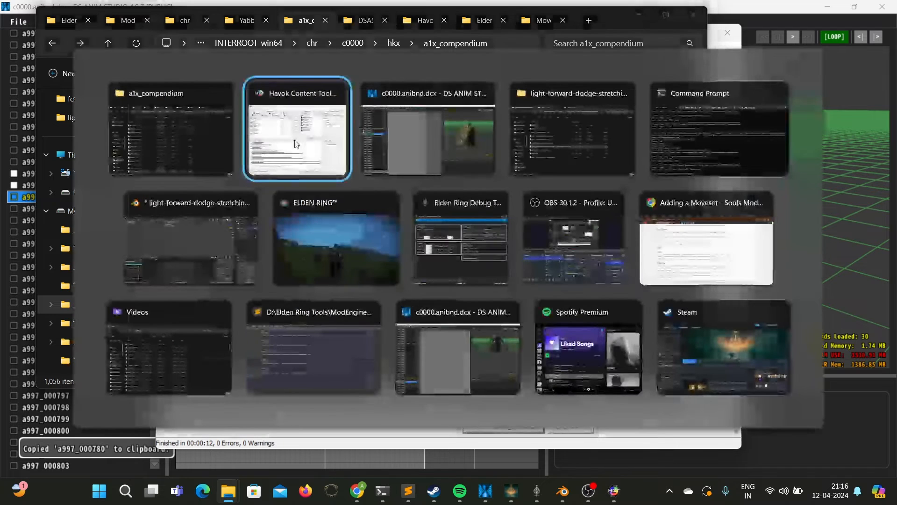
pyautogui.click(315, 344)
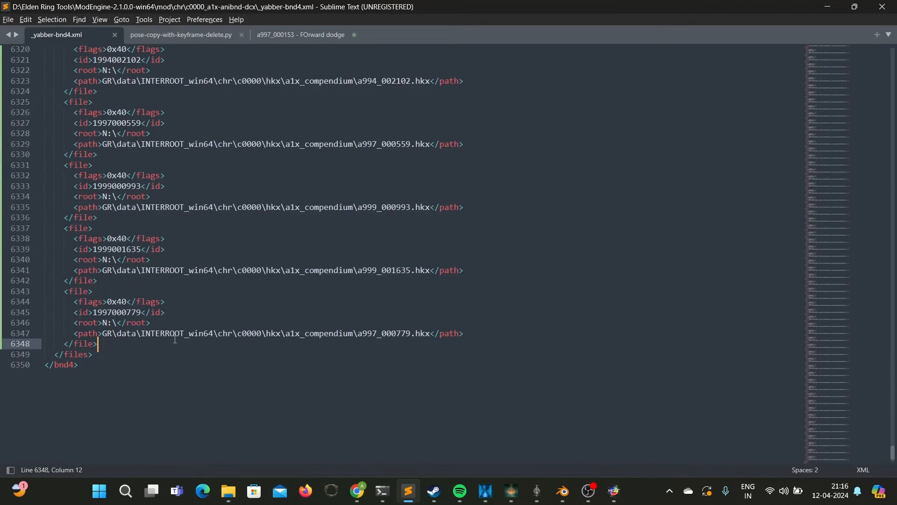
pyautogui.click(174, 290)
pyautogui.press('Home')
pyautogui.press('Home')
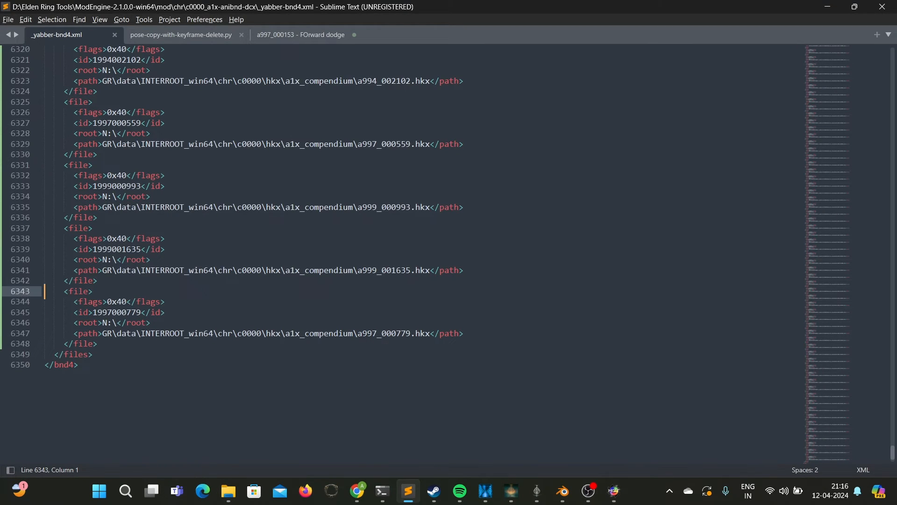
pyautogui.hotkey('shift', 'Down')
pyautogui.hotkey('shift', 'Down')
pyautogui.hotkey('shift', 'Down')
pyautogui.hotkey('shift', 'Down')
pyautogui.hotkey('shift', 'Down')
pyautogui.hotkey('shift', 'Down')
pyautogui.hotkey('ctrl', 'c')
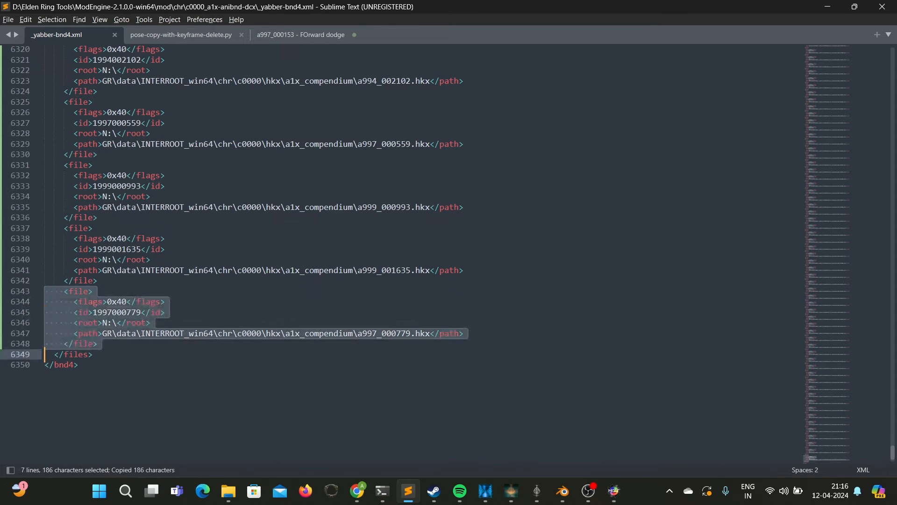
pyautogui.press('Right')
pyautogui.hotkey('ctrl', 'v')
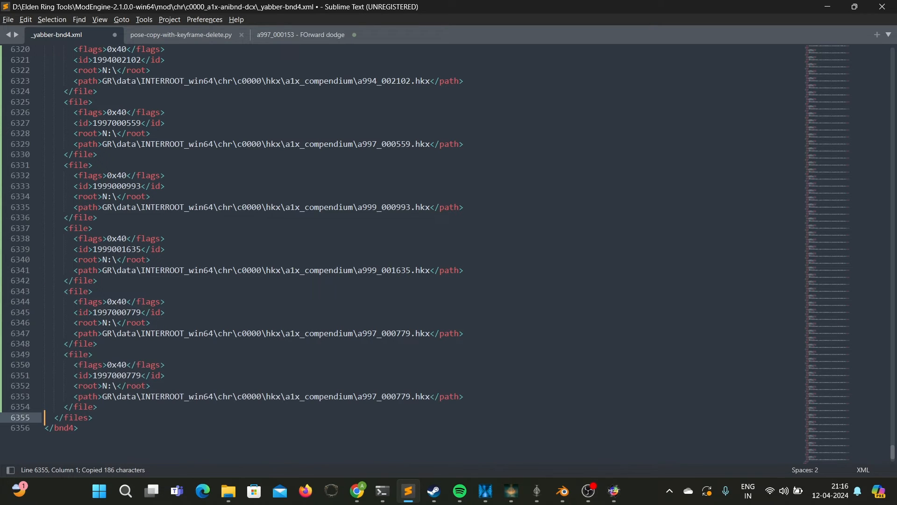
# - Copy the name a997_000780 from the HKX file in a1x_compendium and use it in the duplicated entry's path
pyautogui.hotkey('alt', 'Tab')
pyautogui.click(201, 370)
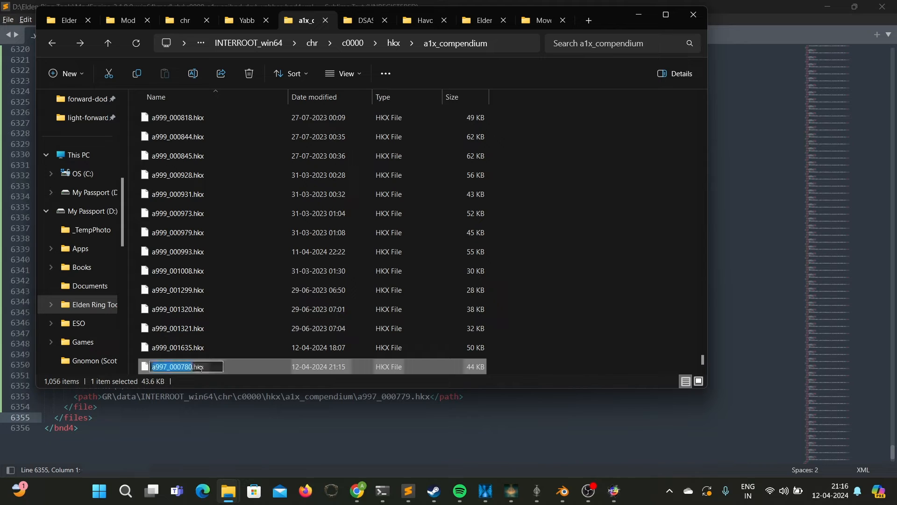
pyautogui.click(239, 371)
pyautogui.hotkey('alt', 'Tab')
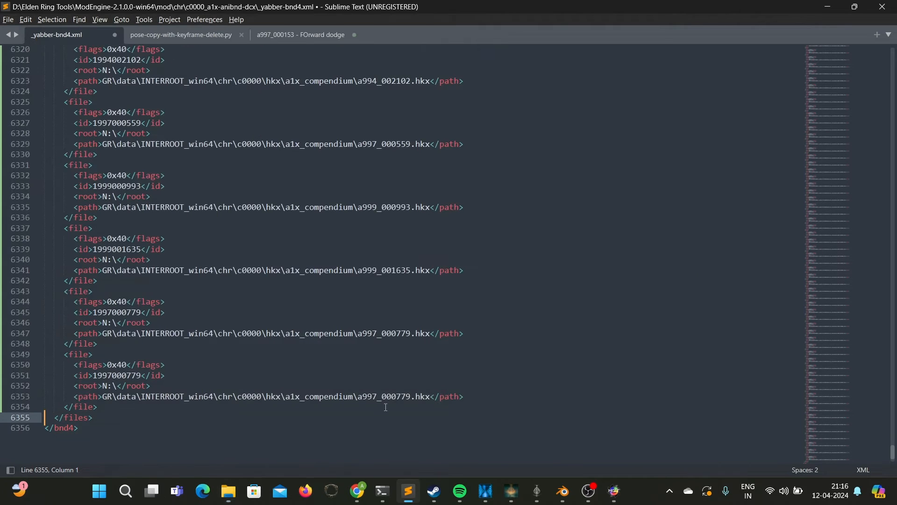
pyautogui.doubleClick(393, 397)
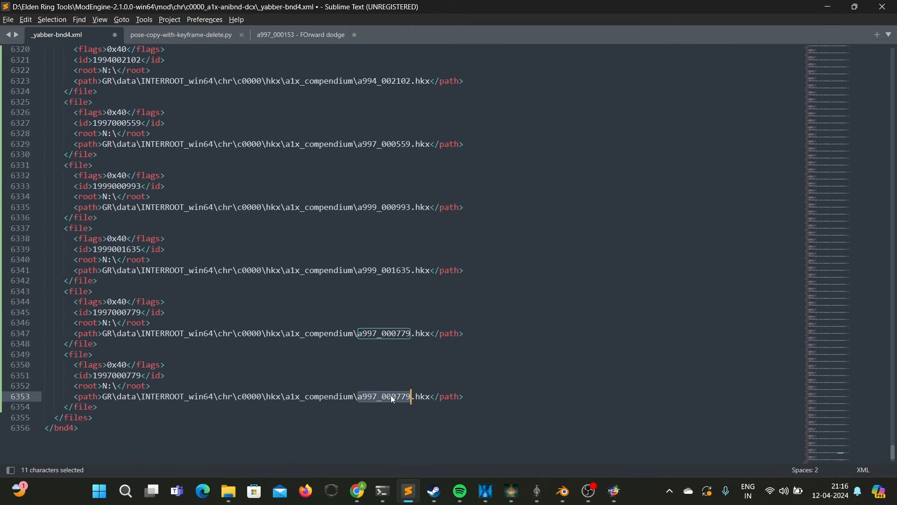
pyautogui.hotkey('ctrl', 'v')
pyautogui.doubleClick(113, 375)
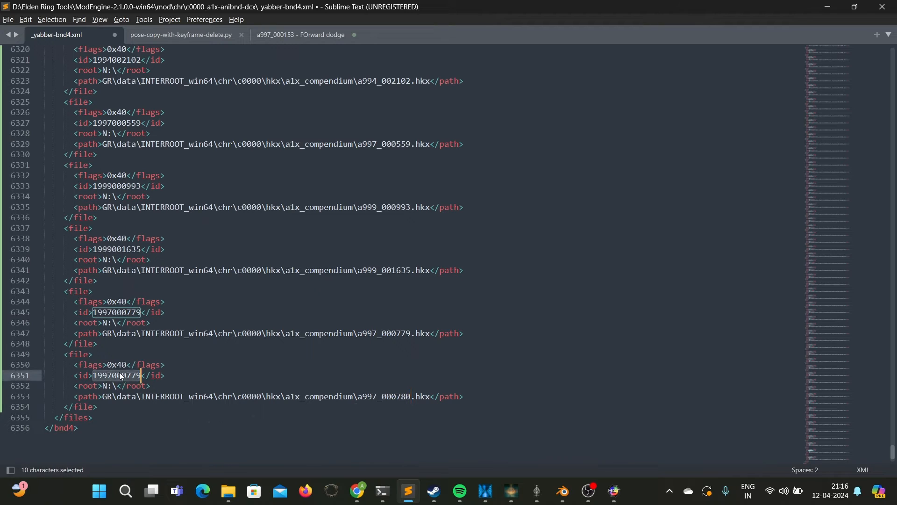
pyautogui.hotkey('ctrl', 'v')
pyautogui.press('Left')
pyautogui.press('Left')
pyautogui.press('Left')
pyautogui.press('Left')
pyautogui.press('Left')
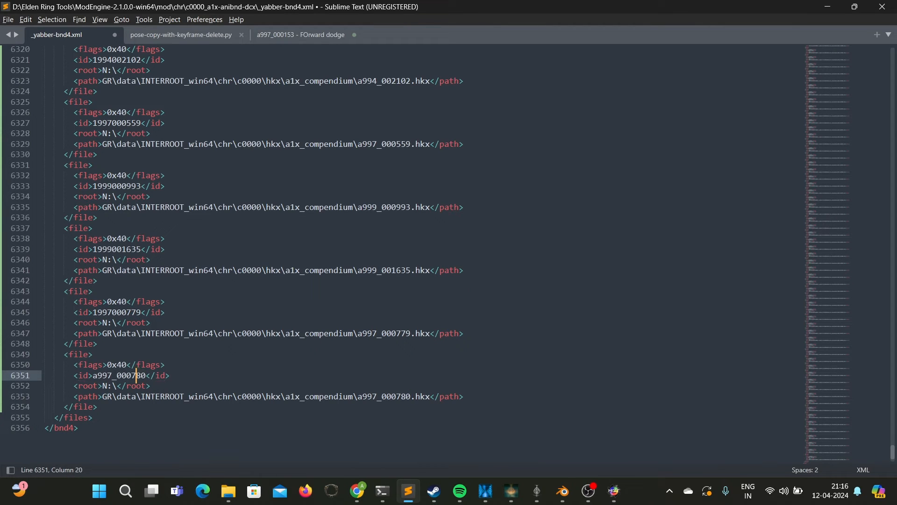
pyautogui.press('BackSpace')
pyautogui.press('Left')
pyautogui.press('Left')
pyautogui.press('Left')
pyautogui.press('BackSpace')
pyautogui.write('1')
pyautogui.hotkey('ctrl', 's')
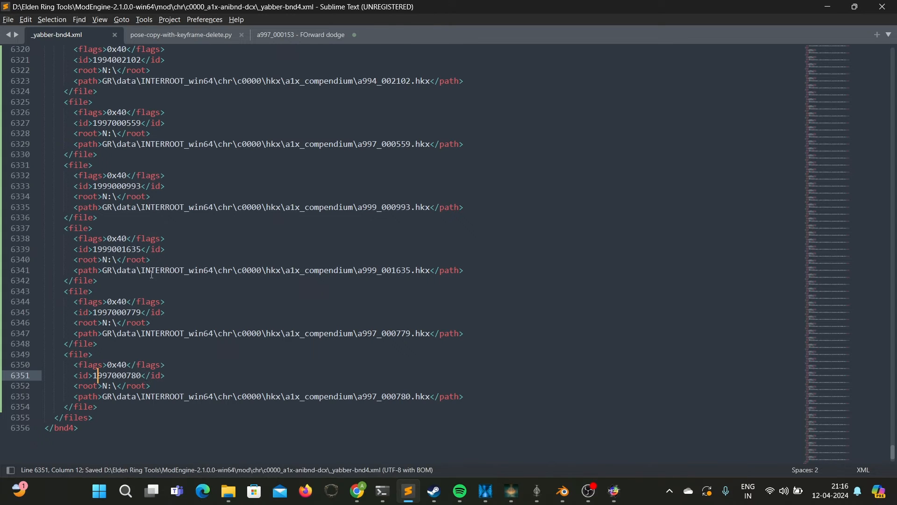
# - Repack the mod's c0000_a1x-anibnd-dcx folder with Yabber and check the c0000_a1x.anibnd.dcx file in the chr folder
pyautogui.hotkey('alt', 'Tab')
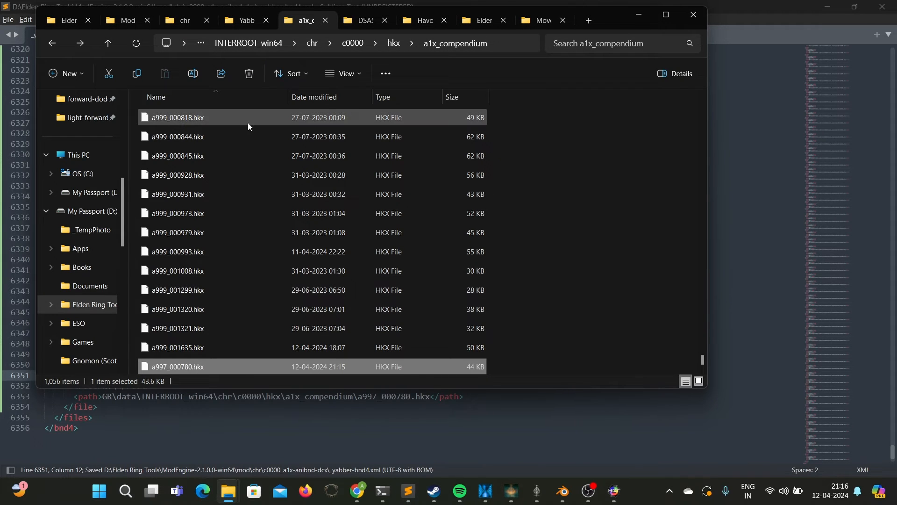
pyautogui.click(189, 20)
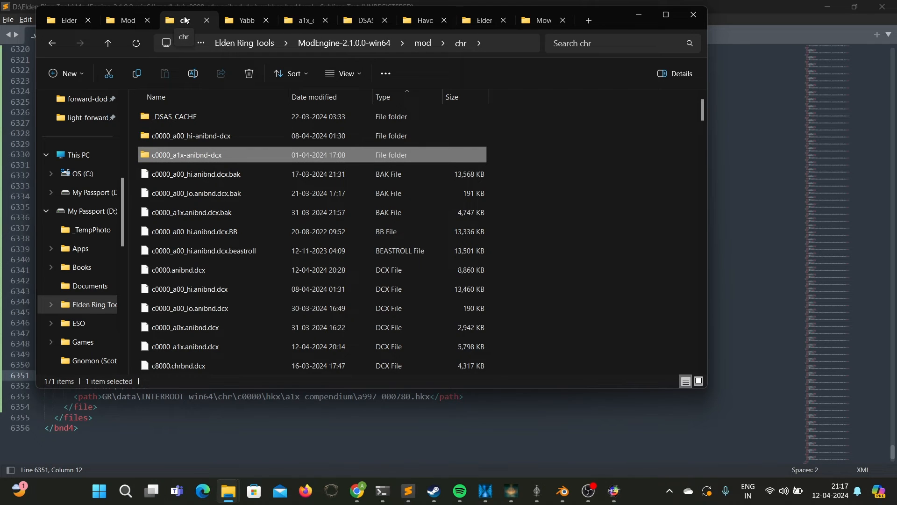
pyautogui.moveTo(228, 159)
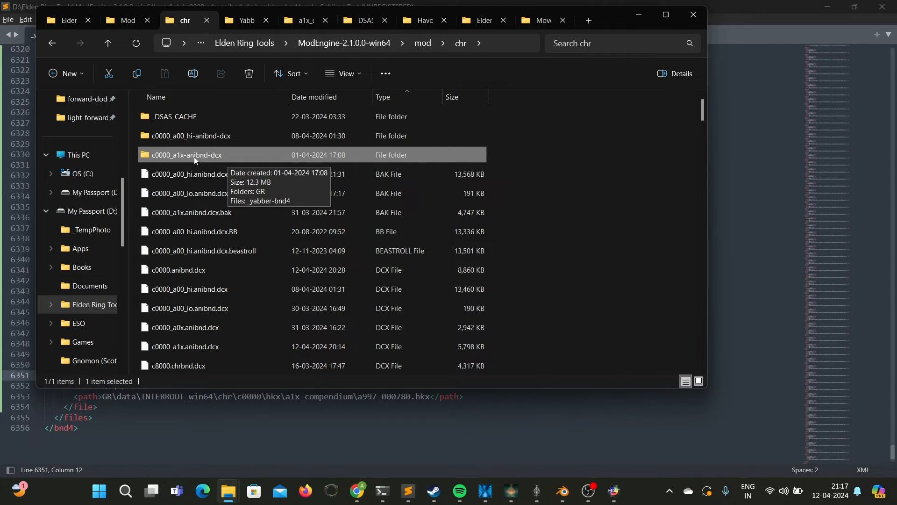
pyautogui.moveTo(195, 156); pyautogui.dragTo(191, 231)
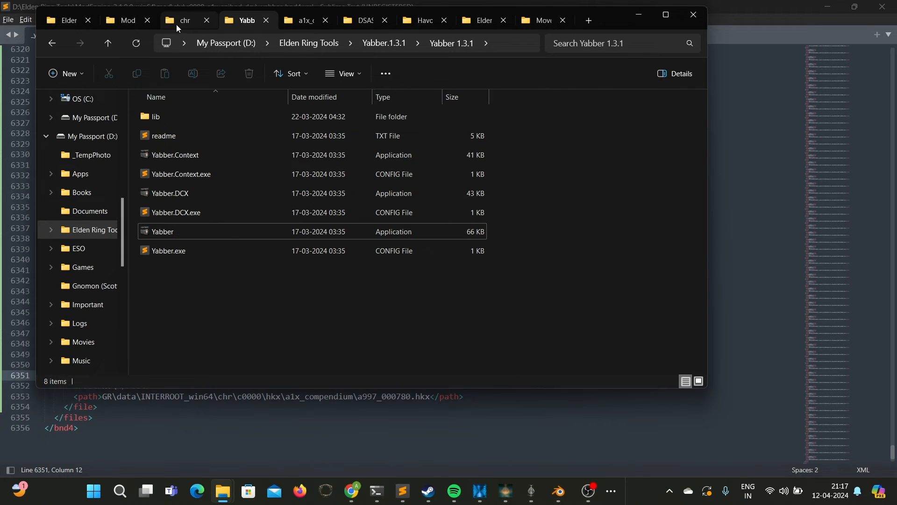
pyautogui.click(177, 24)
pyautogui.click(218, 351)
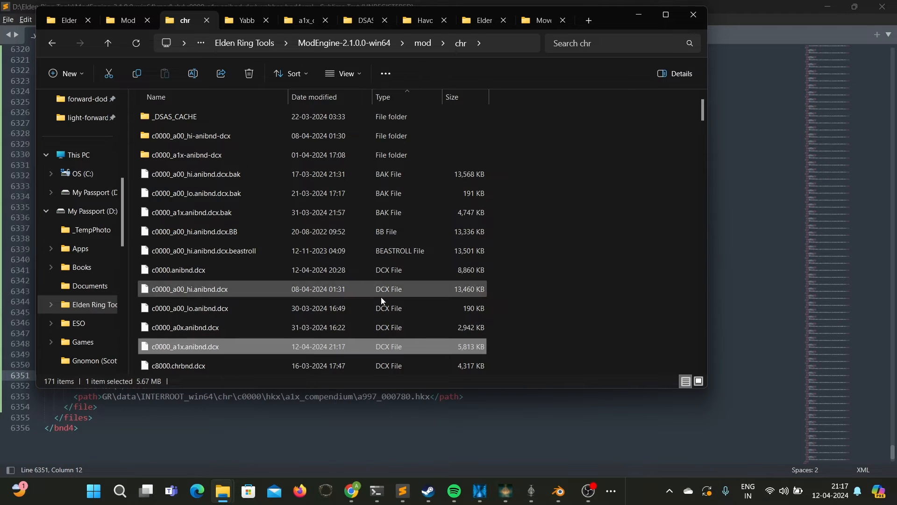
# - Switch to the Havok Filter Manager and close it, saving the configuration changes
pyautogui.moveTo(511, 499)
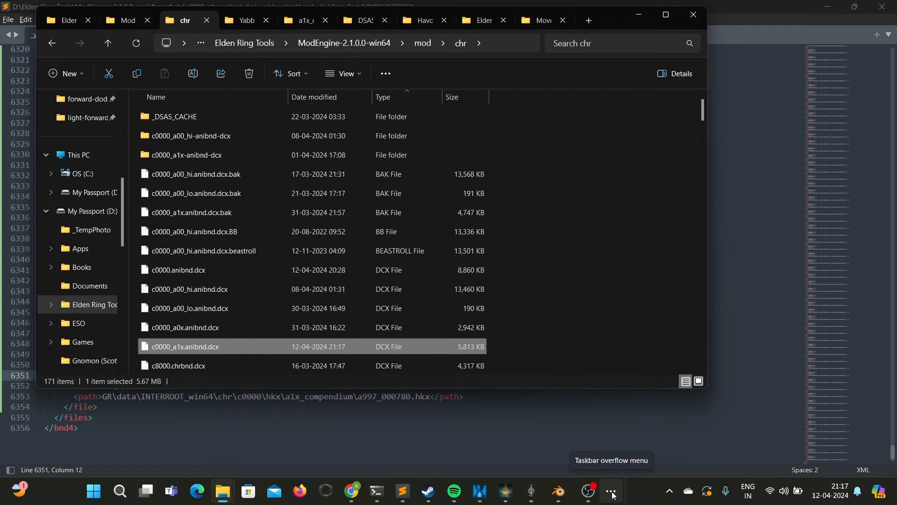
pyautogui.click(613, 493)
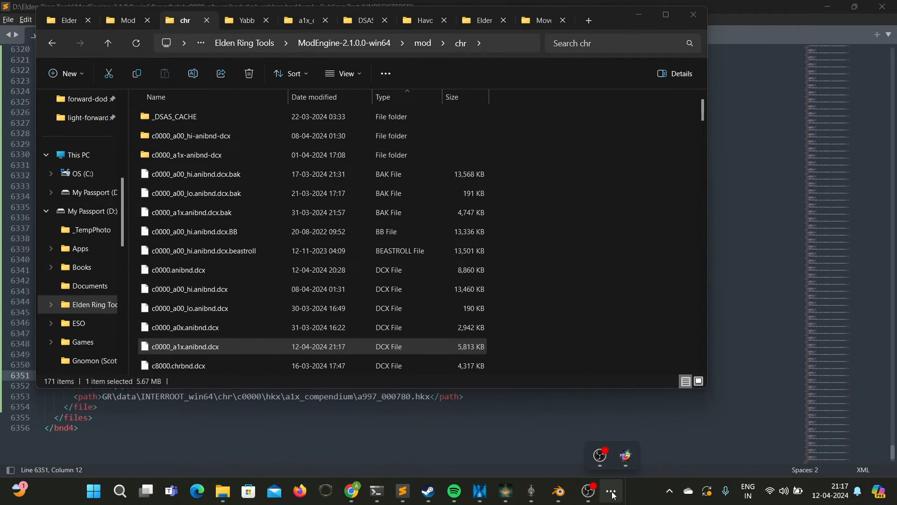
pyautogui.click(626, 462)
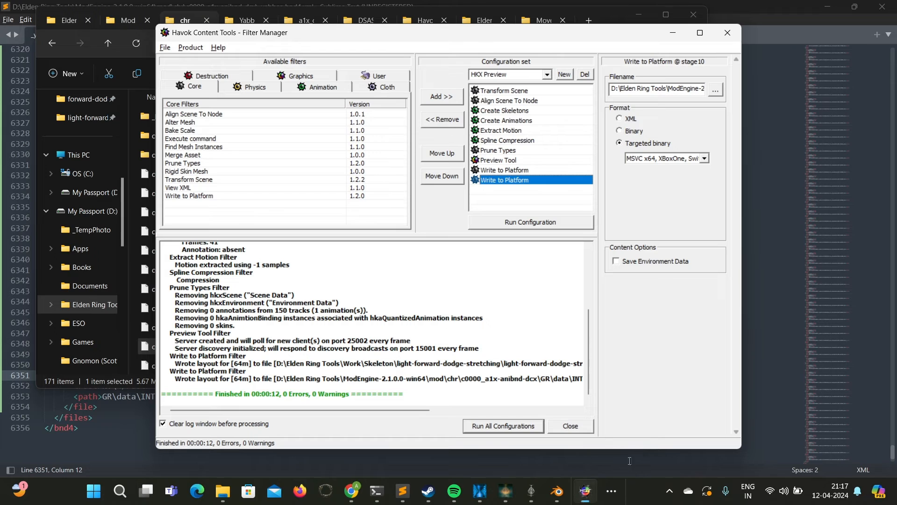
pyautogui.click(728, 34)
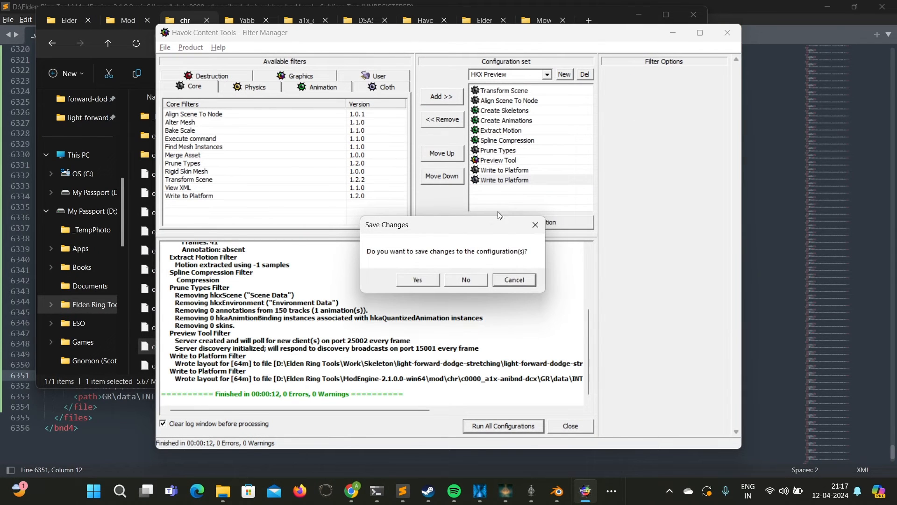
pyautogui.click(418, 279)
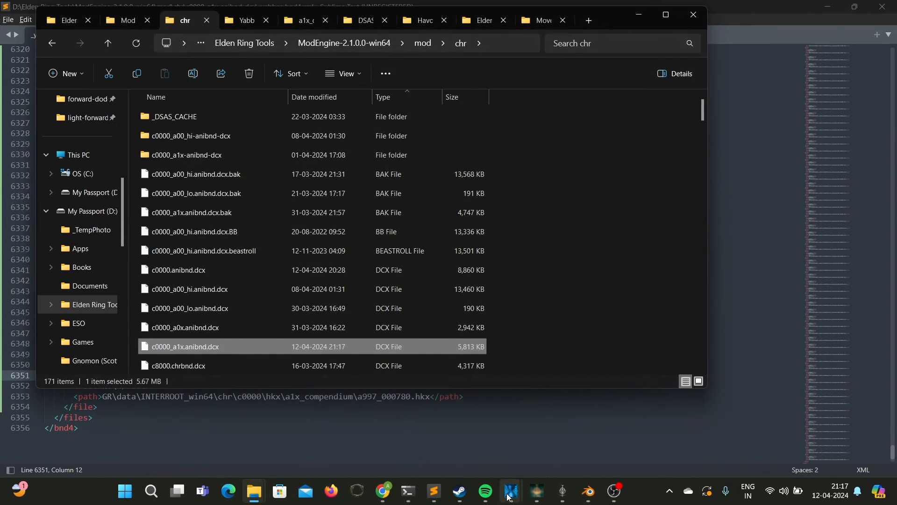
# - Switch to the DS Anim Studio window showing a997_000780 and select animation a000_000000 at the start of a00.tae
pyautogui.click(510, 497)
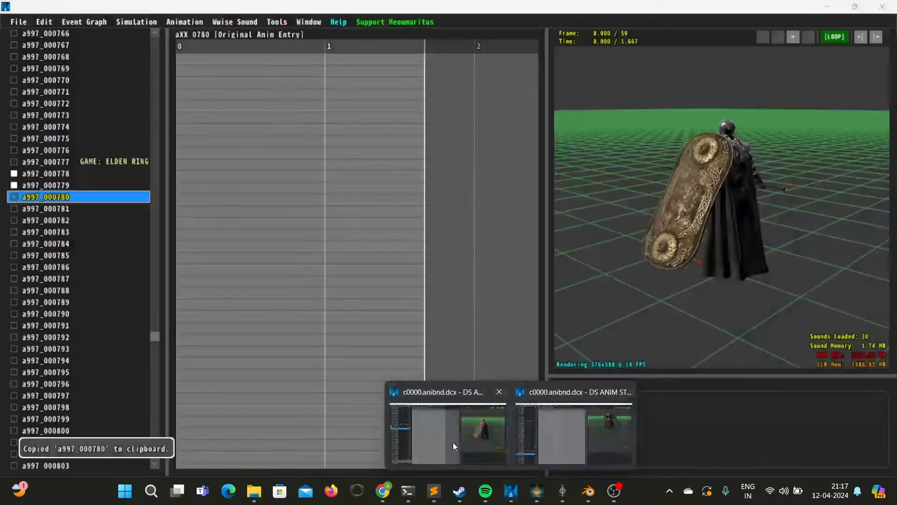
pyautogui.click(453, 442)
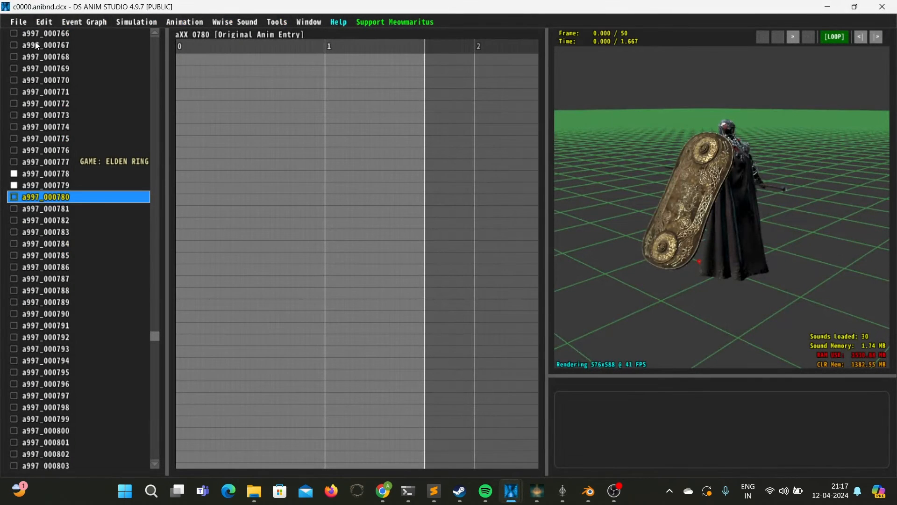
pyautogui.moveTo(153, 333); pyautogui.dragTo(150, 27)
pyautogui.click(82, 49)
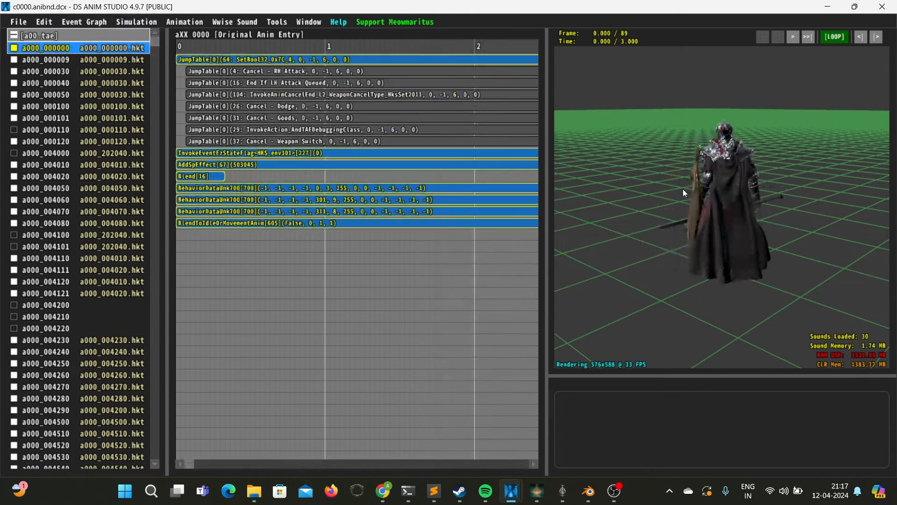
# - Reopen the ModEngine mod's chr\c0000.anibnd.dcx with the c0000.chrbnd.dcx character model and close the Entity Utils window
pyautogui.click(18, 22)
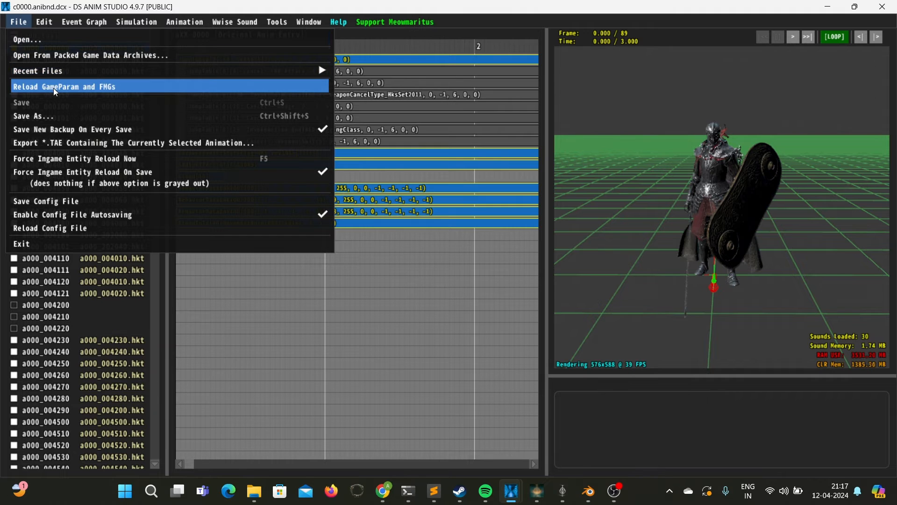
pyautogui.moveTo(72, 71)
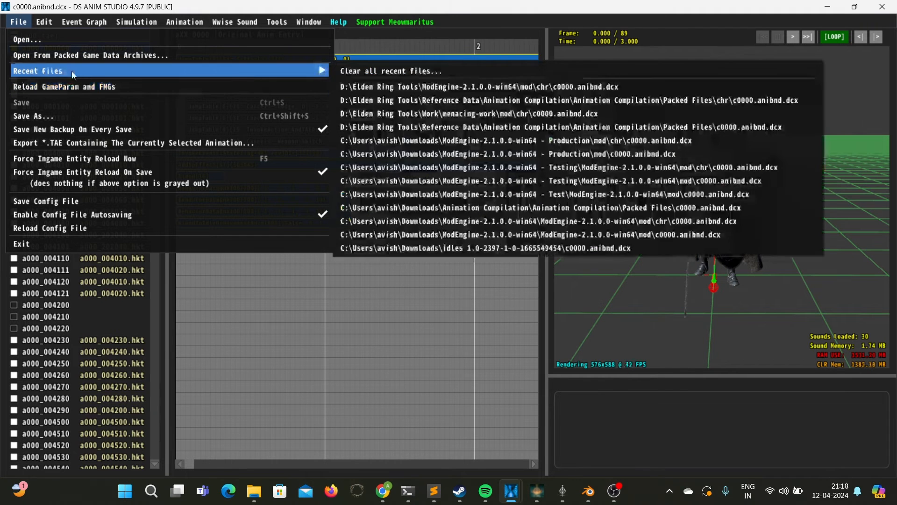
pyautogui.click(457, 88)
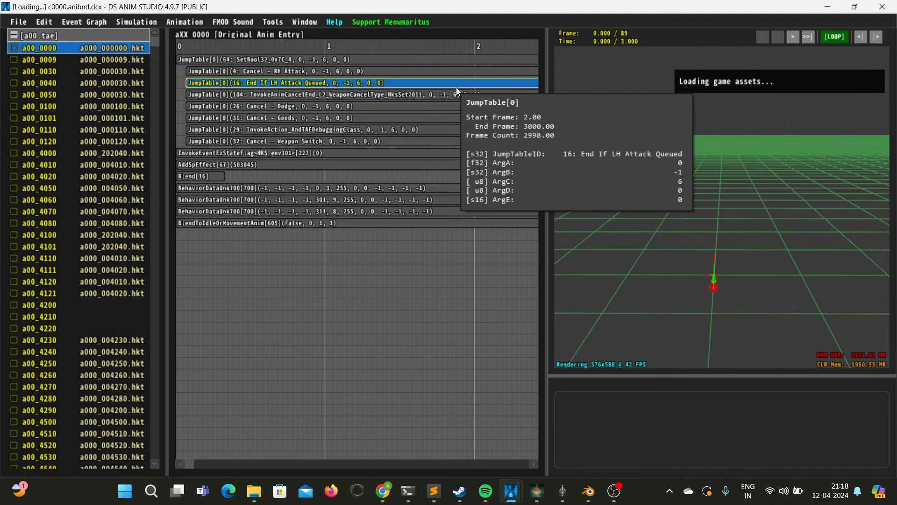
pyautogui.press('Return')
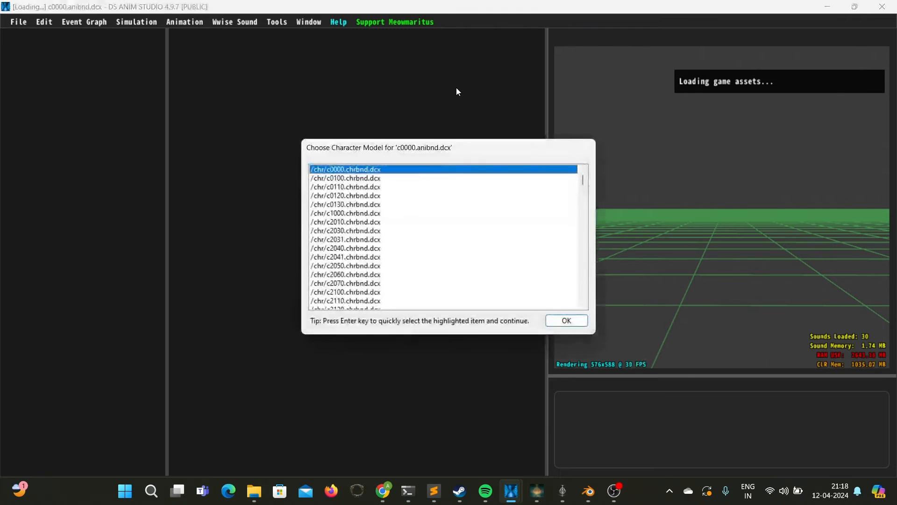
pyautogui.press('Return')
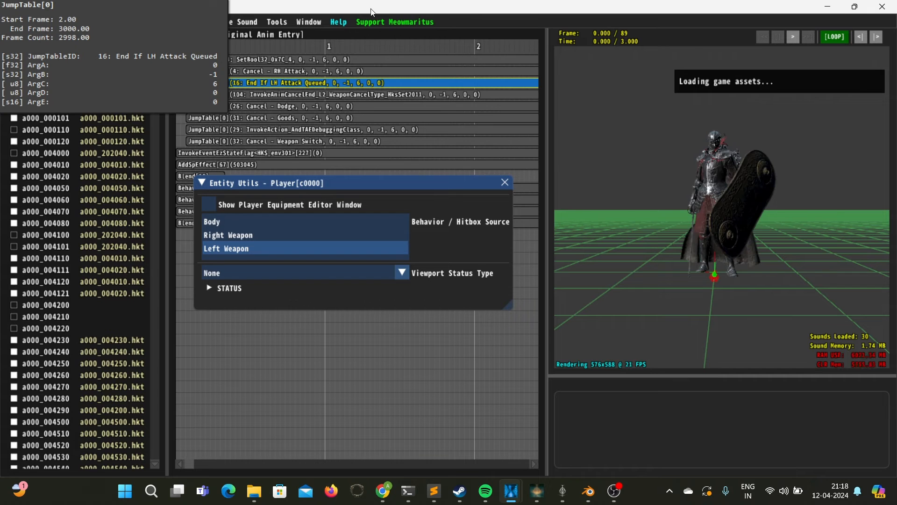
pyautogui.click(504, 184)
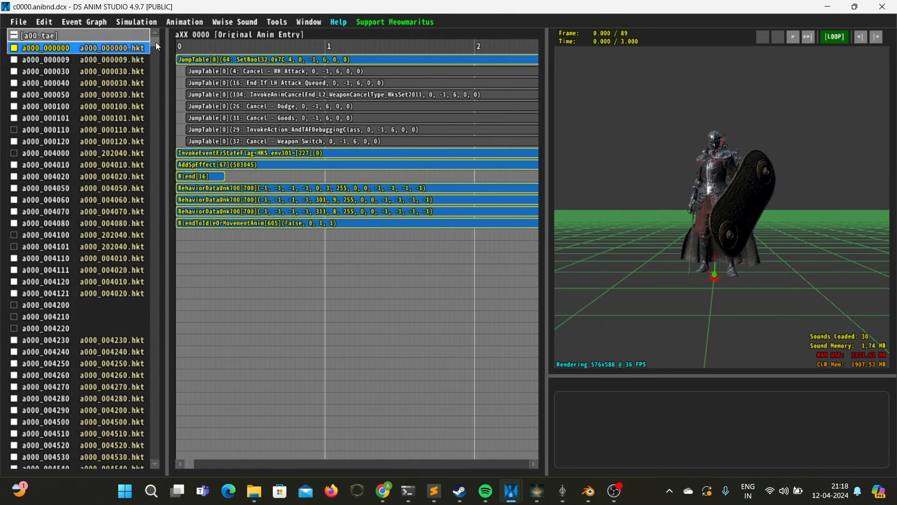
# - Expand the a997.tae section and select animation a997_000780
pyautogui.moveTo(157, 46); pyautogui.dragTo(119, 475)
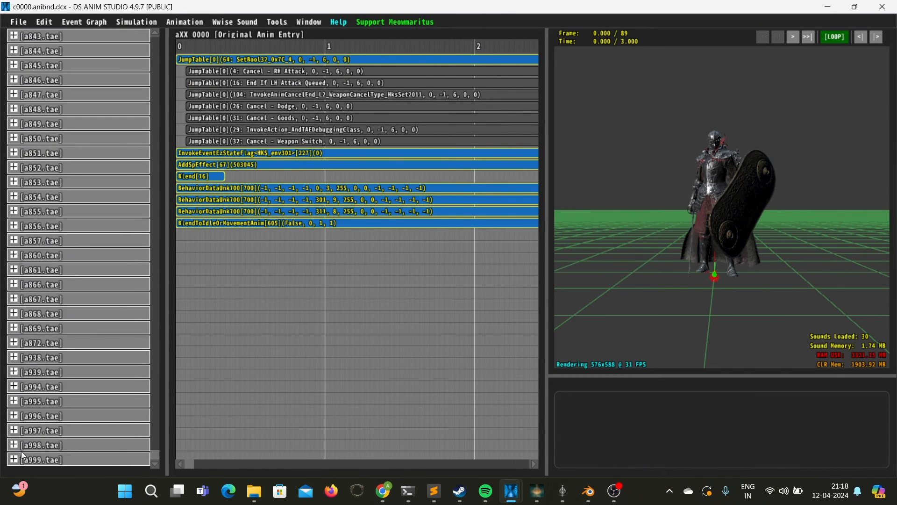
pyautogui.click(14, 431)
pyautogui.scroll(-20, 66, 404)
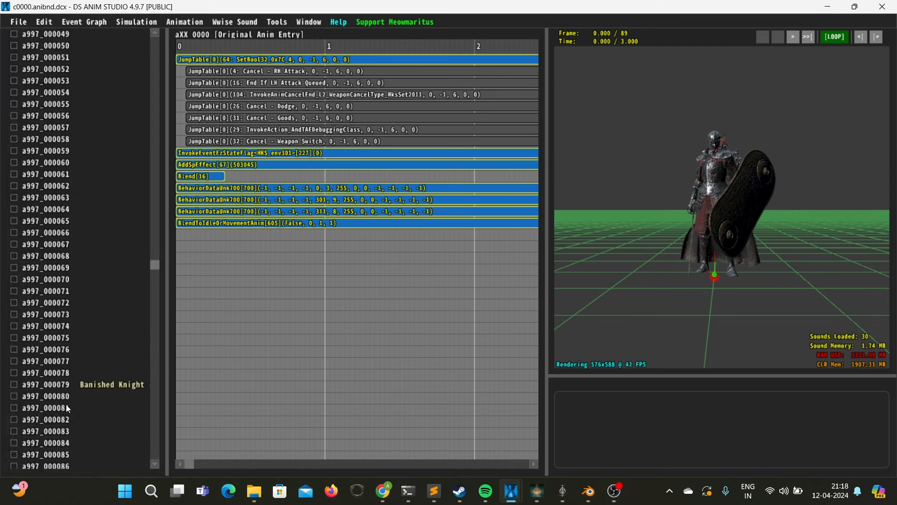
pyautogui.scroll(-8, 66, 405)
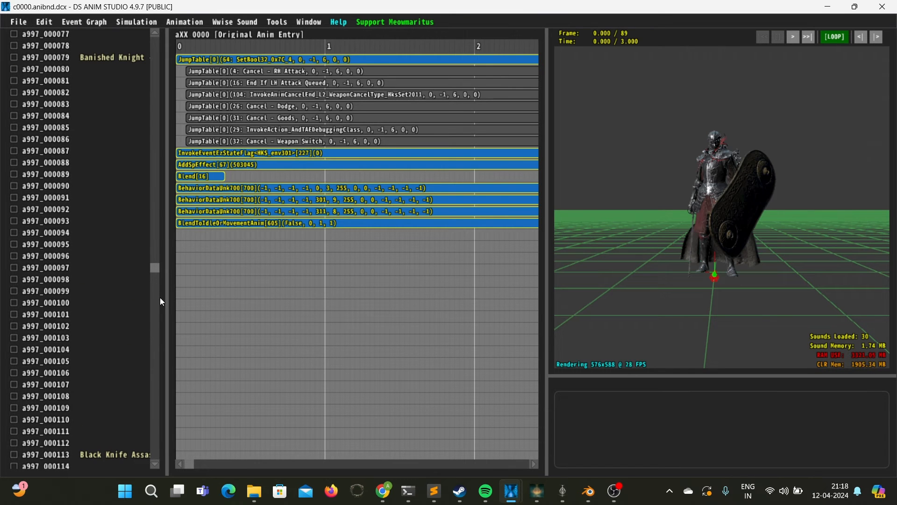
pyautogui.moveTo(156, 270); pyautogui.dragTo(164, 337)
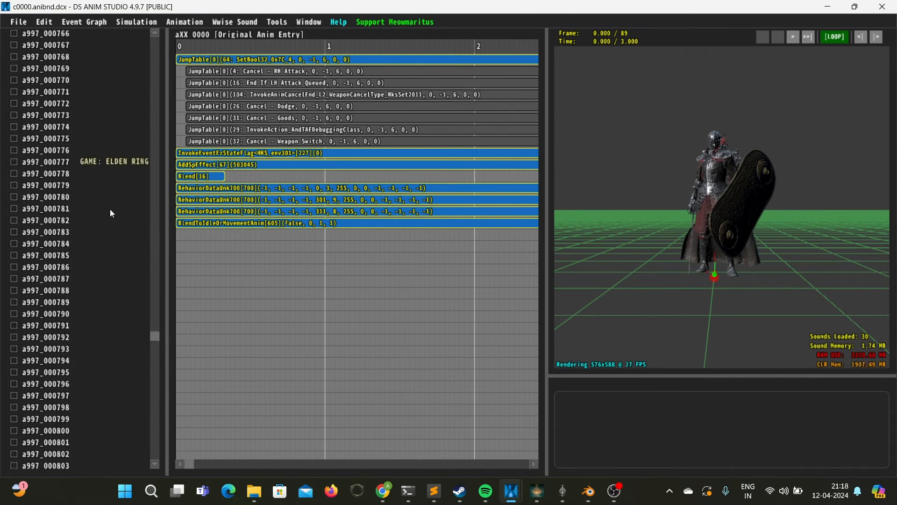
pyautogui.click(81, 198)
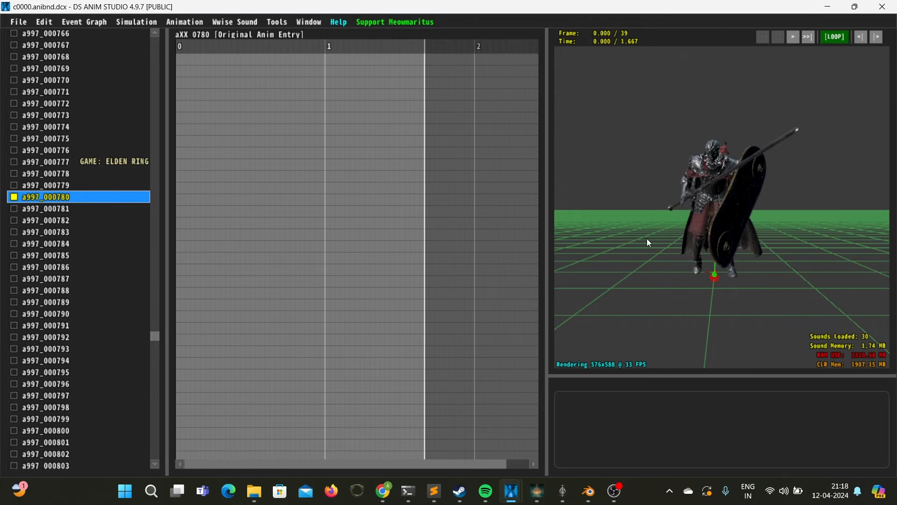
# - Play a997_000780 and examine the character's dodge movement and root motion path from several viewing angles
pyautogui.moveTo(629, 215); pyautogui.dragTo(663, 228)
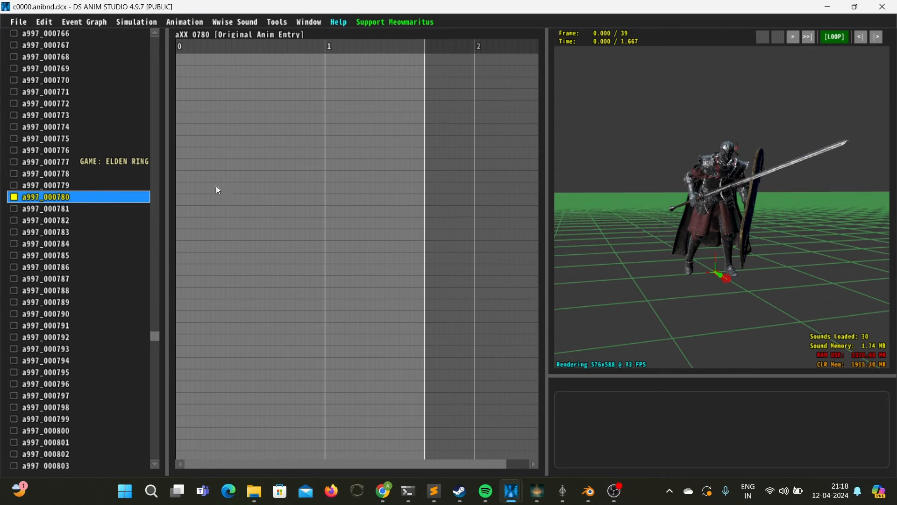
pyautogui.press('space')
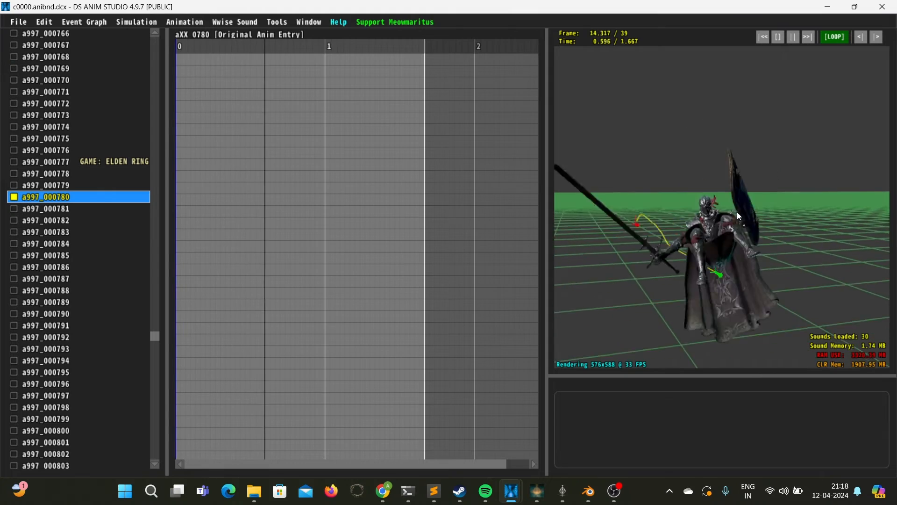
pyautogui.moveTo(714, 192); pyautogui.dragTo(657, 186)
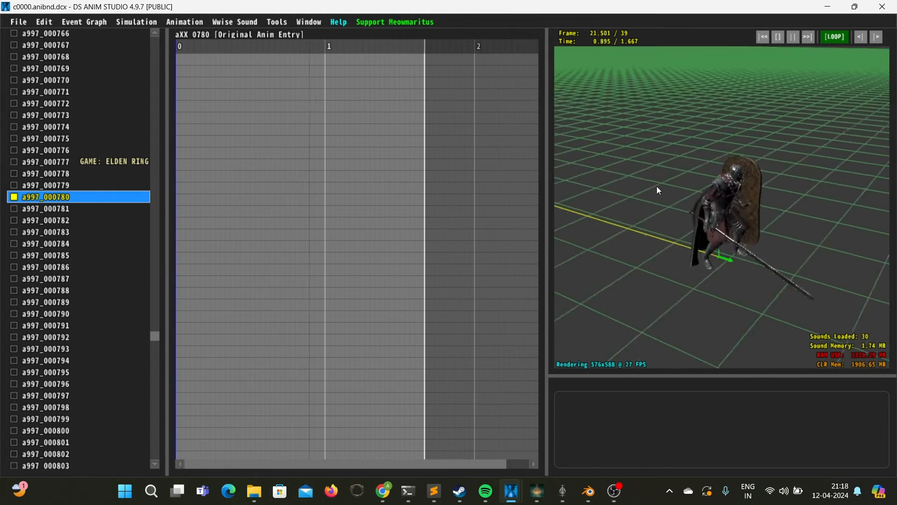
pyautogui.scroll(-3, 656, 186)
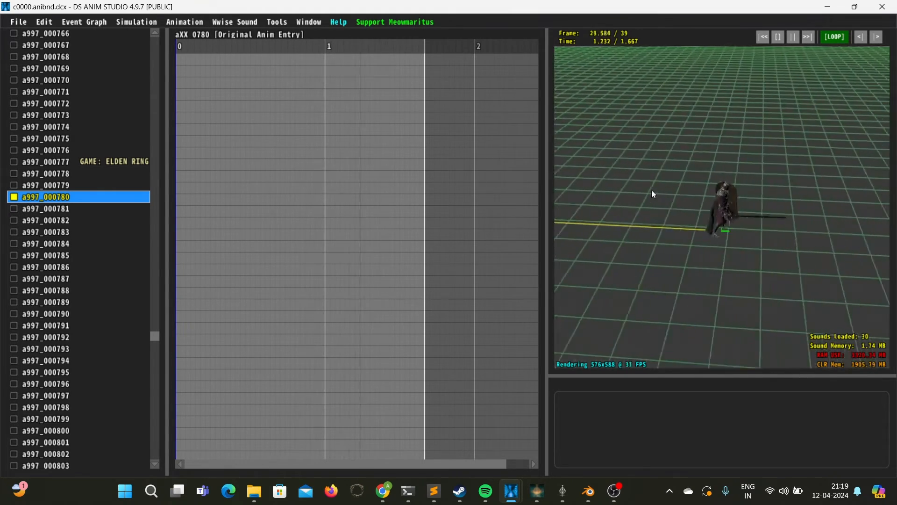
pyautogui.moveTo(650, 192); pyautogui.dragTo(666, 194)
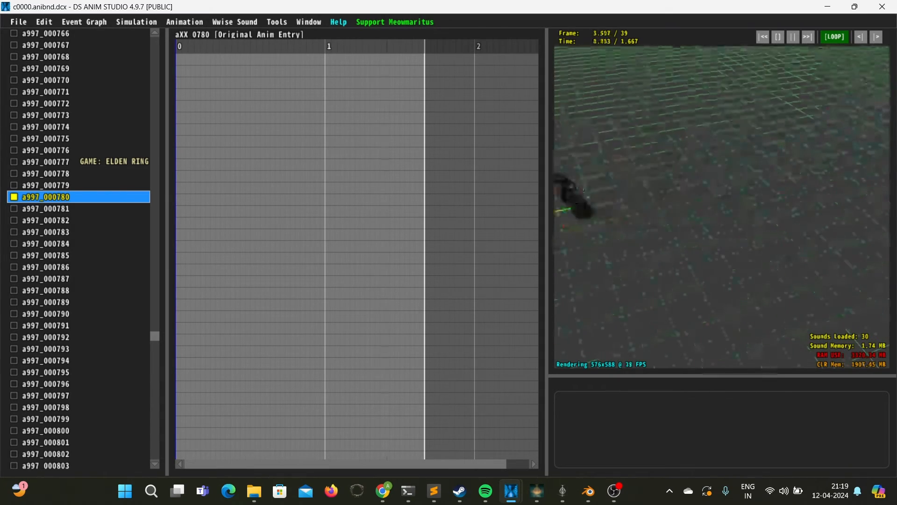
pyautogui.scroll(-4, 683, 202)
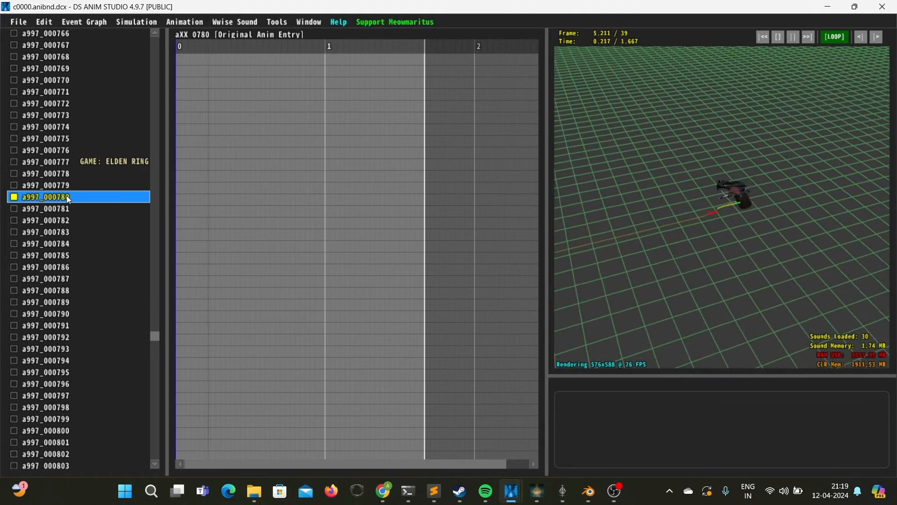
# - Copy the animation name a997_000780 to the clipboard and select animation a000_027100 in a00.tae
pyautogui.rightClick(66, 196)
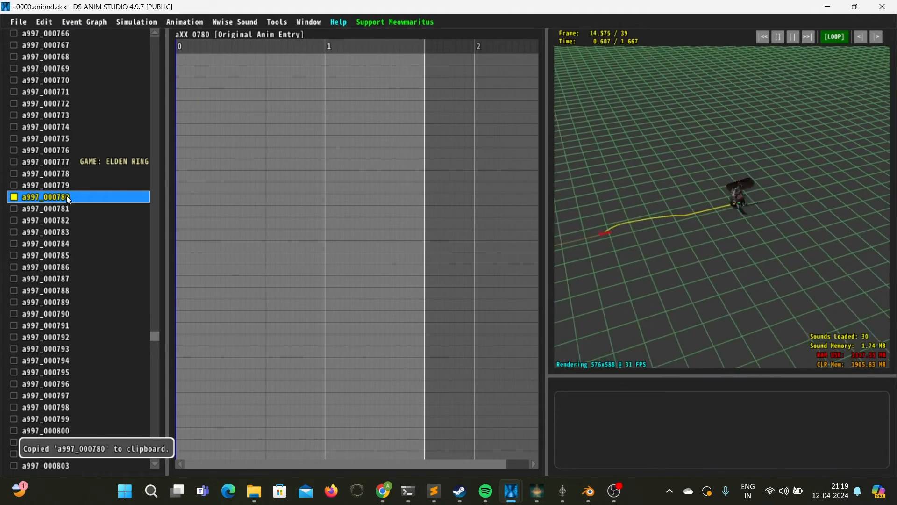
pyautogui.moveTo(155, 337); pyautogui.dragTo(158, 60)
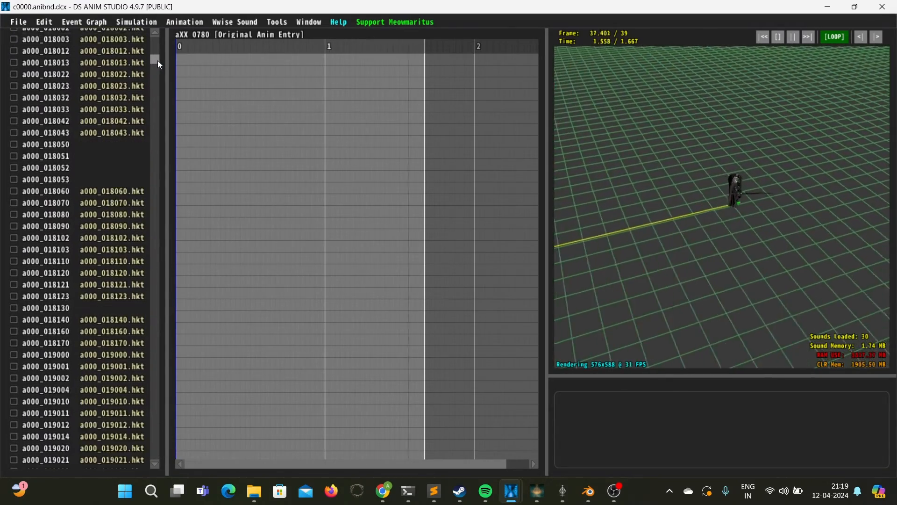
pyautogui.scroll(-10, 79, 299)
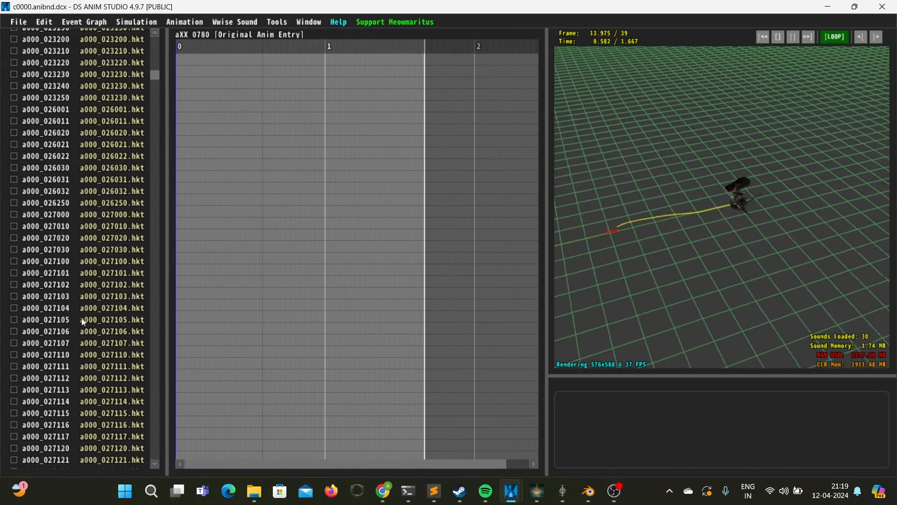
pyautogui.click(69, 260)
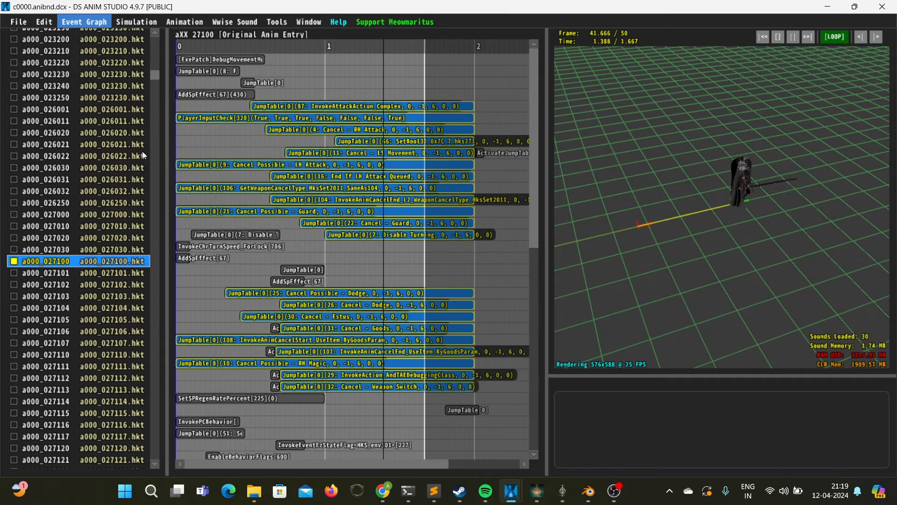
pyautogui.moveTo(52, 21)
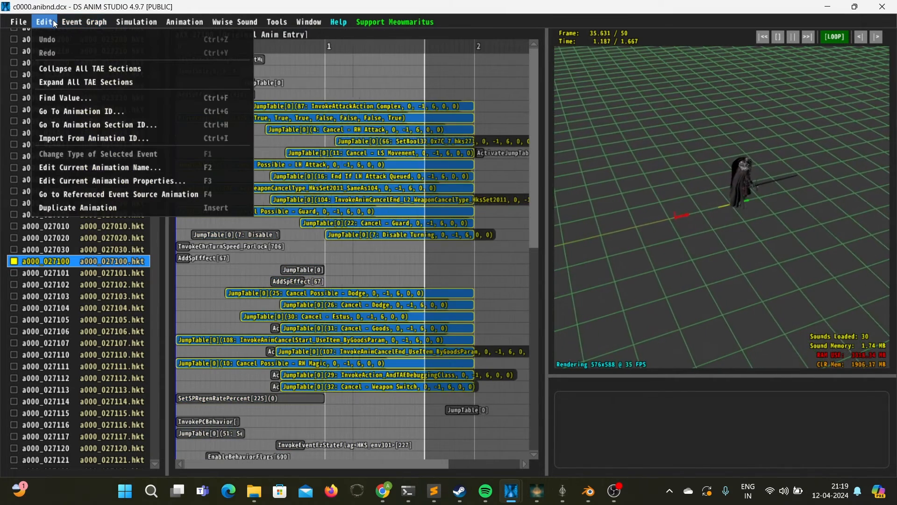
pyautogui.click(731, 222)
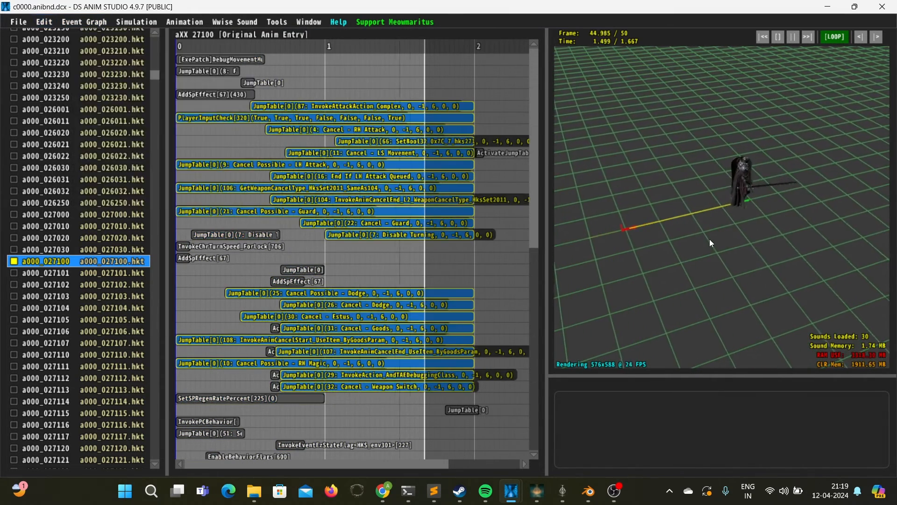
pyautogui.click(38, 23)
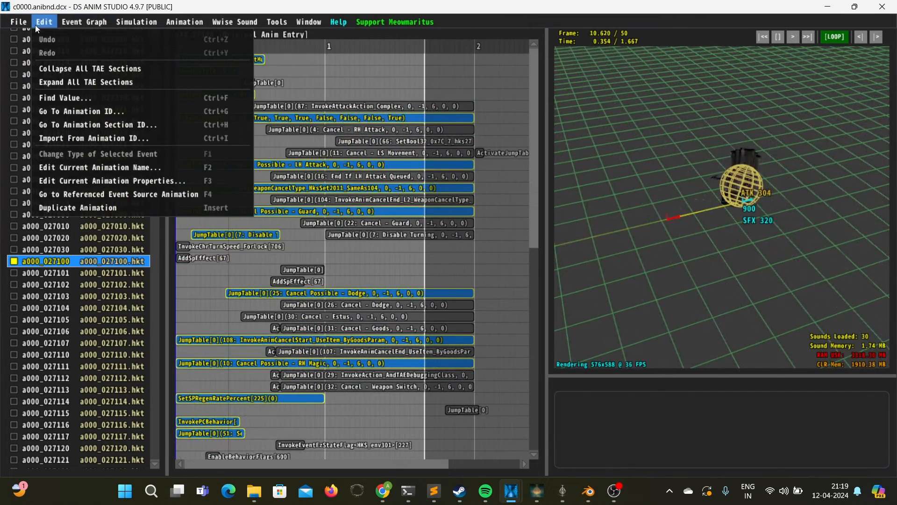
pyautogui.click(116, 180)
pyautogui.press('Escape')
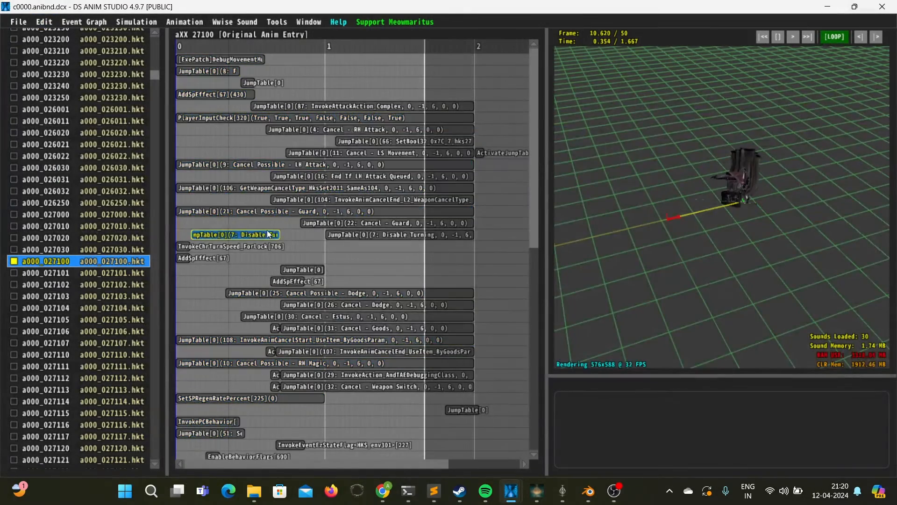
# - Enable the HKX override on a000_027100 with ID a997_000780, apply it, and reselect the animation to preview it
pyautogui.moveTo(267, 231)
pyautogui.press('F3')
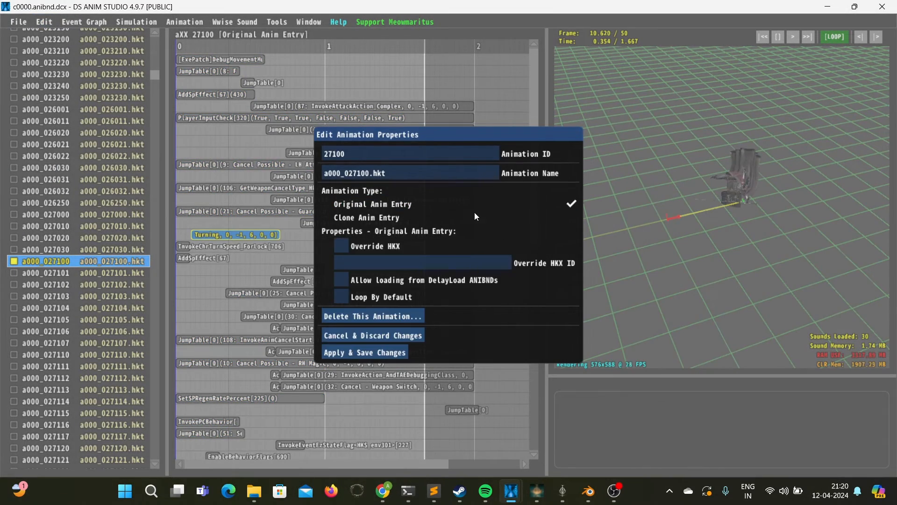
pyautogui.click(342, 246)
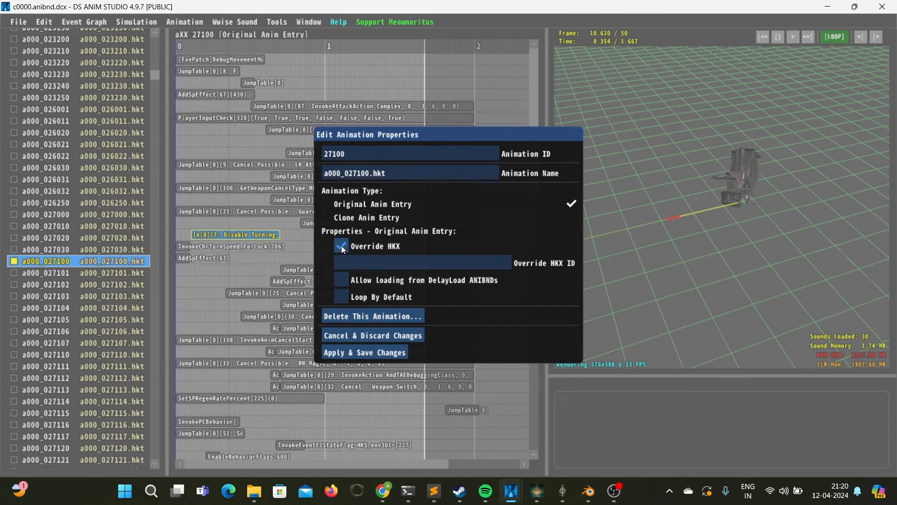
pyautogui.click(361, 262)
pyautogui.write('a997_000780')
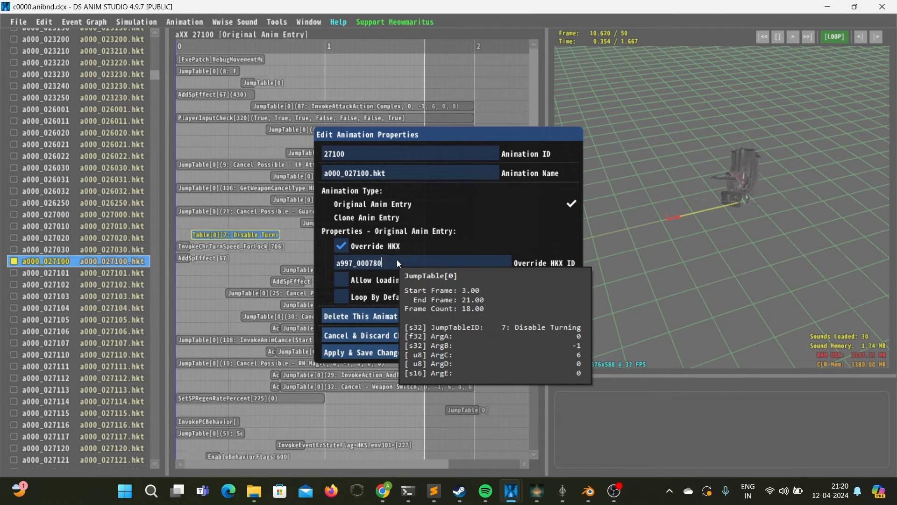
pyautogui.click(353, 352)
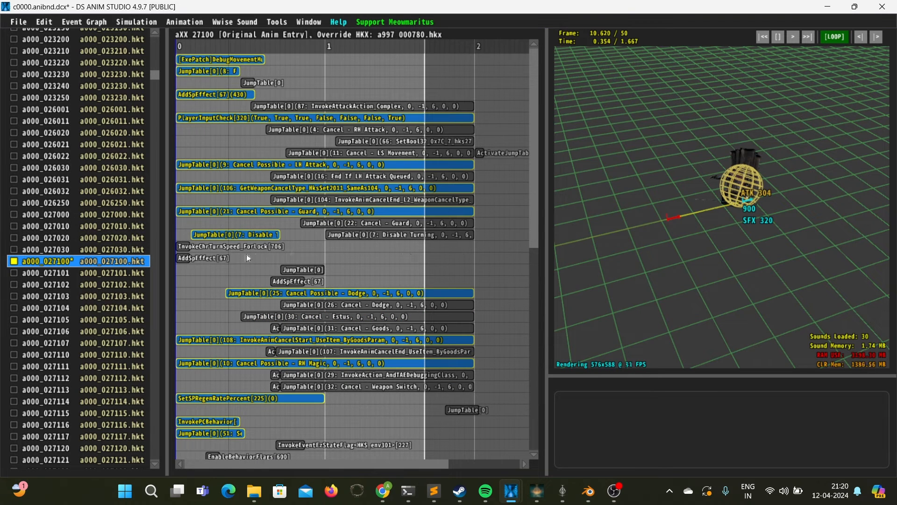
pyautogui.click(92, 250)
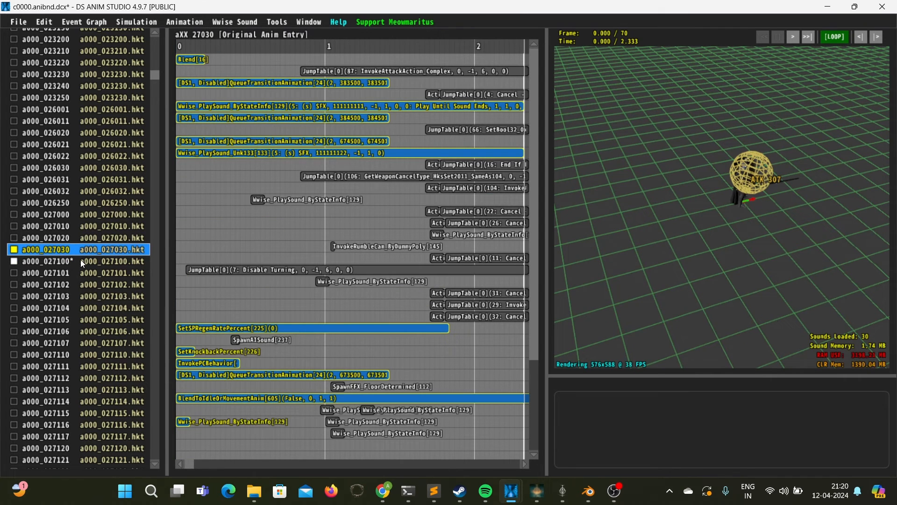
pyautogui.click(81, 262)
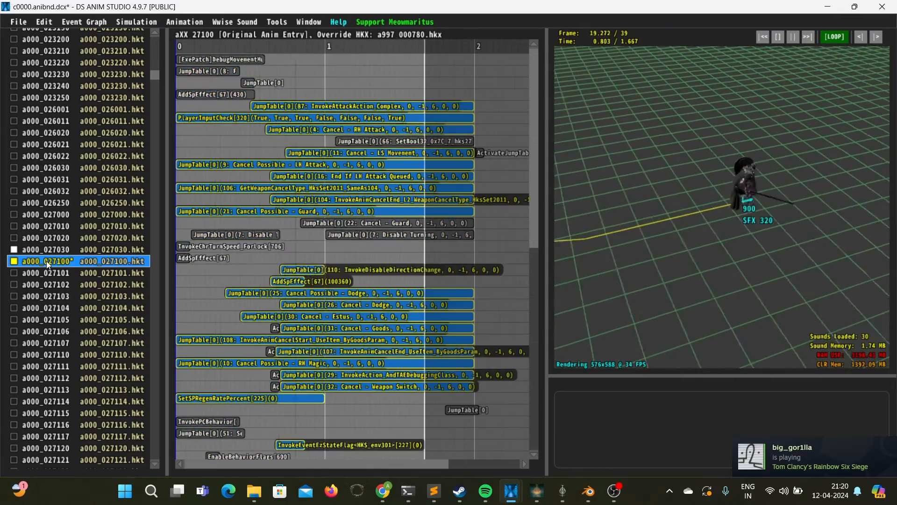
# - Disable the HKX override in a000_027100's properties, apply the change, and switch to animation a000_027030
pyautogui.doubleClick(47, 261)
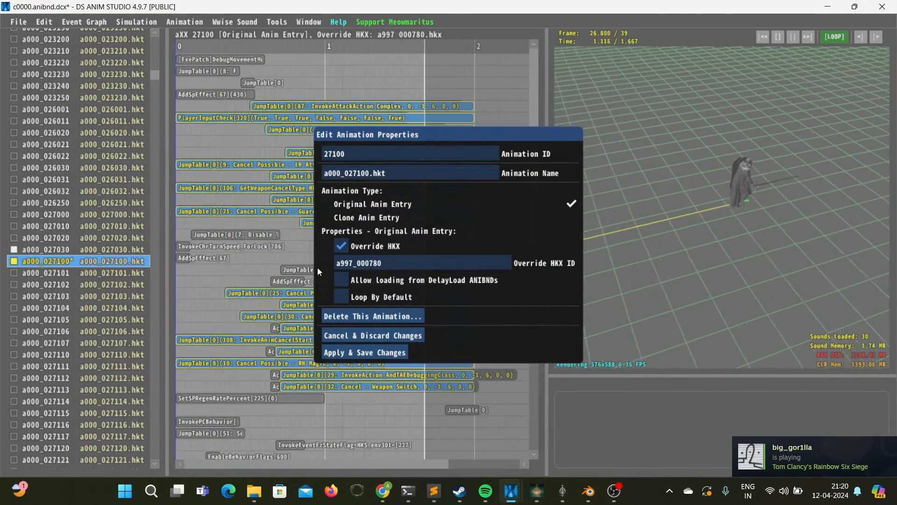
pyautogui.click(341, 247)
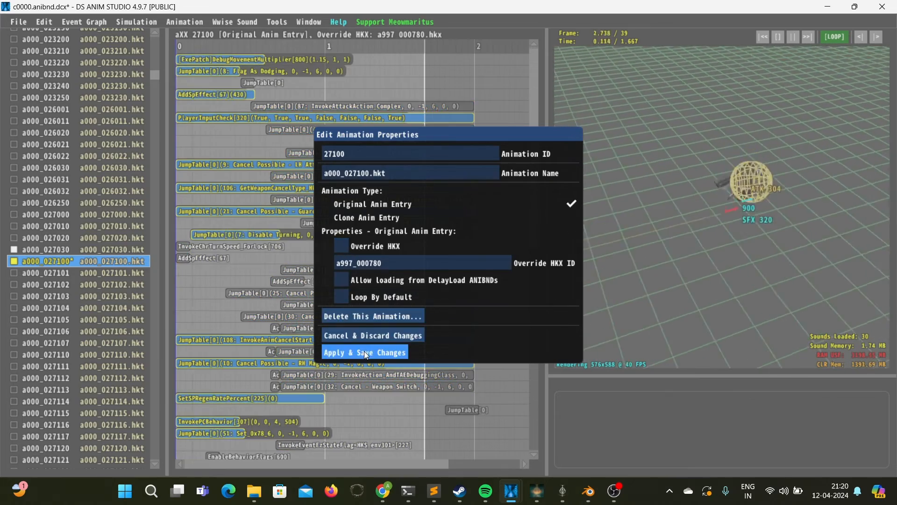
pyautogui.click(364, 352)
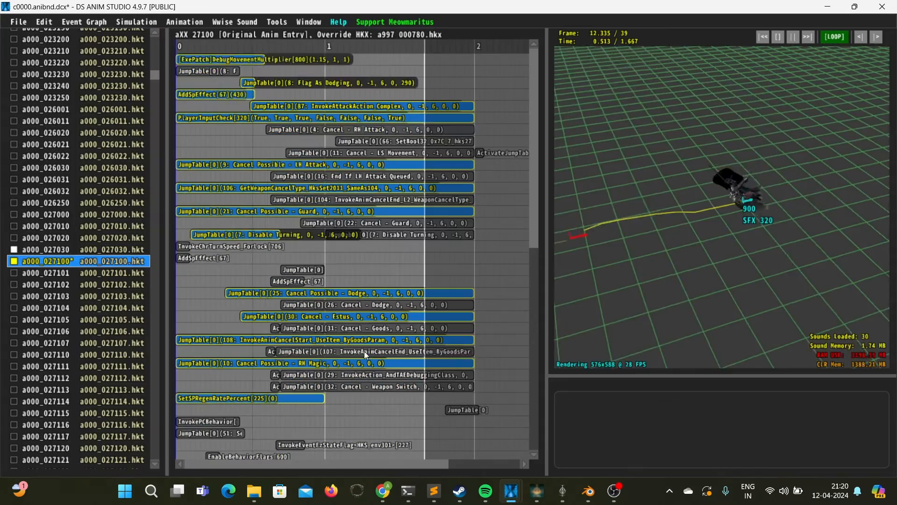
pyautogui.click(45, 249)
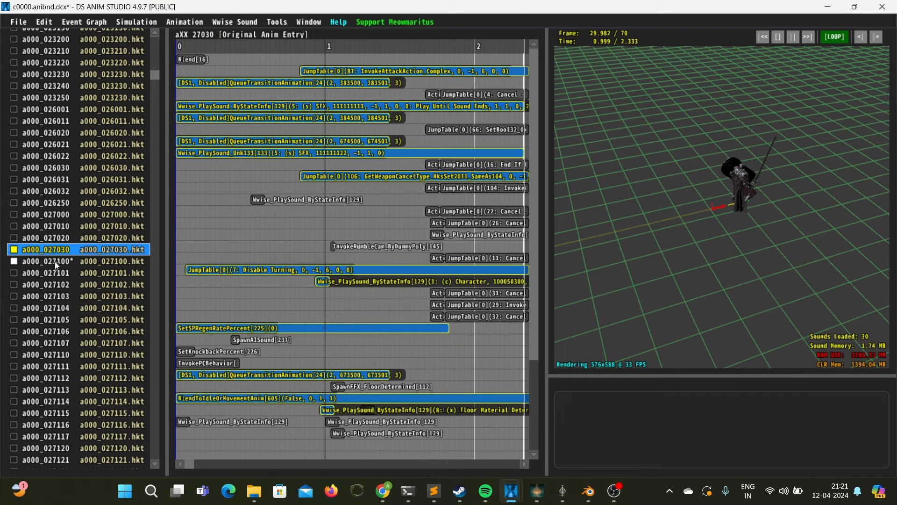
# - Re-enable the HKX override a997_000780 on animation a000_027100, apply the change, and save the ANIBND file
pyautogui.click(68, 260)
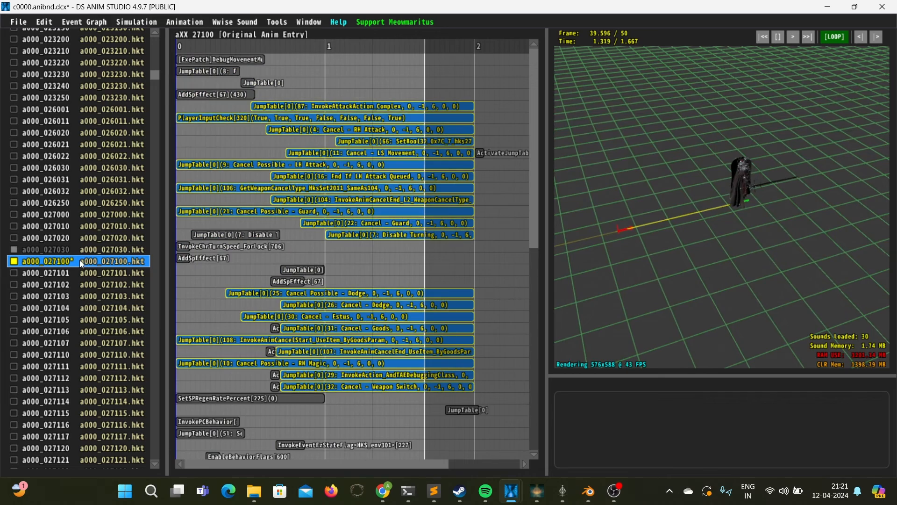
pyautogui.doubleClick(79, 260)
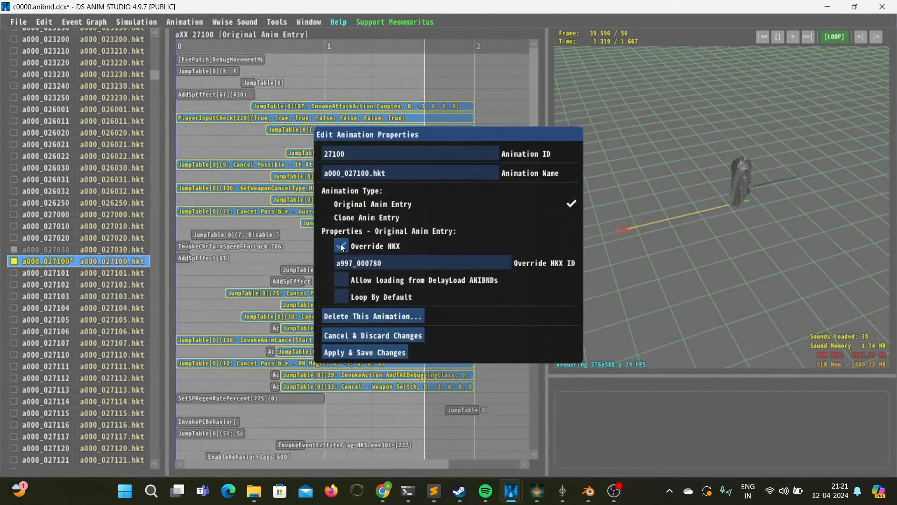
pyautogui.click(353, 354)
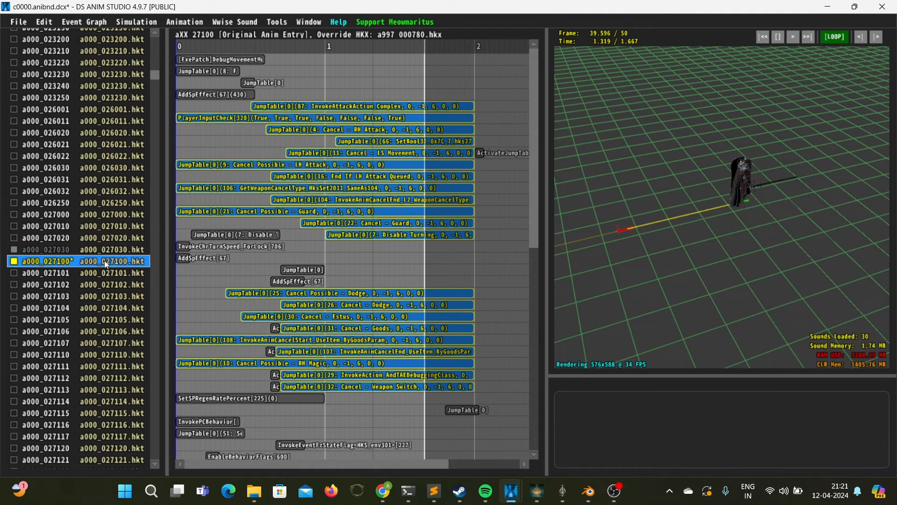
pyautogui.hotkey('ctrl', 's')
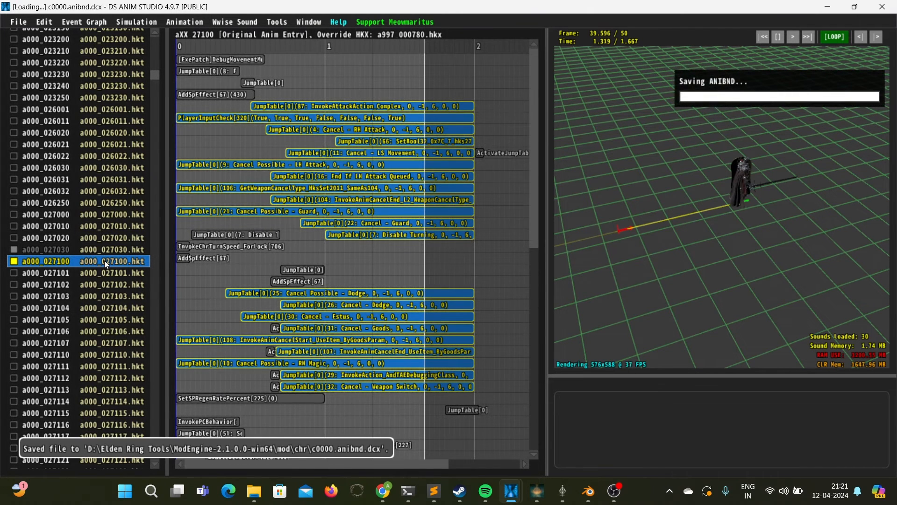
# - Switch to Elden Ring and run and dodge repeatedly to examine the a997_000780 dodge in the game
pyautogui.click(562, 494)
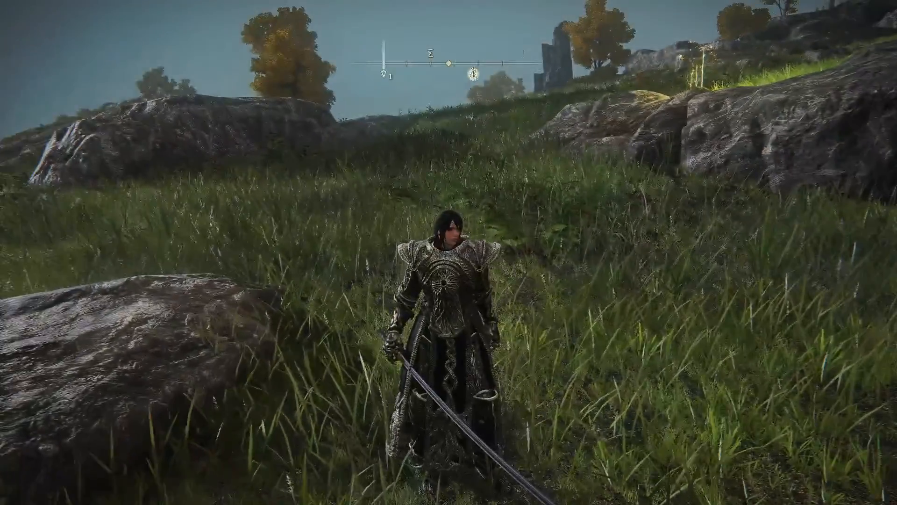
pyautogui.press('w')
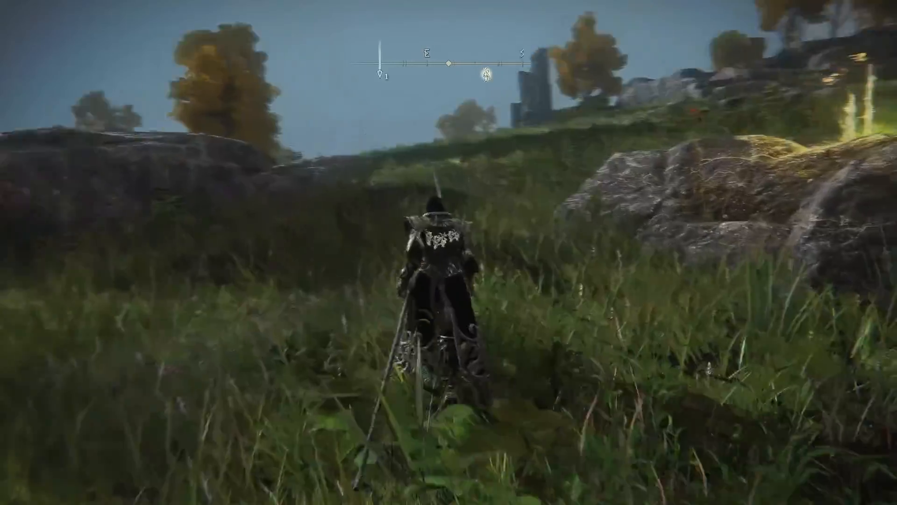
pyautogui.press('space')
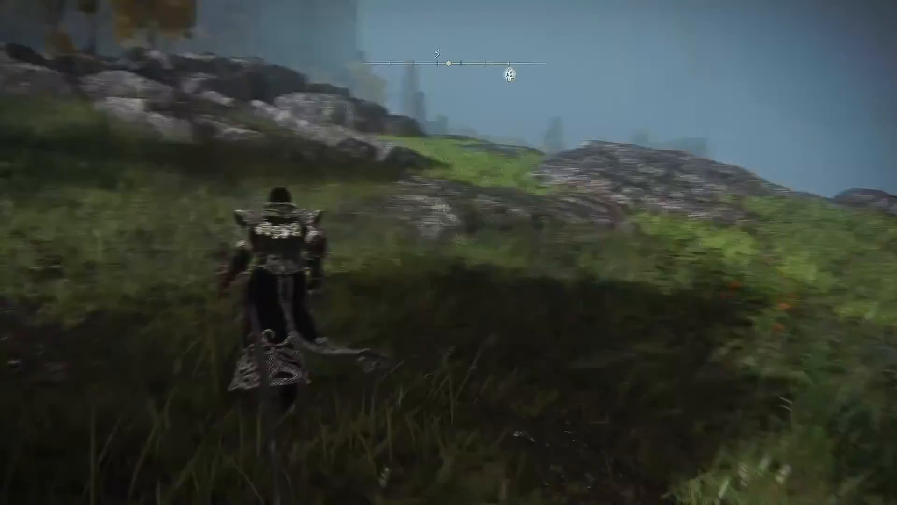
pyautogui.press('space')
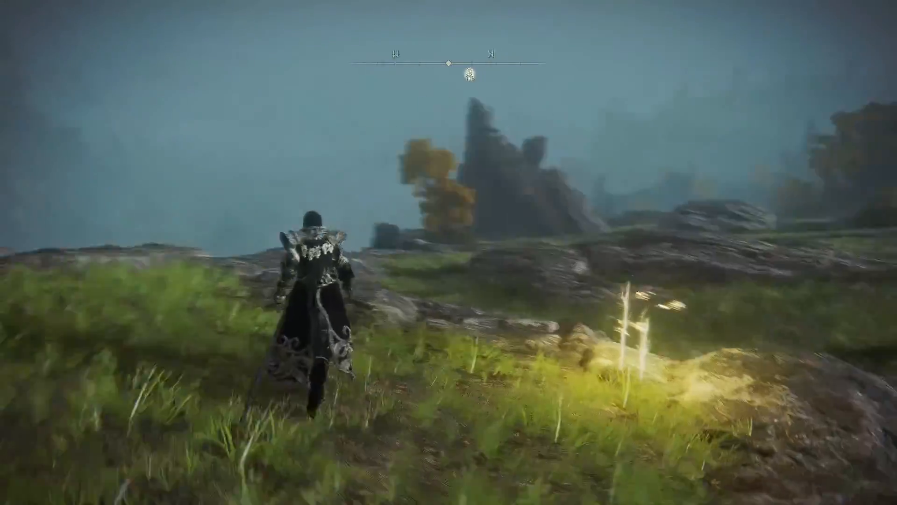
pyautogui.press('space')
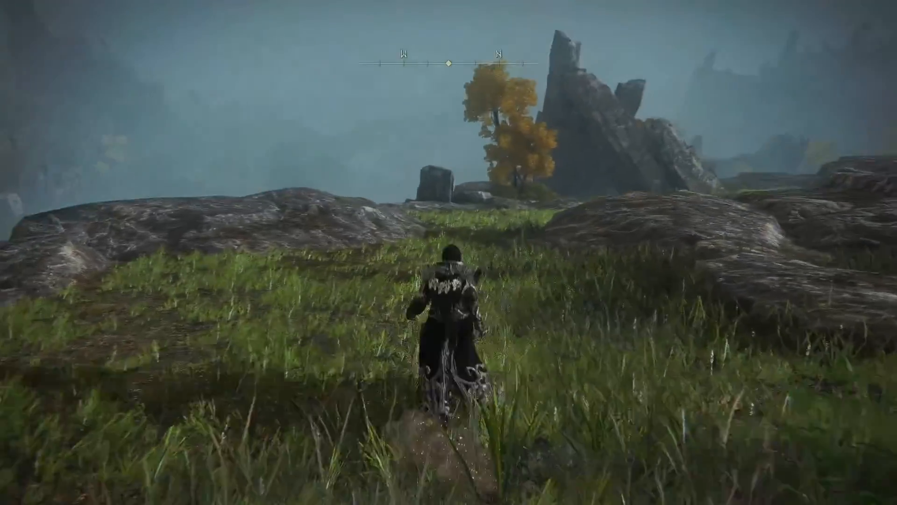
pyautogui.press('space')
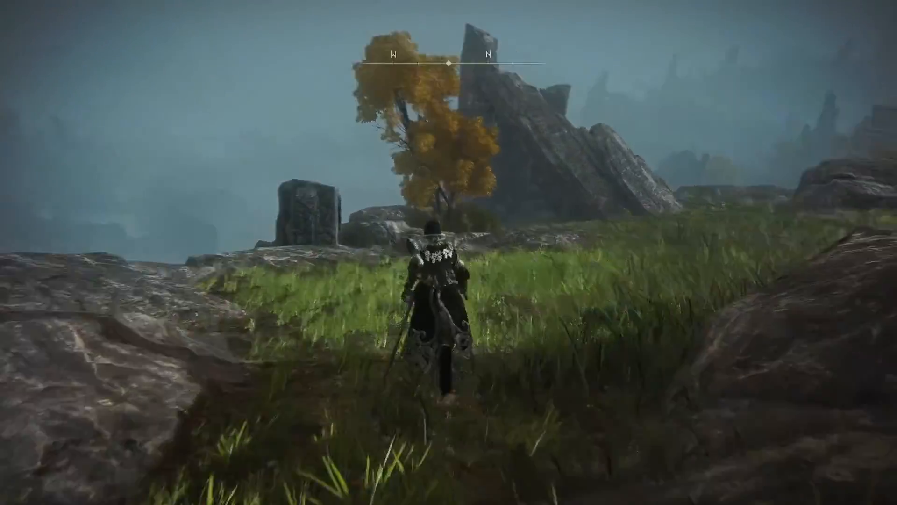
pyautogui.press('space')
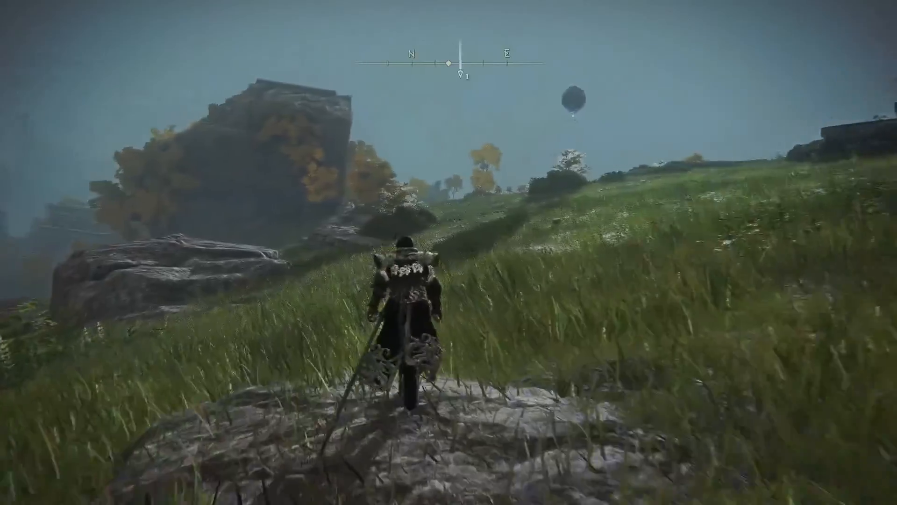
pyautogui.press('space')
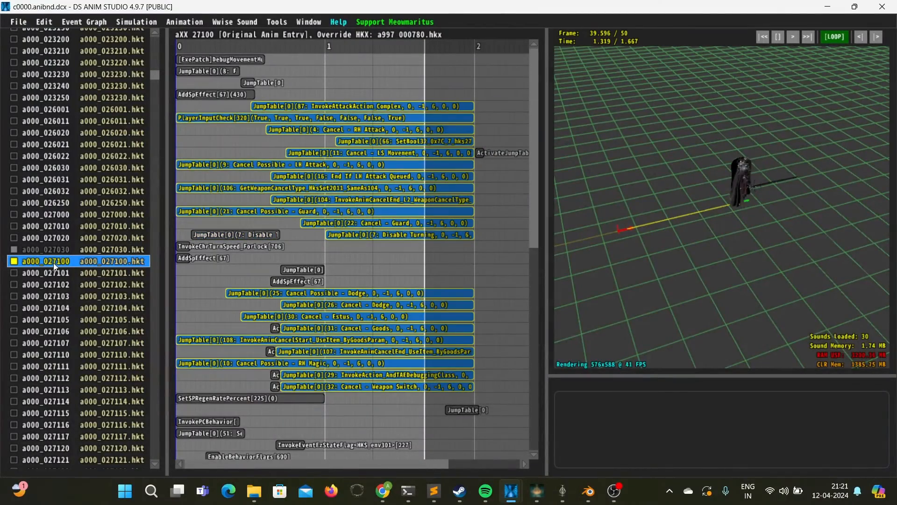
# - Return to DS Anim Studio, turn off the HKX override on a000_027100, apply it, and save the file
pyautogui.doubleClick(54, 263)
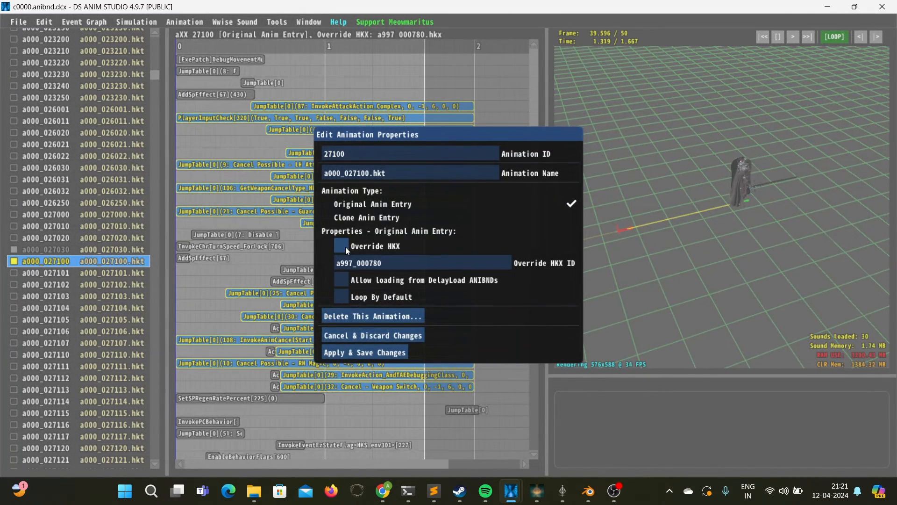
pyautogui.click(367, 353)
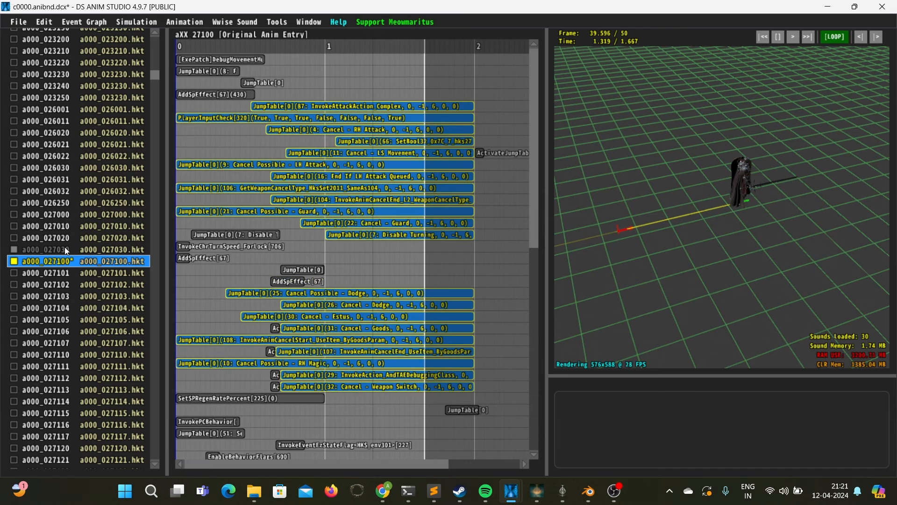
pyautogui.hotkey('ctrl', 's')
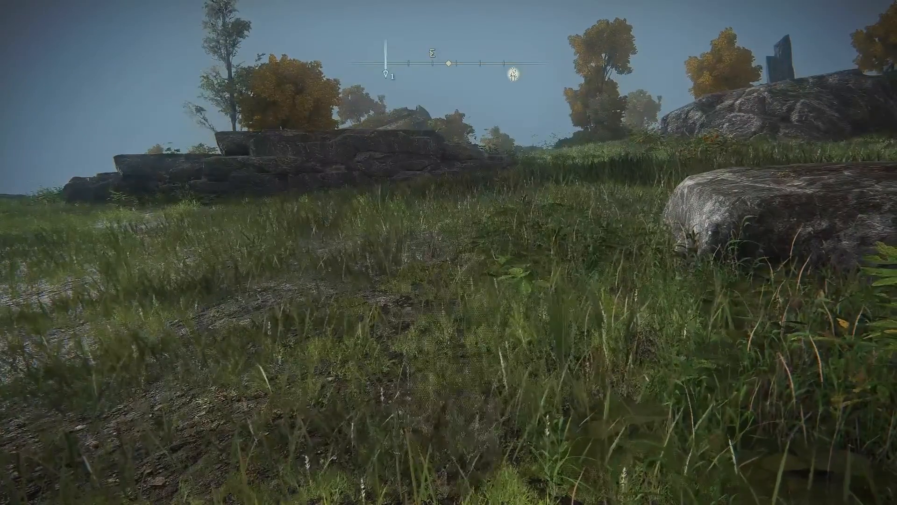
# - Run and dodge repeatedly in Elden Ring to examine the original a000_027100 dodge for comparison
pyautogui.press('w')
pyautogui.press('space')
pyautogui.press('space')
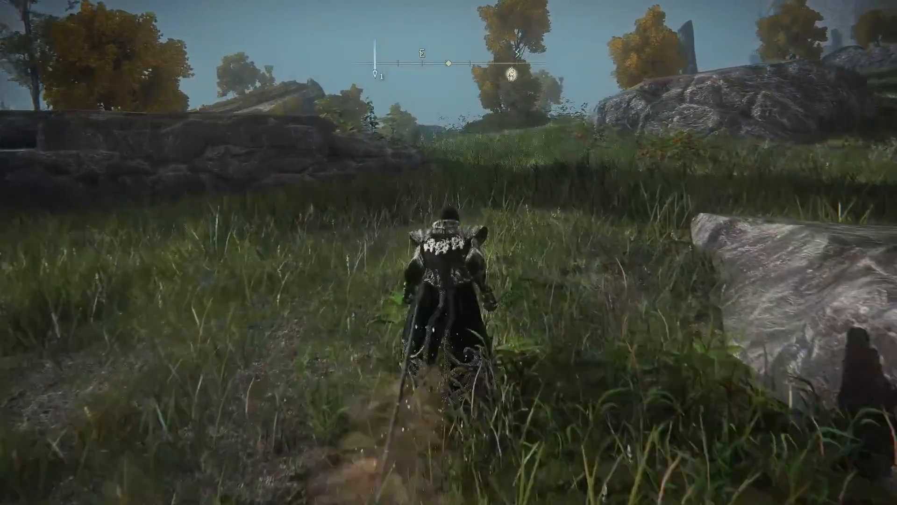
pyautogui.press('space')
pyautogui.press('space')
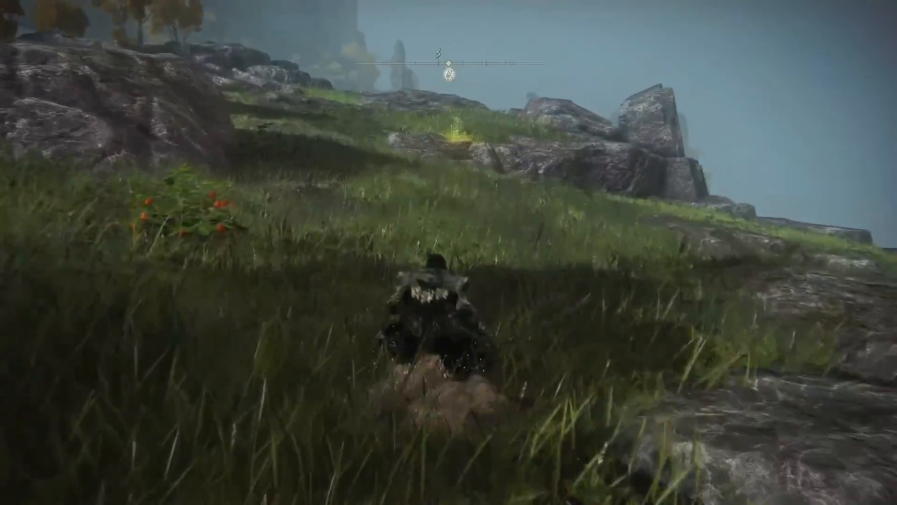
pyautogui.press('space')
pyautogui.press('space')
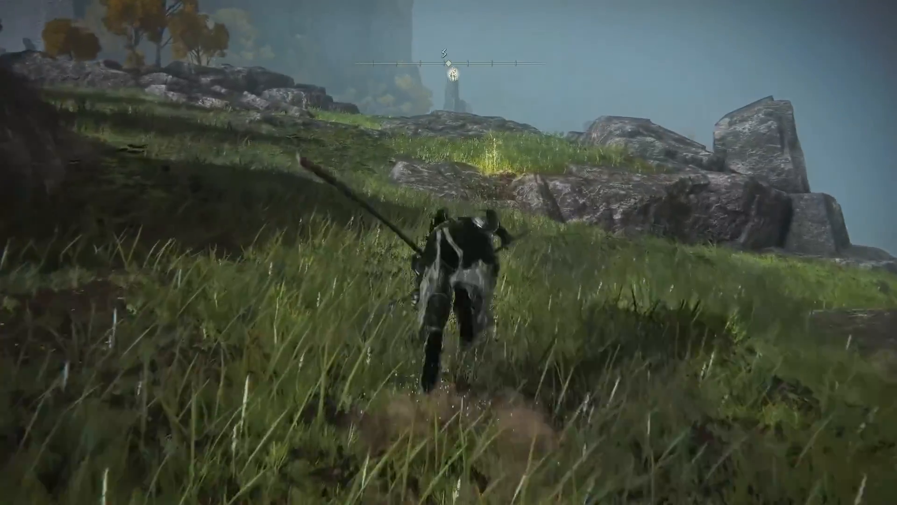
pyautogui.press('space')
pyautogui.press('space')
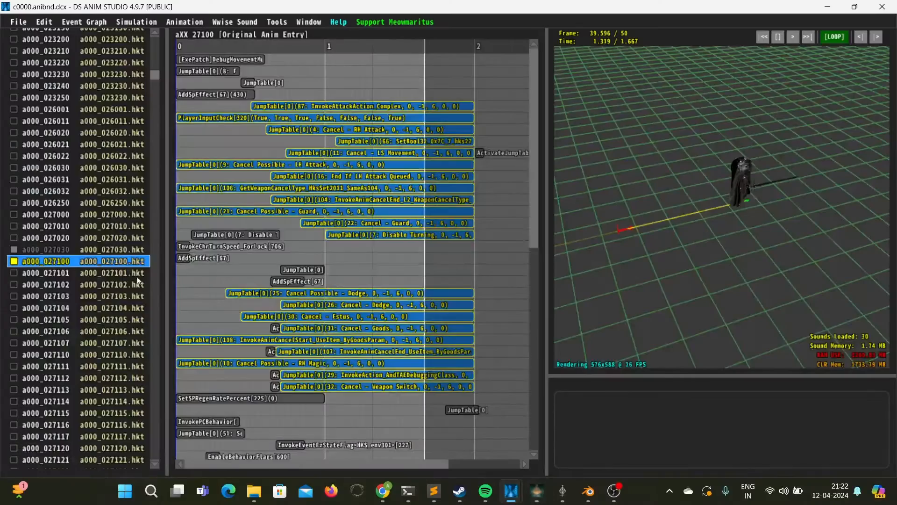
# - In DS Anim Studio, turn the a997_000780 HKX override back on for a000_027100, apply it, and save the file
pyautogui.doubleClick(63, 265)
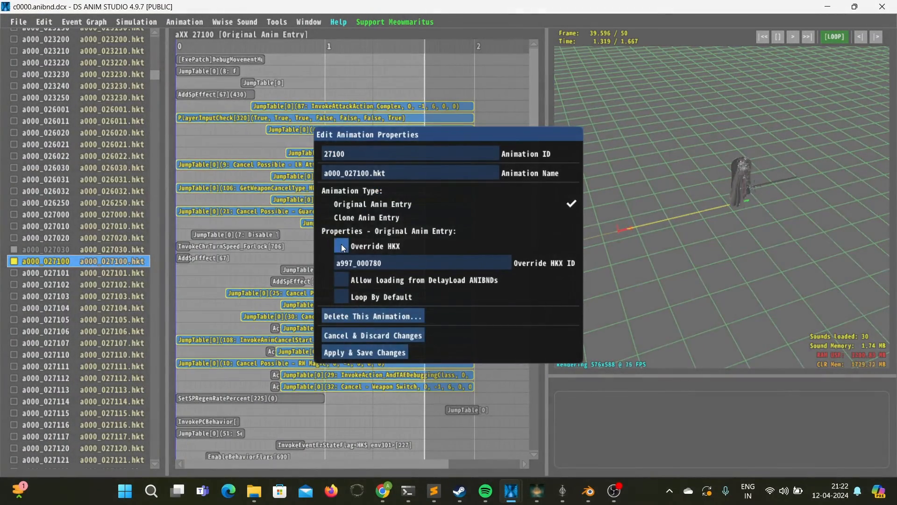
pyautogui.click(372, 351)
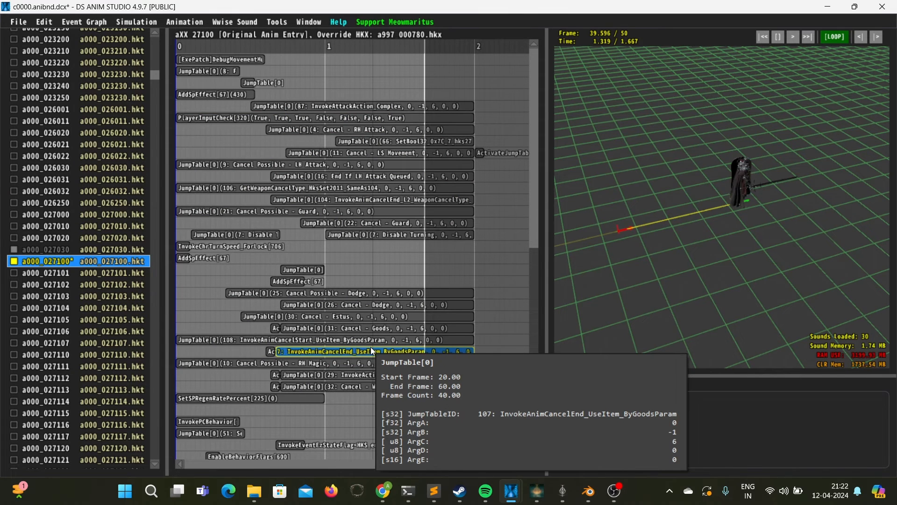
pyautogui.click(355, 339)
pyautogui.click(307, 317)
pyautogui.hotkey('ctrl', 's')
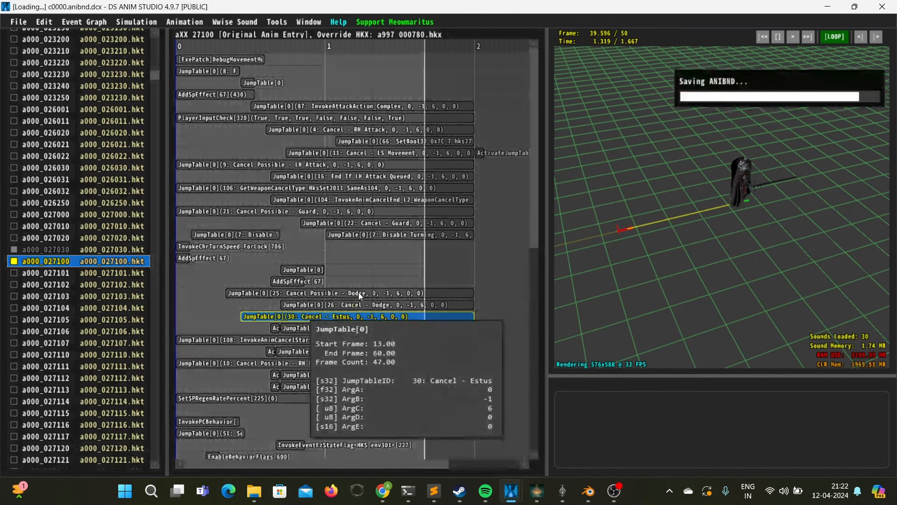